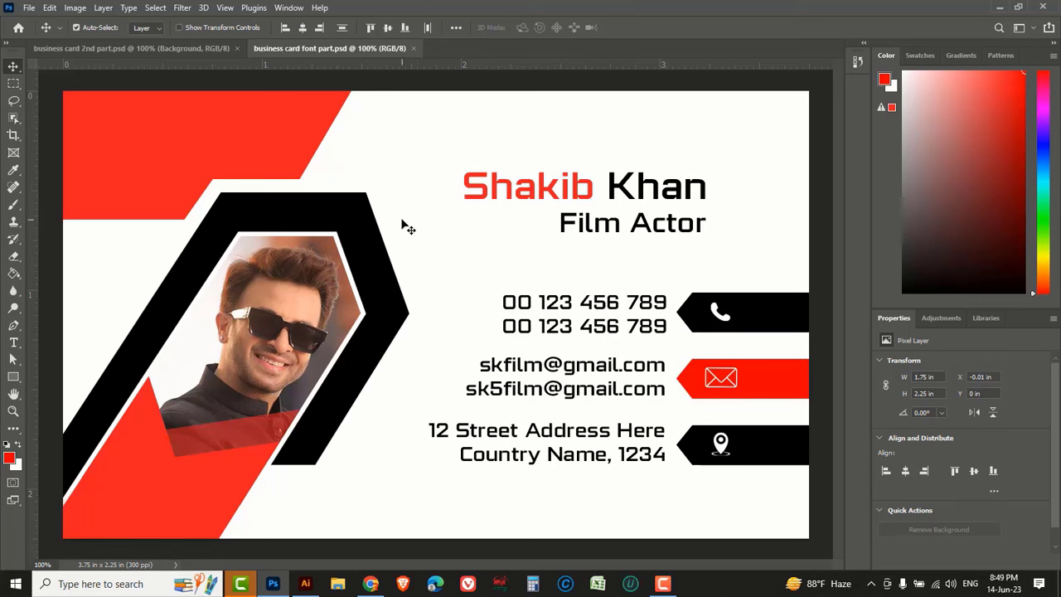
Preview the card's logo side ('business card 2nd part.psd'), then its contact-details side.
{"action": "left_click", "coordinate": [193, 49]}
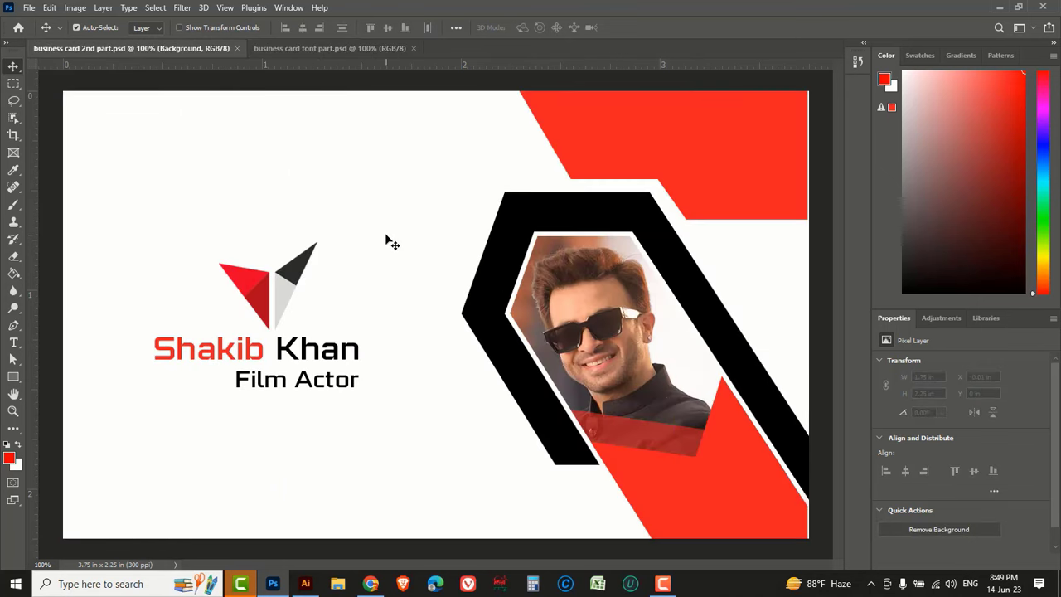
{"action": "left_click", "coordinate": [319, 49]}
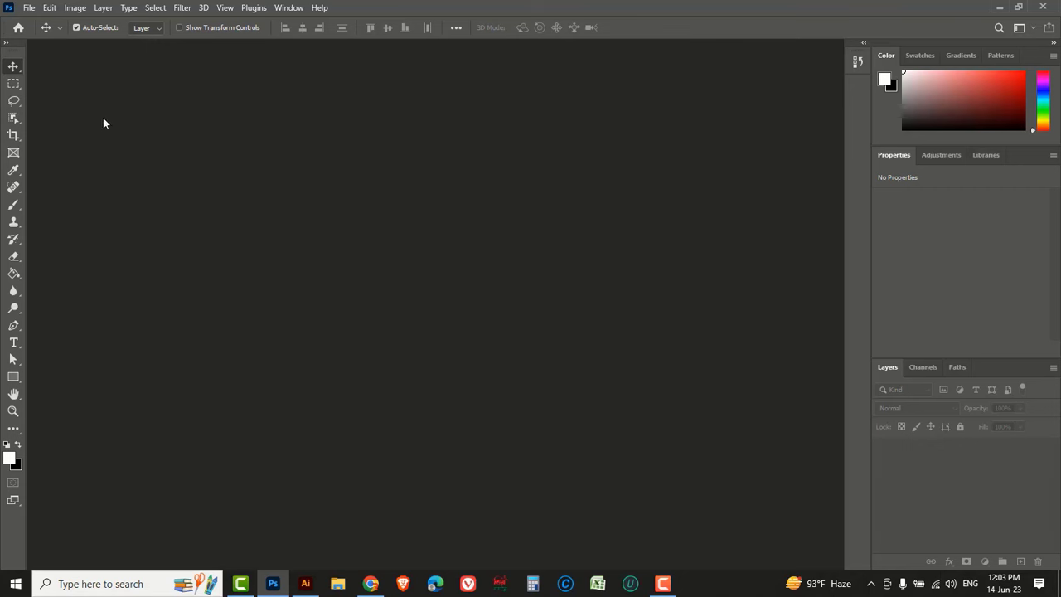
Start a new print document from the A4 preset, sized 3.75 × 2.25 inches.
{"action": "left_click", "coordinate": [28, 8]}
{"action": "left_click", "coordinate": [41, 23]}
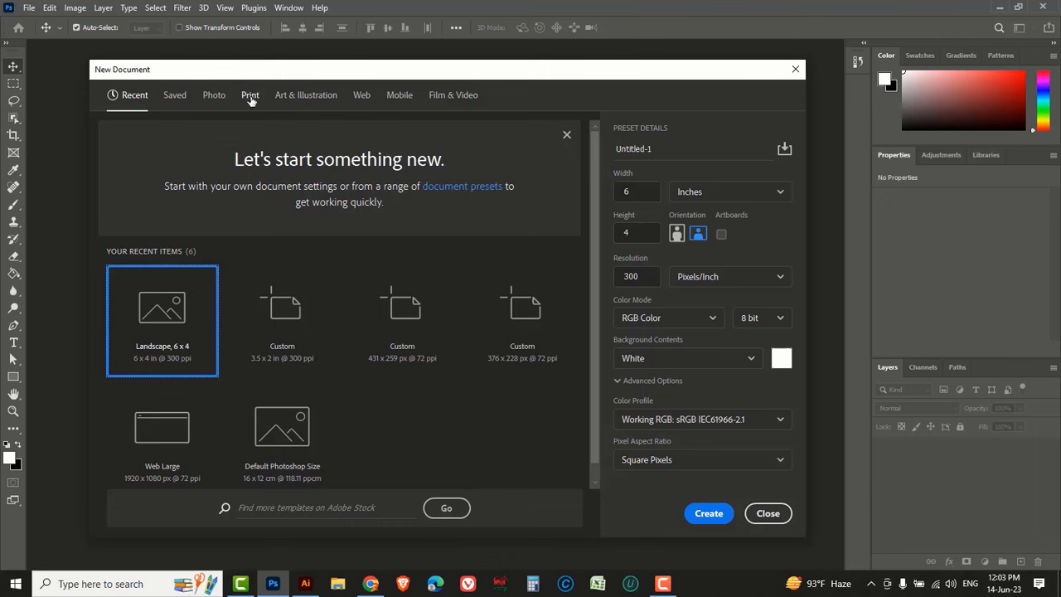
{"action": "left_click", "coordinate": [251, 97]}
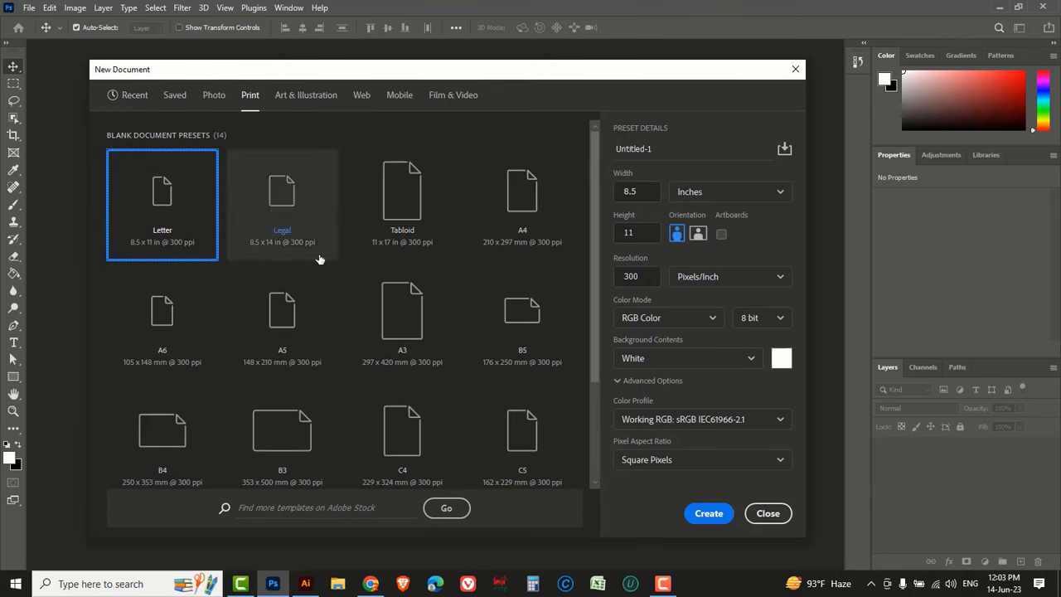
{"action": "left_click", "coordinate": [527, 225]}
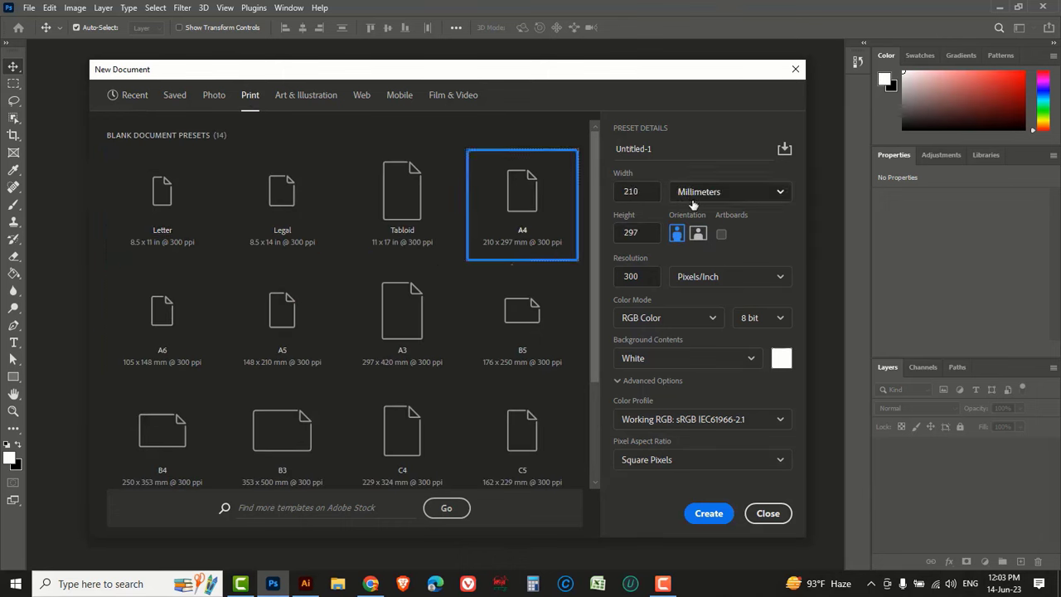
{"action": "left_click", "coordinate": [784, 192]}
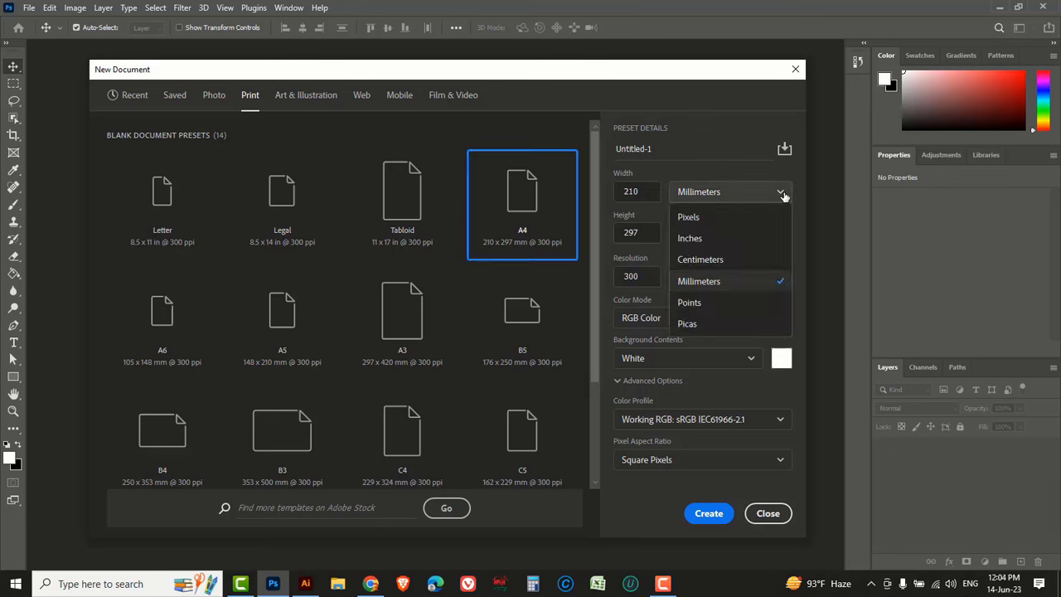
{"action": "left_click", "coordinate": [708, 241]}
{"action": "double_click", "coordinate": [653, 192]}
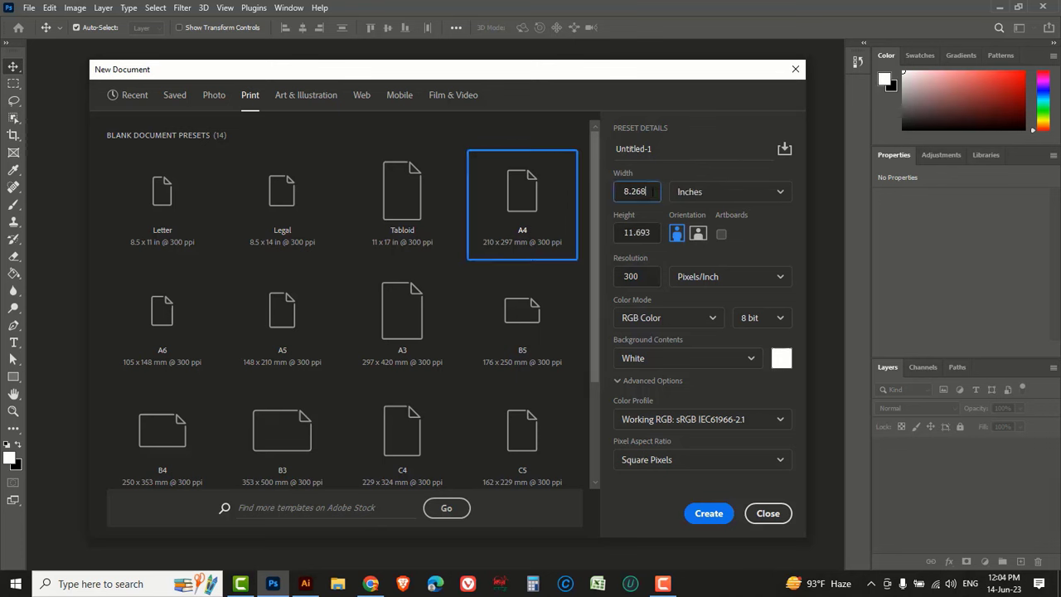
{"action": "type", "text": "3.75"}
{"action": "double_click", "coordinate": [652, 234]}
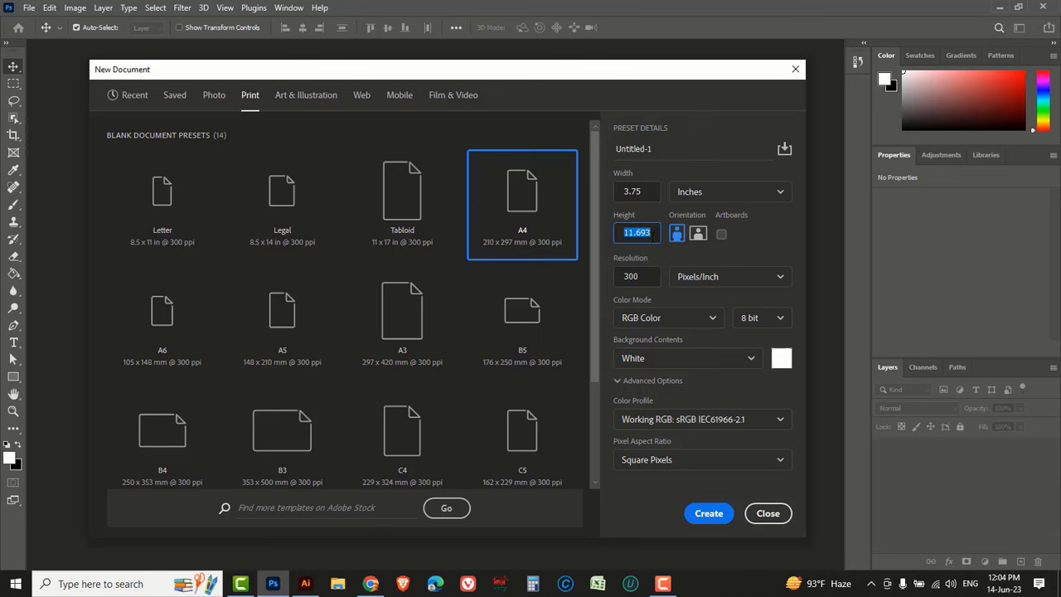
{"action": "type", "text": "2.25"}
{"action": "key", "text": "Tab"}
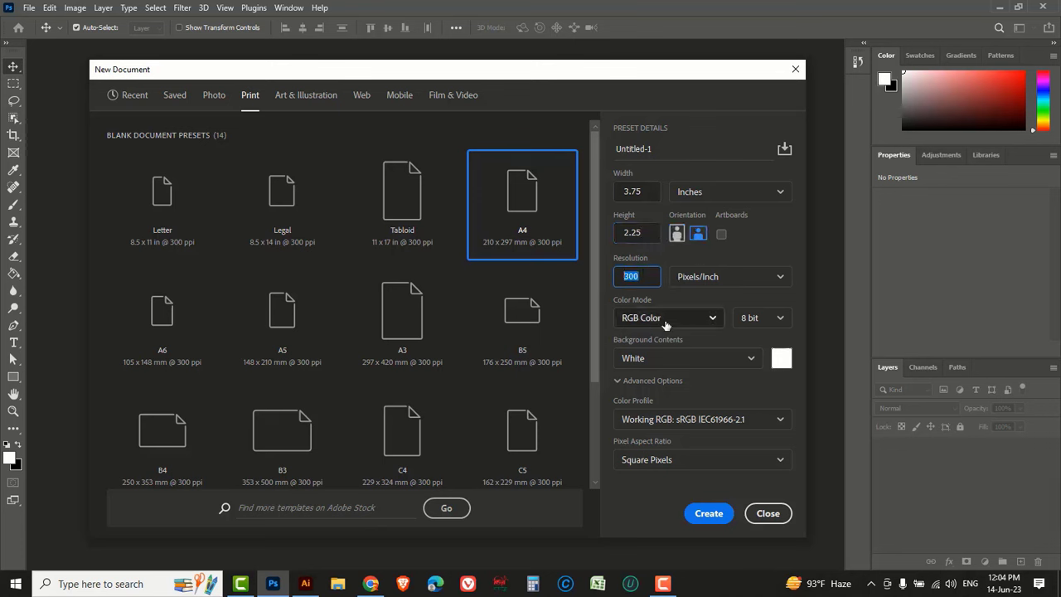
Set the colour mode to CMYK Color and create the document.
{"action": "left_click", "coordinate": [712, 320]}
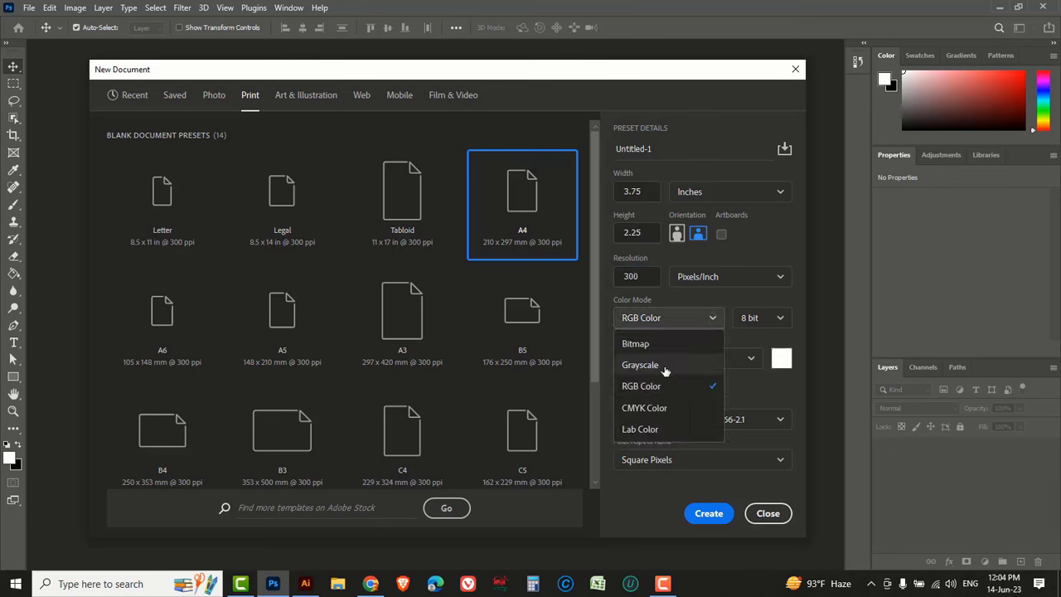
{"action": "left_click", "coordinate": [646, 408]}
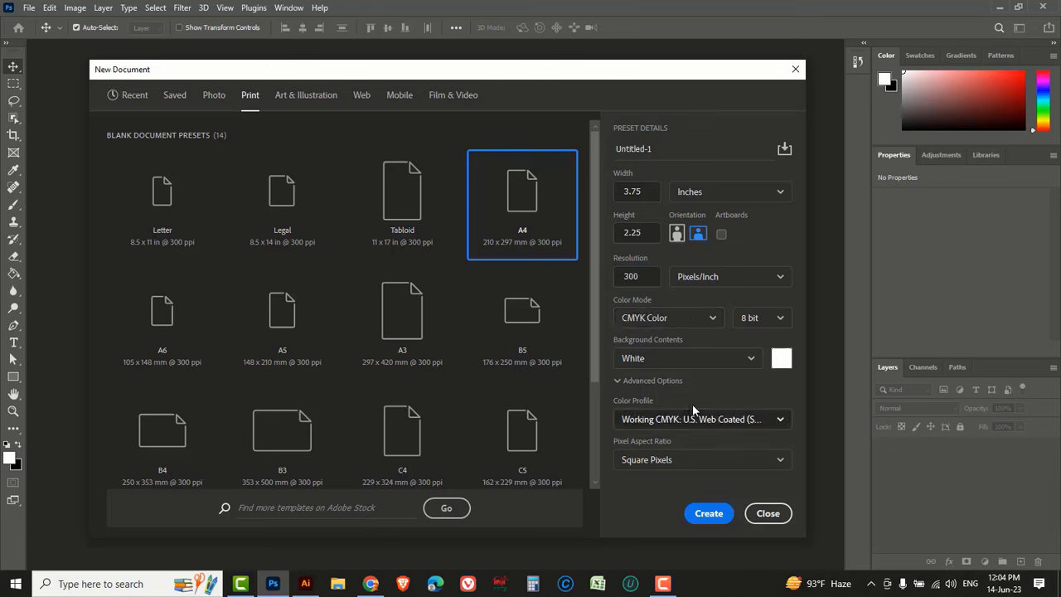
{"action": "left_click", "coordinate": [709, 517]}
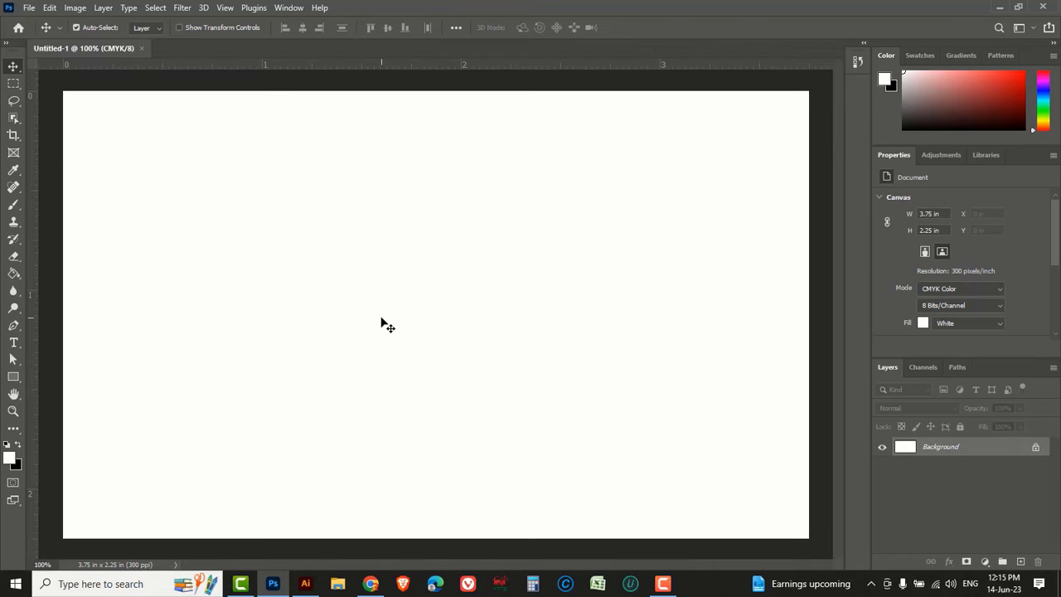
Add a vertical guide at 0.125 in.
{"action": "left_click", "coordinate": [224, 9]}
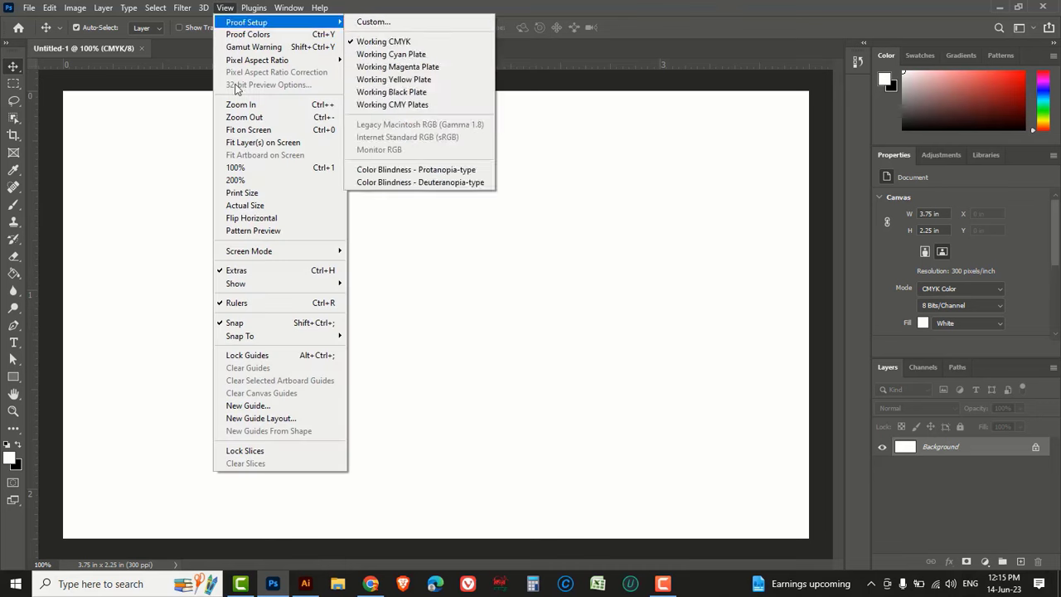
{"action": "left_click", "coordinate": [248, 406]}
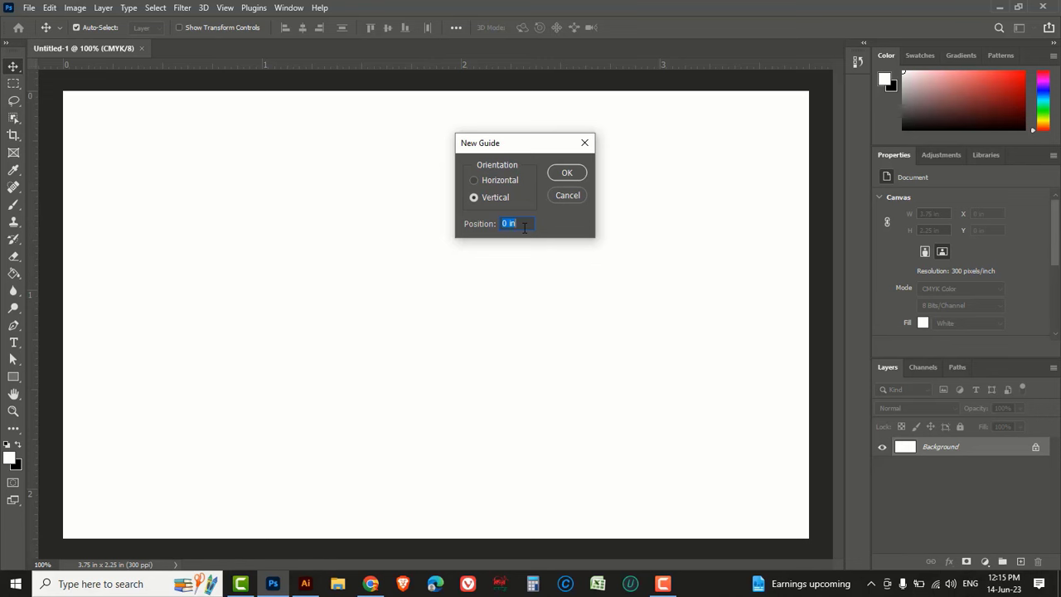
{"action": "type", "text": "0.125"}
{"action": "left_click_drag", "start_coordinate": [528, 224], "coordinate": [489, 232]}
{"action": "left_click", "coordinate": [567, 172]}
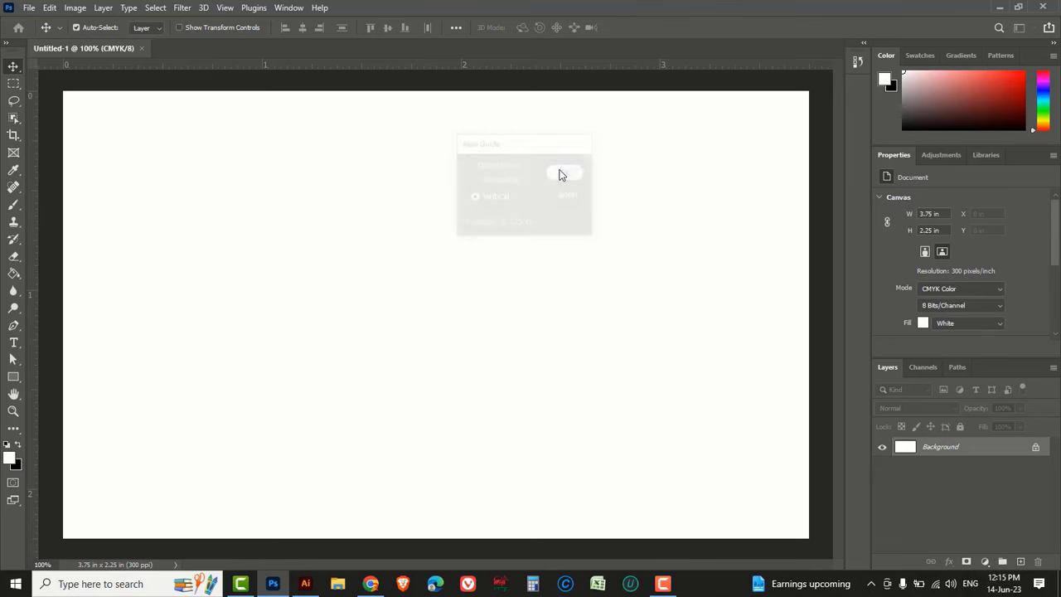
Add a second vertical guide at 3.625 in.
{"action": "left_click", "coordinate": [224, 7]}
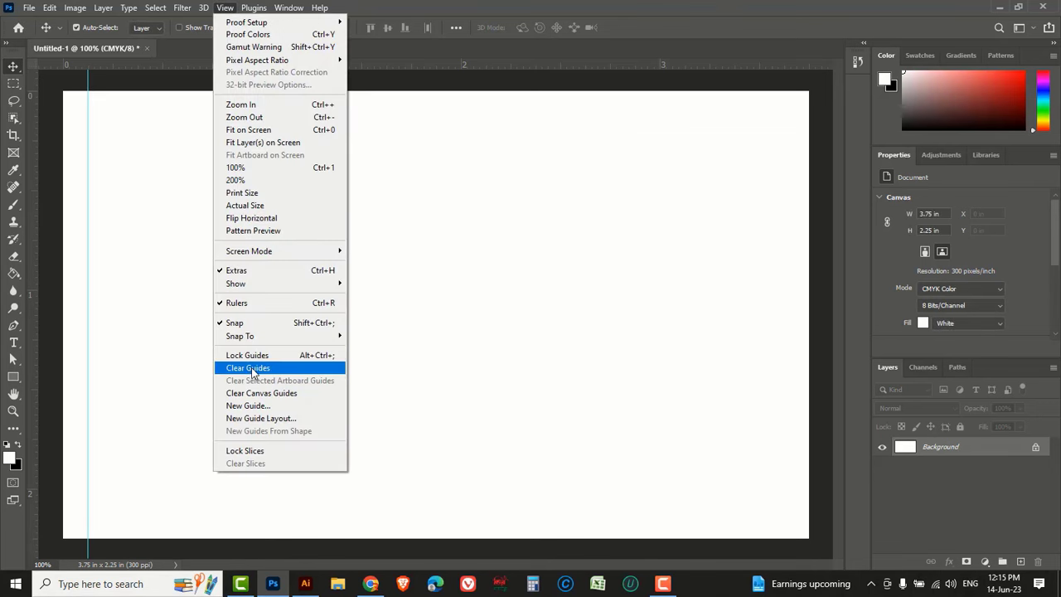
{"action": "left_click", "coordinate": [254, 408]}
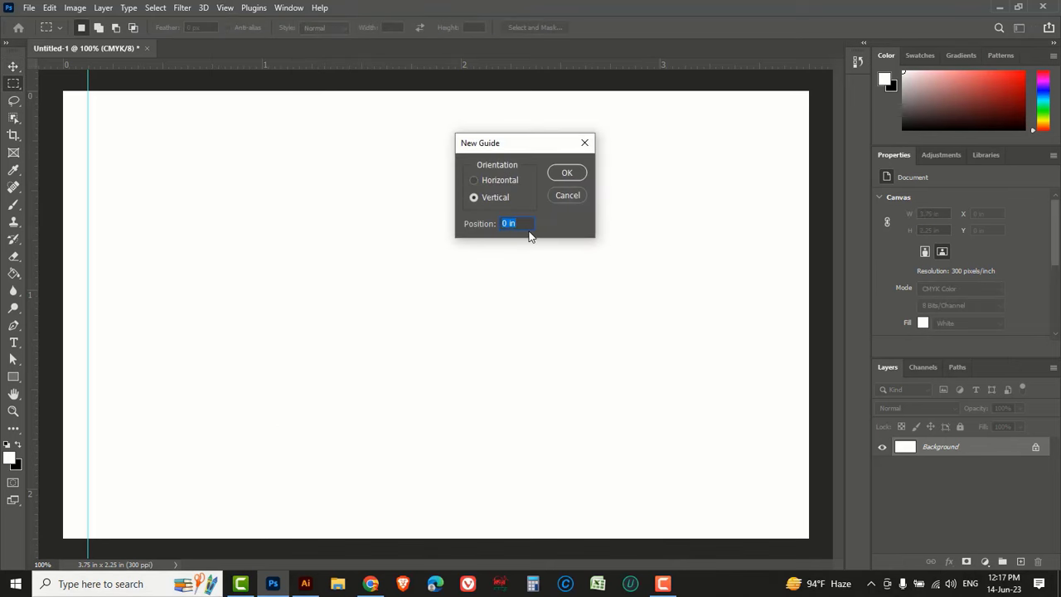
{"action": "type", "text": "3.625"}
{"action": "left_click", "coordinate": [575, 172]}
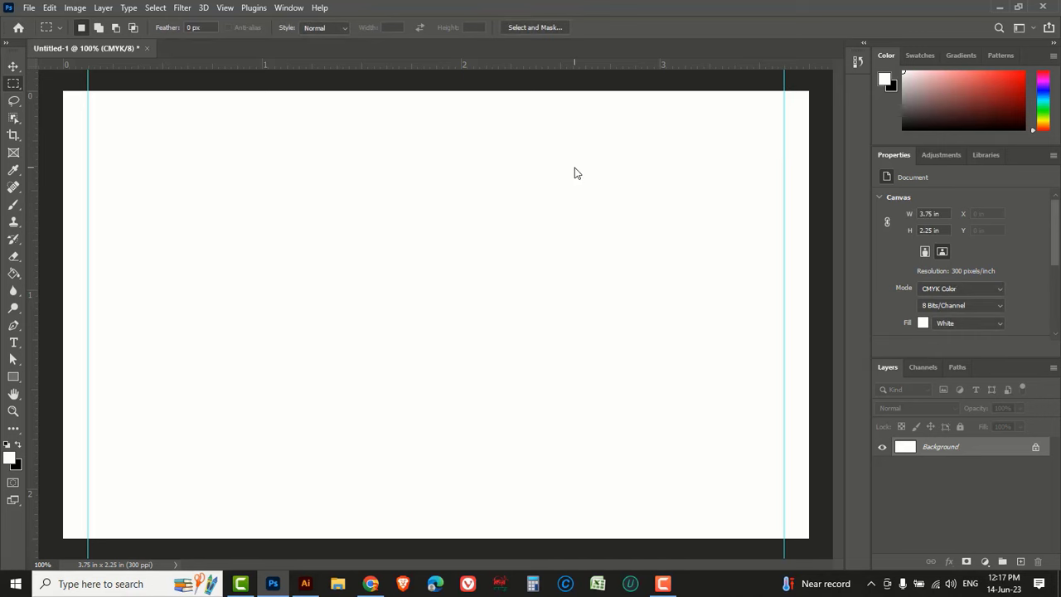
Add a horizontal guide at 0.125 in.
{"action": "left_click", "coordinate": [226, 9]}
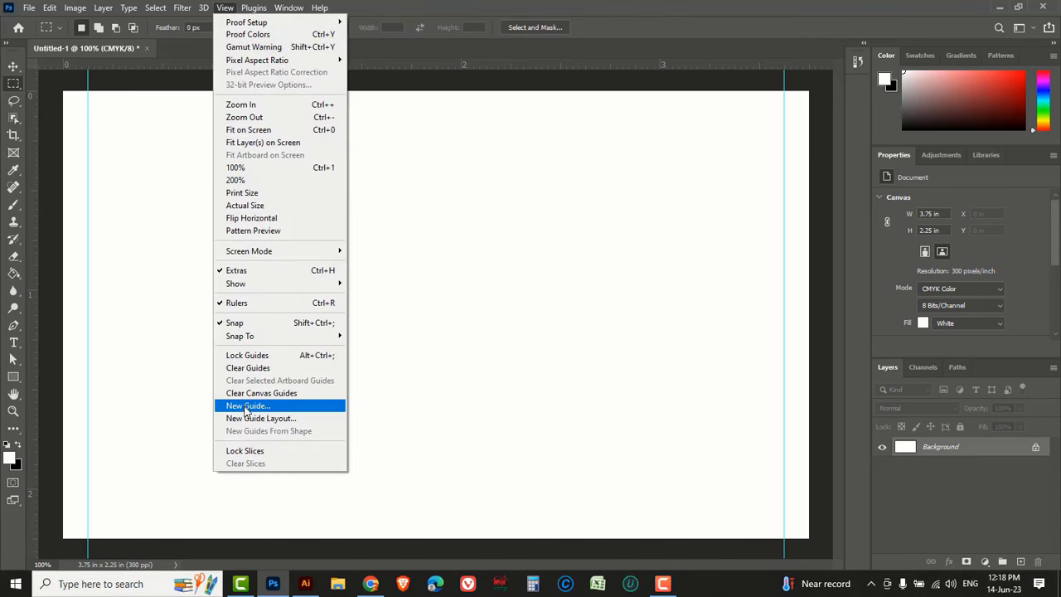
{"action": "left_click", "coordinate": [282, 405]}
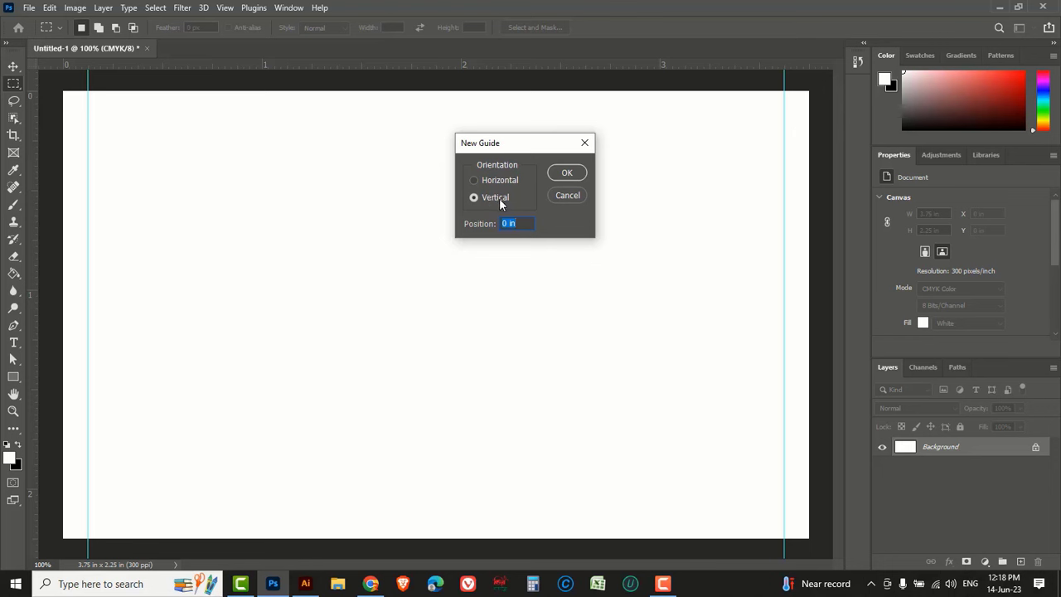
{"action": "left_click", "coordinate": [489, 179]}
{"action": "type", "text": "0.125"}
{"action": "left_click", "coordinate": [567, 174]}
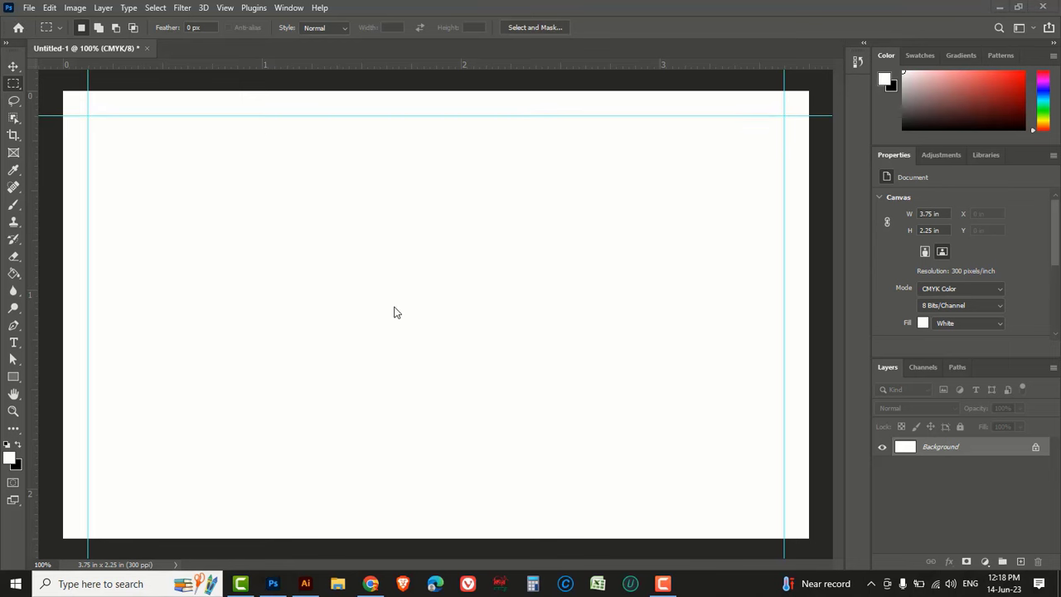
Begin a second horizontal guide, entering 2.125 in as its position.
{"action": "left_click", "coordinate": [223, 9]}
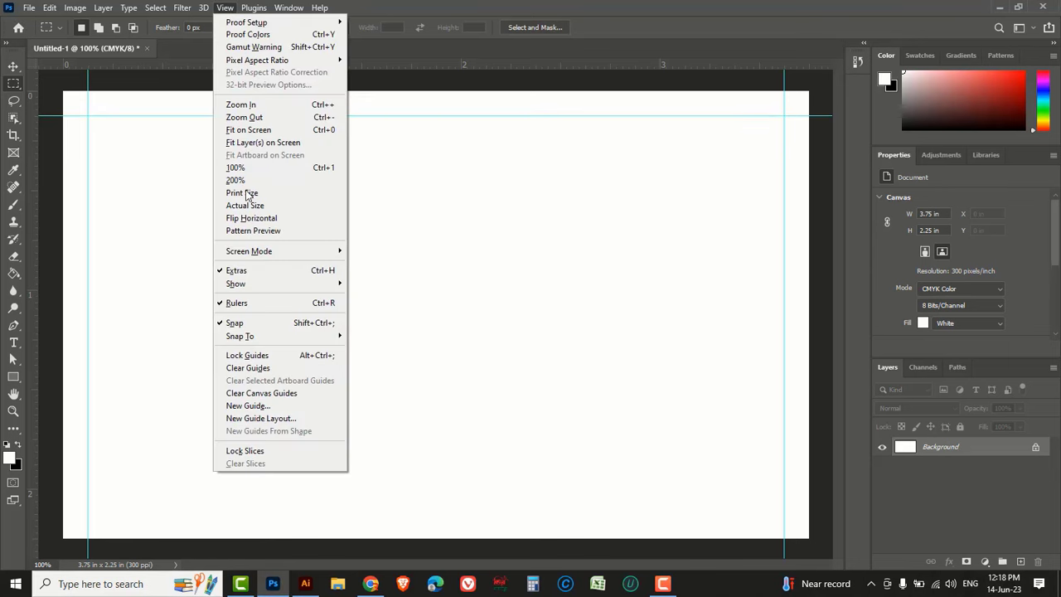
{"action": "left_click", "coordinate": [249, 405]}
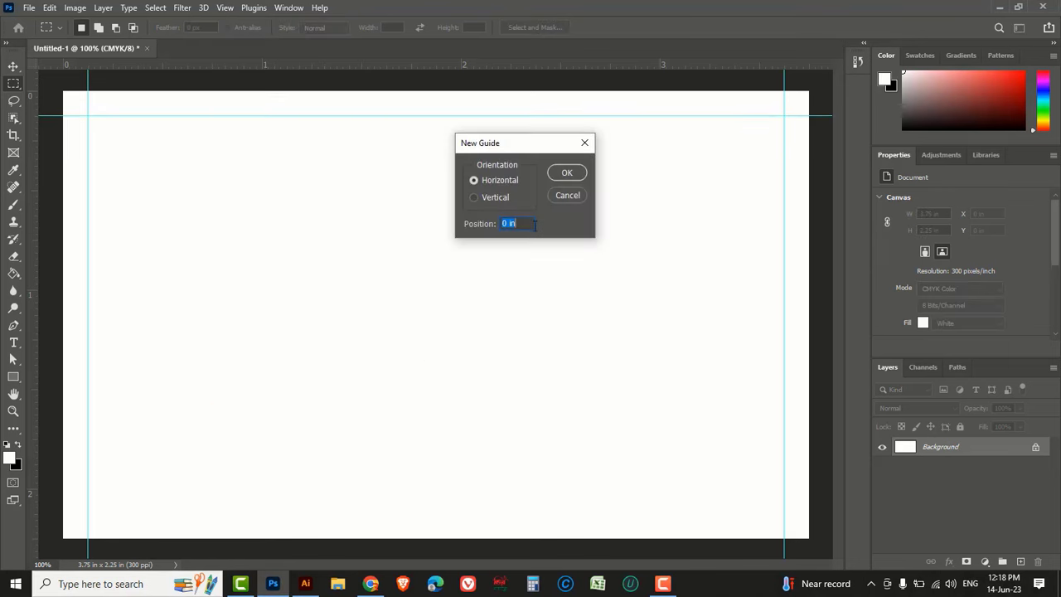
{"action": "type", "text": "2.125"}
Confirm the 2.125 in horizontal guide and select the area enclosed by the four guides.
{"action": "left_click", "coordinate": [567, 173]}
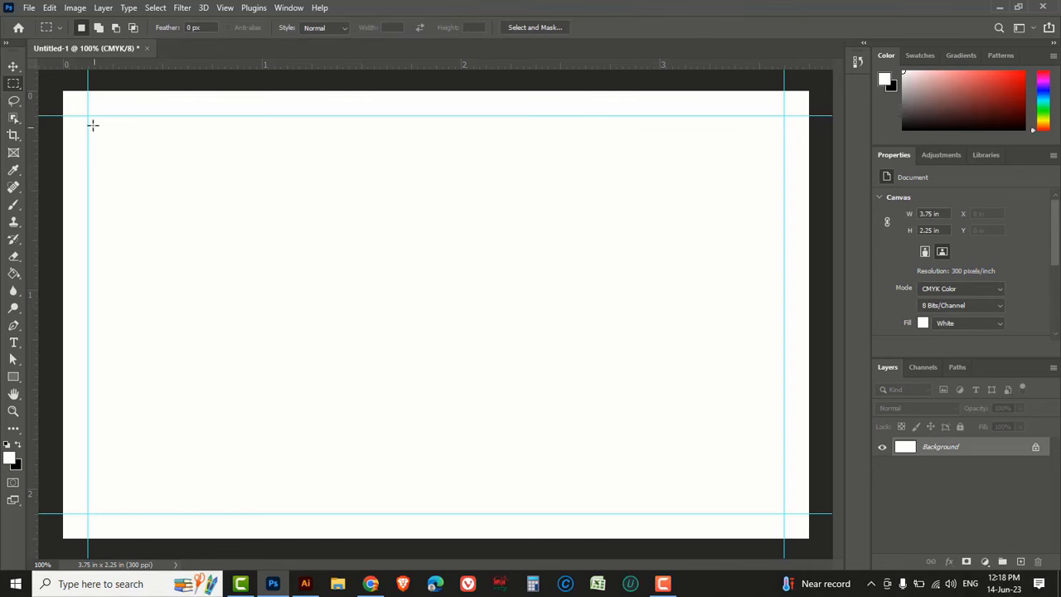
{"action": "left_click_drag", "start_coordinate": [88, 117], "coordinate": [777, 512]}
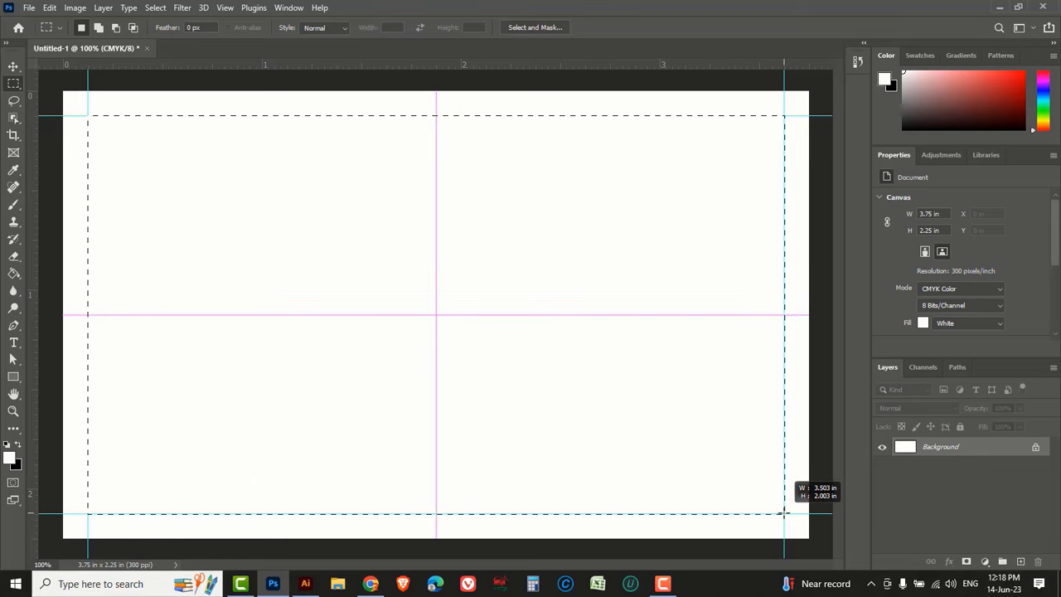
{"action": "left_click_drag", "start_coordinate": [777, 512], "coordinate": [783, 514]}
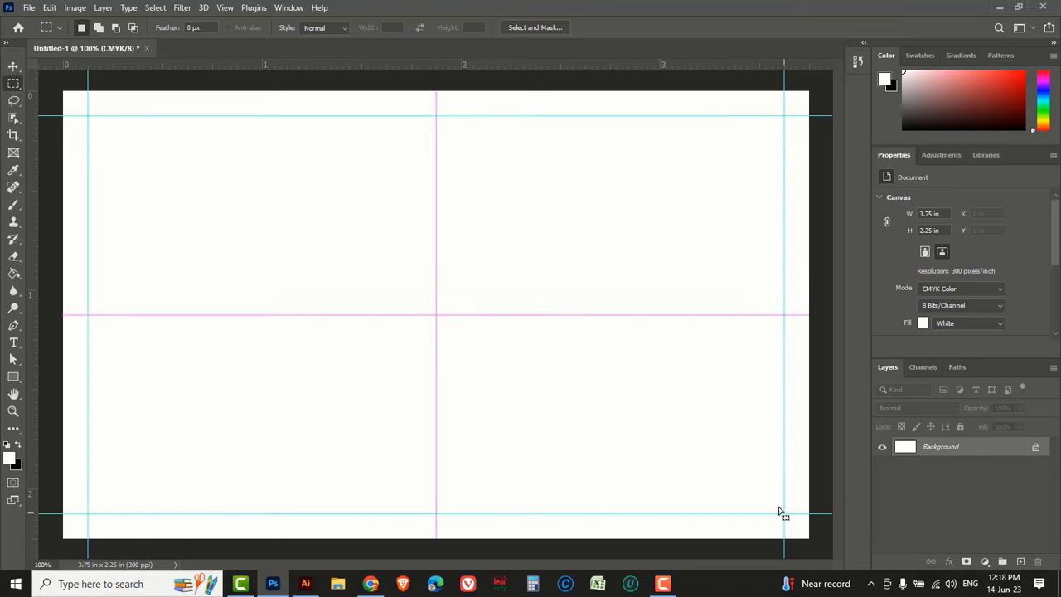
With the Info panel shown, redo the guide-to-guide selection at about 3.503 × 2.003 in, then close Info.
{"action": "left_click", "coordinate": [287, 8]}
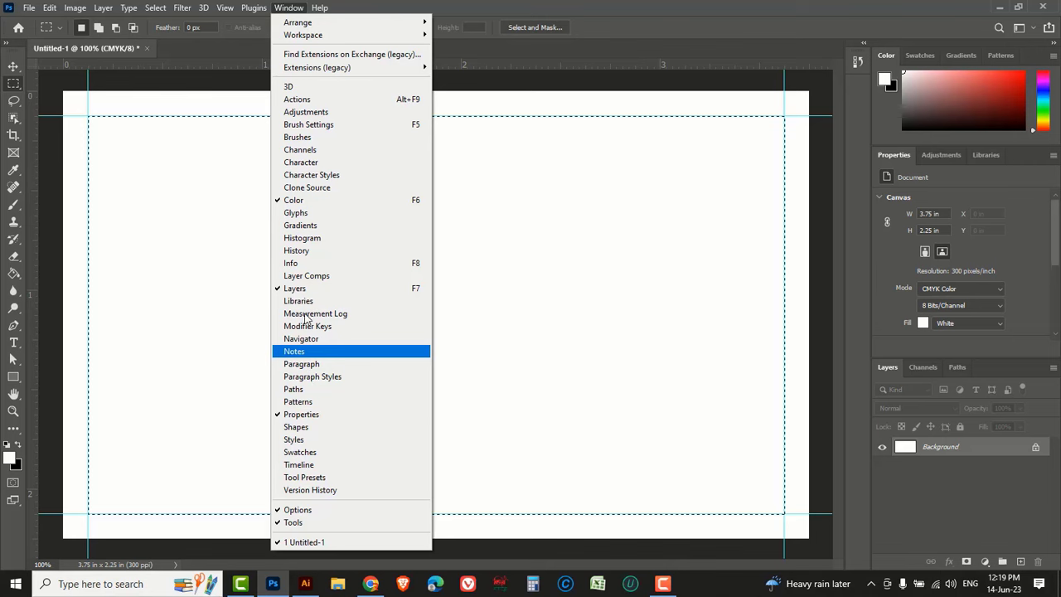
{"action": "left_click", "coordinate": [292, 263]}
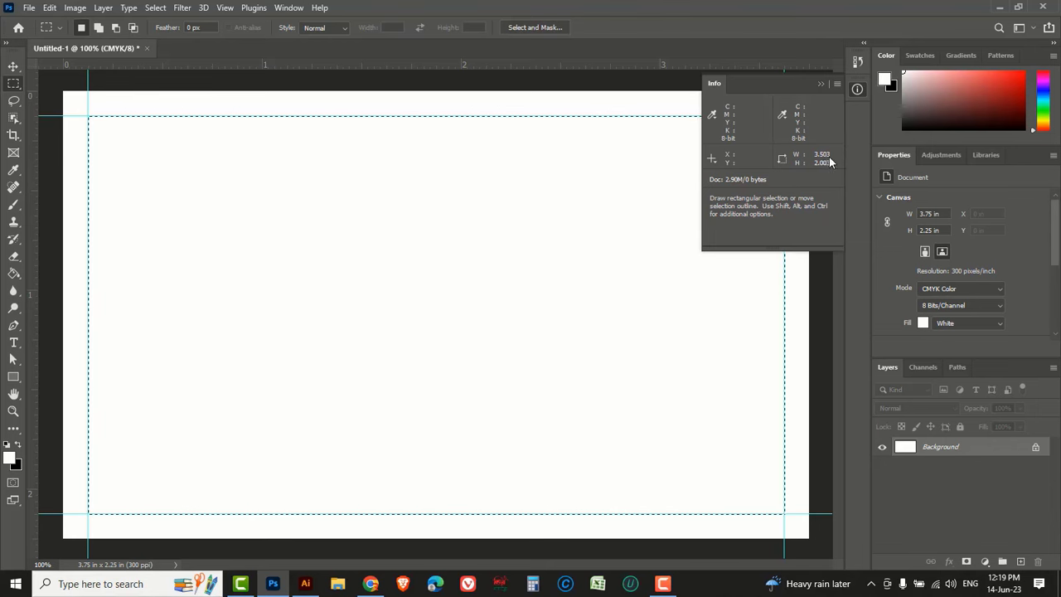
{"action": "key", "text": "ctrl+d"}
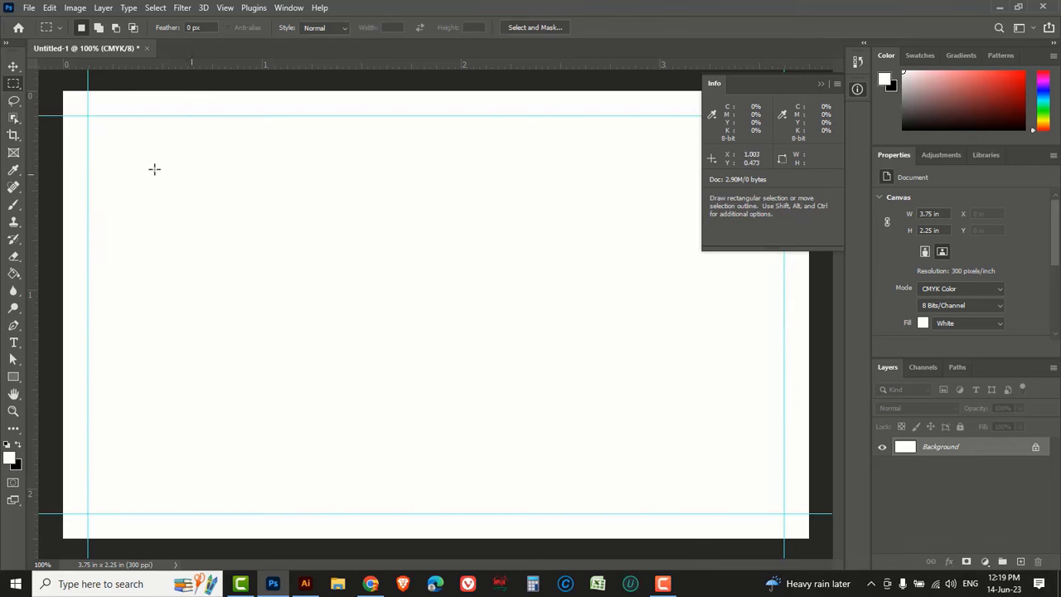
{"action": "left_click_drag", "start_coordinate": [88, 117], "coordinate": [781, 511]}
{"action": "left_click", "coordinate": [820, 83]}
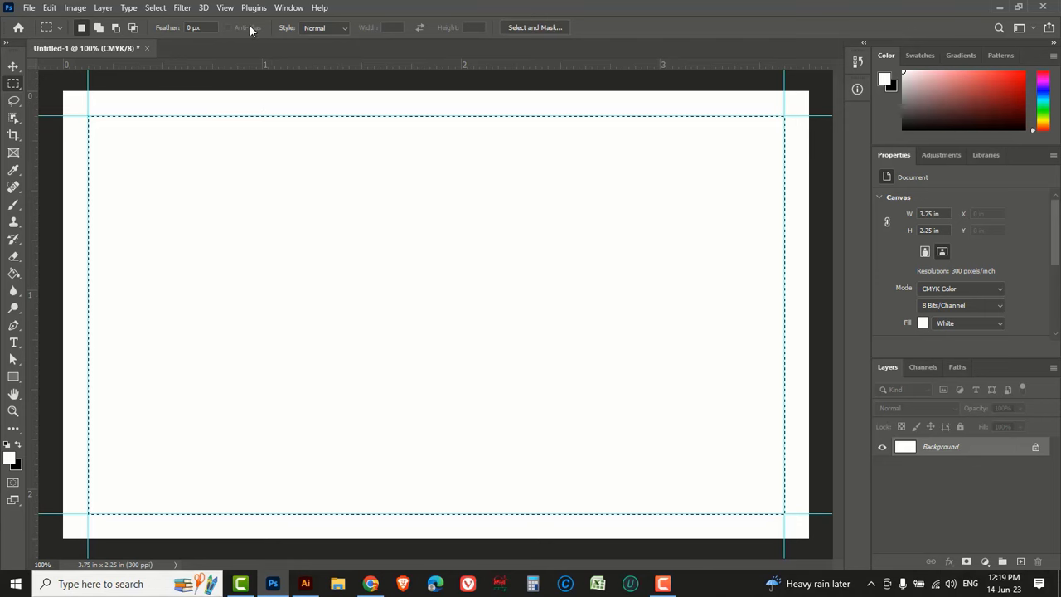
Invert the selection, make red (ff0000) the foreground colour, and fill the outer border red.
{"action": "left_click", "coordinate": [155, 10]}
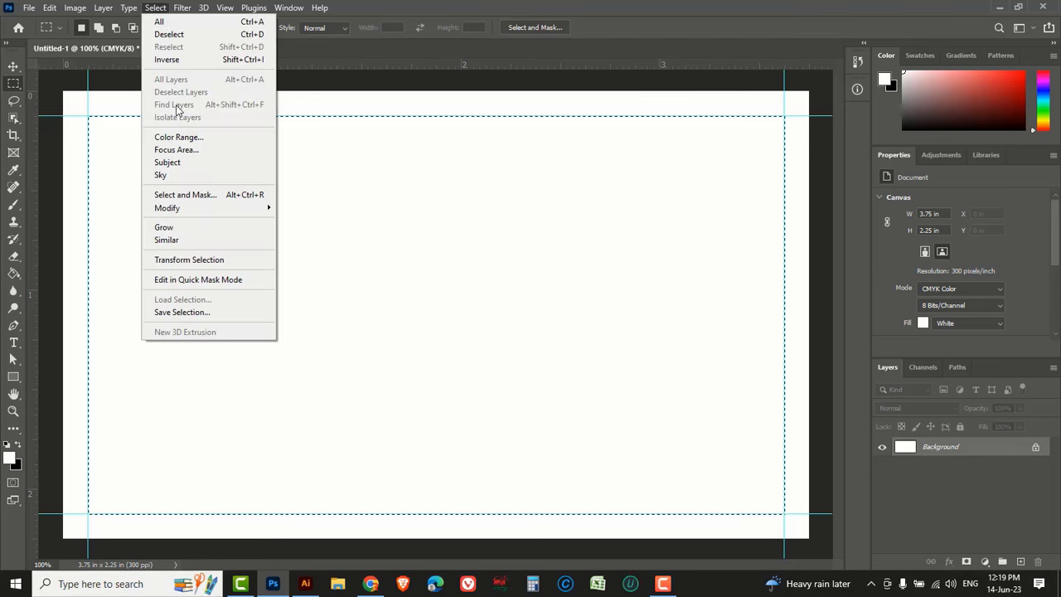
{"action": "left_click", "coordinate": [166, 59]}
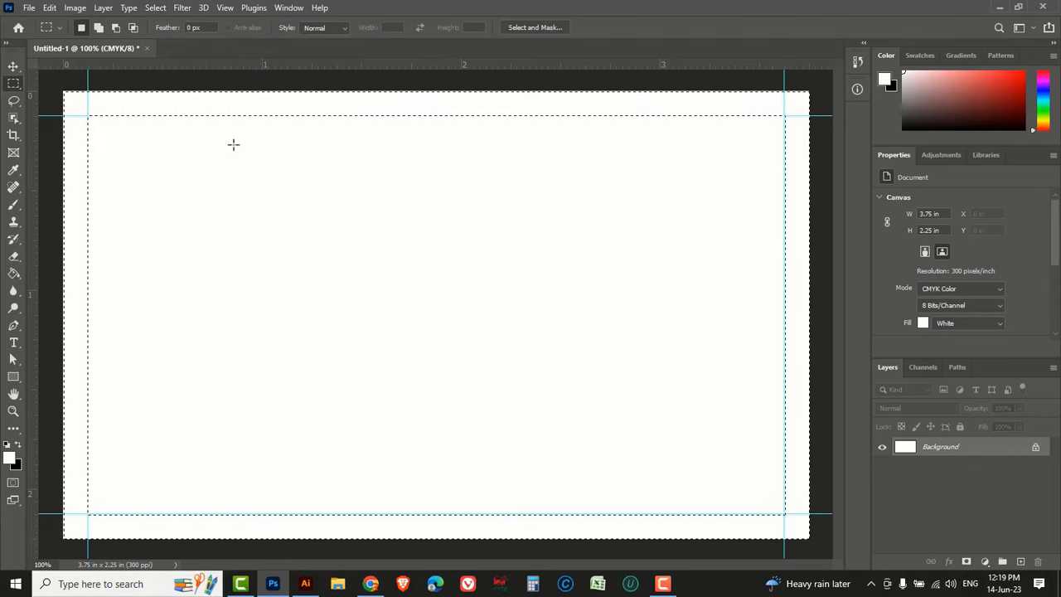
{"action": "left_click", "coordinate": [10, 457]}
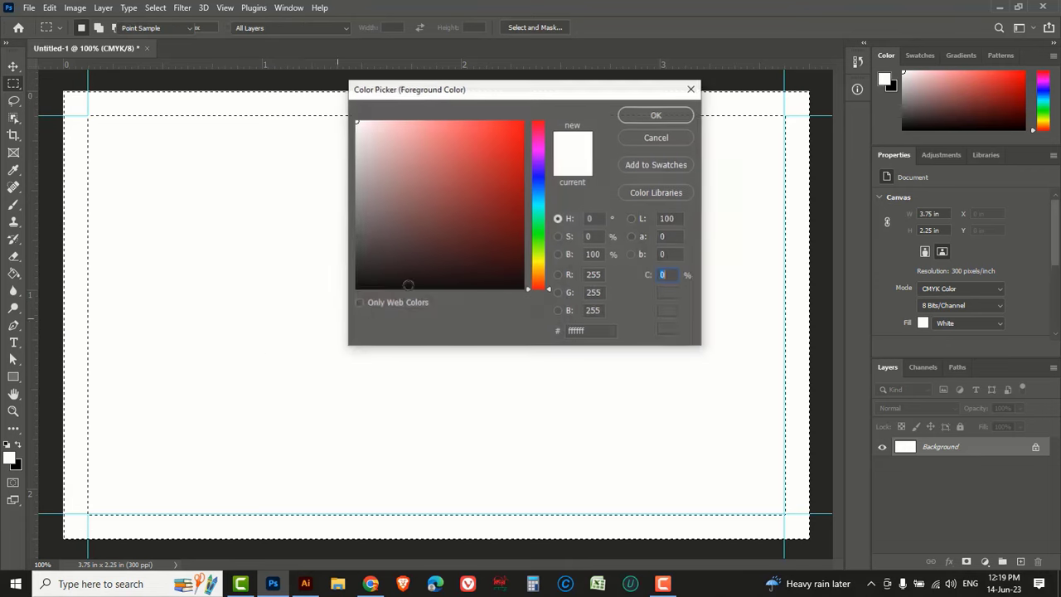
{"action": "left_click", "coordinate": [523, 122]}
{"action": "left_click", "coordinate": [655, 116]}
{"action": "key", "text": "m"}
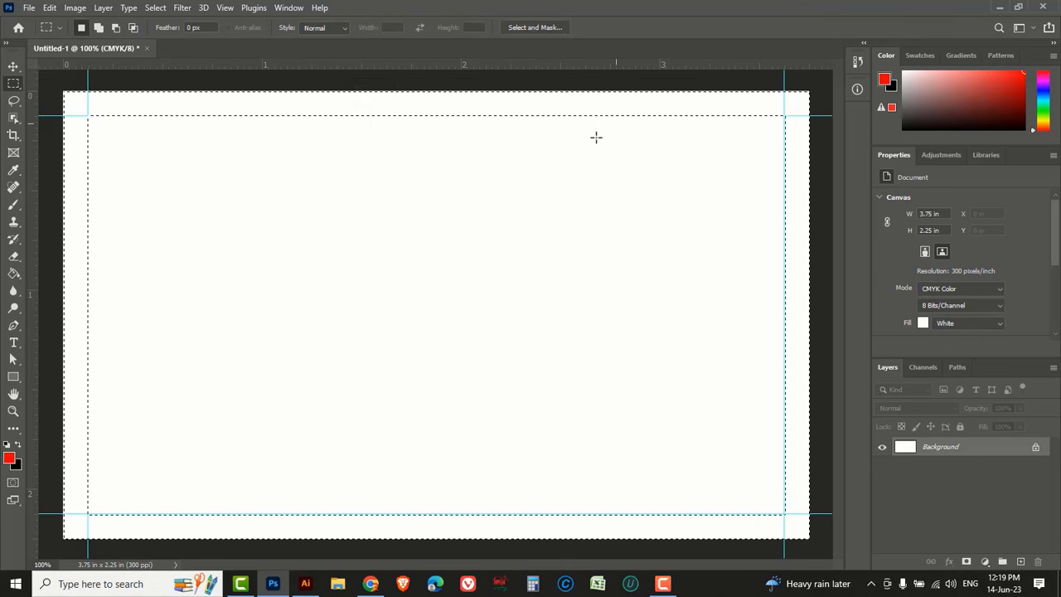
{"action": "key", "text": "alt+BackSpace"}
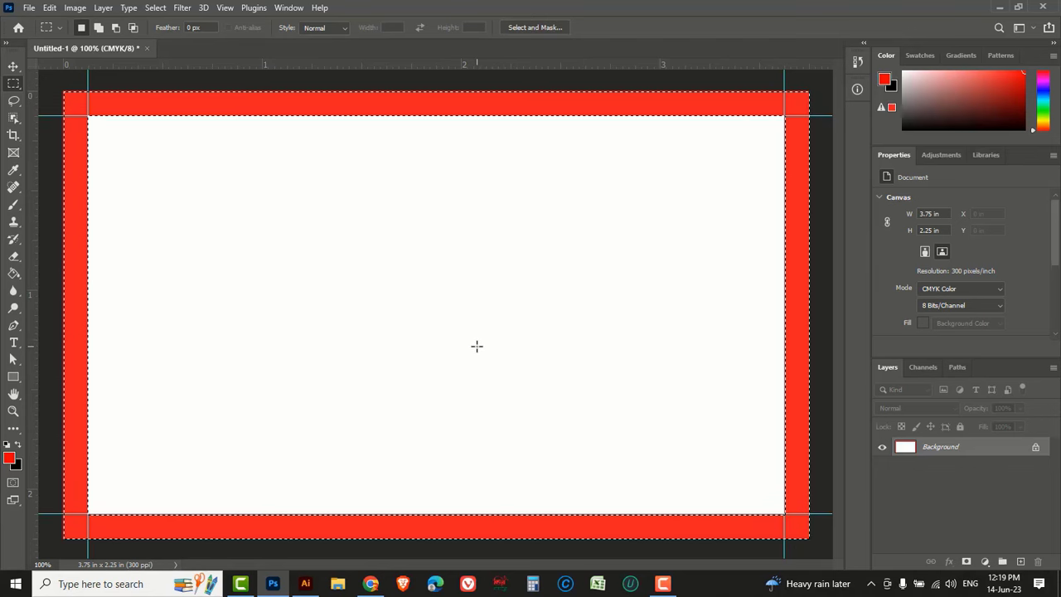
Undo the red border fill and deselect, leaving the card plain white.
{"action": "key", "text": "ctrl+z"}
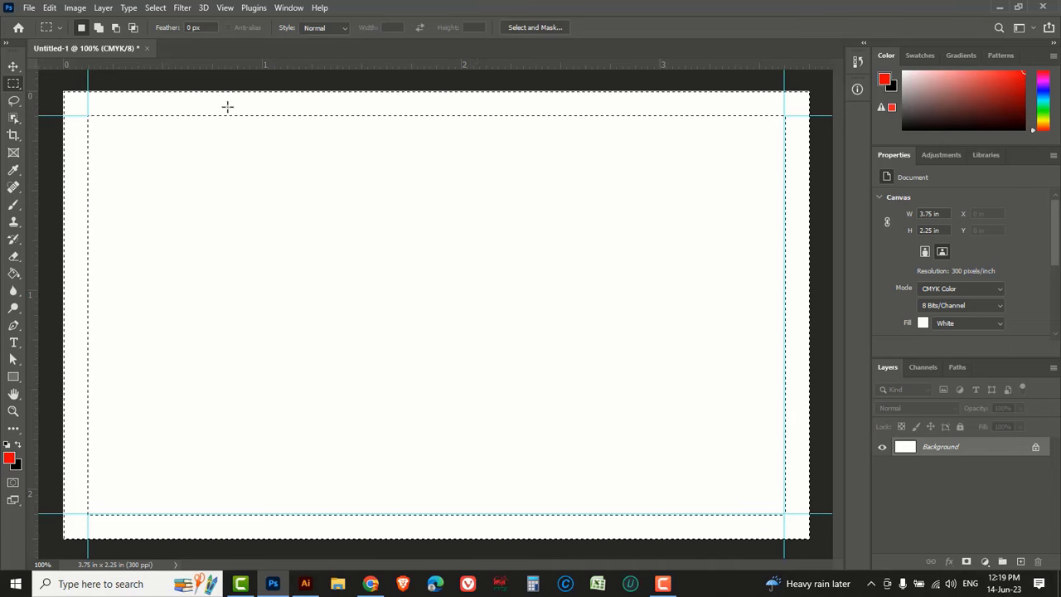
{"action": "left_click", "coordinate": [155, 8]}
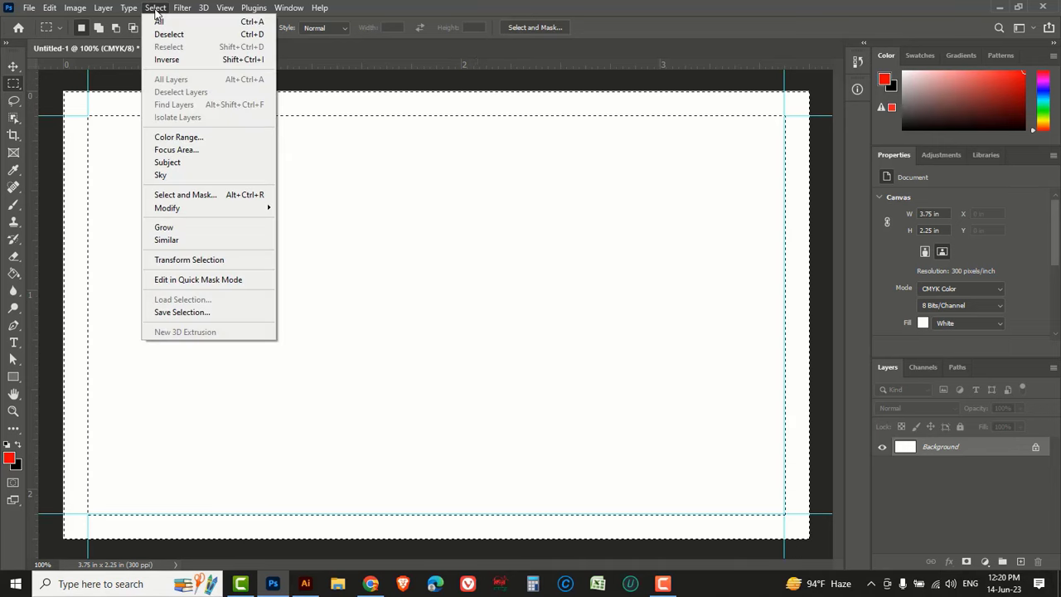
{"action": "left_click", "coordinate": [239, 37]}
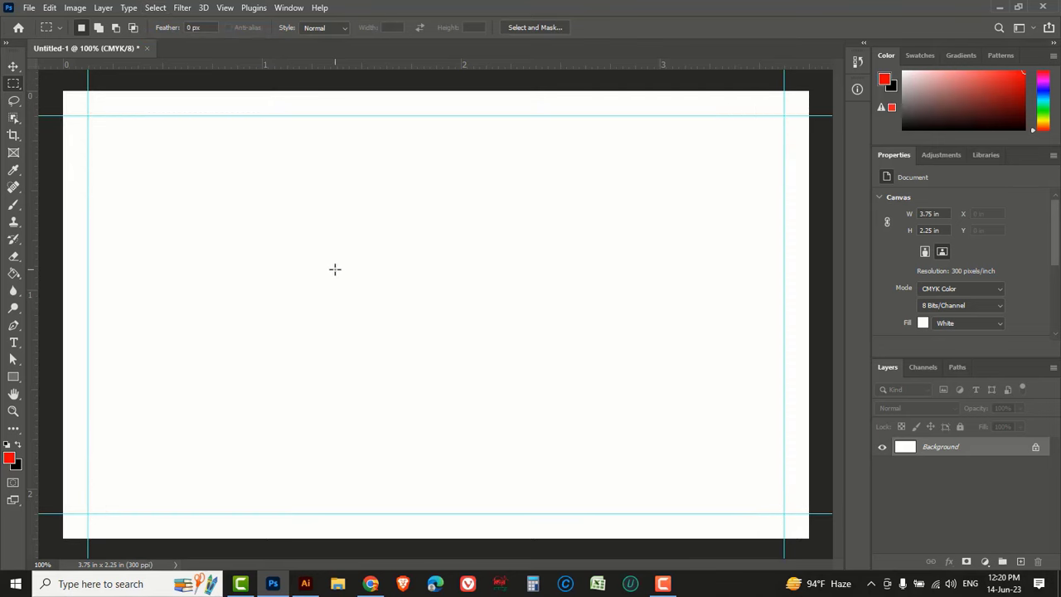
Add horizontal guides at 0.25 in and 2 in.
{"action": "left_click", "coordinate": [225, 9]}
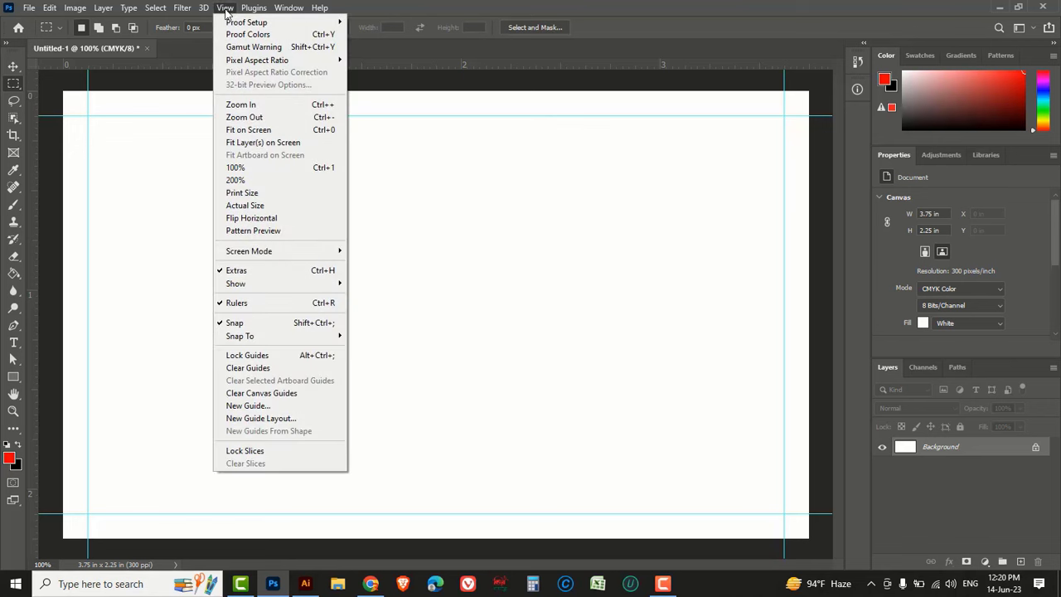
{"action": "left_click", "coordinate": [262, 407]}
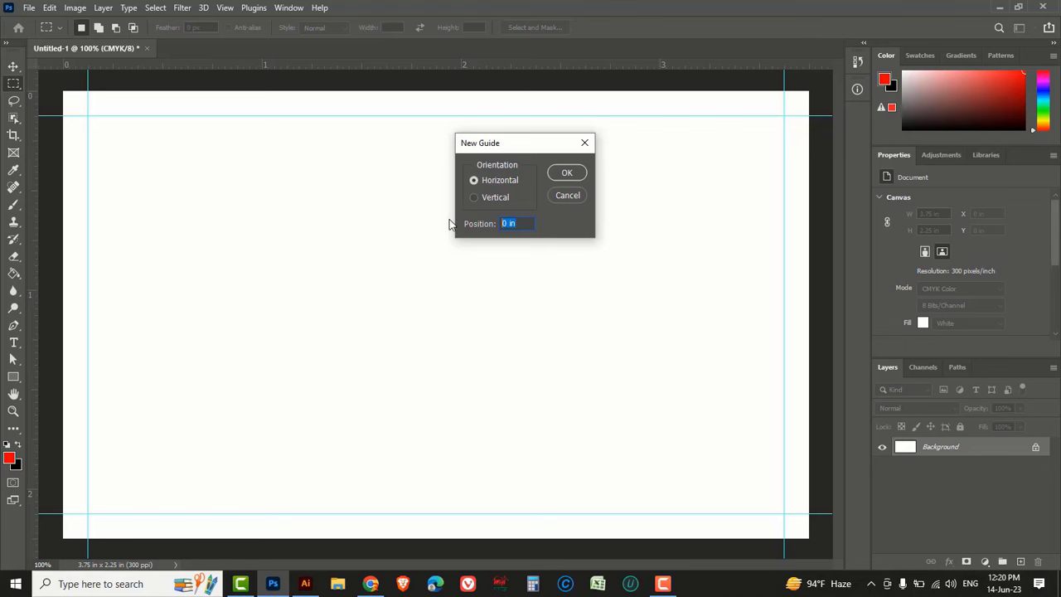
{"action": "type", "text": "0.25"}
{"action": "double_click", "coordinate": [531, 224]}
{"action": "left_click", "coordinate": [582, 178]}
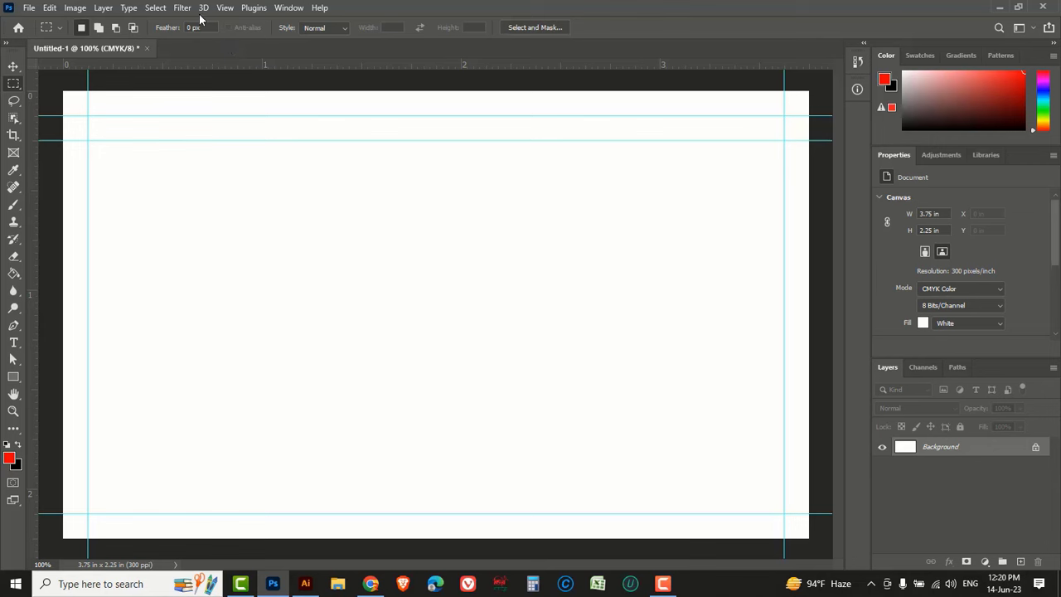
{"action": "left_click", "coordinate": [224, 9]}
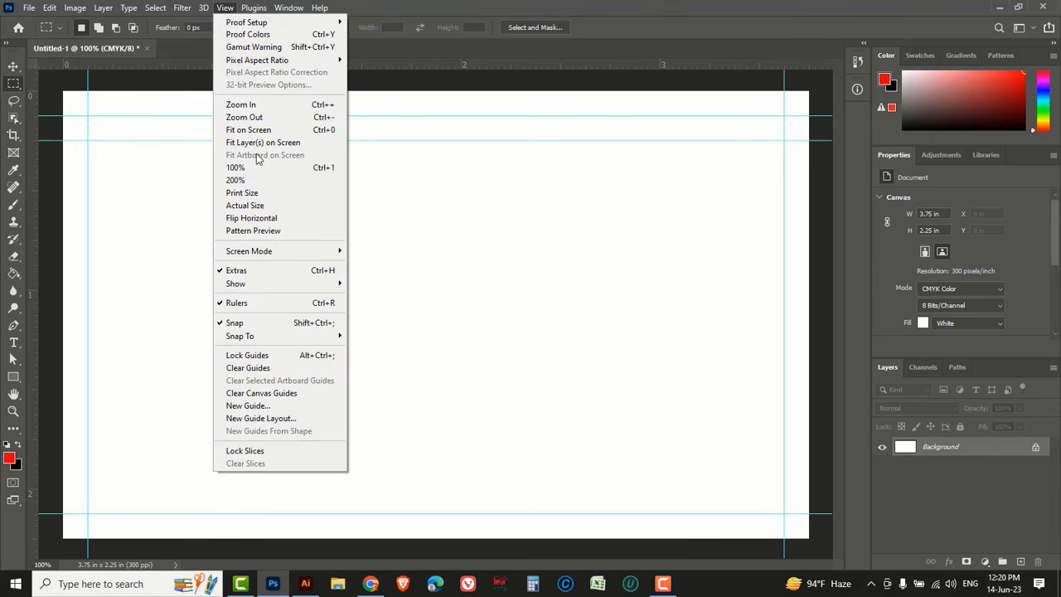
{"action": "left_click", "coordinate": [268, 408]}
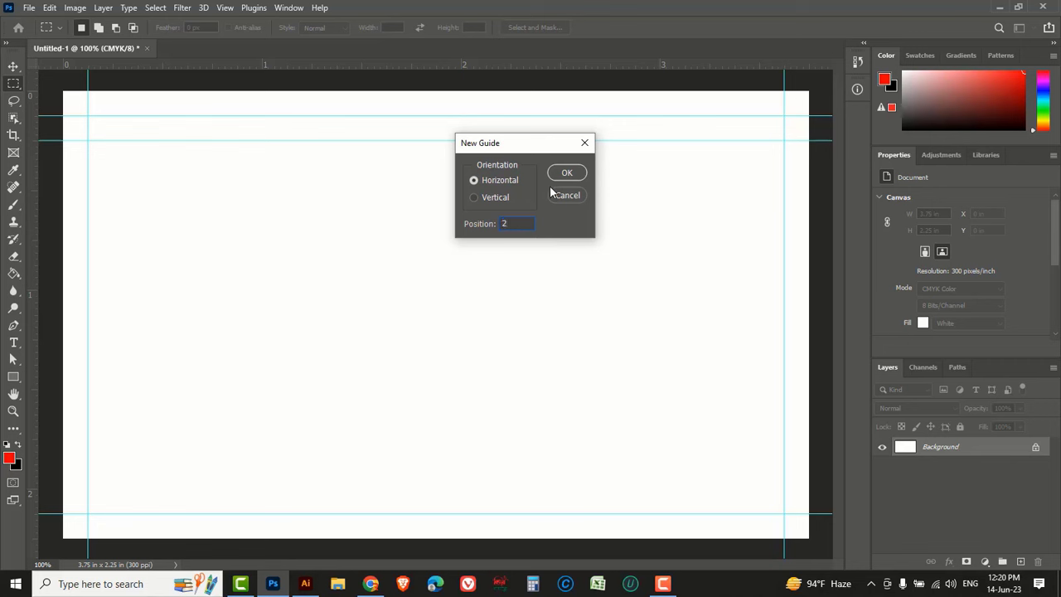
{"action": "left_click", "coordinate": [567, 176]}
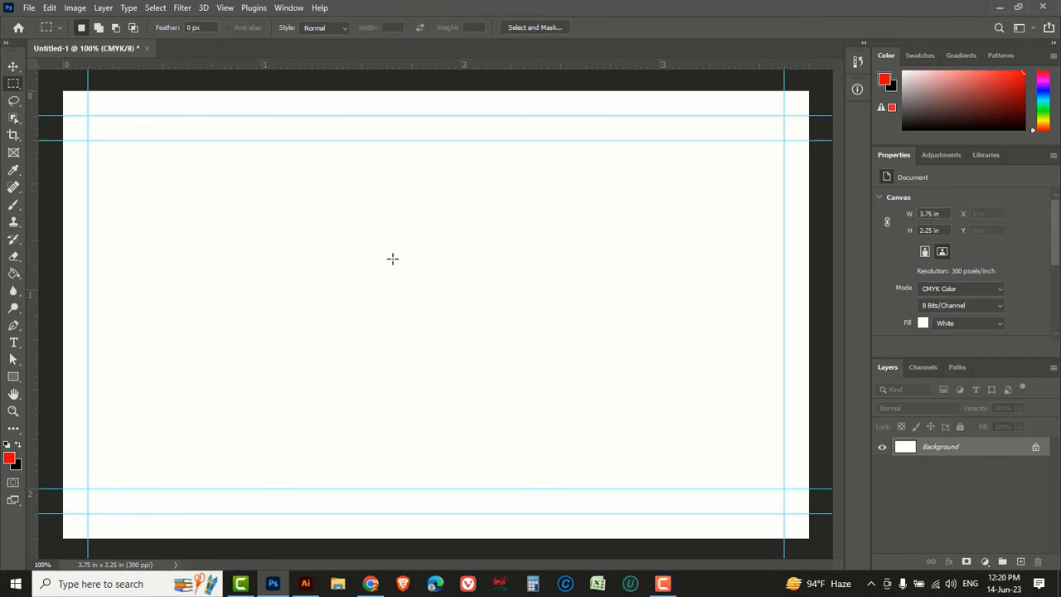
Add vertical guides at 0.25 in and 3.5 in.
{"action": "left_click", "coordinate": [224, 7]}
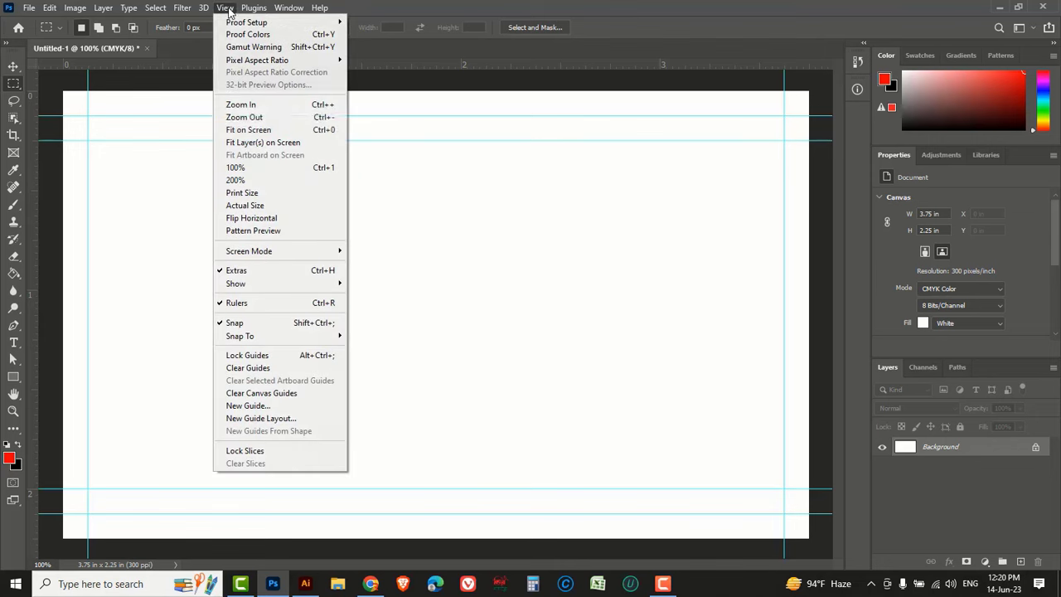
{"action": "left_click", "coordinate": [253, 405]}
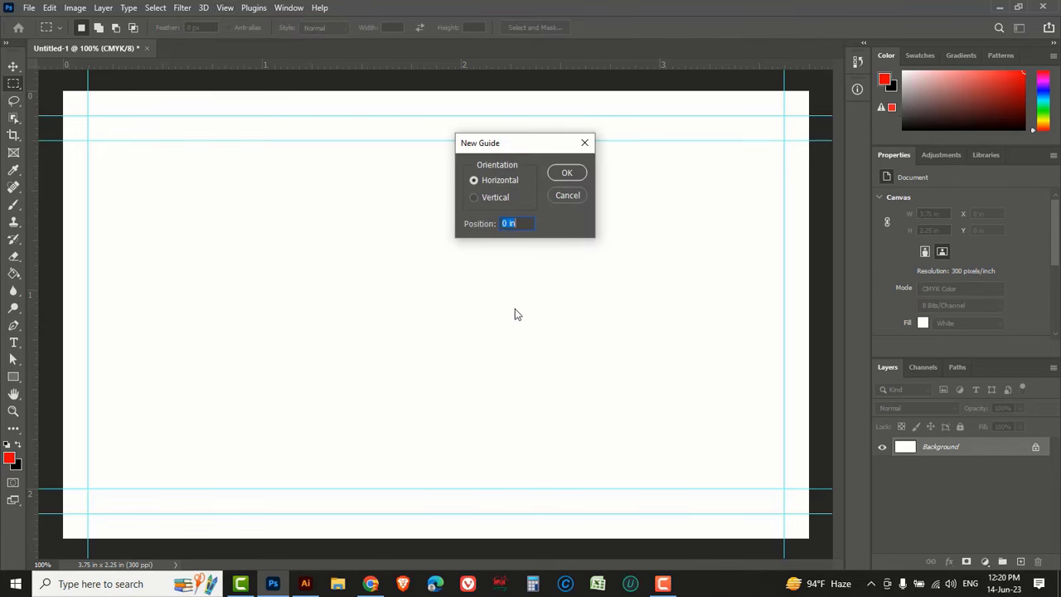
{"action": "left_click", "coordinate": [487, 197]}
{"action": "type", "text": "0.25"}
{"action": "left_click", "coordinate": [565, 175]}
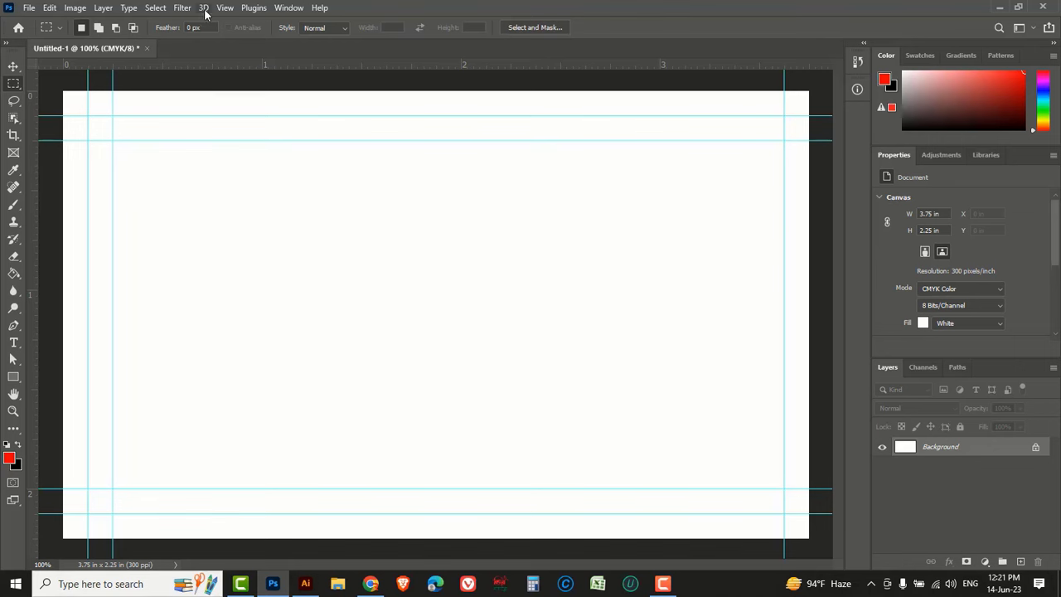
{"action": "left_click", "coordinate": [225, 8]}
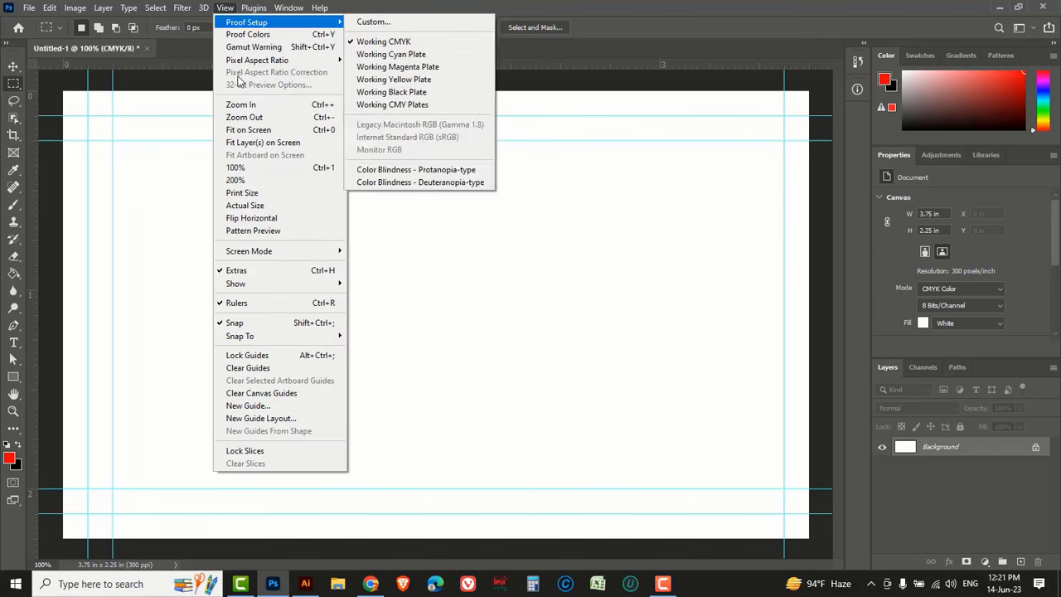
{"action": "left_click", "coordinate": [246, 405]}
{"action": "type", "text": "3.5"}
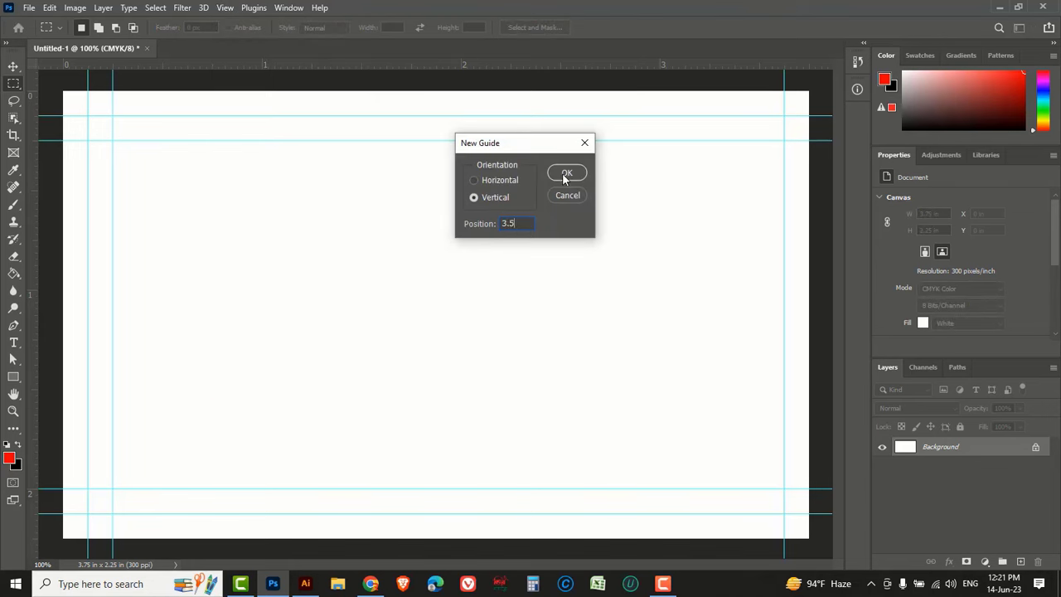
{"action": "left_click", "coordinate": [562, 173]}
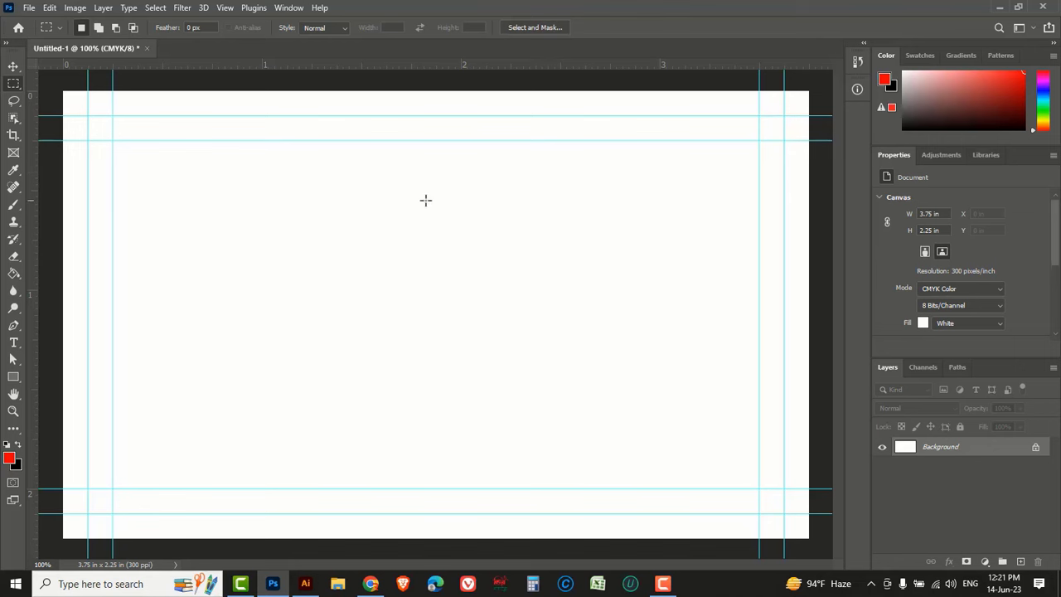
{"action": "left_click_drag", "start_coordinate": [112, 141], "coordinate": [758, 488]}
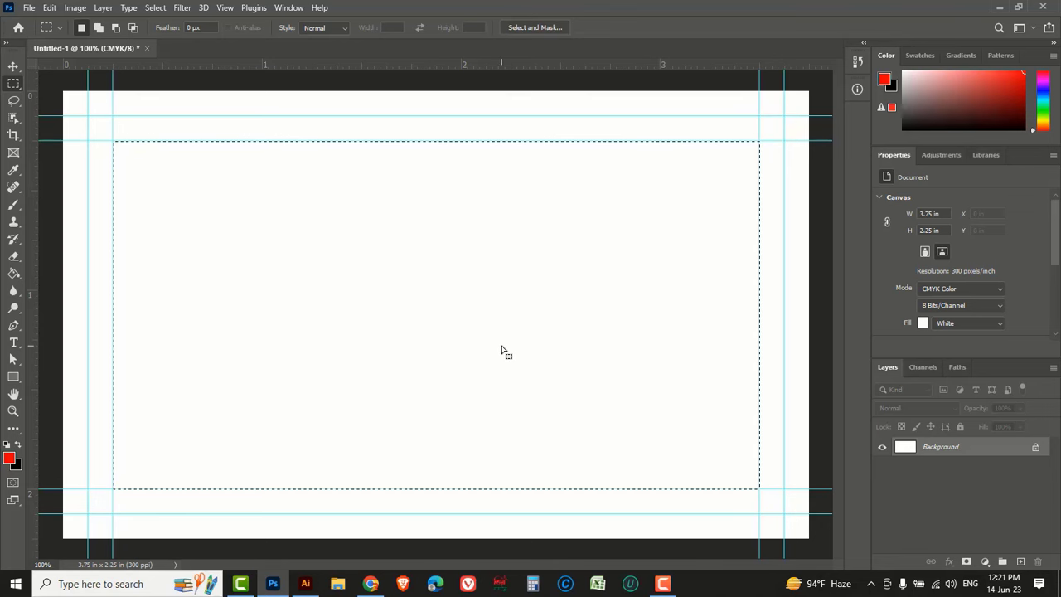
{"action": "left_click_drag", "start_coordinate": [87, 116], "coordinate": [784, 514]}
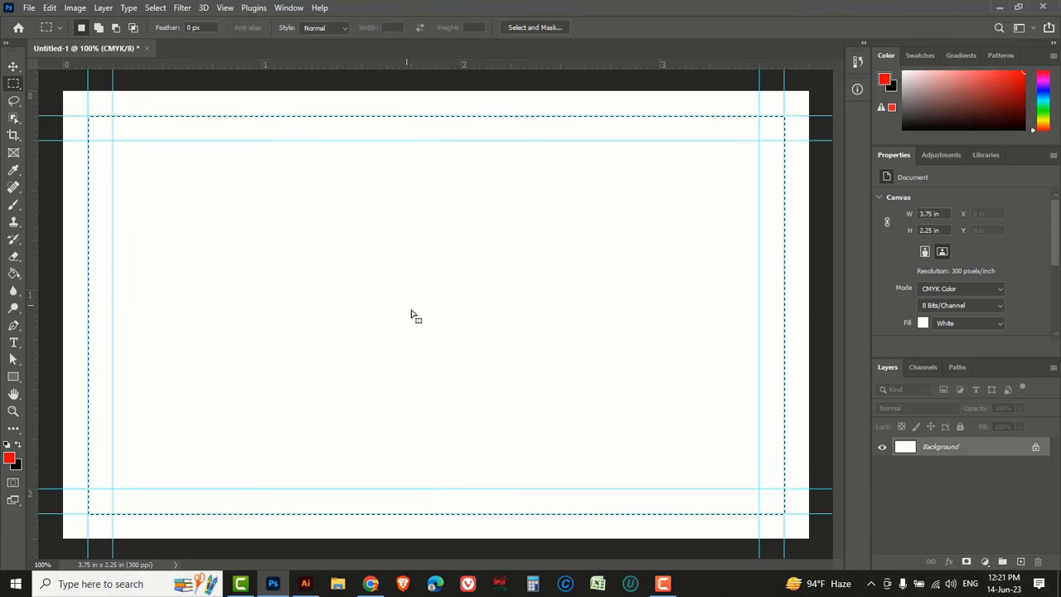
{"action": "left_click", "coordinate": [155, 7]}
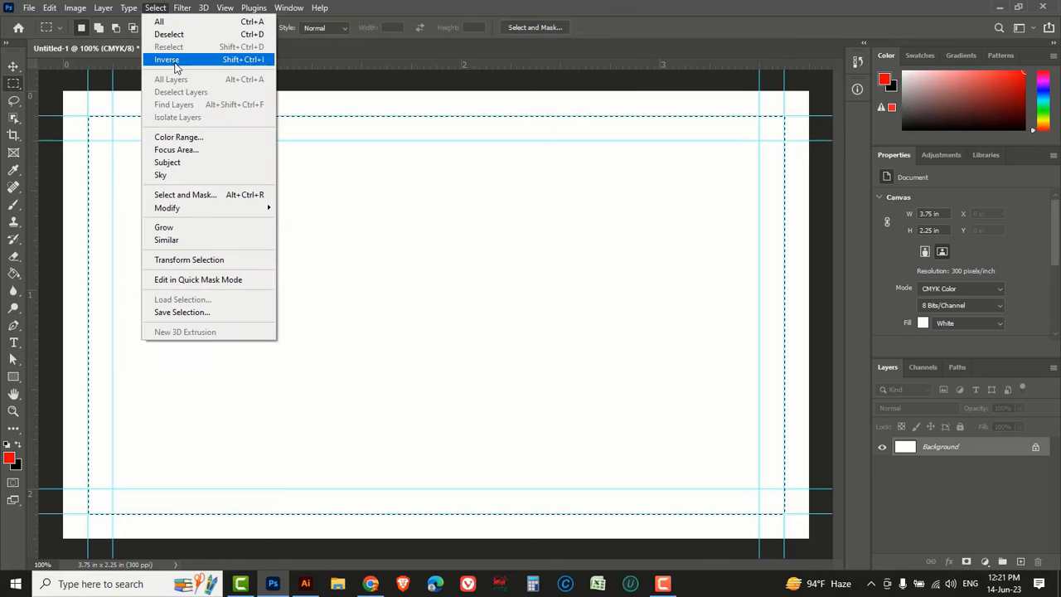
{"action": "left_click", "coordinate": [170, 34]}
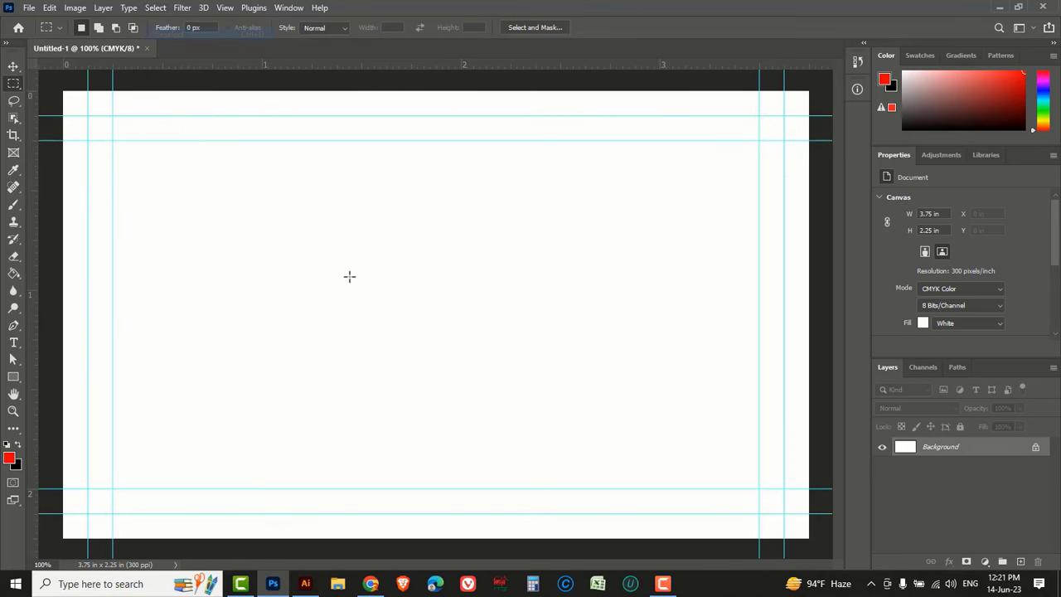
{"action": "key", "text": "ctrl+minus"}
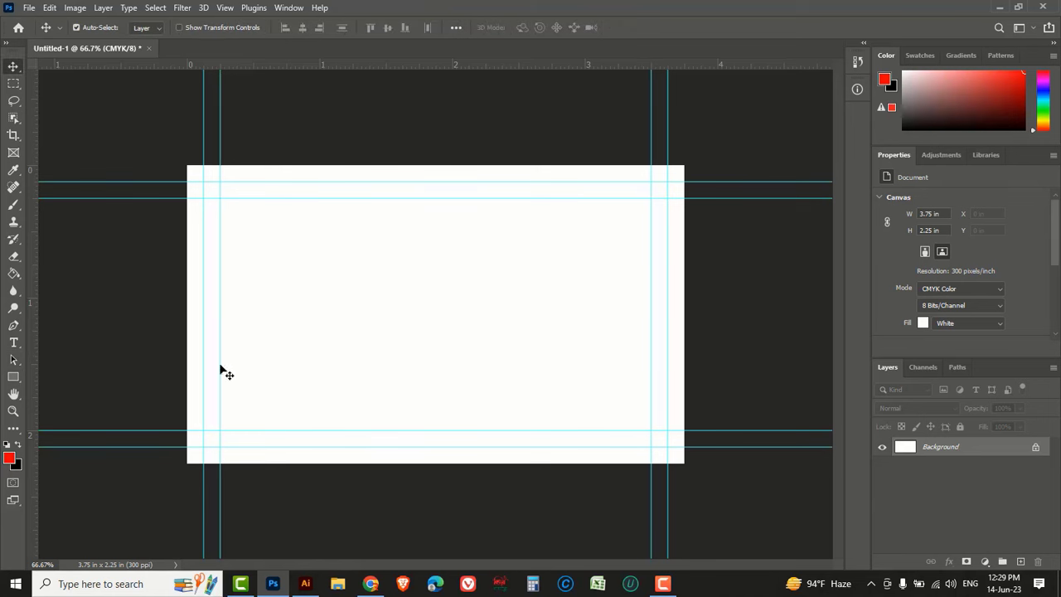
Draw a tall rectangle path on the card and rotate it about 32°.
{"action": "left_click", "coordinate": [14, 377]}
{"action": "right_click", "coordinate": [18, 380]}
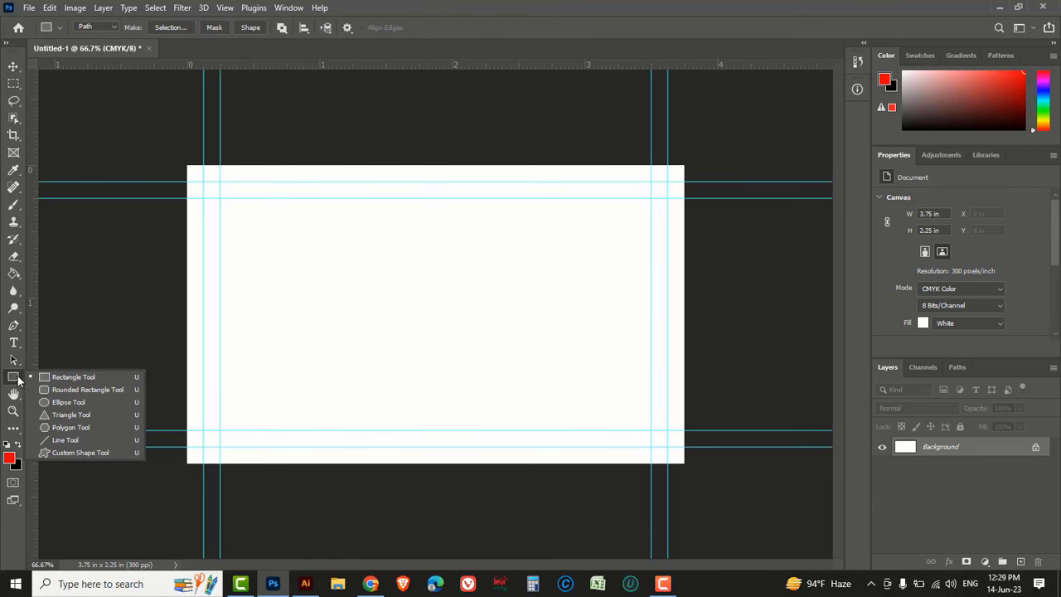
{"action": "left_click", "coordinate": [76, 377]}
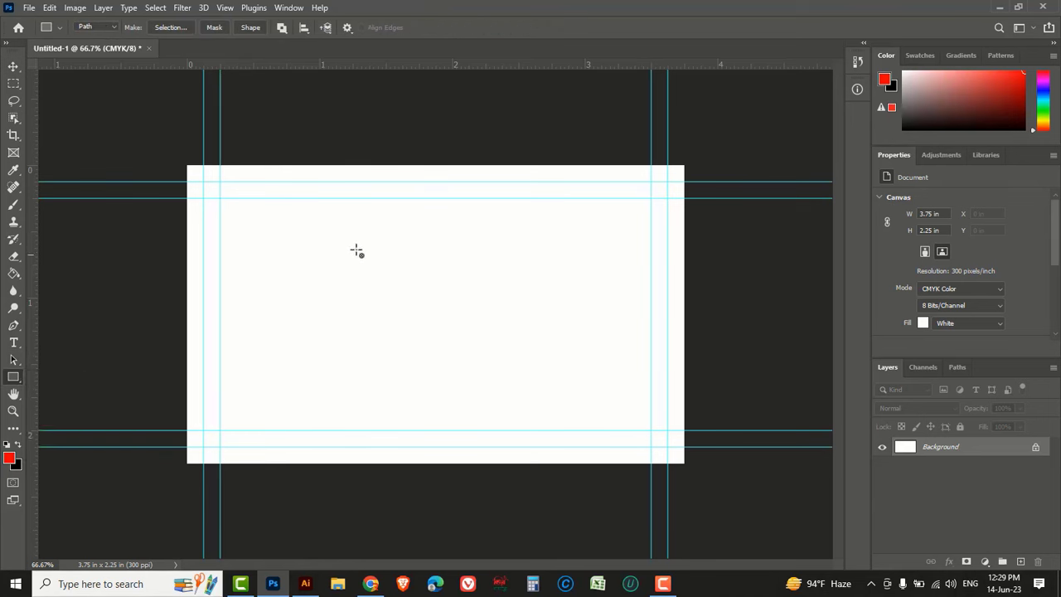
{"action": "left_click_drag", "start_coordinate": [267, 214], "coordinate": [417, 525]}
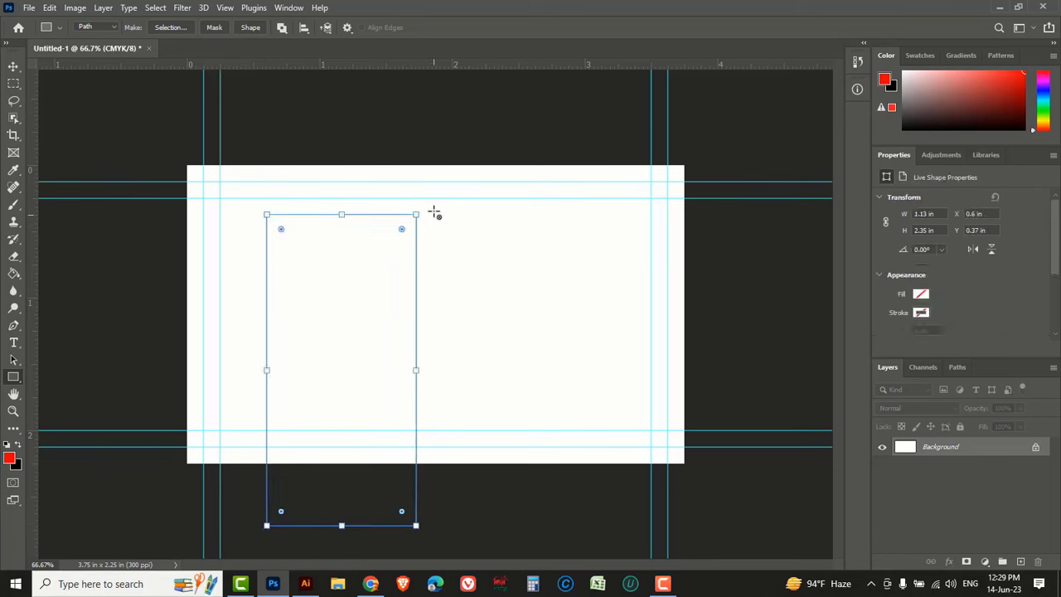
{"action": "left_click_drag", "start_coordinate": [417, 203], "coordinate": [482, 283]}
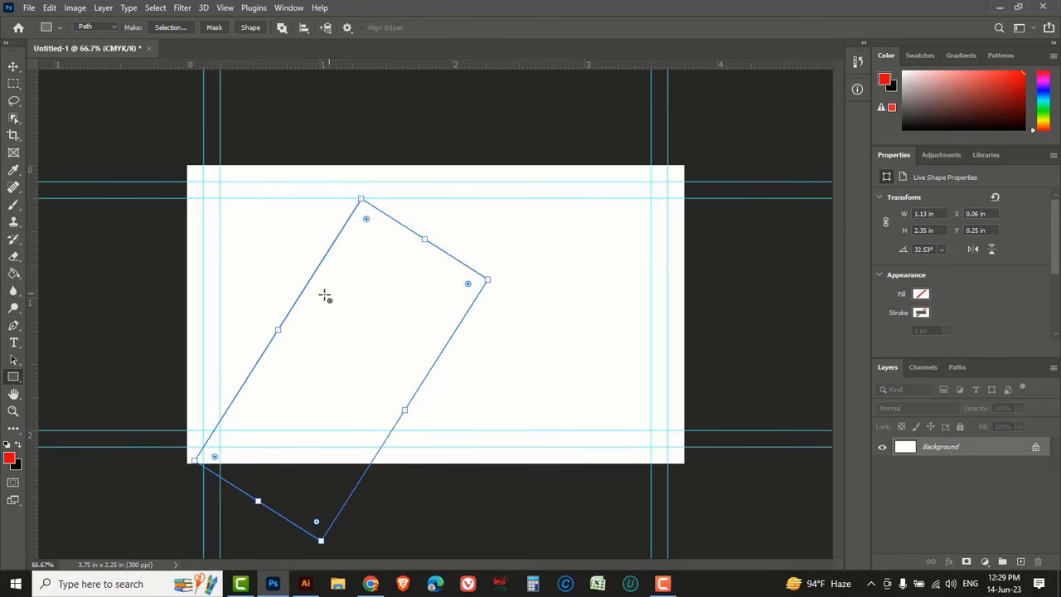
Move the tilted rectangle path down and to the left with the Direct Selection Tool.
{"action": "right_click", "coordinate": [15, 378]}
{"action": "left_click", "coordinate": [13, 360]}
{"action": "right_click", "coordinate": [13, 366]}
{"action": "left_click", "coordinate": [58, 374]}
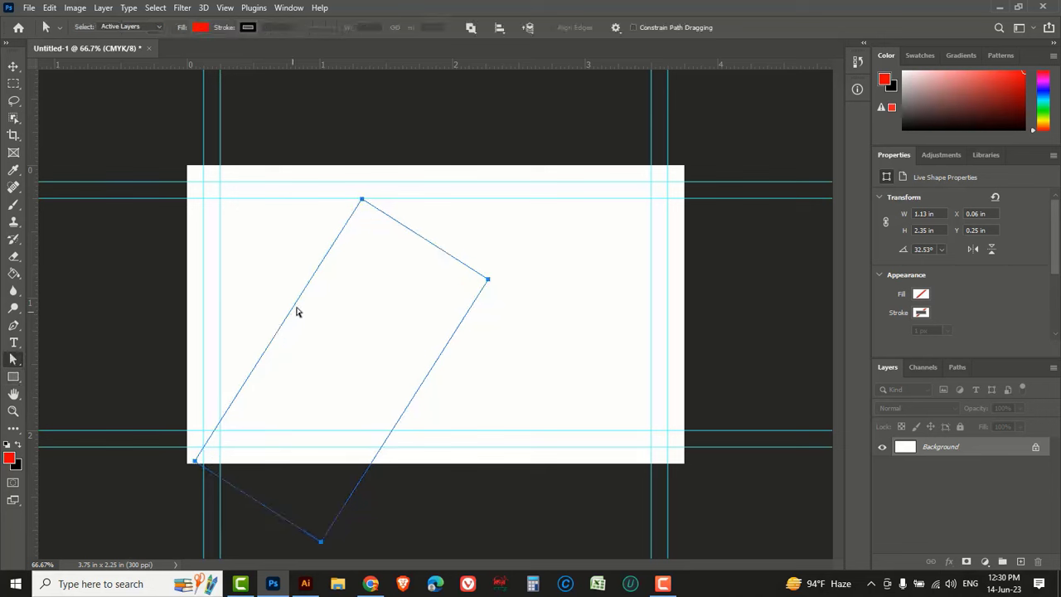
{"action": "left_click_drag", "start_coordinate": [299, 305], "coordinate": [230, 340]}
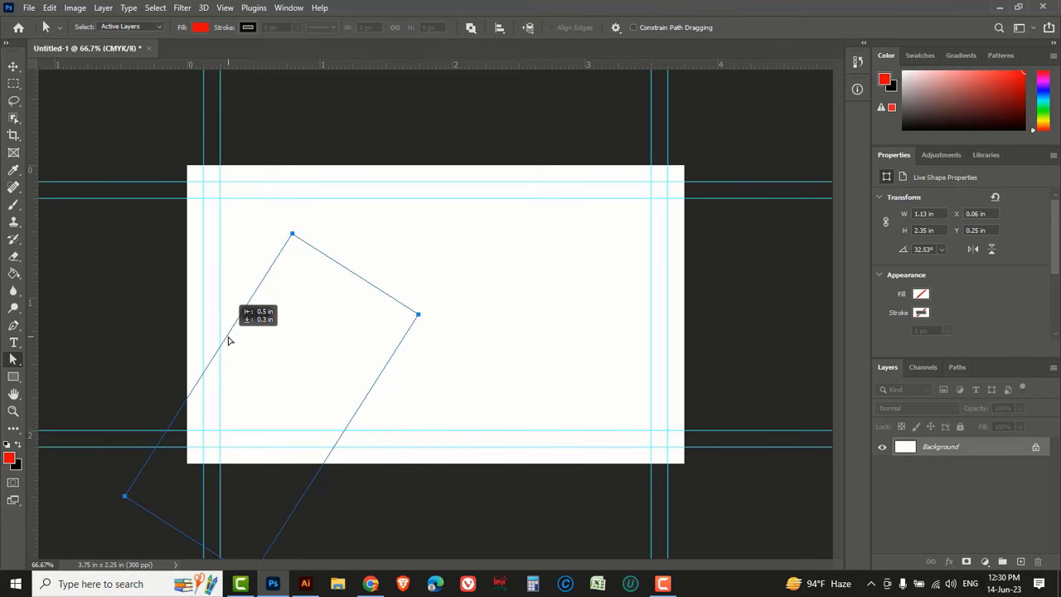
{"action": "left_click_drag", "start_coordinate": [230, 340], "coordinate": [230, 340]}
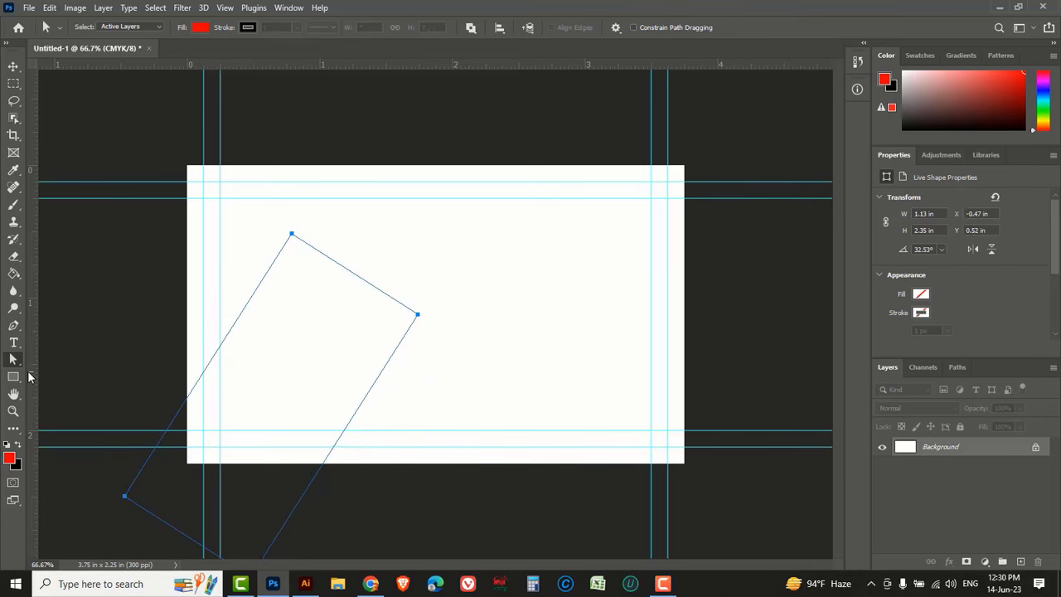
Select the rectangle's top edge and convert the live shape to a regular path.
{"action": "right_click", "coordinate": [15, 363]}
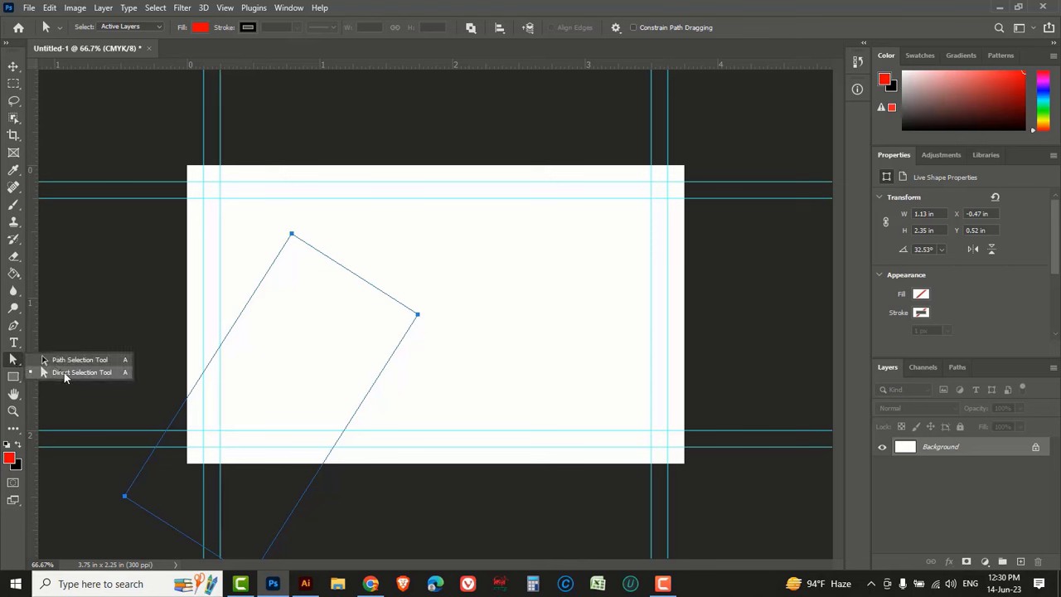
{"action": "left_click", "coordinate": [65, 374]}
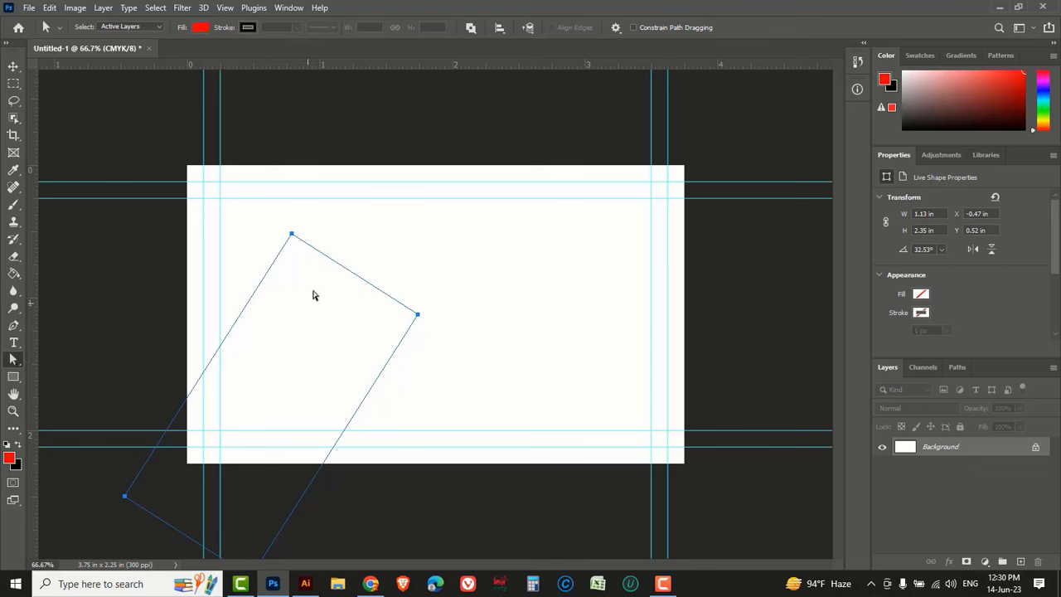
{"action": "left_click", "coordinate": [332, 303]}
{"action": "left_click", "coordinate": [332, 305]}
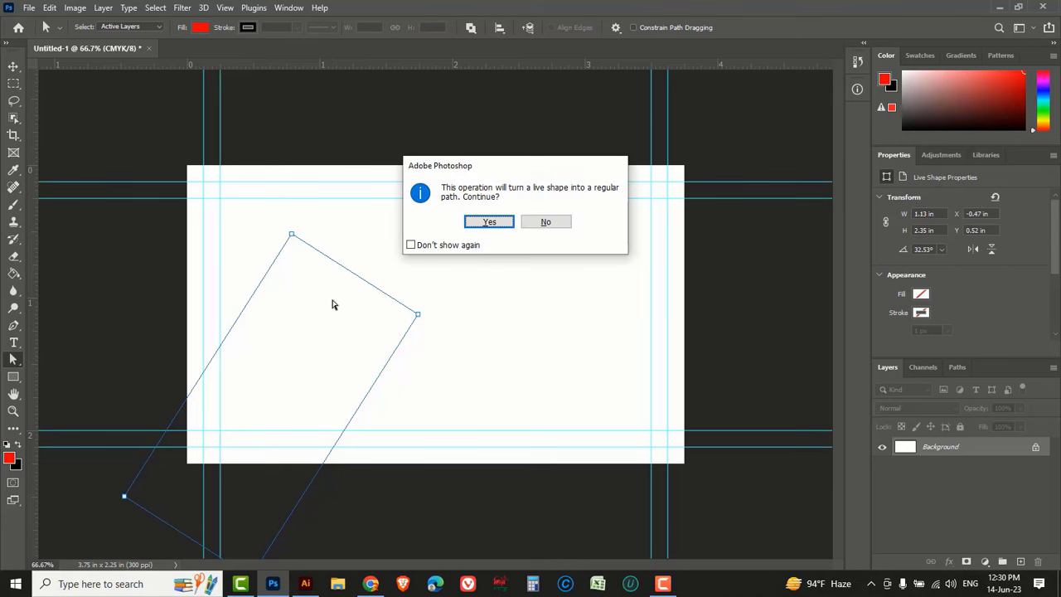
{"action": "left_click", "coordinate": [487, 222]}
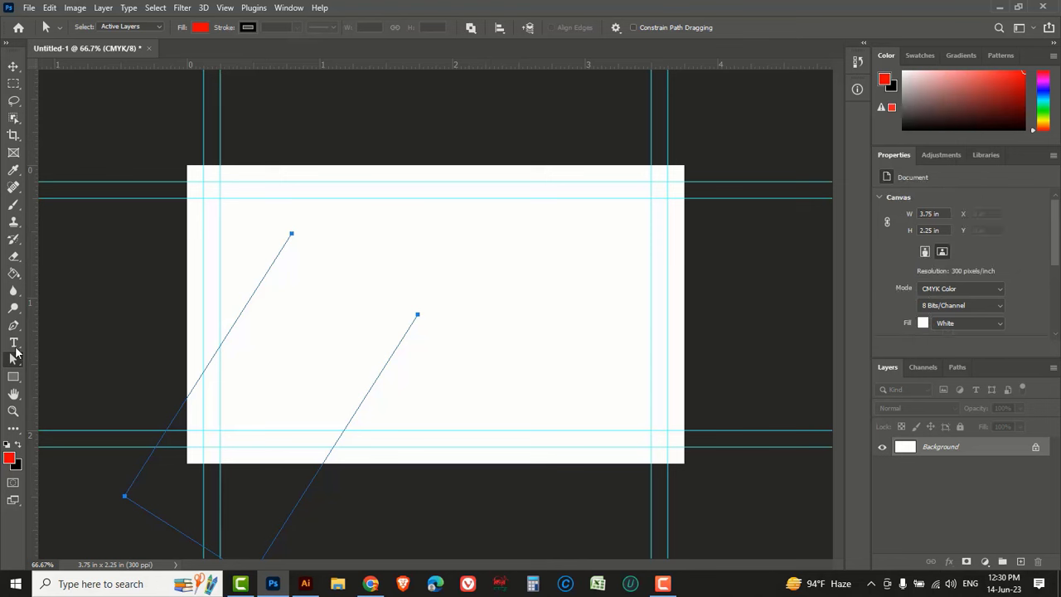
Add a peak anchor with the Pen Tool to close the outline, then load it as a selection.
{"action": "left_click_drag", "start_coordinate": [13, 325], "coordinate": [63, 331]}
{"action": "left_click", "coordinate": [63, 331]}
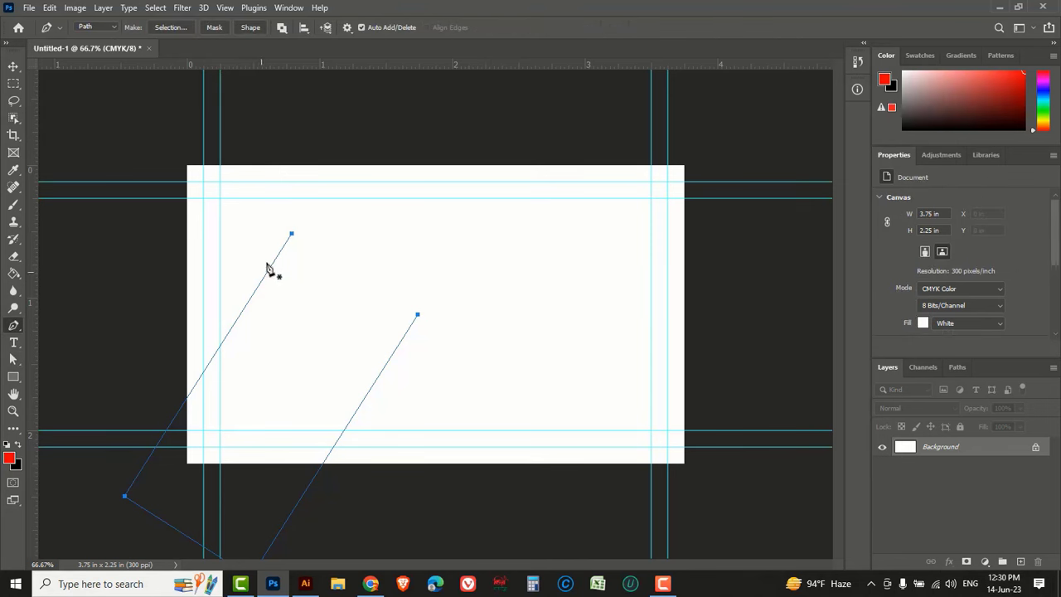
{"action": "left_click", "coordinate": [381, 231]}
{"action": "left_click", "coordinate": [418, 316]}
{"action": "key", "text": "ctrl+Return"}
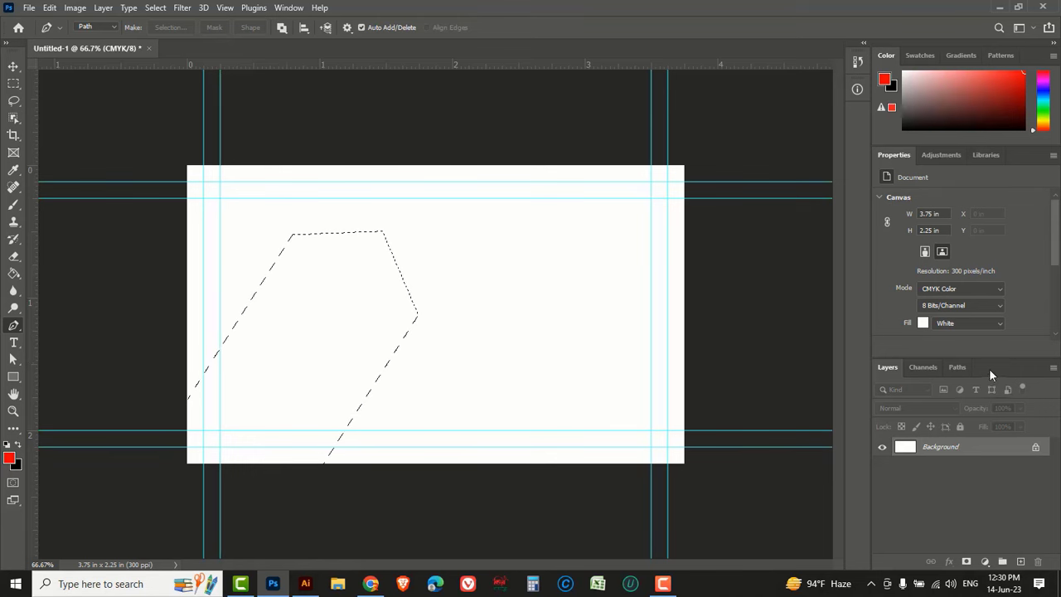
Create Layer 1, fill the selection solid black, and deselect.
{"action": "left_click_drag", "start_coordinate": [989, 368], "coordinate": [812, 181]}
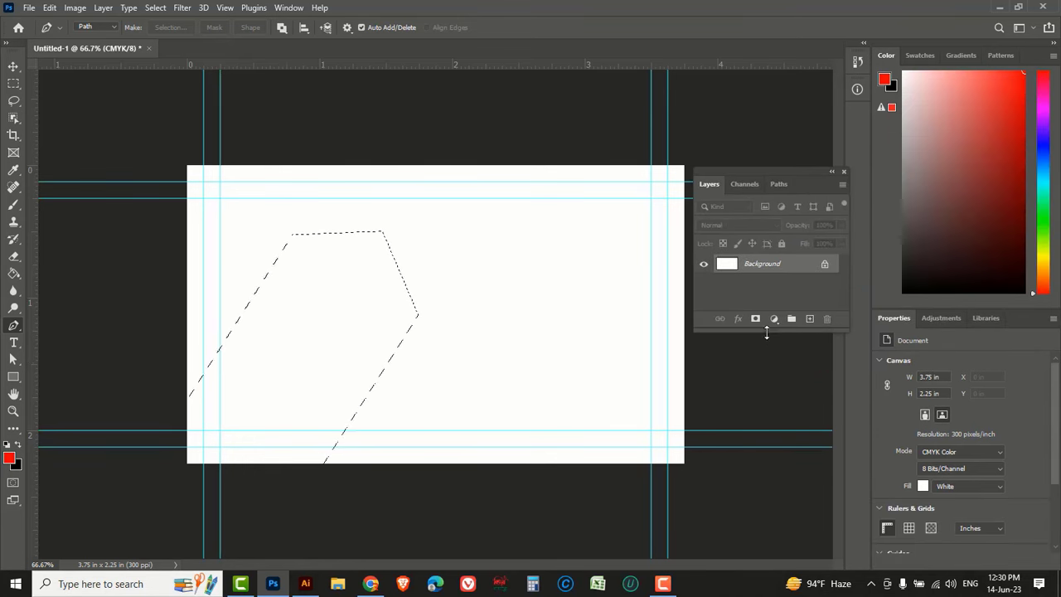
{"action": "left_click_drag", "start_coordinate": [763, 333], "coordinate": [766, 538]}
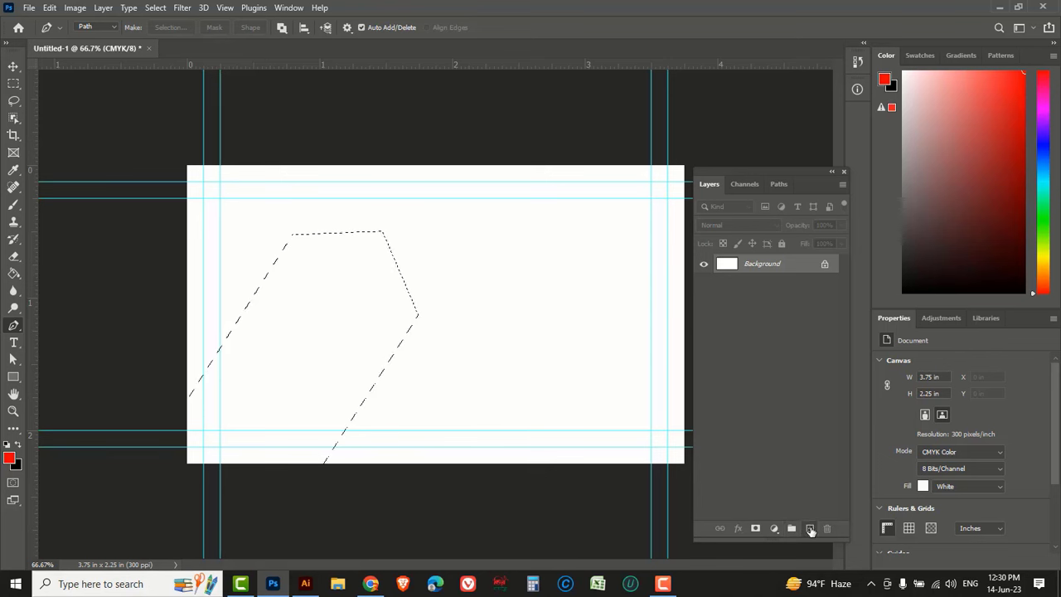
{"action": "left_click", "coordinate": [810, 528]}
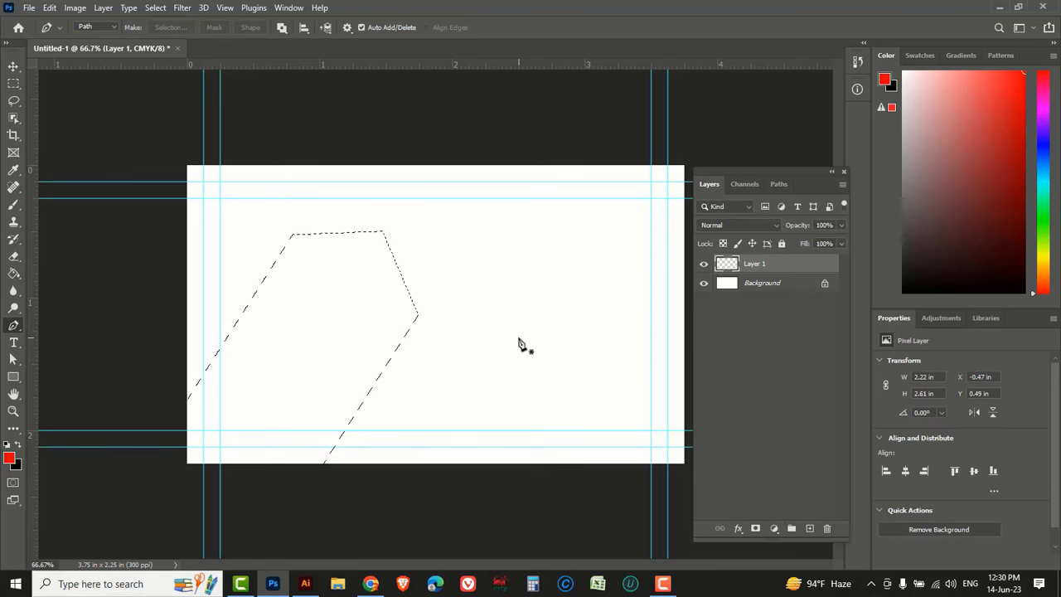
{"action": "left_click", "coordinate": [19, 445]}
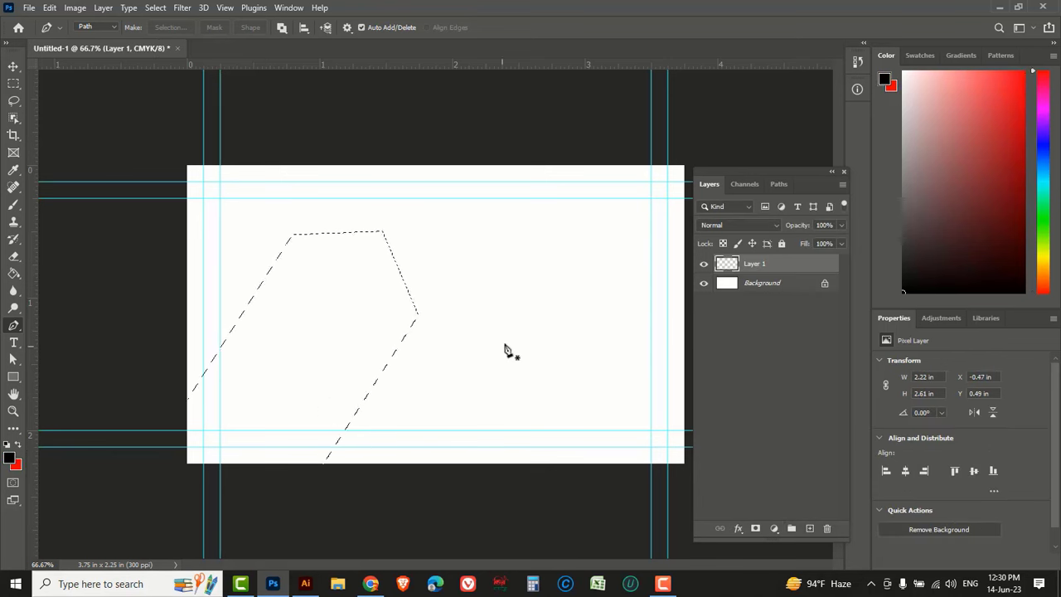
{"action": "key", "text": "alt+BackSpace"}
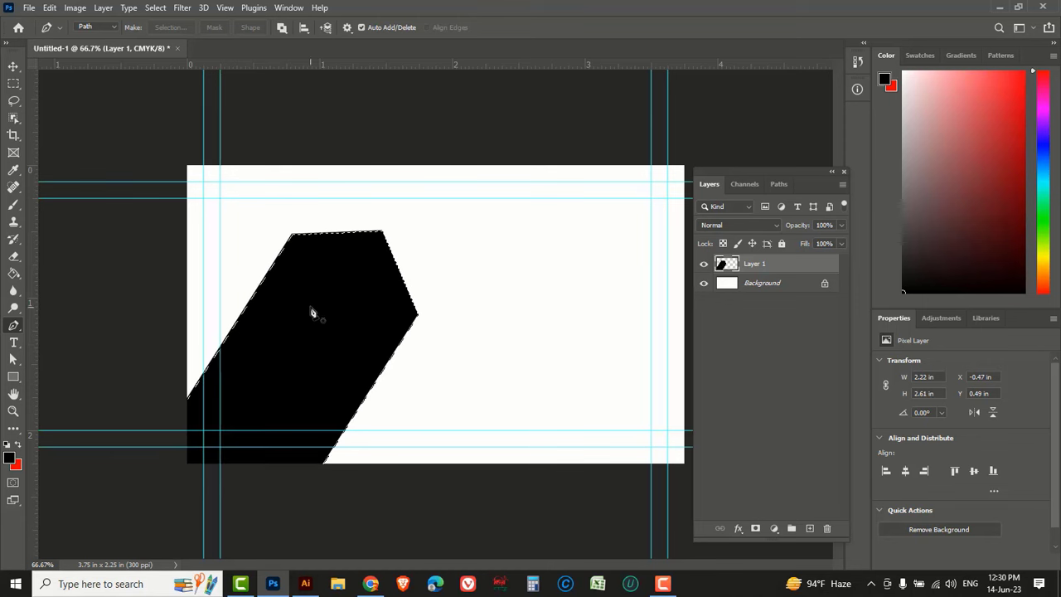
{"action": "left_click", "coordinate": [156, 7]}
{"action": "left_click", "coordinate": [166, 34]}
{"action": "left_click", "coordinate": [780, 184]}
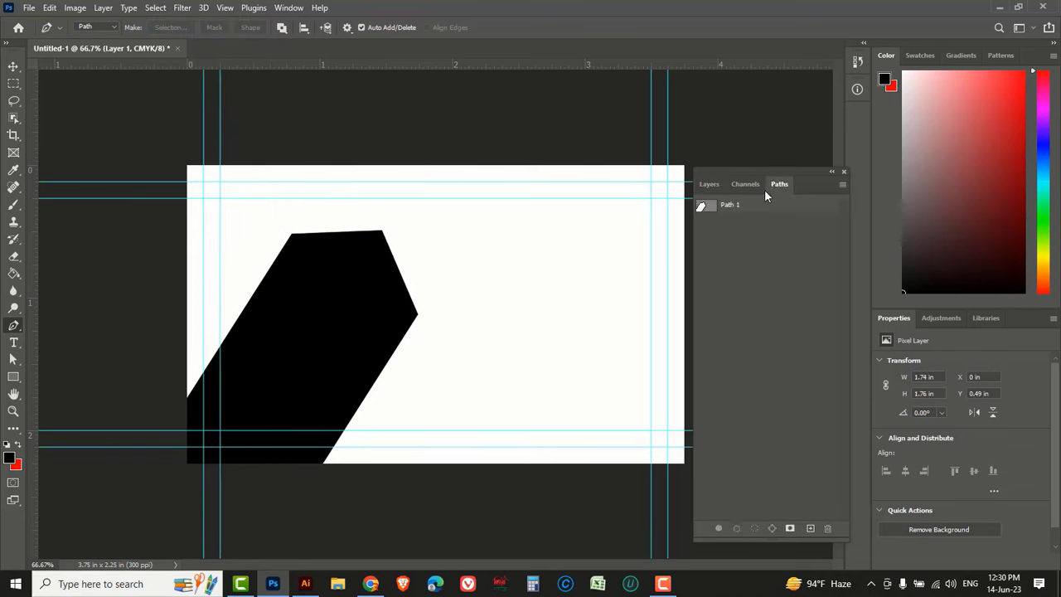
Scale a copy of Path 1 to about 77% and nudge it centred inside the black shape.
{"action": "left_click", "coordinate": [704, 208]}
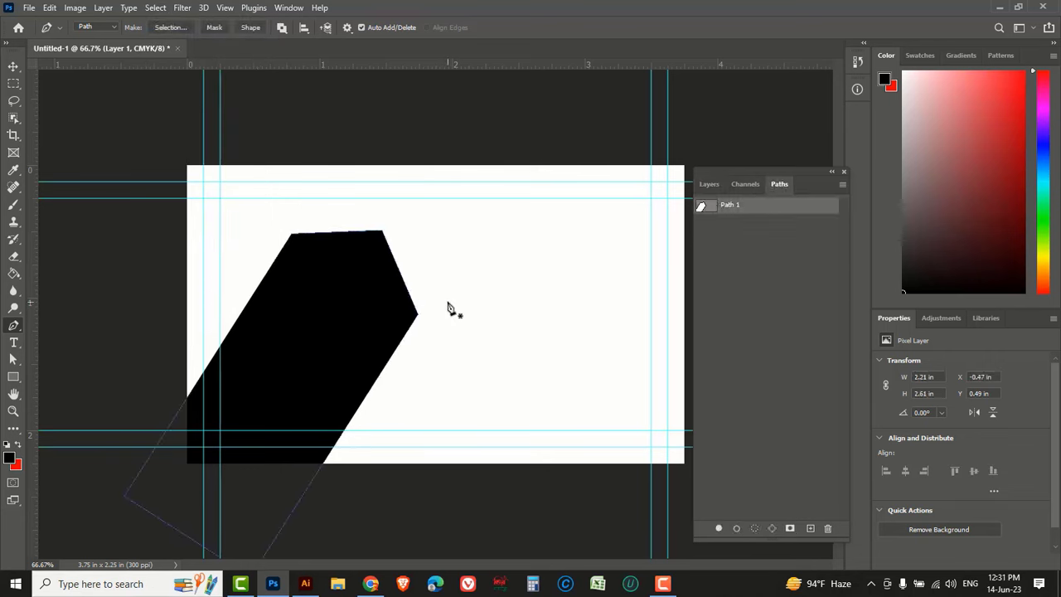
{"action": "key", "text": "ctrl+t"}
{"action": "left_click_drag", "start_coordinate": [417, 231], "coordinate": [381, 286]}
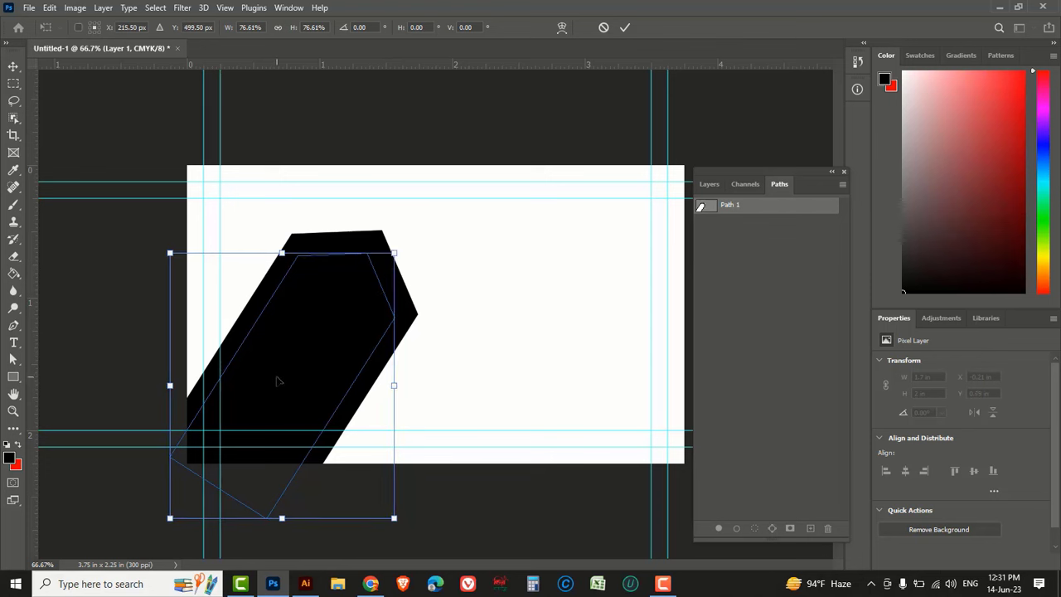
{"action": "key", "text": "Right"}
{"action": "key", "text": "Right"}
{"action": "key", "text": "Right"}
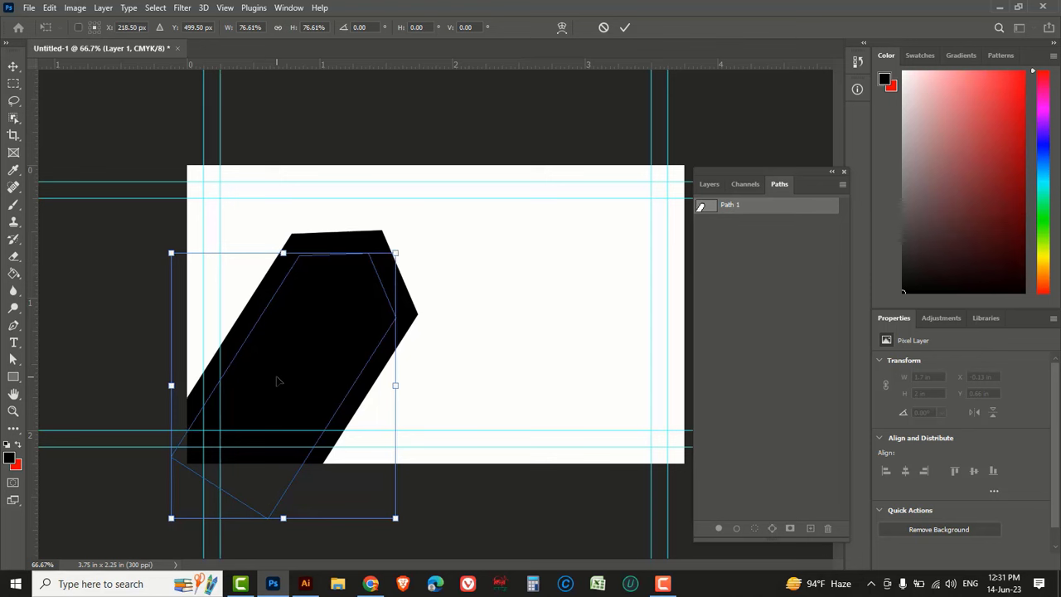
{"action": "key", "text": "Left"}
{"action": "key", "text": "Left"}
{"action": "key", "text": "Left"}
{"action": "key", "text": "Up"}
{"action": "key", "text": "Up"}
{"action": "key", "text": "Up"}
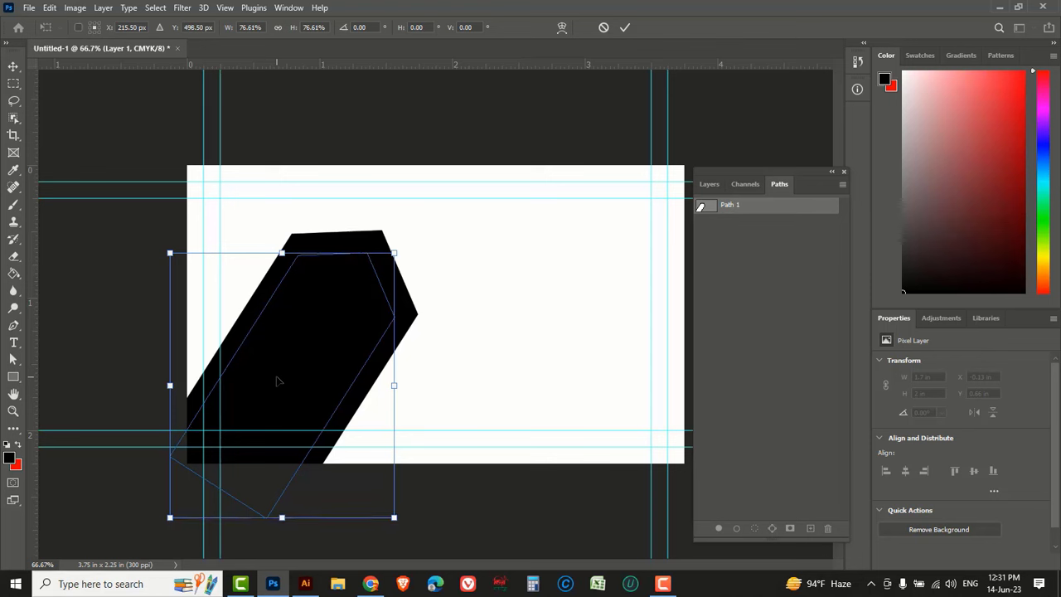
{"action": "key", "text": "Right"}
{"action": "key", "text": "Right"}
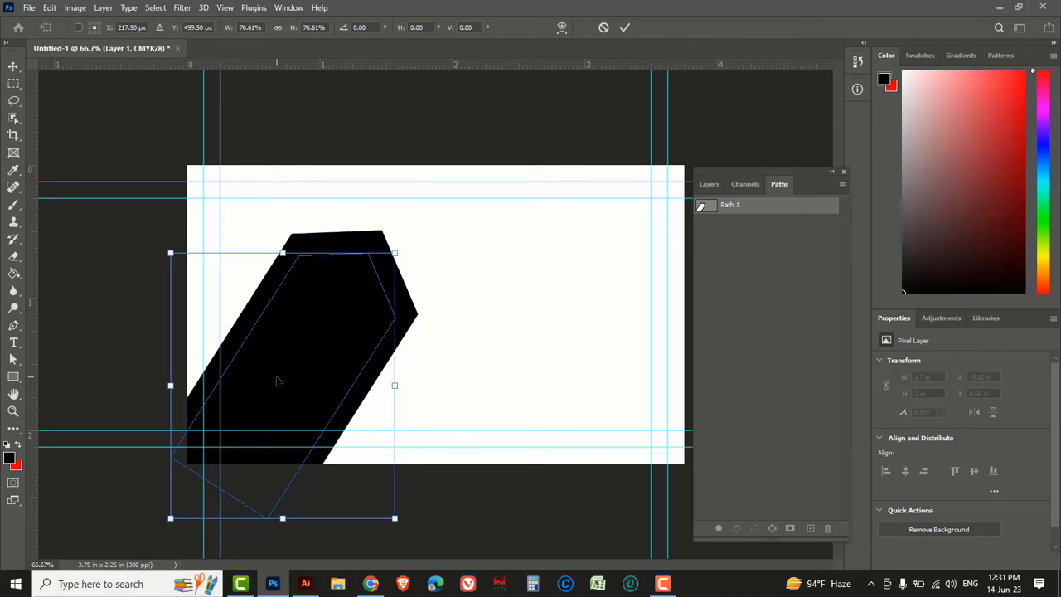
{"action": "key", "text": "Return"}
Turn the inner path into a selection, delete it from Layer 1, and deselect.
{"action": "key", "text": "p"}
{"action": "key", "text": "ctrl+Return"}
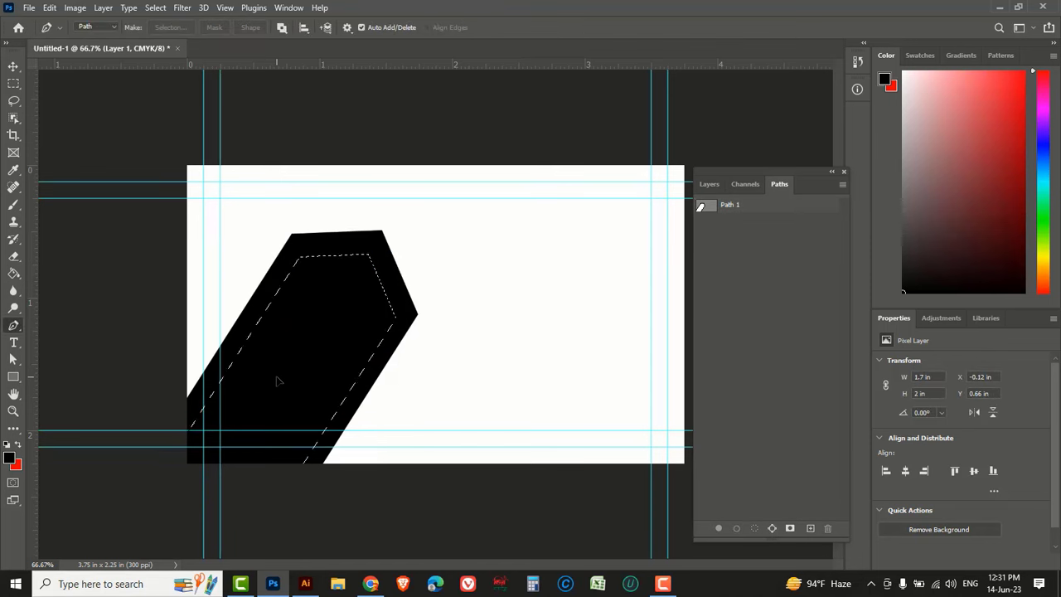
{"action": "key", "text": "F7"}
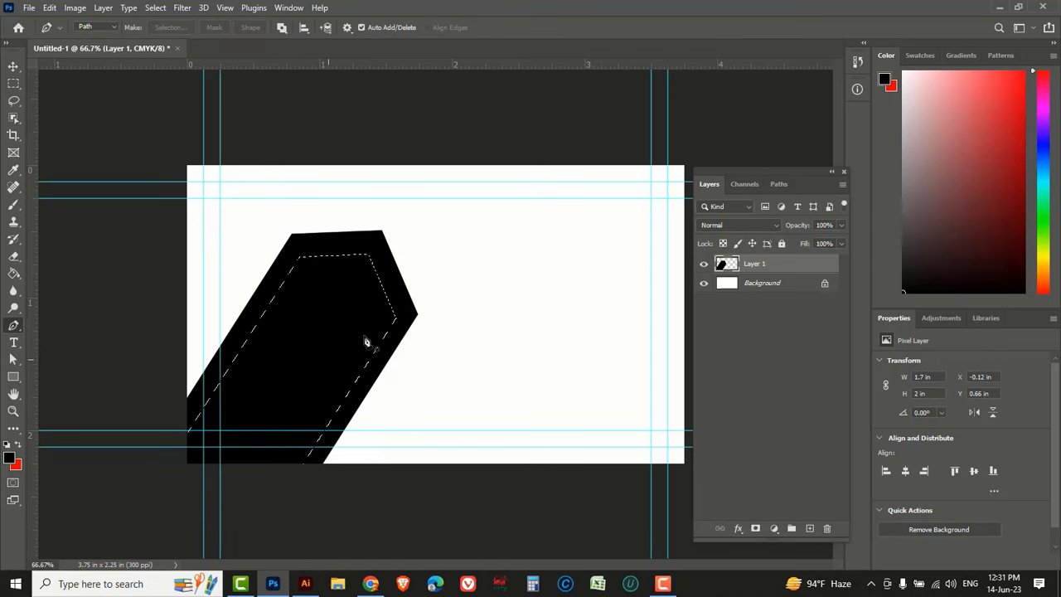
{"action": "left_click", "coordinate": [704, 264]}
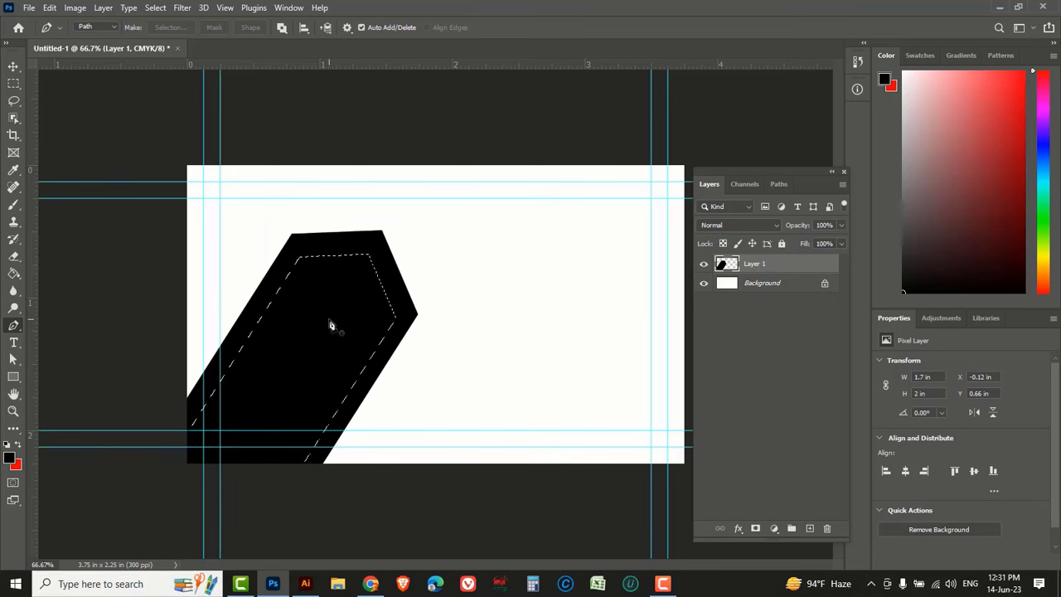
{"action": "key", "text": "Delete"}
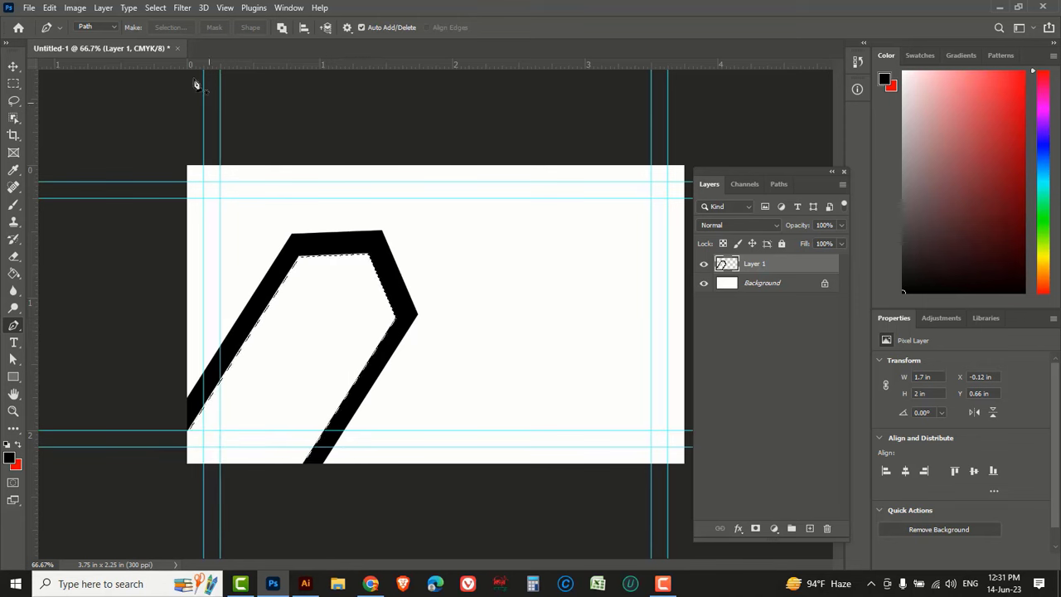
{"action": "left_click", "coordinate": [155, 8]}
{"action": "left_click", "coordinate": [172, 34]}
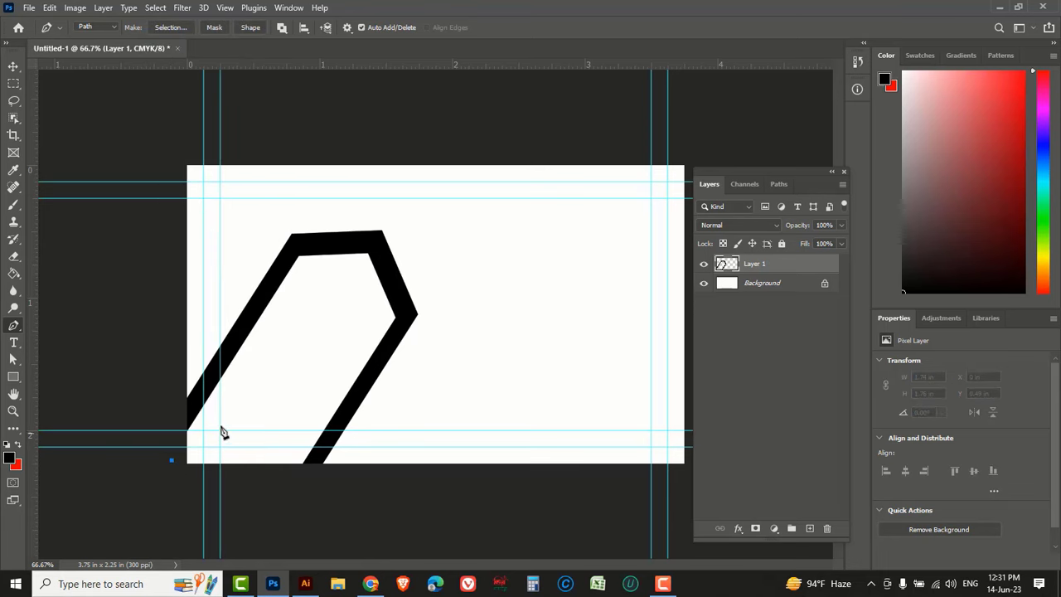
Zoom to 100% and begin a new pen path inside the black frame.
{"action": "key", "text": "ctrl+plus"}
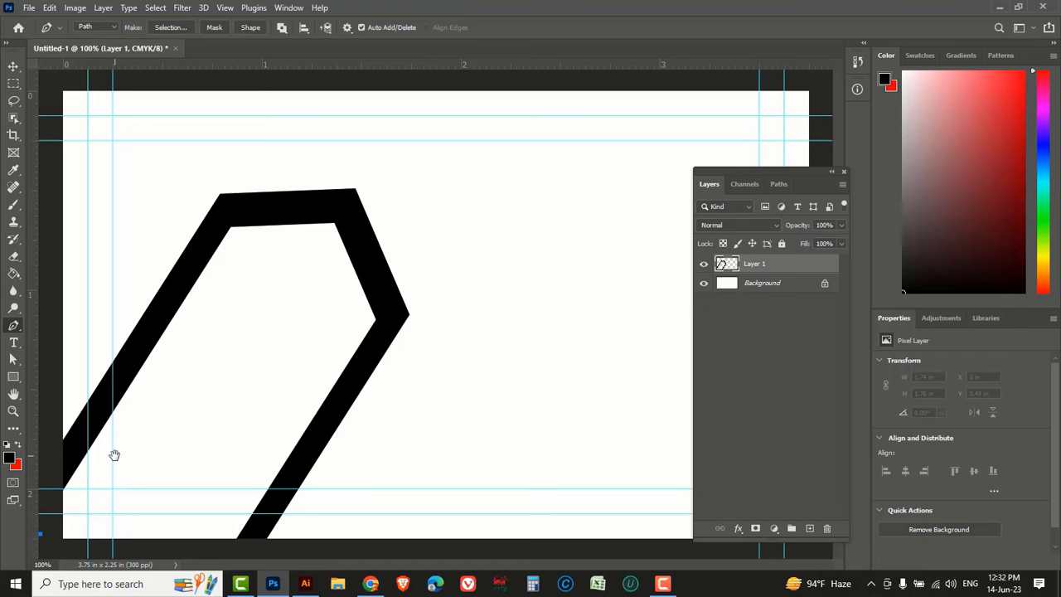
{"action": "left_click", "coordinate": [155, 382]}
{"action": "key", "text": "ctrl+z"}
{"action": "left_click", "coordinate": [148, 378]}
Trace a closed pen outline of the notched shape inside the hexagon frame's lower-left.
{"action": "left_click", "coordinate": [179, 465]}
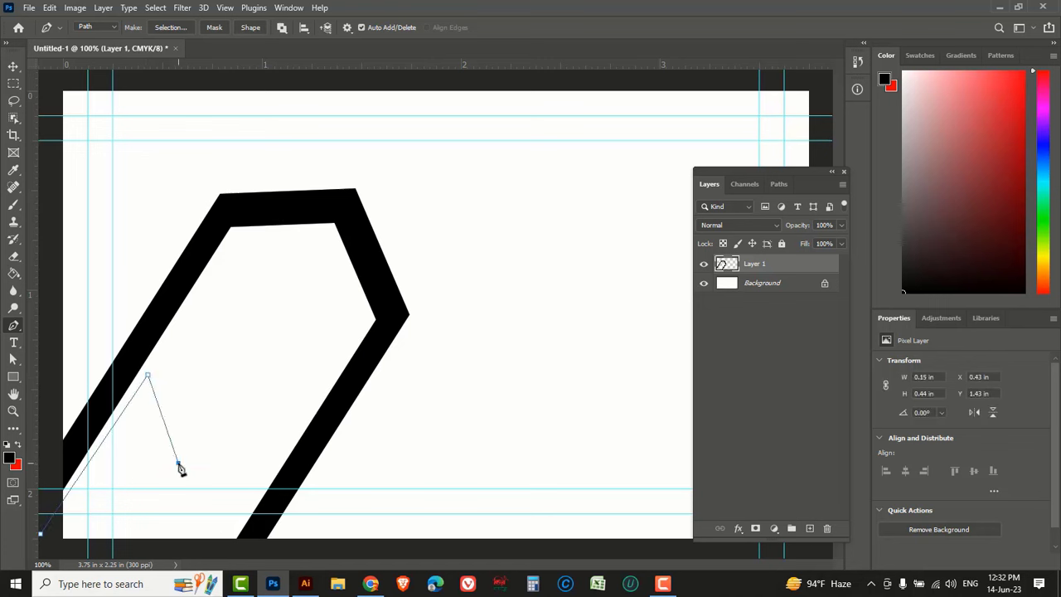
{"action": "left_click", "coordinate": [287, 441]}
{"action": "left_click", "coordinate": [215, 550]}
{"action": "left_click", "coordinate": [58, 549]}
{"action": "left_click", "coordinate": [40, 535]}
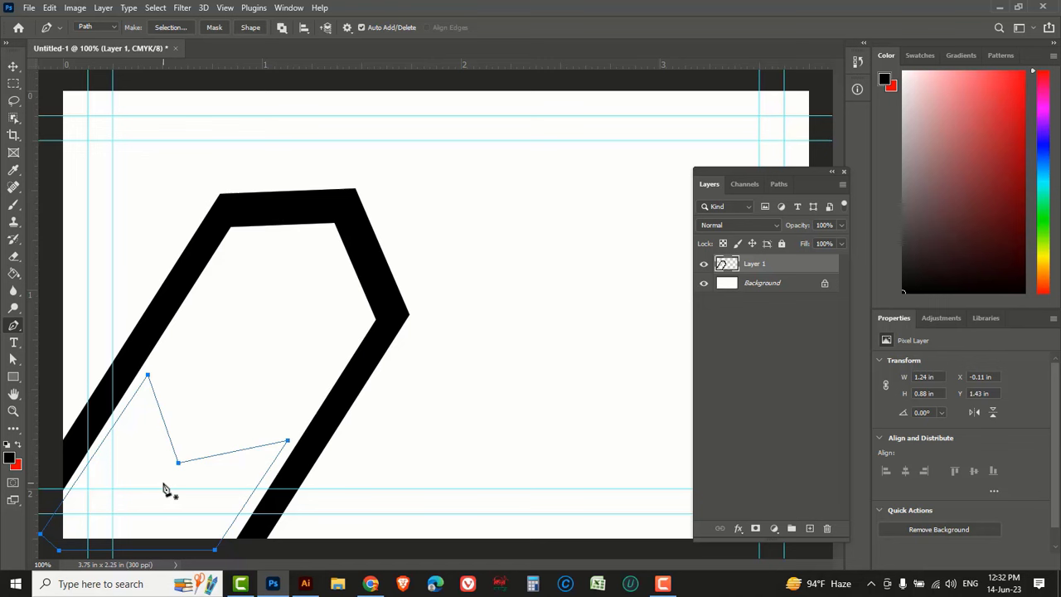
Fill the notched outline with solid red on a new Layer 2, then deselect.
{"action": "key", "text": "ctrl+Return"}
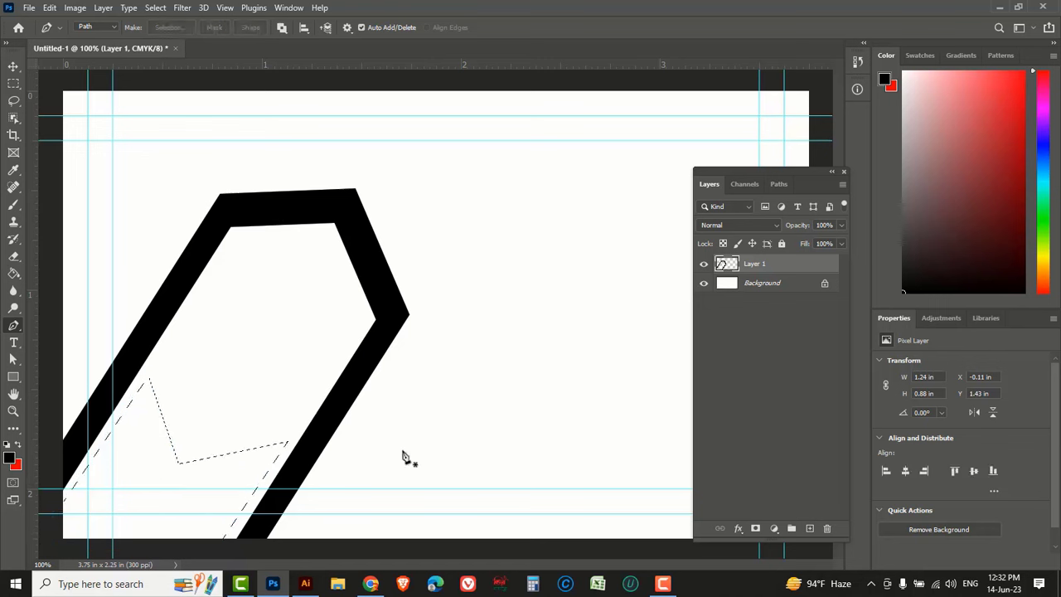
{"action": "left_click", "coordinate": [810, 528]}
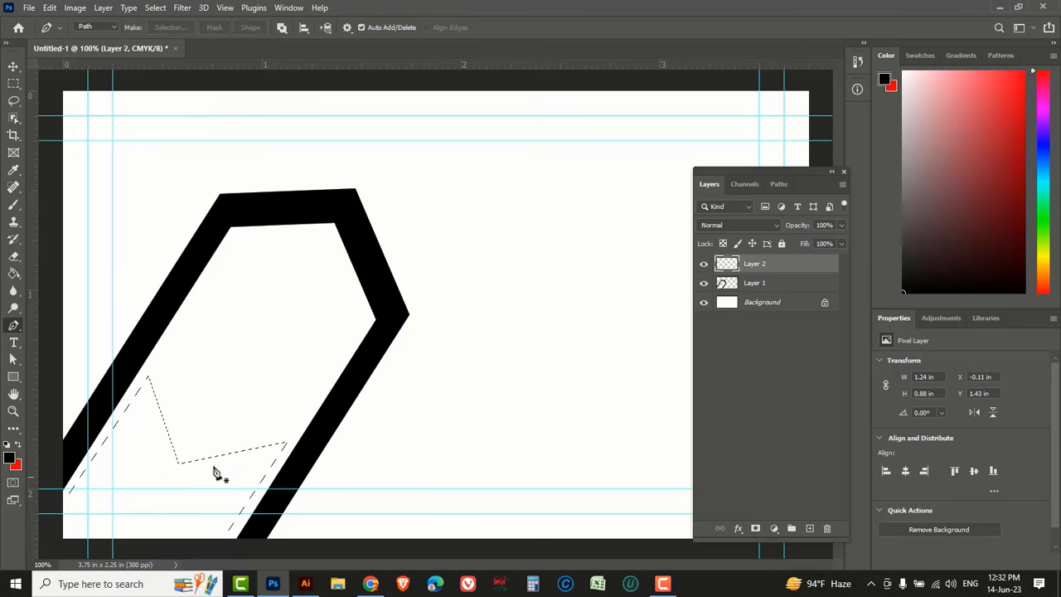
{"action": "left_click", "coordinate": [17, 446]}
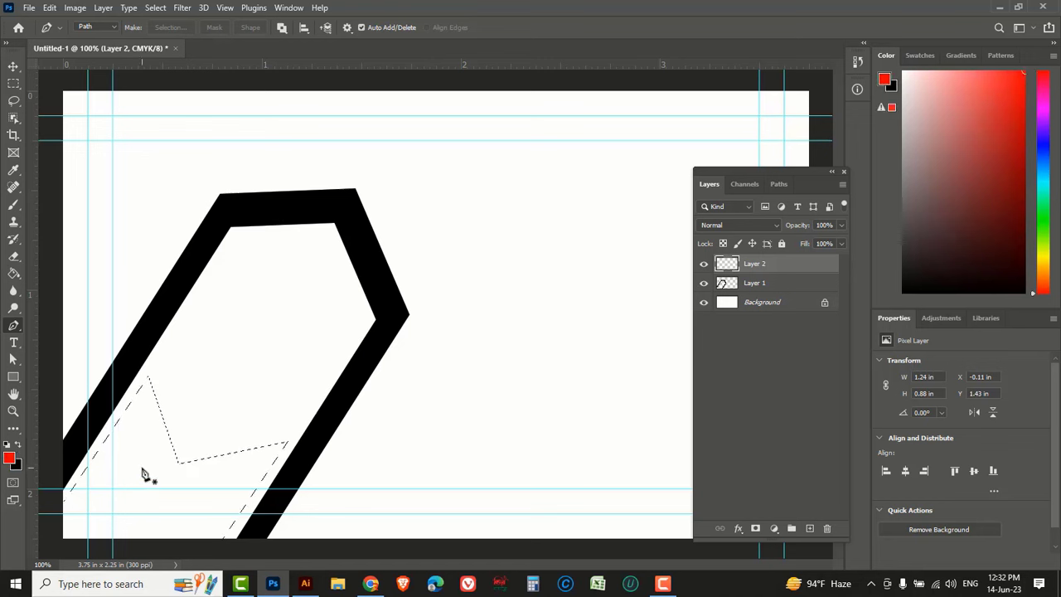
{"action": "key", "text": "alt+BackSpace"}
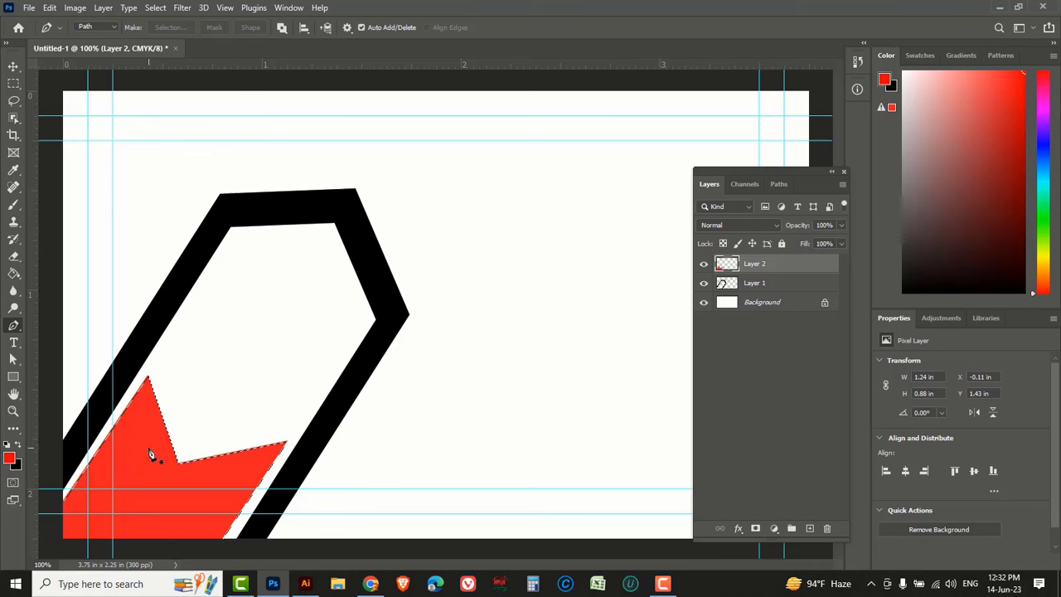
{"action": "left_click", "coordinate": [155, 7]}
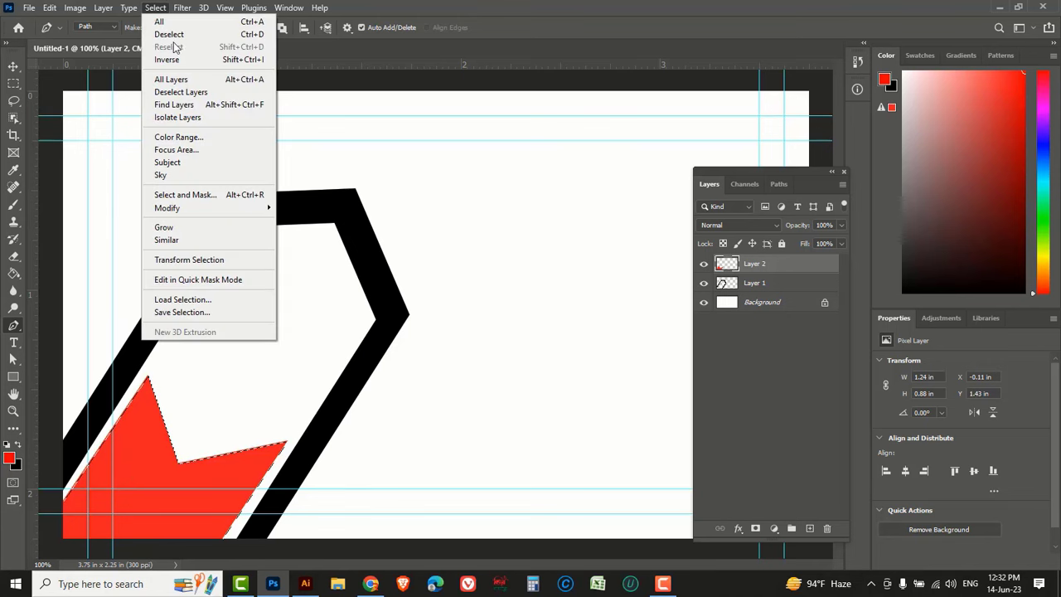
{"action": "left_click", "coordinate": [173, 35]}
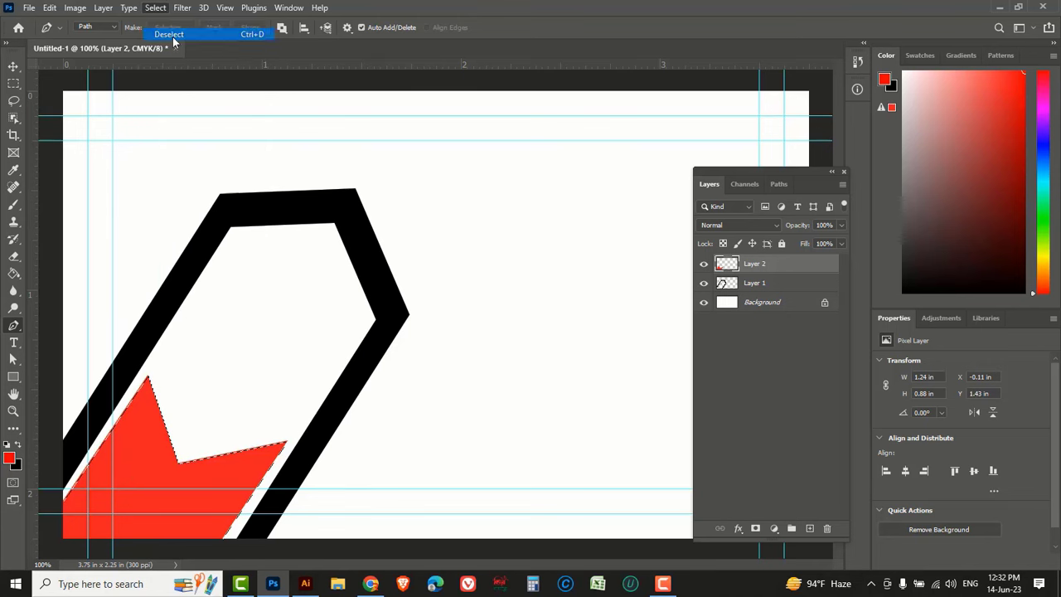
{"action": "left_click", "coordinate": [147, 428]}
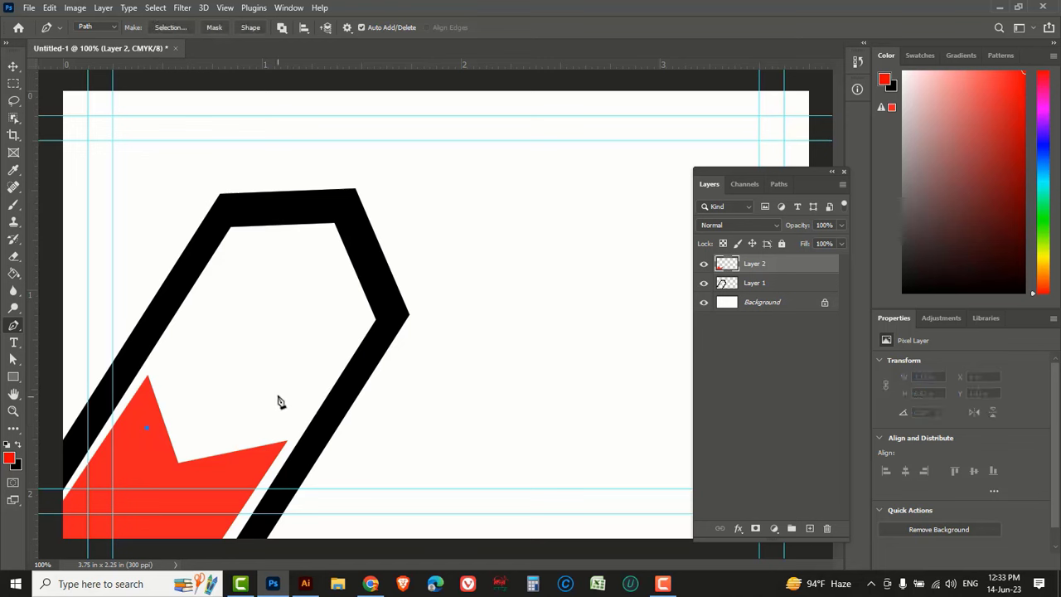
Outline the band and fill it with red on a new Layer 3, then deselect.
{"action": "left_click", "coordinate": [277, 395]}
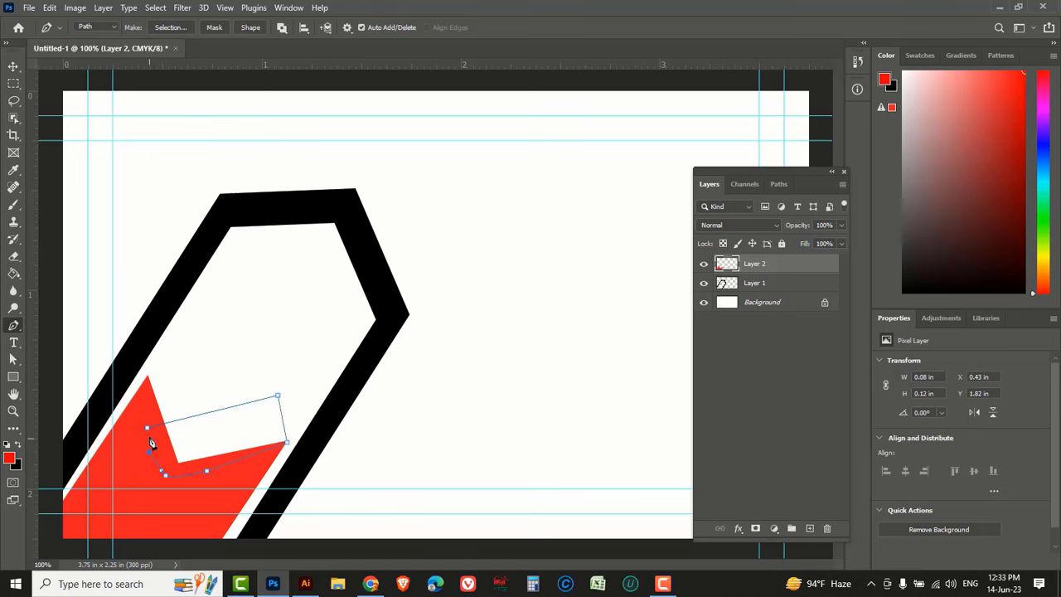
{"action": "left_click", "coordinate": [147, 429]}
{"action": "key", "text": "ctrl+Return"}
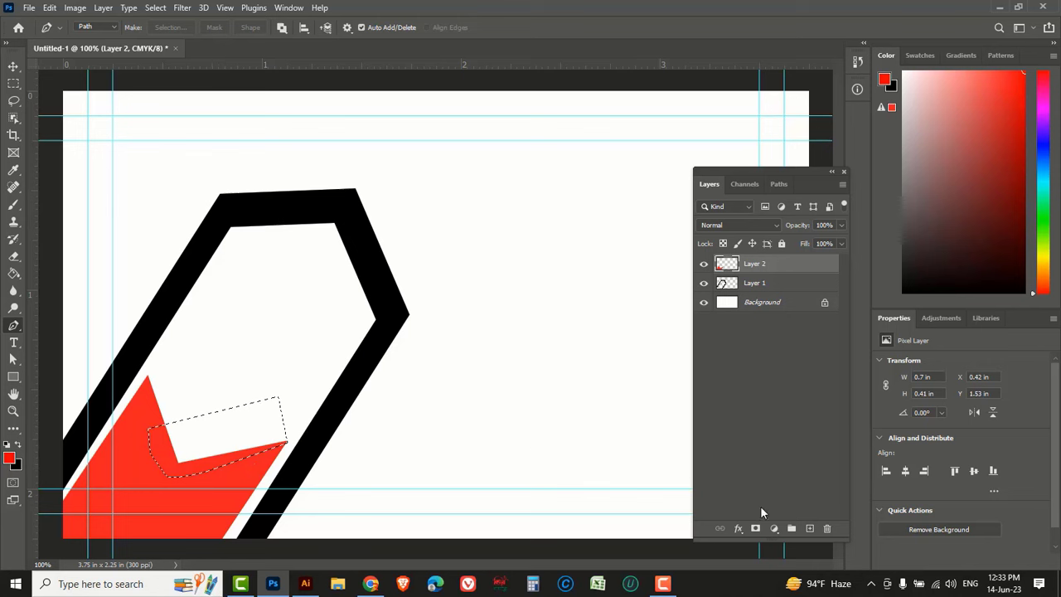
{"action": "left_click", "coordinate": [810, 528]}
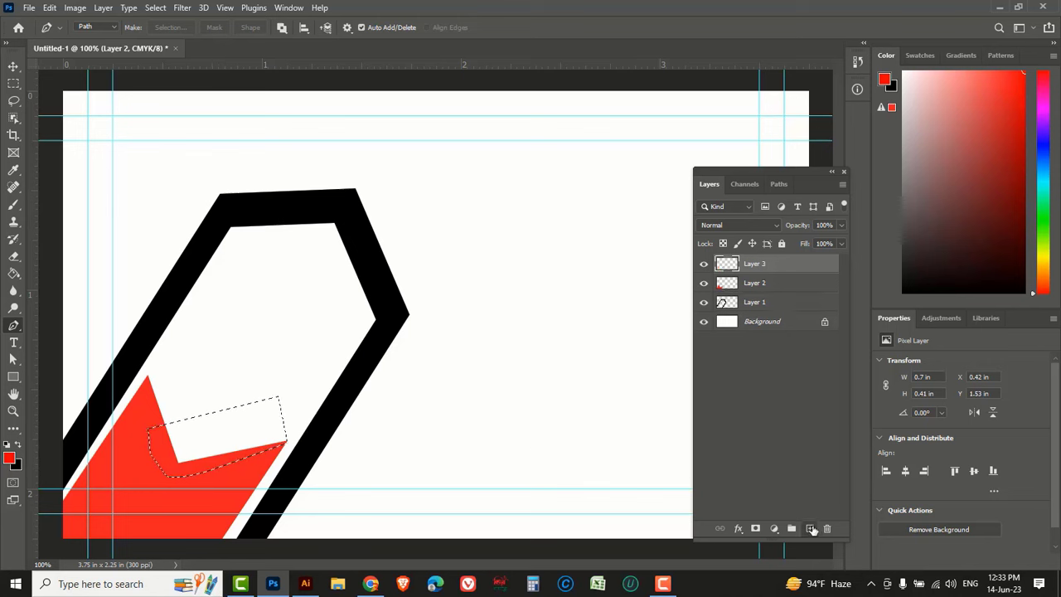
{"action": "left_click", "coordinate": [9, 458]}
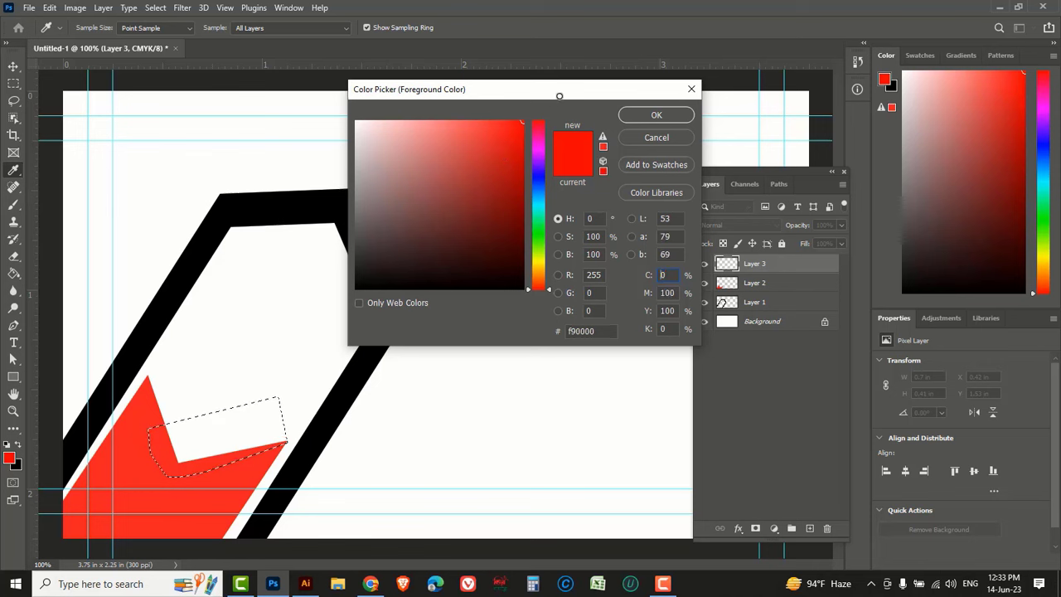
{"action": "left_click", "coordinate": [656, 114]}
{"action": "key", "text": "p"}
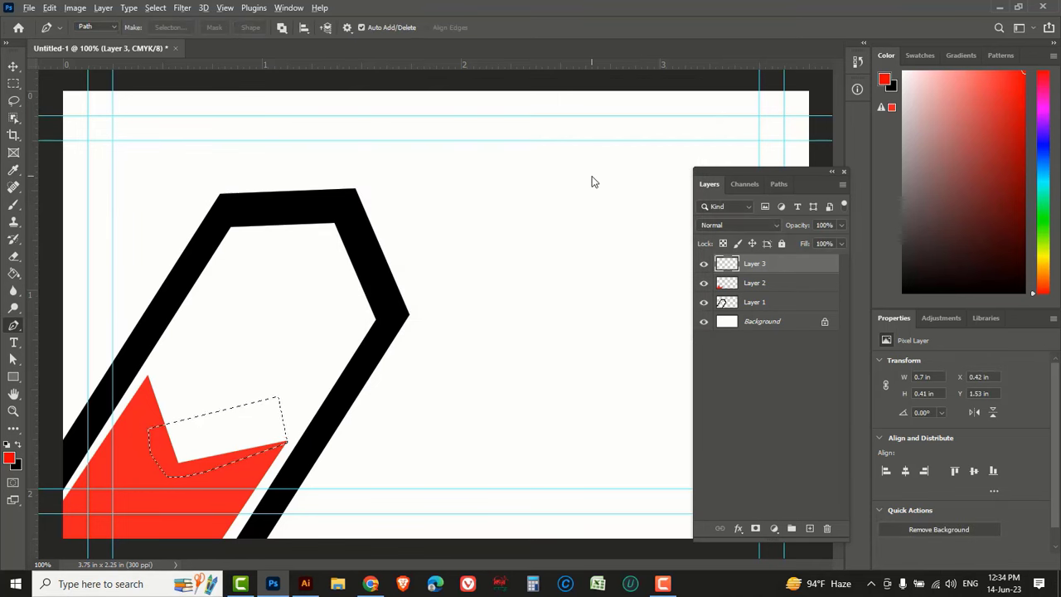
{"action": "key", "text": "alt+BackSpace"}
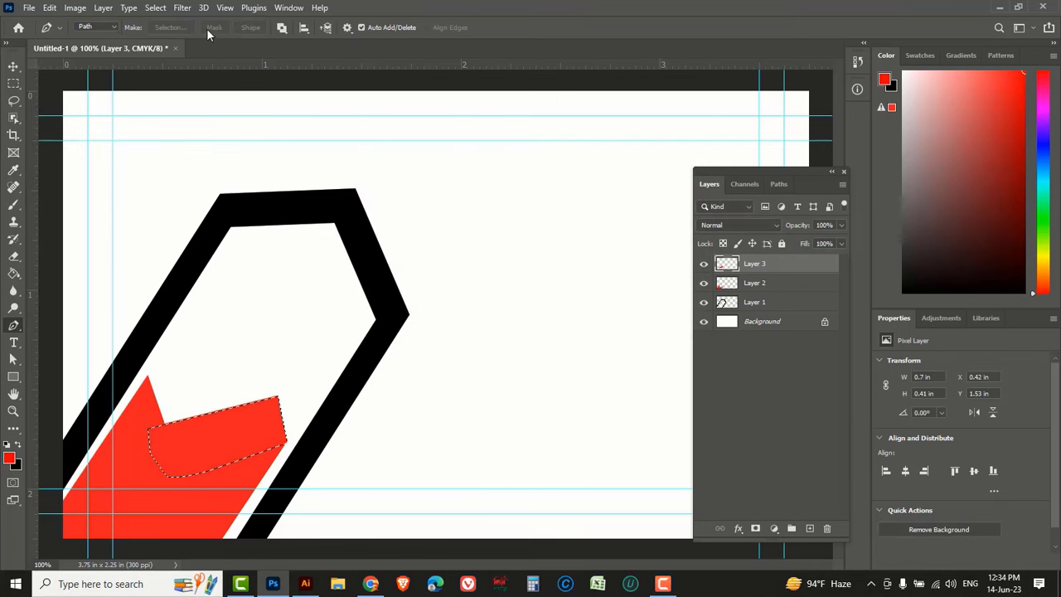
{"action": "left_click", "coordinate": [155, 7]}
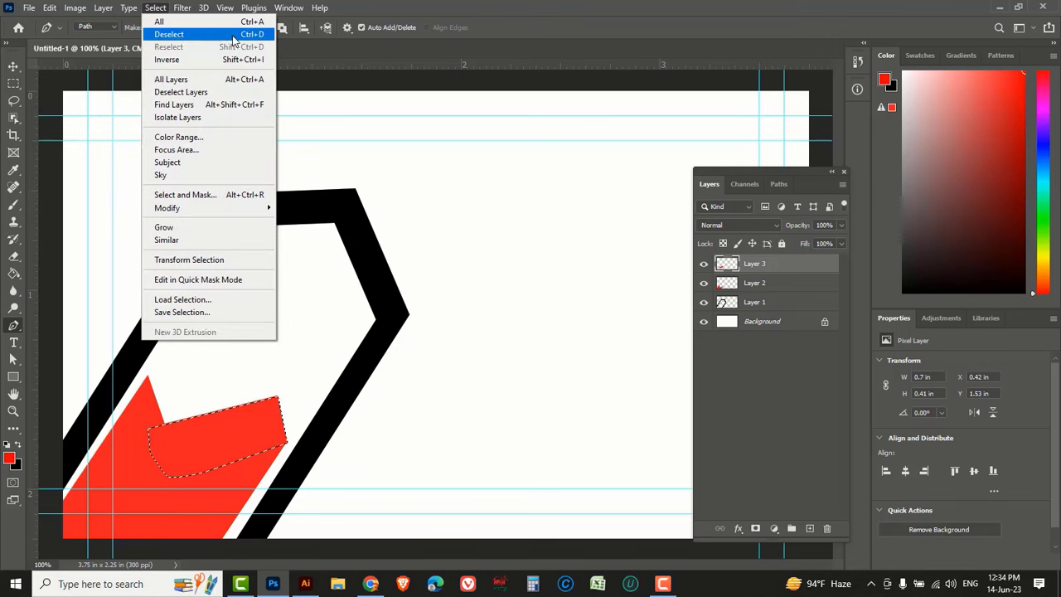
{"action": "left_click", "coordinate": [253, 38]}
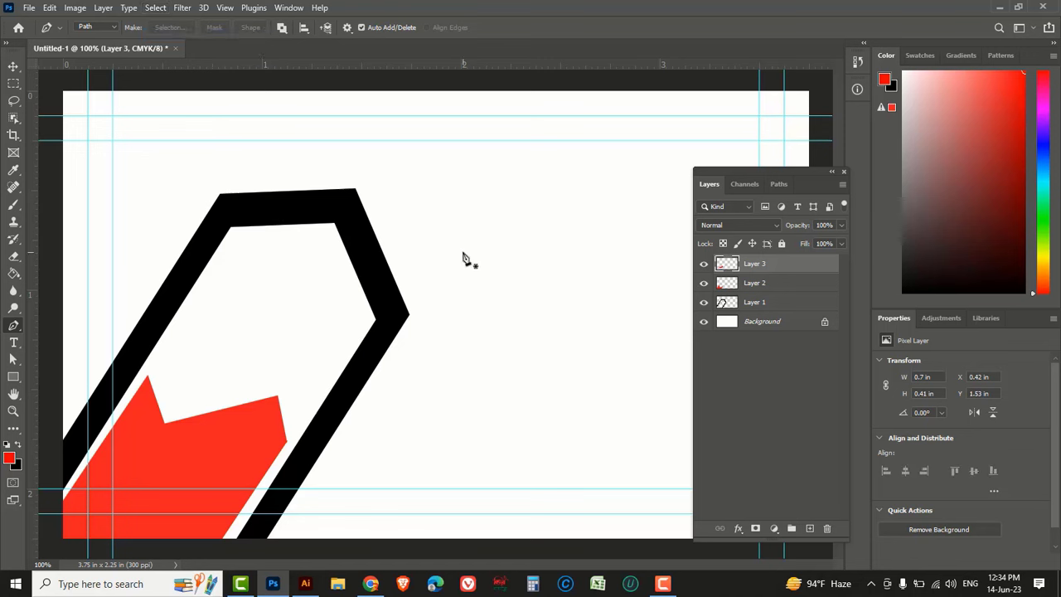
Set Layer 3's opacity to 43% and move it beneath Layer 2.
{"action": "left_click", "coordinate": [842, 224]}
{"action": "left_click", "coordinate": [807, 242]}
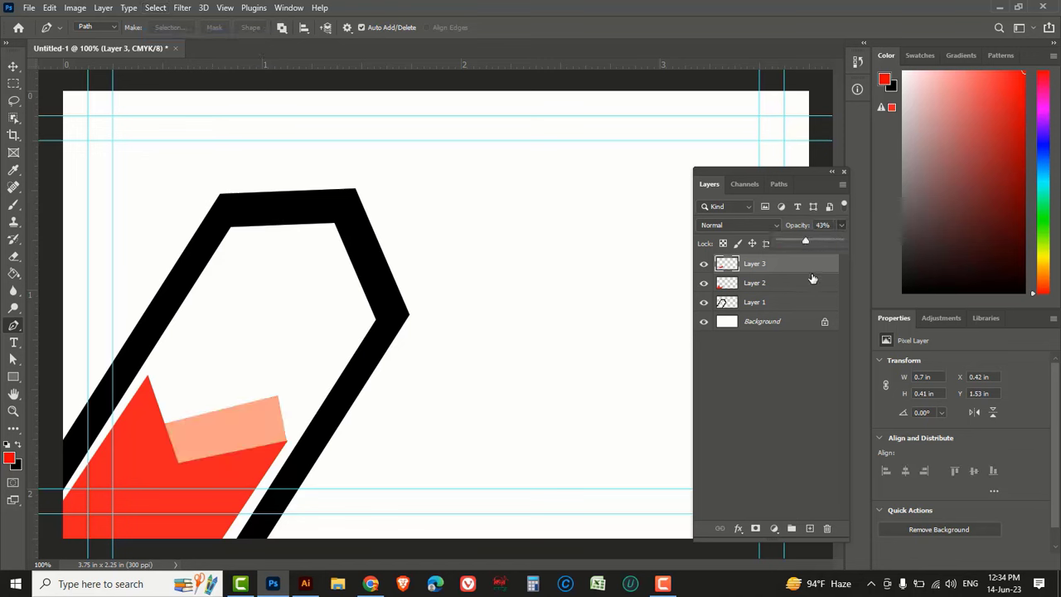
{"action": "left_click", "coordinate": [740, 273]}
{"action": "left_click_drag", "start_coordinate": [784, 270], "coordinate": [788, 291]}
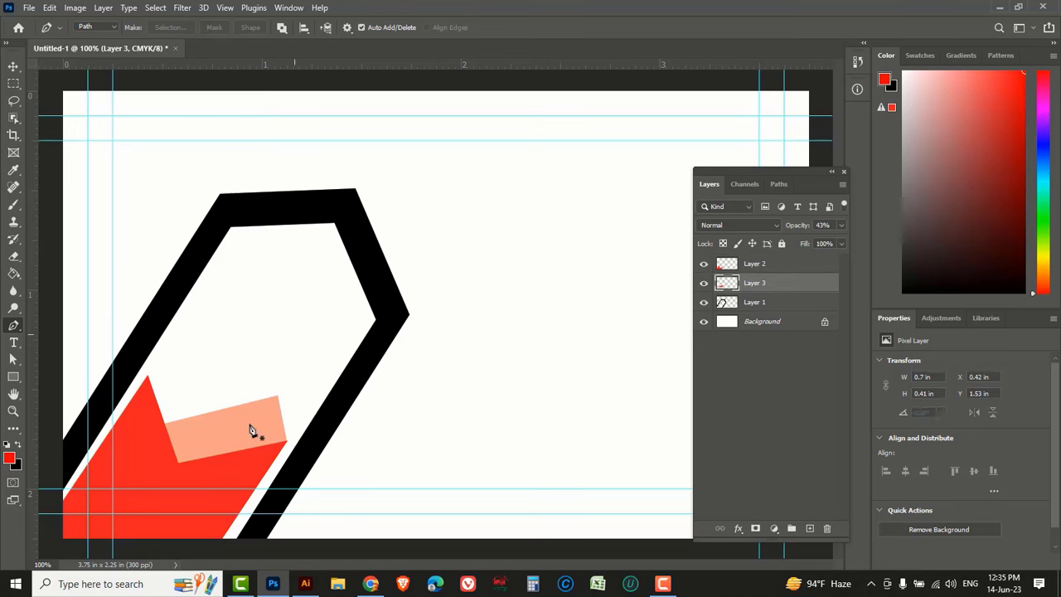
Pen-trace the angled top-left corner region above the hexagon and fine-tune its anchors.
{"action": "left_click", "coordinate": [297, 180]}
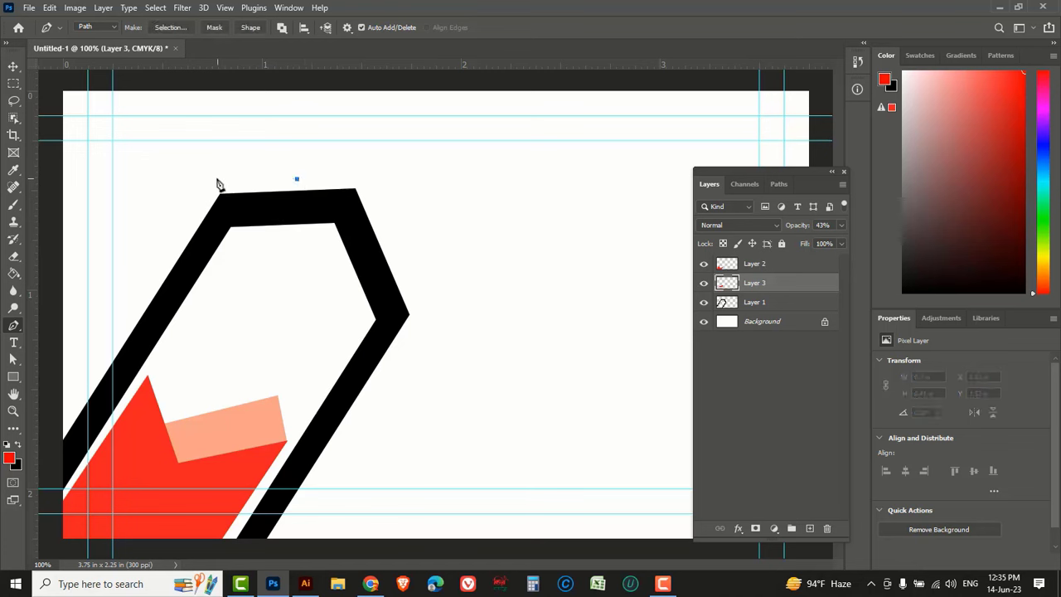
{"action": "left_click", "coordinate": [212, 179]}
{"action": "left_click", "coordinate": [55, 218]}
{"action": "left_click", "coordinate": [55, 83]}
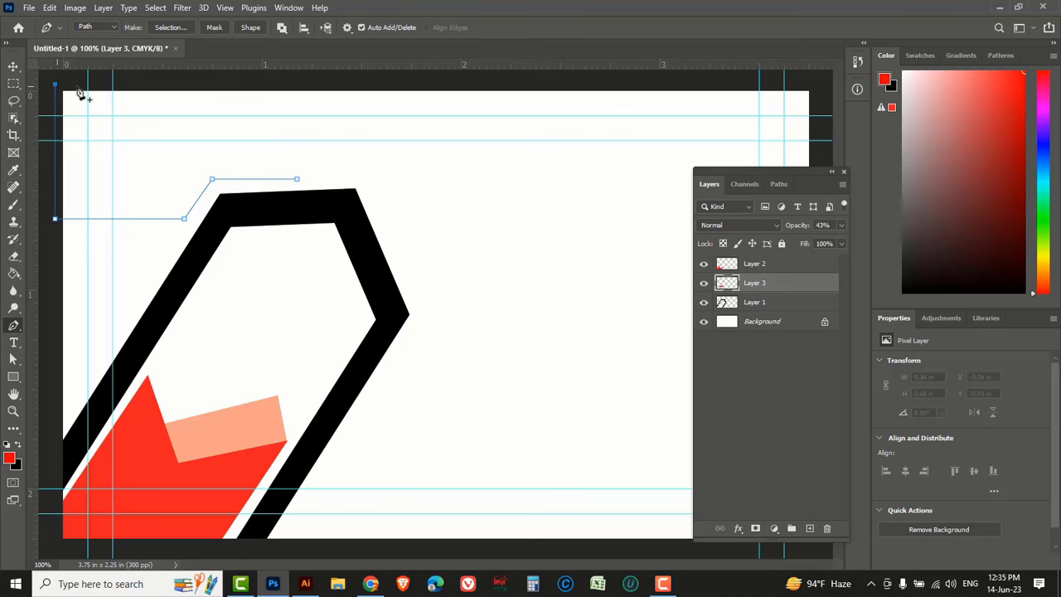
{"action": "left_click", "coordinate": [356, 84]}
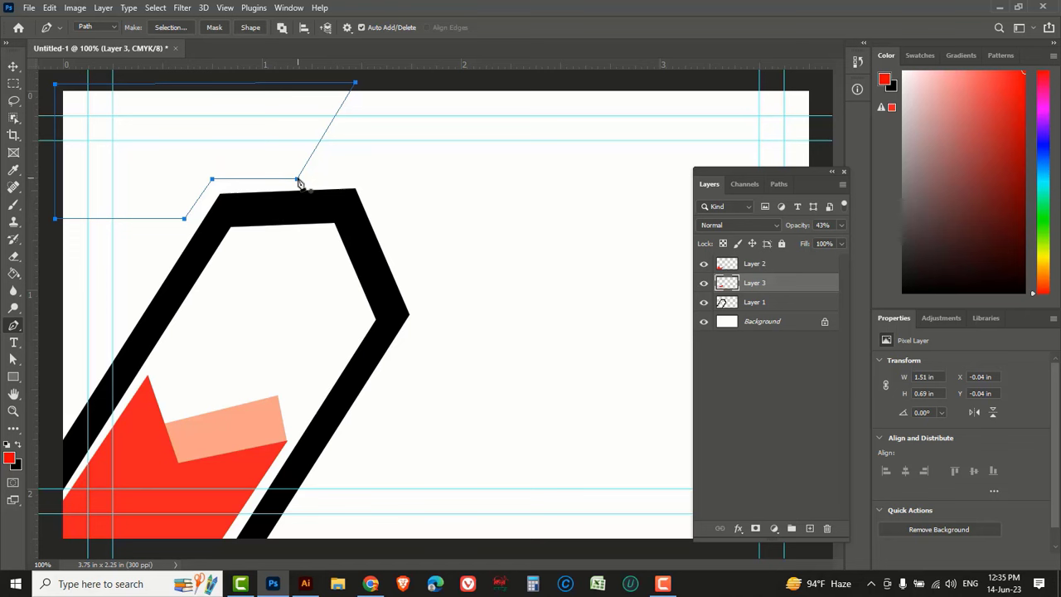
{"action": "left_click", "coordinate": [296, 179]}
{"action": "left_click", "coordinate": [182, 220], "text": "ctrl"}
{"action": "key", "text": "Down"}
{"action": "key", "text": "Down"}
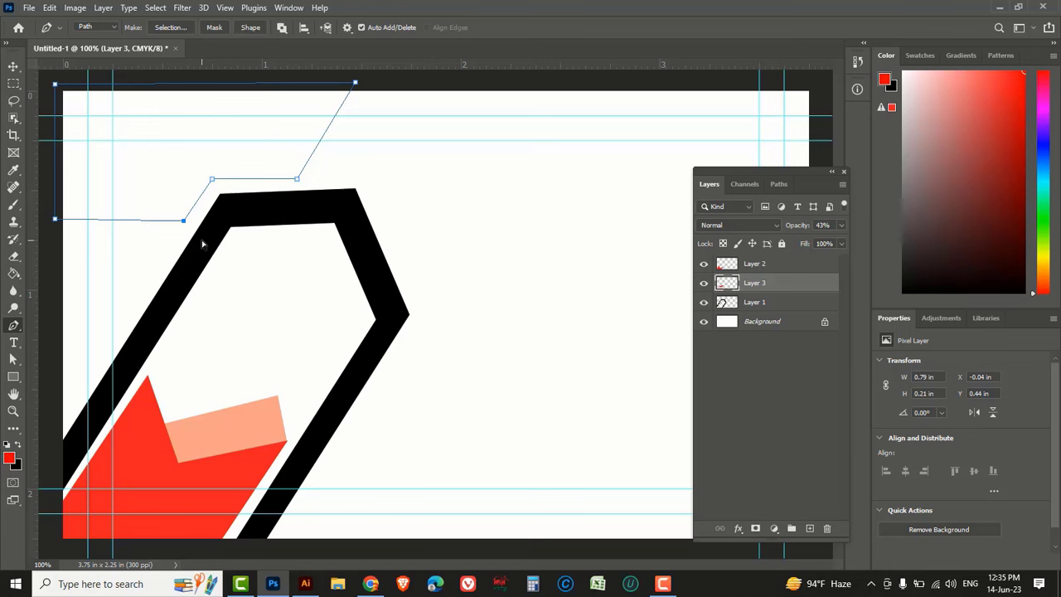
{"action": "key", "text": "Up"}
{"action": "key", "text": "Up"}
{"action": "left_click", "coordinate": [296, 178], "text": "ctrl"}
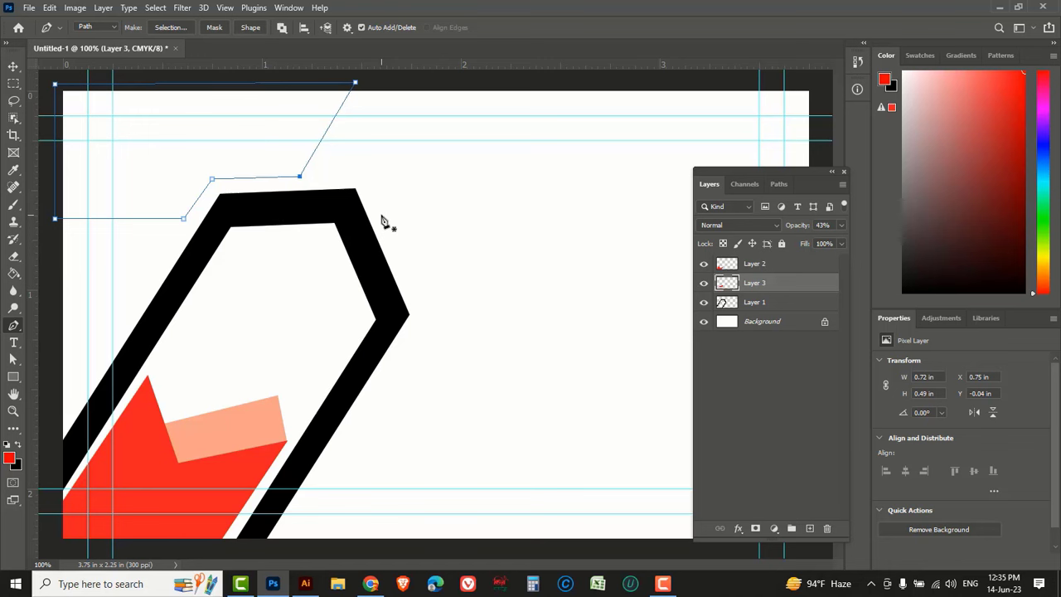
Fill the corner selection with red sampled from the notched shape on new Layer 4, then deselect.
{"action": "key", "text": "ctrl+Return"}
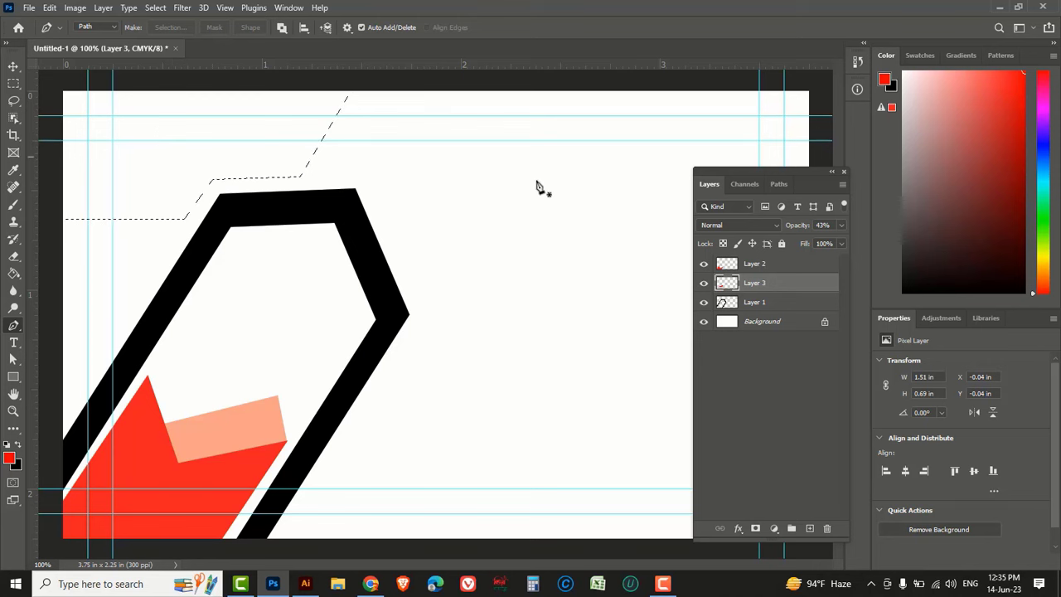
{"action": "left_click", "coordinate": [810, 528]}
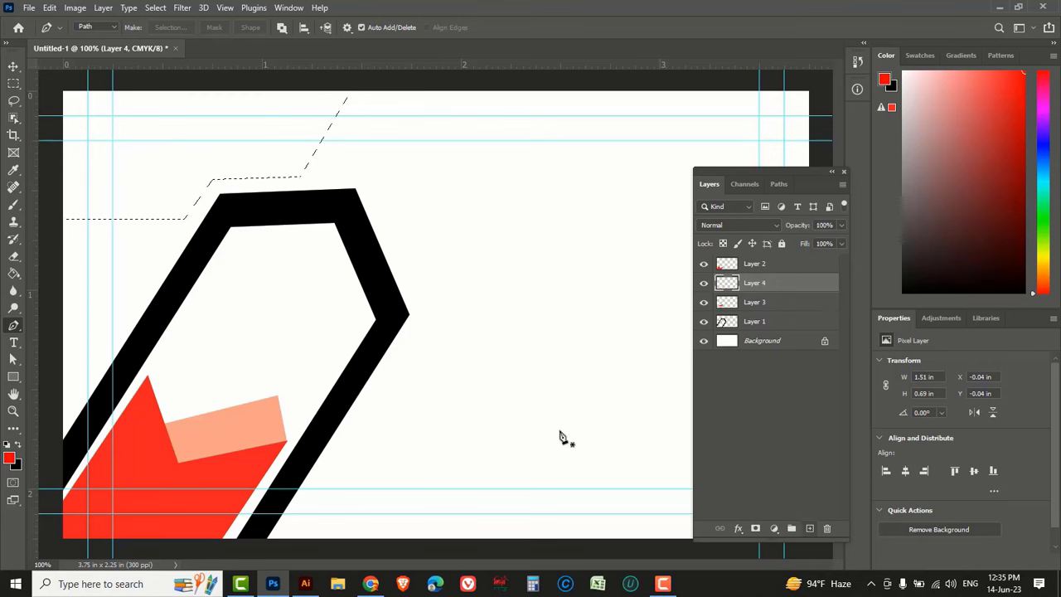
{"action": "left_click", "coordinate": [9, 457]}
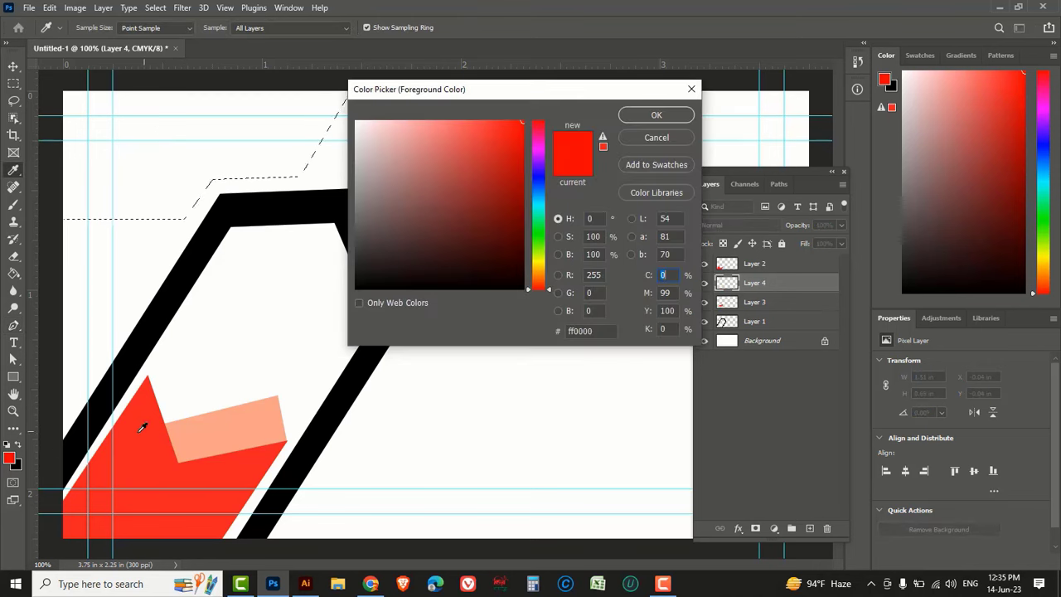
{"action": "left_click", "coordinate": [148, 436]}
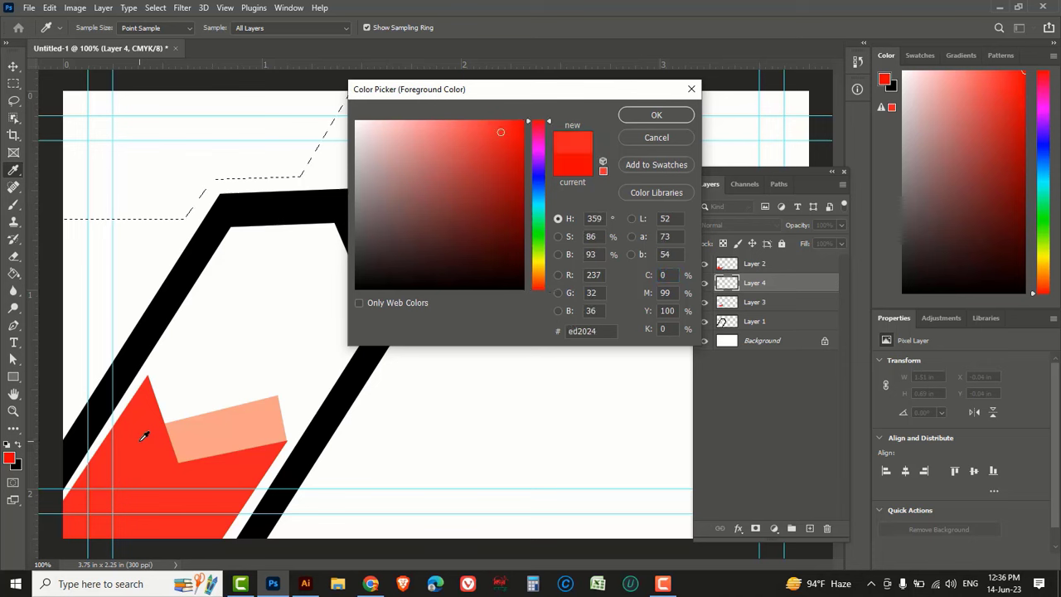
{"action": "left_click", "coordinate": [659, 115]}
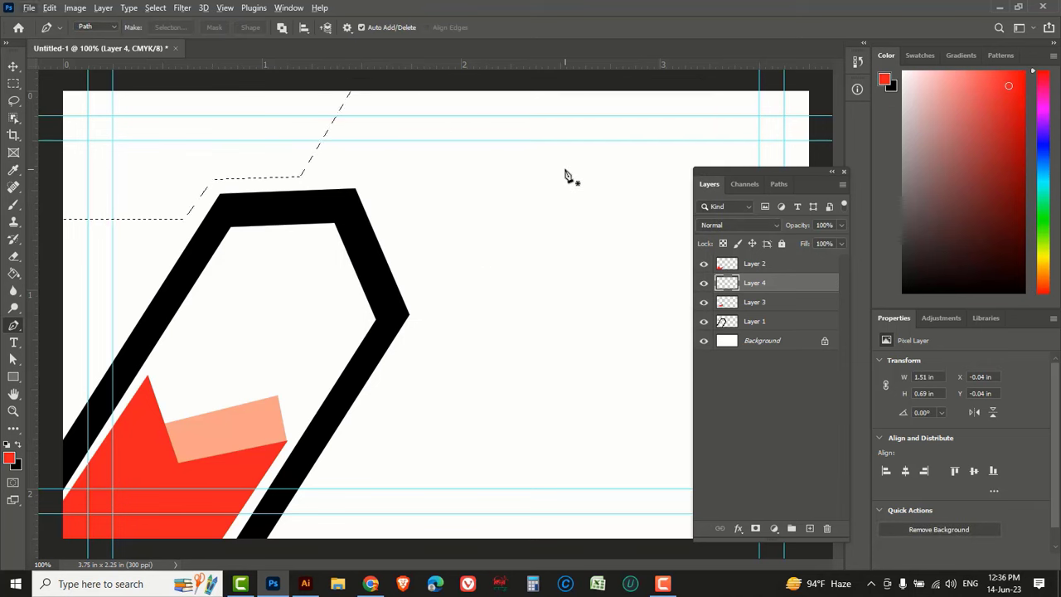
{"action": "key", "text": "Delete"}
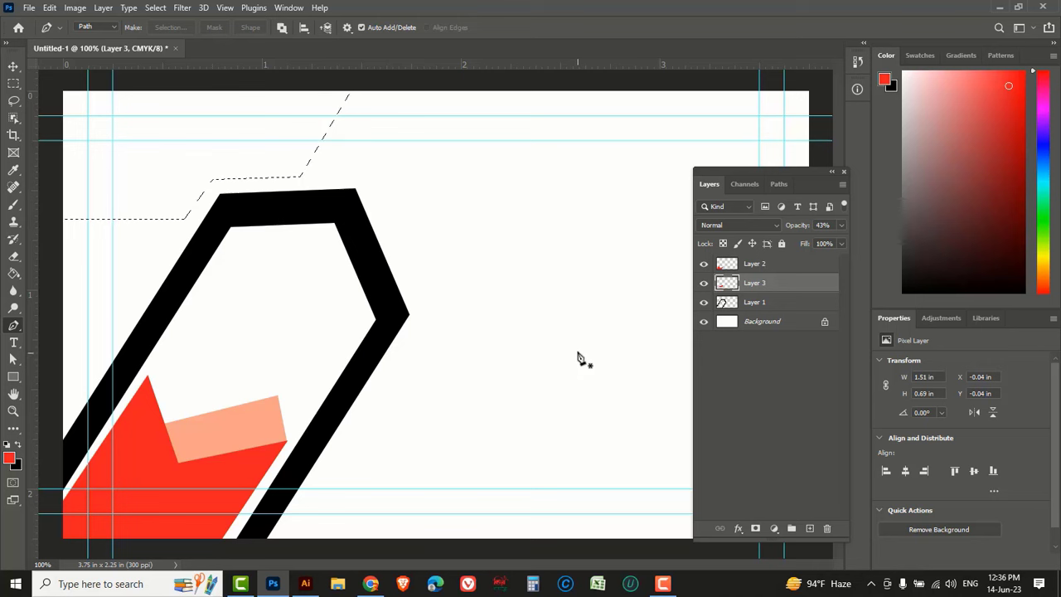
{"action": "key", "text": "ctrl+z"}
{"action": "key", "text": "alt+BackSpace"}
{"action": "key", "text": "v"}
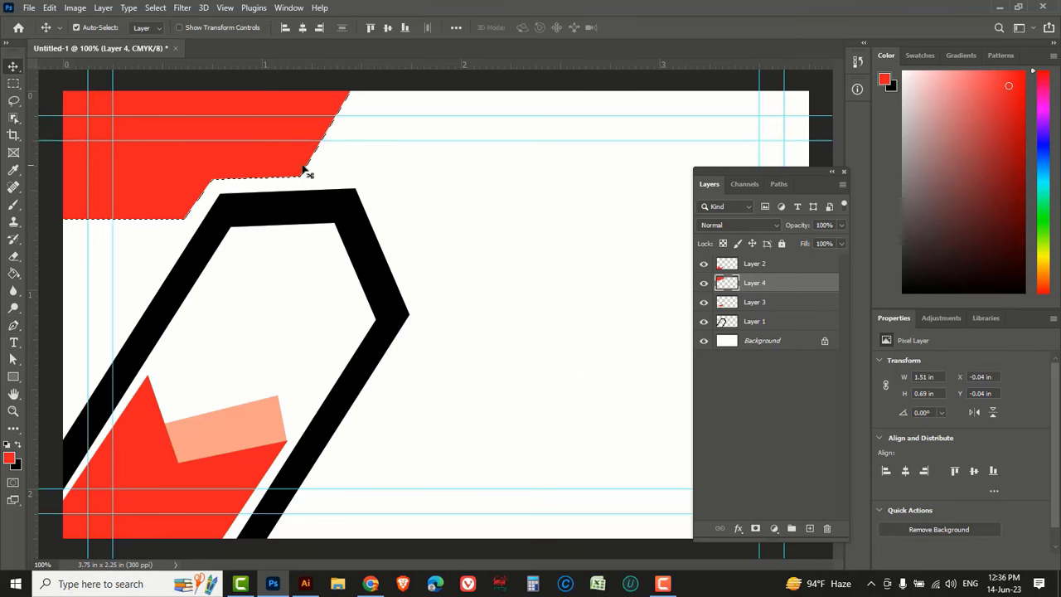
{"action": "key", "text": "ctrl+d"}
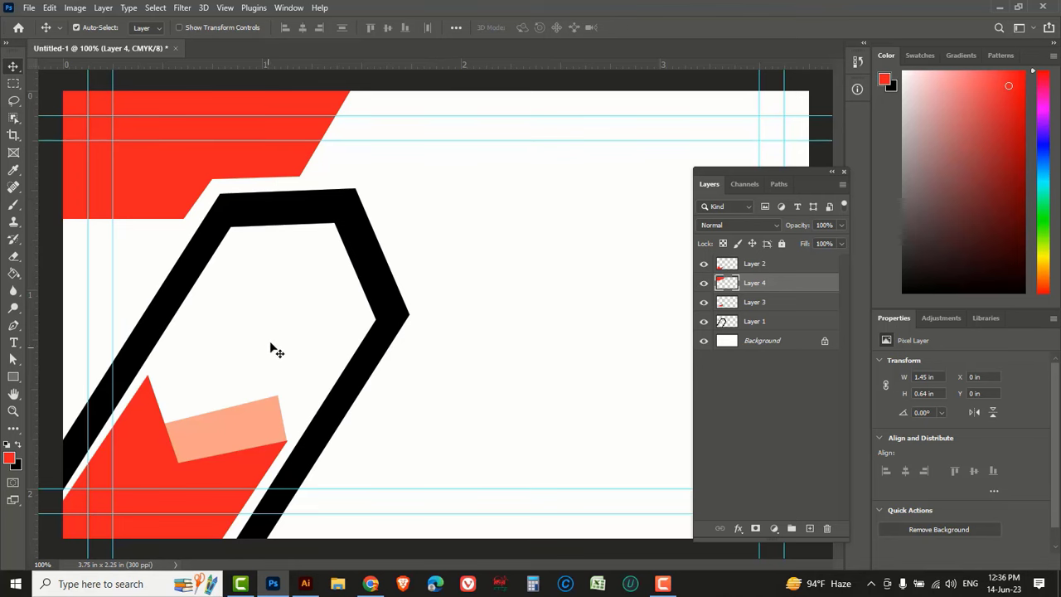
Open the portrait photo file in Photoshop.
{"action": "left_click", "coordinate": [29, 8]}
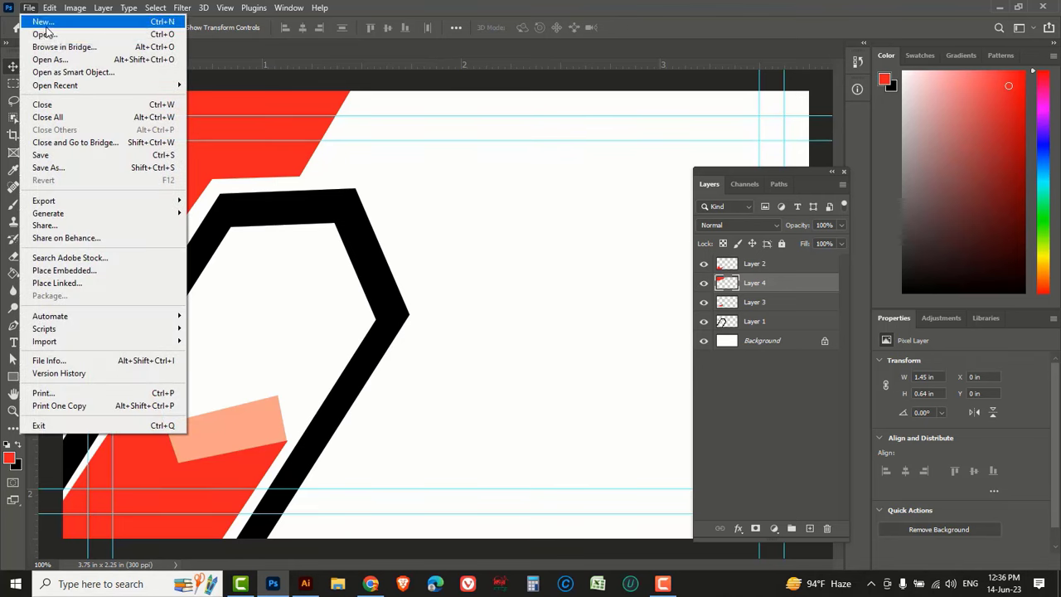
{"action": "left_click", "coordinate": [41, 29]}
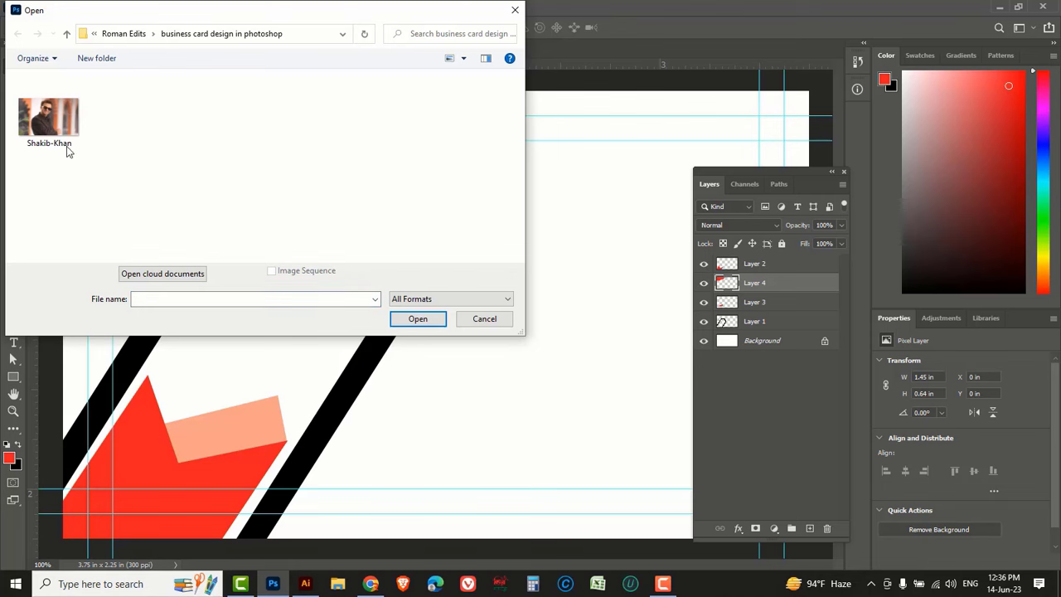
{"action": "left_click", "coordinate": [48, 132]}
{"action": "left_click", "coordinate": [419, 319]}
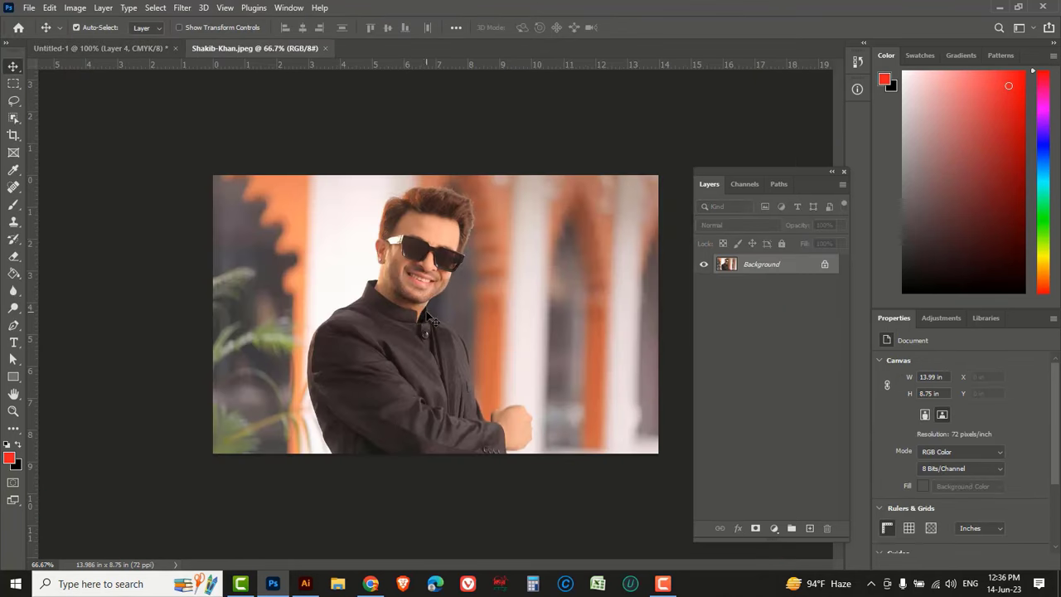
Drag the photo into the business card and stack its layer beneath the black frame.
{"action": "left_click", "coordinate": [14, 70]}
{"action": "left_click", "coordinate": [57, 71]}
{"action": "mouse_move", "coordinate": [390, 319]}
{"action": "left_mouse_down"}
{"action": "mouse_move", "coordinate": [113, 58]}
{"action": "mouse_move", "coordinate": [295, 304]}
{"action": "left_mouse_up"}
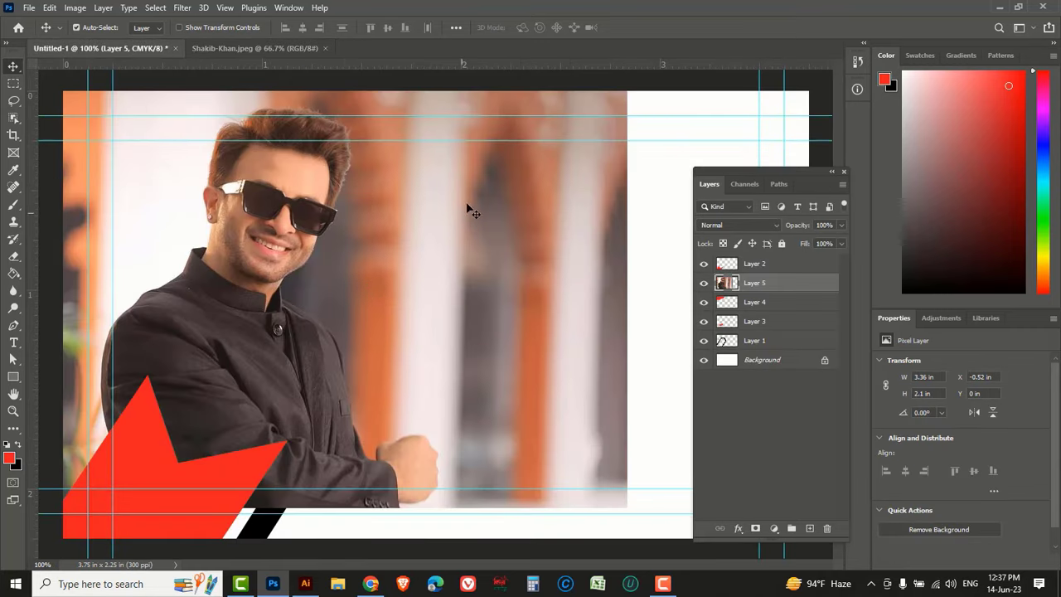
{"action": "left_click_drag", "start_coordinate": [466, 207], "coordinate": [469, 275]}
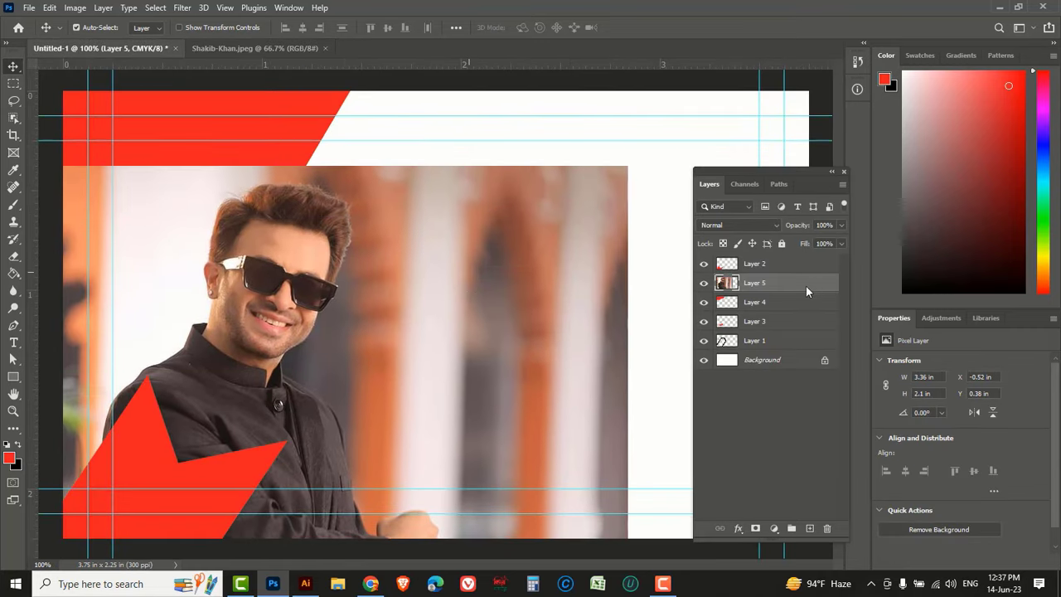
{"action": "left_click_drag", "start_coordinate": [806, 285], "coordinate": [808, 341]}
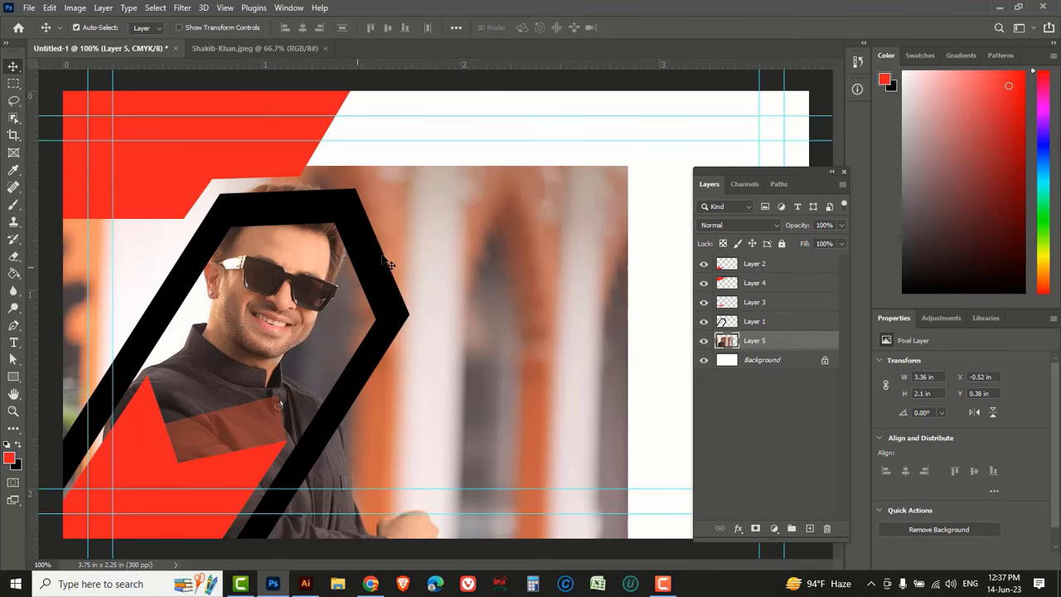
{"action": "left_click_drag", "start_coordinate": [467, 227], "coordinate": [464, 269]}
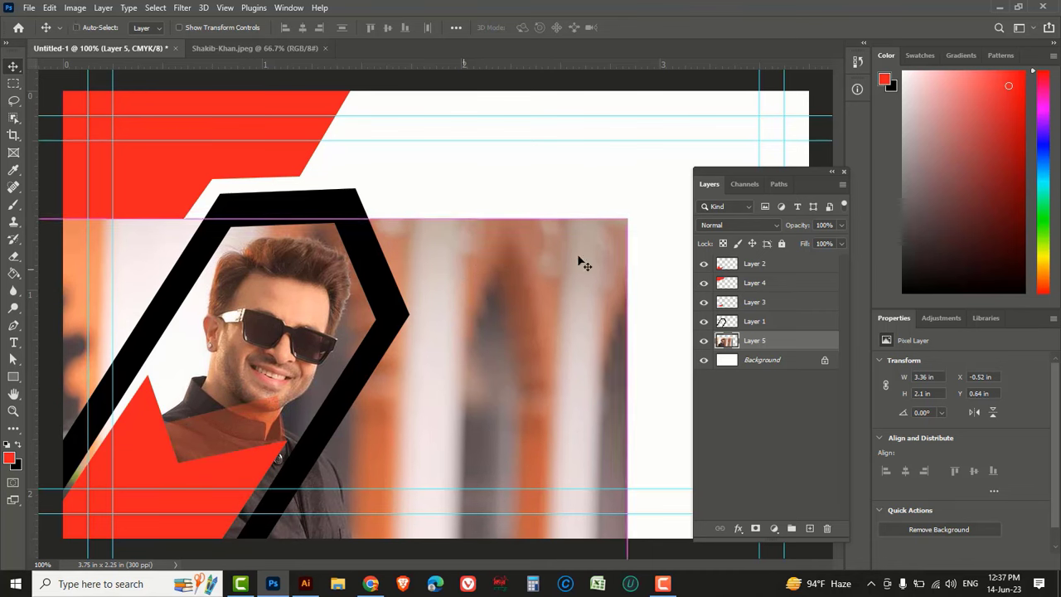
Scale the photo to about 74% and position the face behind the hexagon frame.
{"action": "key", "text": "ctrl+t"}
{"action": "left_click_drag", "start_coordinate": [630, 220], "coordinate": [537, 274]}
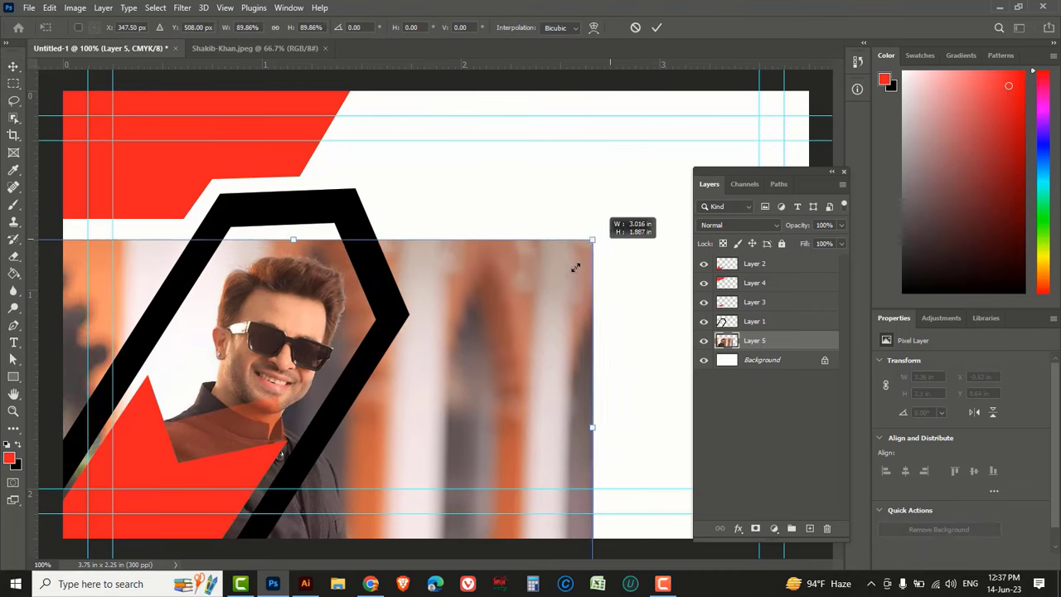
{"action": "mouse_move", "coordinate": [304, 348]}
{"action": "left_mouse_down"}
{"action": "mouse_move", "coordinate": [299, 297]}
{"action": "mouse_move", "coordinate": [288, 303]}
{"action": "left_mouse_up"}
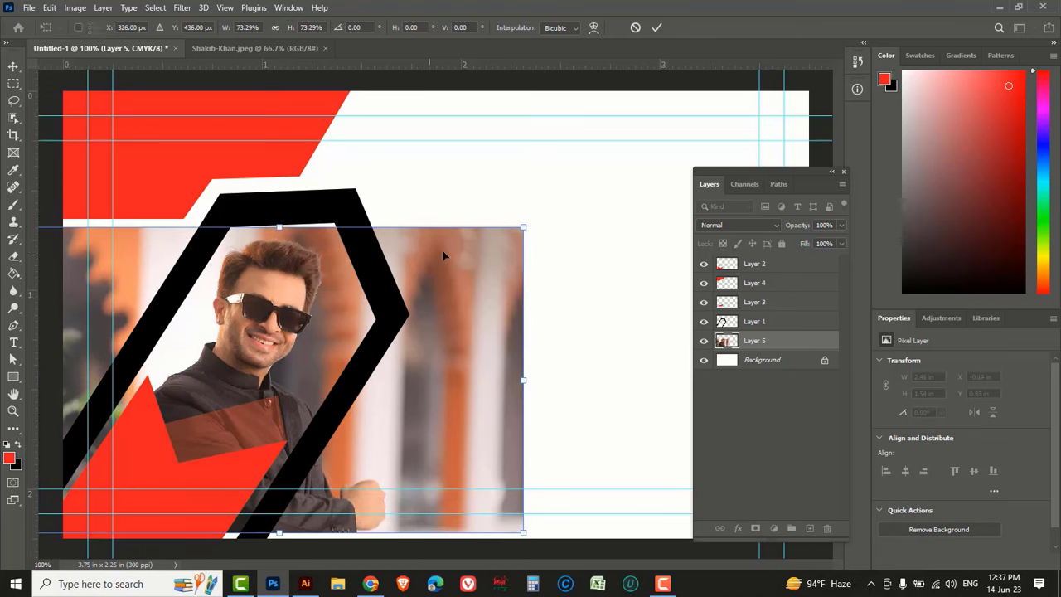
{"action": "left_click_drag", "start_coordinate": [525, 224], "coordinate": [533, 222]}
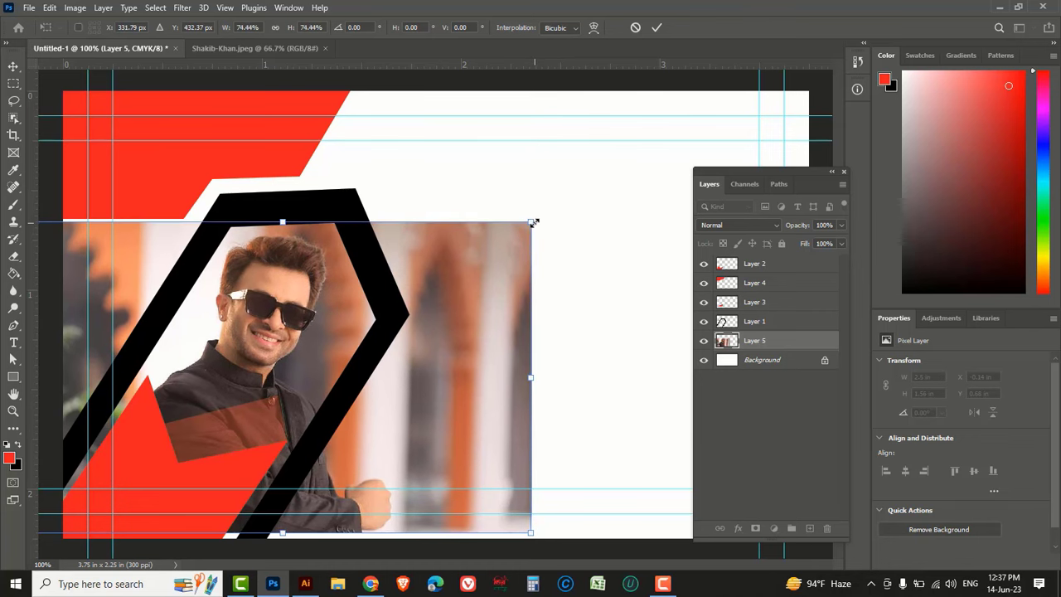
{"action": "left_click", "coordinate": [657, 27]}
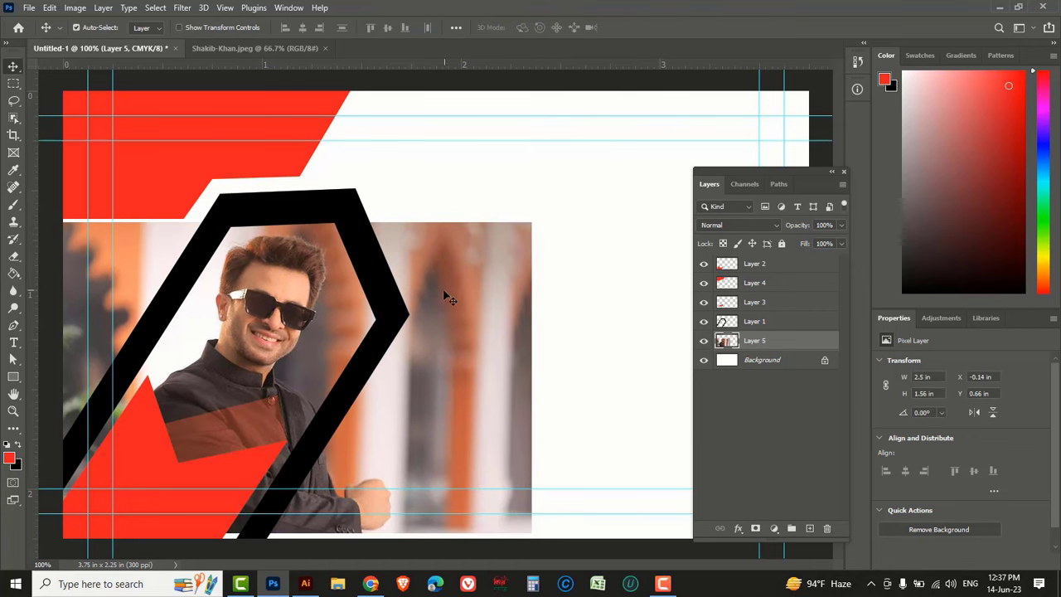
Pen-trace a closed outline along the hexagon frame's inner opening over the photo.
{"action": "left_click", "coordinate": [13, 325]}
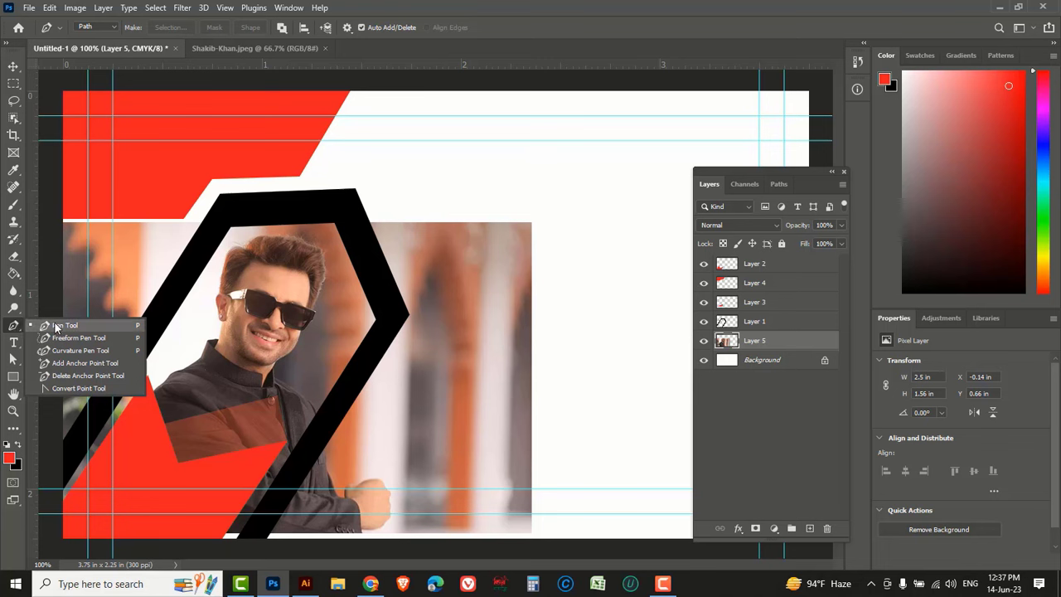
{"action": "left_click", "coordinate": [53, 325]}
{"action": "left_click", "coordinate": [60, 503]}
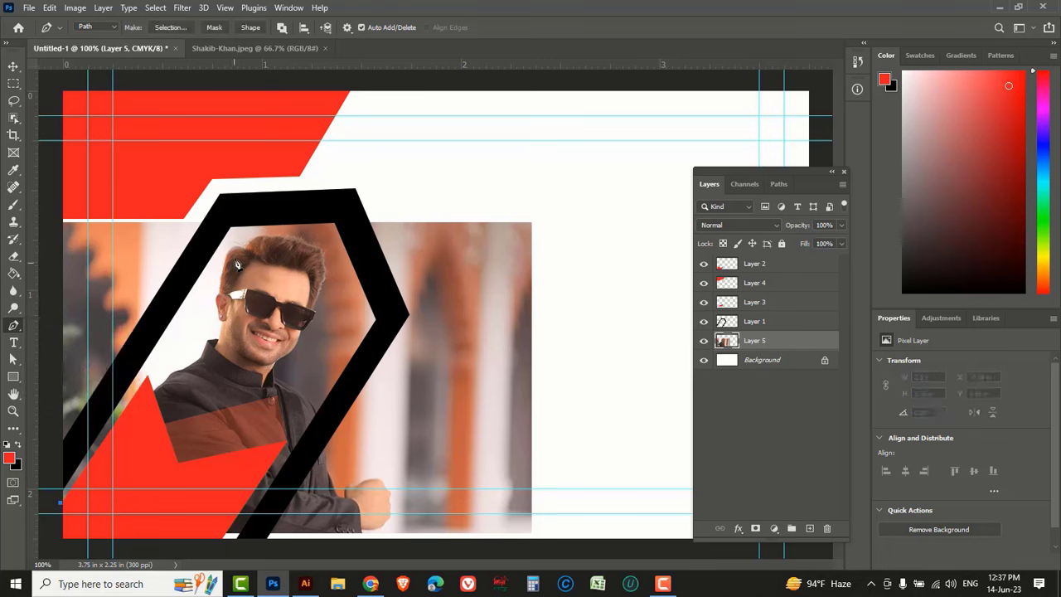
{"action": "left_click", "coordinate": [241, 241]}
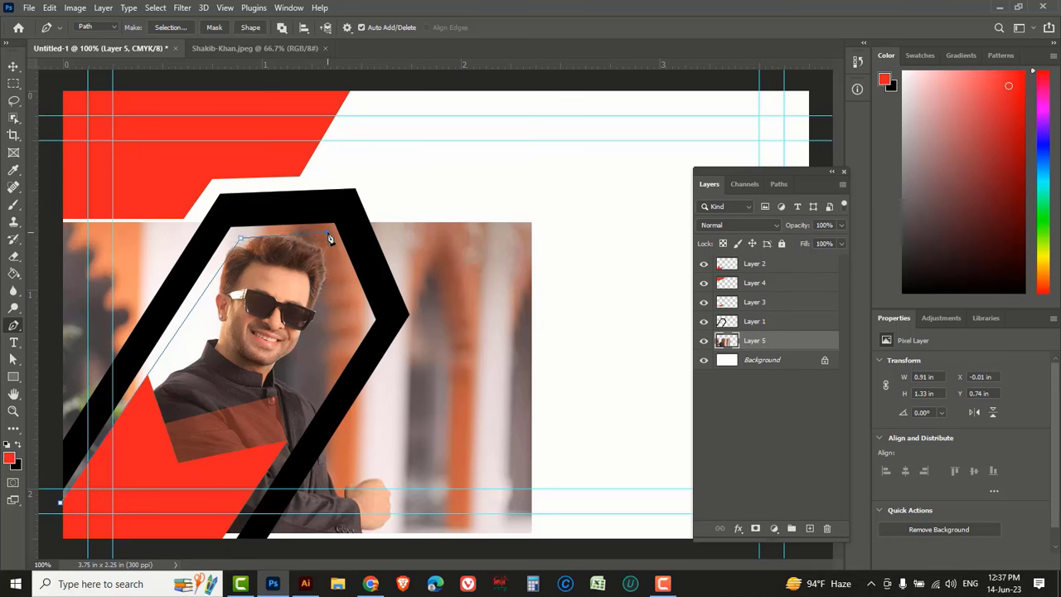
{"action": "left_click", "coordinate": [366, 319]}
{"action": "left_click", "coordinate": [62, 545]}
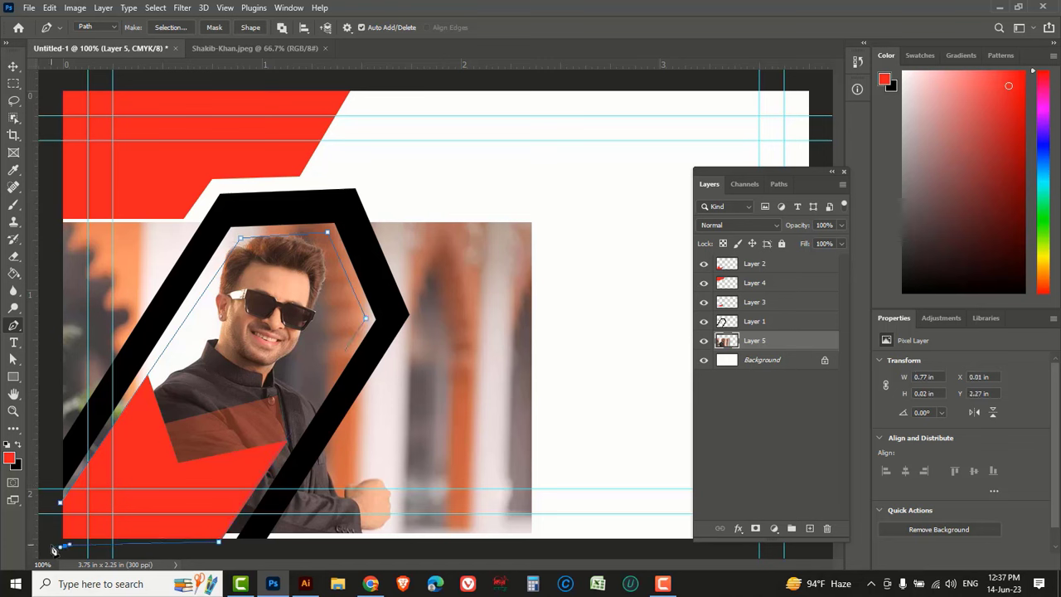
{"action": "left_click", "coordinate": [60, 504]}
{"action": "scroll", "coordinate": [273, 446], "scroll_direction": "up", "scroll_amount": 1}
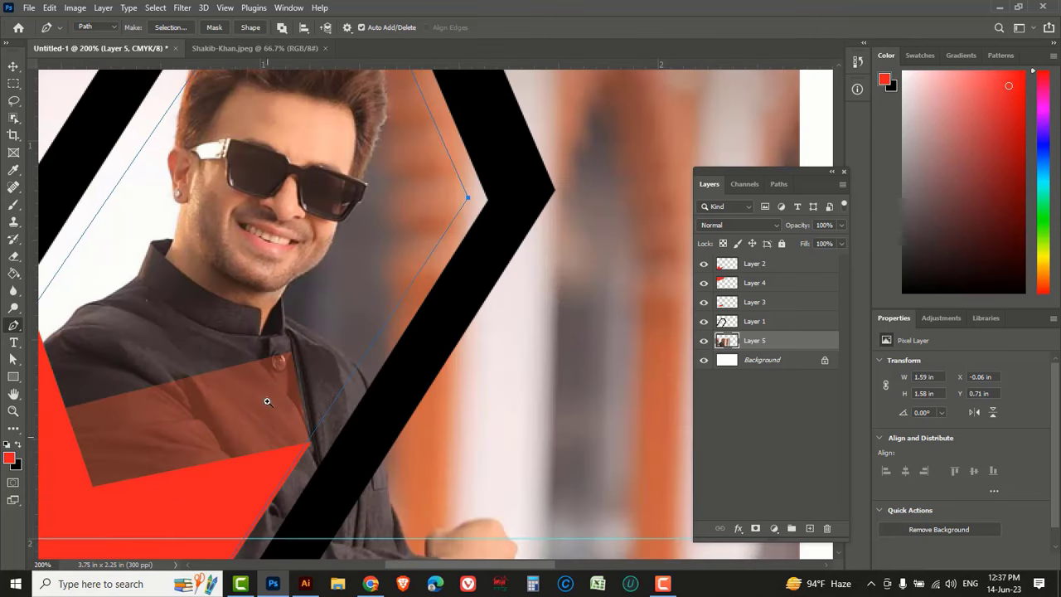
Nudge the outline's top corners onto the frame edge and load it as a selection.
{"action": "left_click", "coordinate": [469, 197]}
{"action": "key", "text": "Right"}
{"action": "key", "text": "Right"}
{"action": "key", "text": "Right"}
{"action": "key", "text": "Right"}
{"action": "left_click_drag", "start_coordinate": [354, 219], "coordinate": [436, 377]}
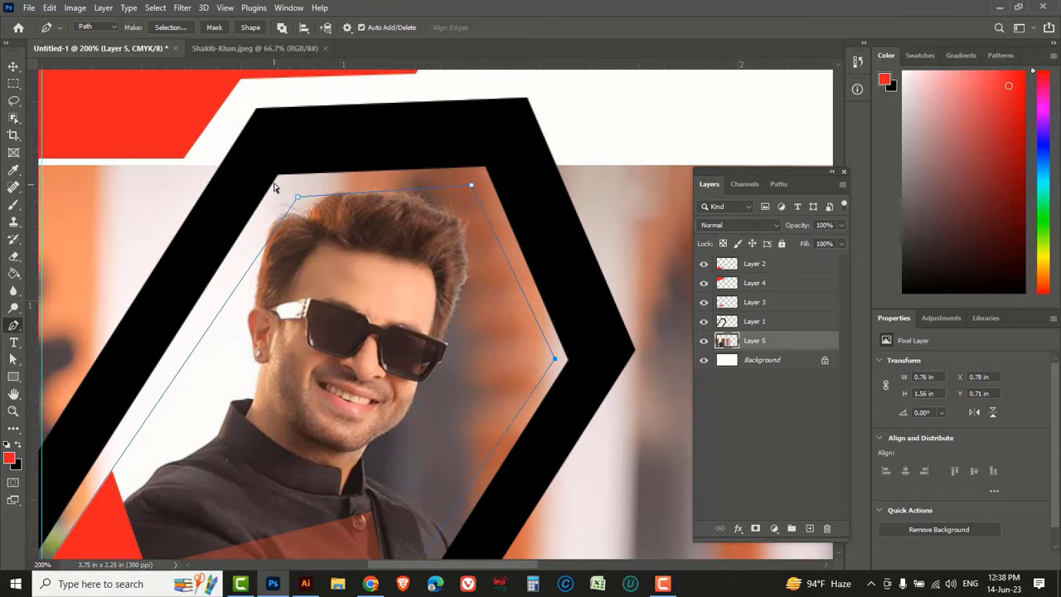
{"action": "left_click", "coordinate": [297, 197]}
{"action": "key", "text": "Left"}
{"action": "key", "text": "Left"}
{"action": "key", "text": "Left"}
{"action": "key", "text": "Left"}
{"action": "key", "text": "Left"}
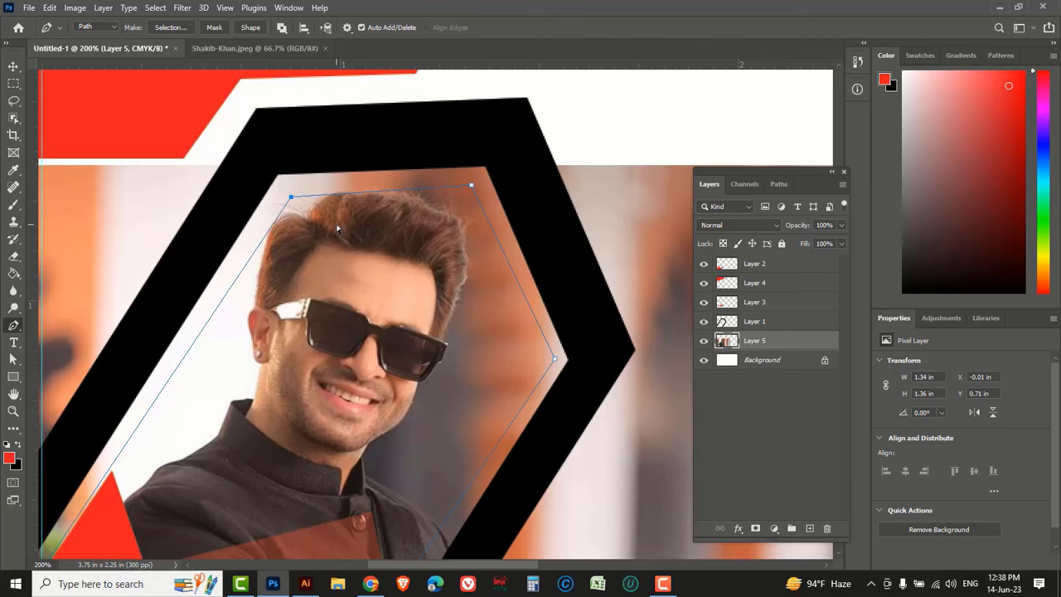
{"action": "key", "text": "Left"}
{"action": "key", "text": "Left"}
{"action": "key", "text": "Left"}
{"action": "key", "text": "Left"}
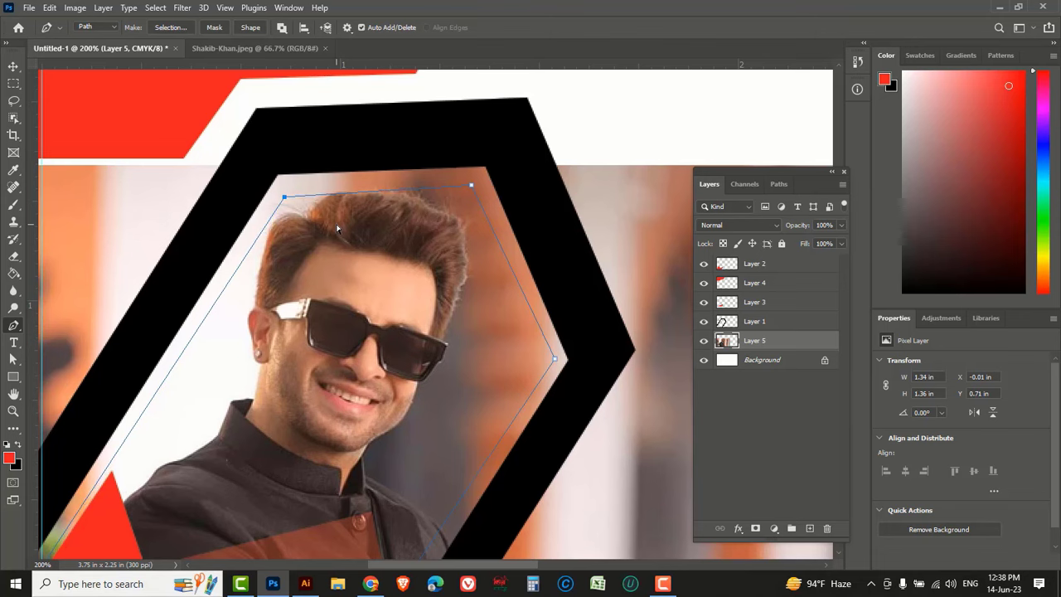
{"action": "mouse_move", "coordinate": [240, 368]}
{"action": "left_mouse_down"}
{"action": "mouse_move", "coordinate": [291, 348]}
{"action": "mouse_move", "coordinate": [355, 229]}
{"action": "left_mouse_up"}
{"action": "left_click_drag", "start_coordinate": [330, 302], "coordinate": [291, 407]}
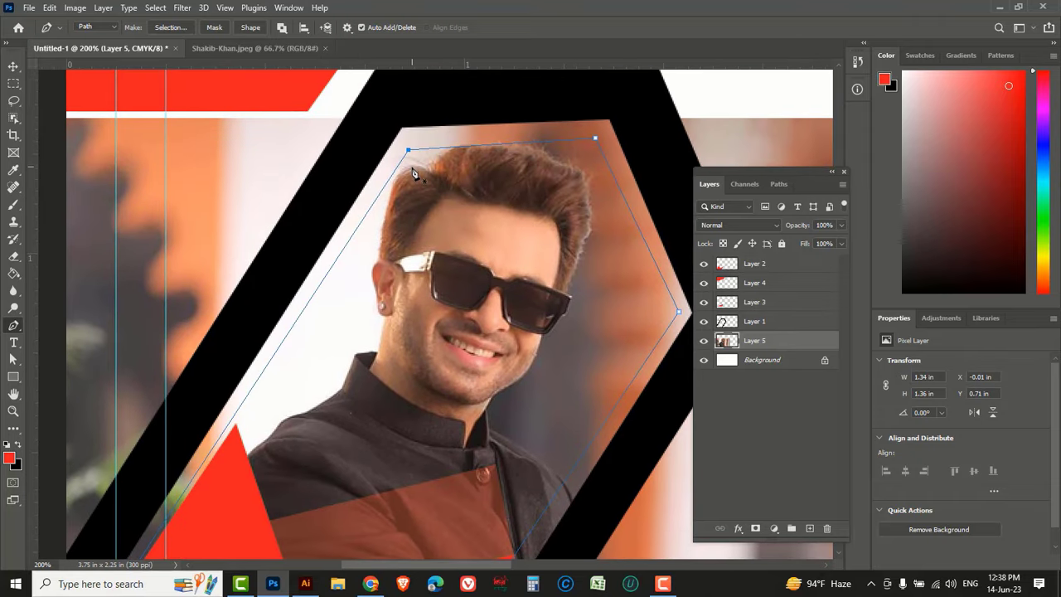
{"action": "left_click", "coordinate": [408, 152]}
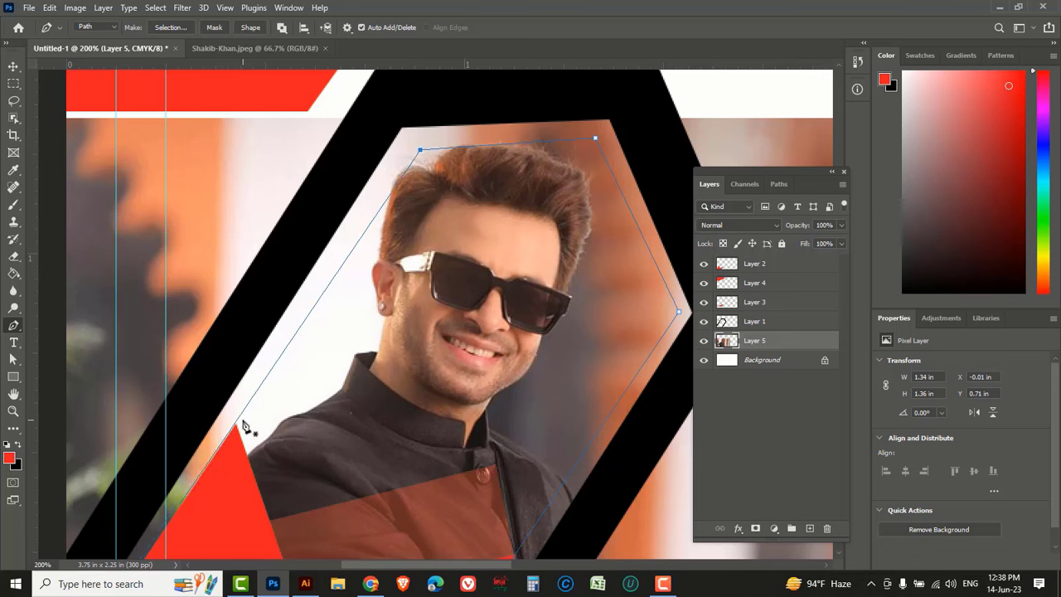
{"action": "key", "text": "ctrl+minus"}
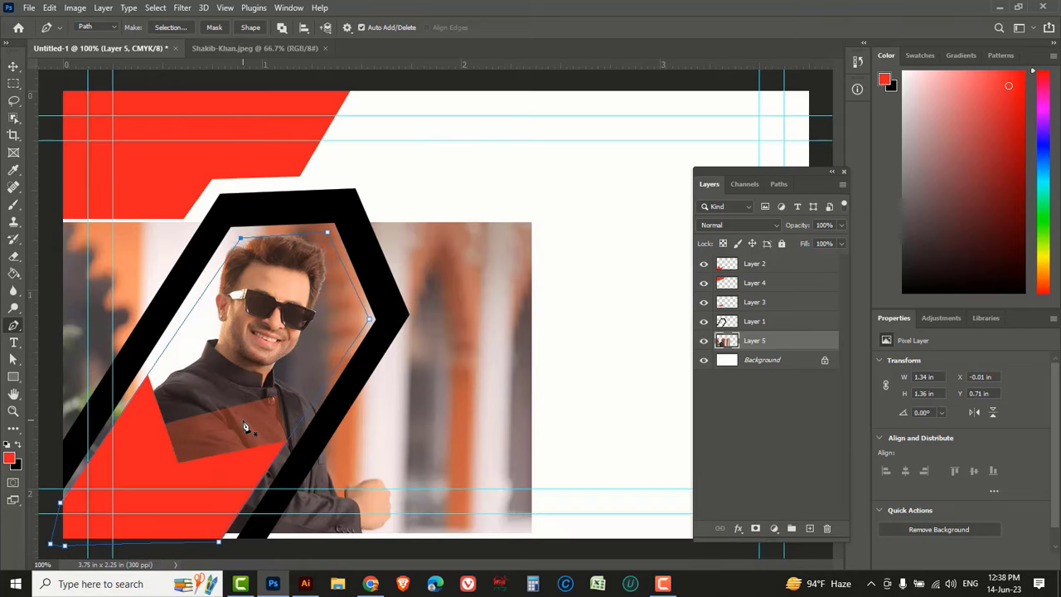
{"action": "key", "text": "ctrl+Return"}
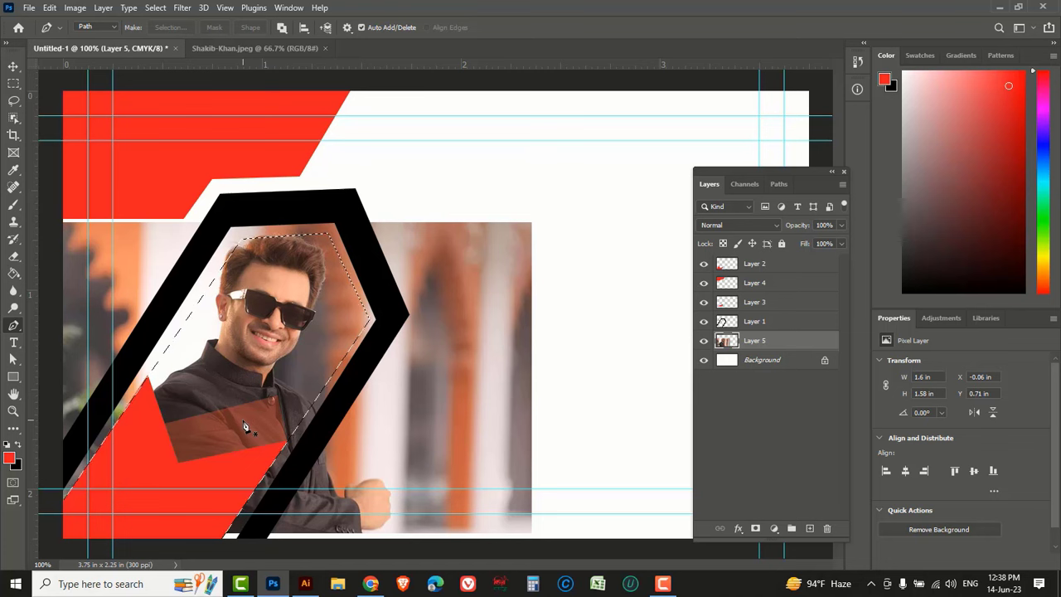
Invert the selection, delete the photo outside the hexagon, and deselect.
{"action": "left_click", "coordinate": [159, 10]}
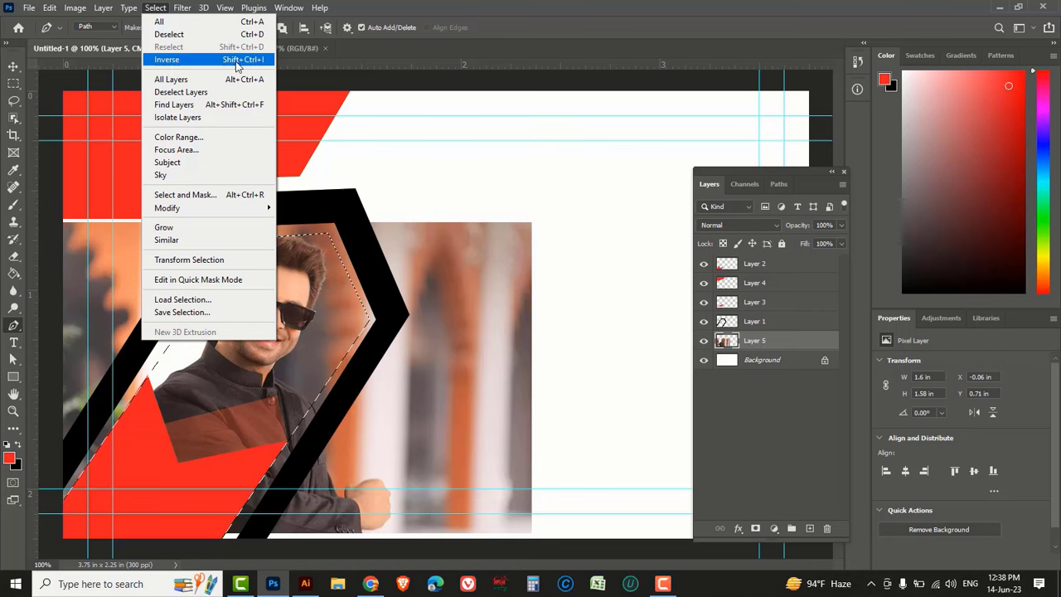
{"action": "left_click", "coordinate": [166, 60]}
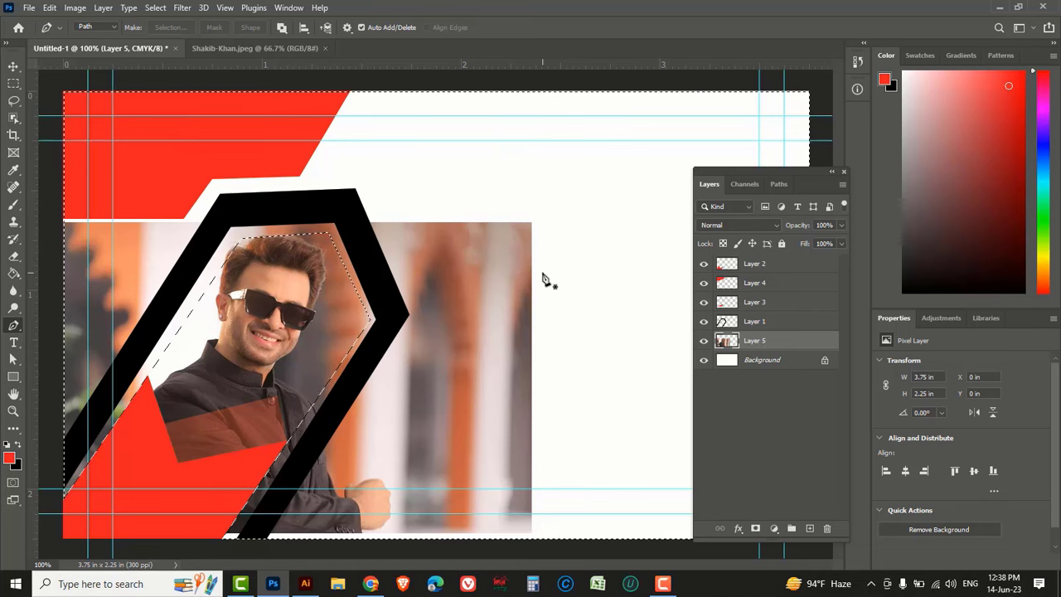
{"action": "key", "text": "Delete"}
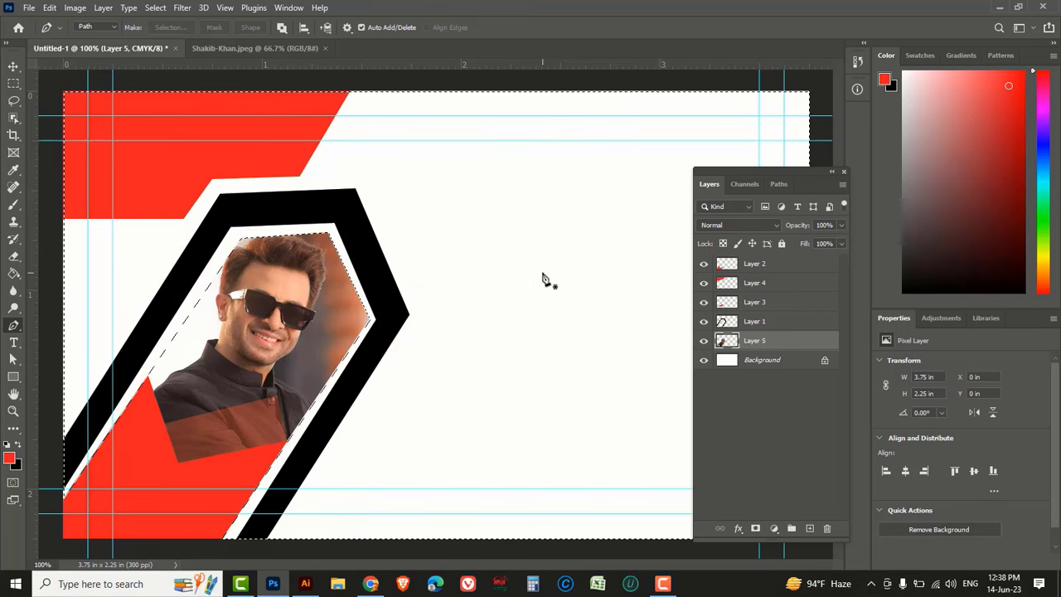
{"action": "left_click", "coordinate": [181, 8]}
{"action": "left_click", "coordinate": [155, 8]}
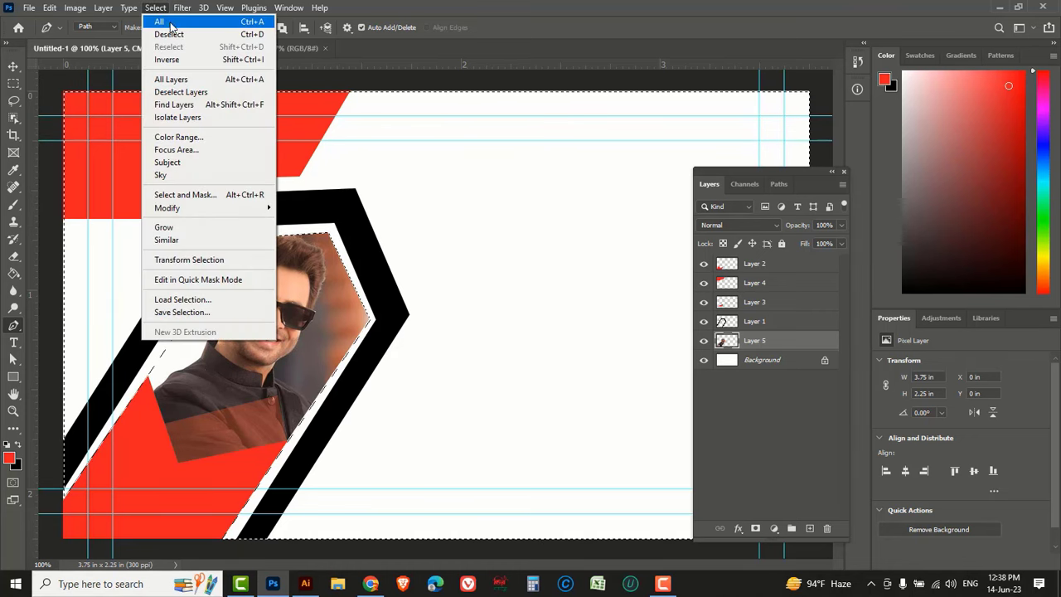
{"action": "left_click", "coordinate": [169, 35]}
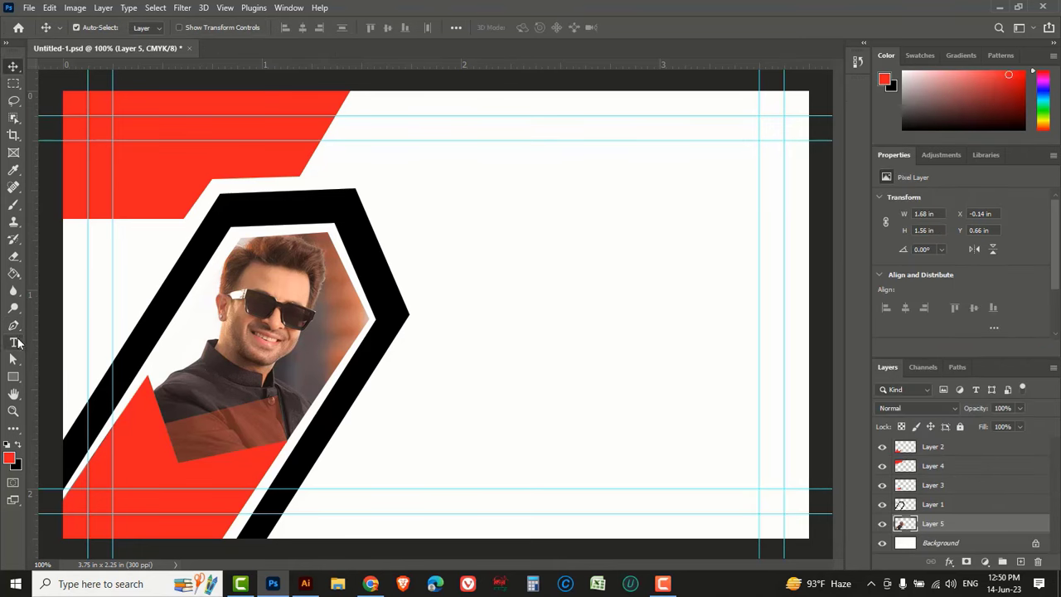
Type the person's full name in Armstrong font to the right of the hexagon photo.
{"action": "left_click", "coordinate": [13, 343]}
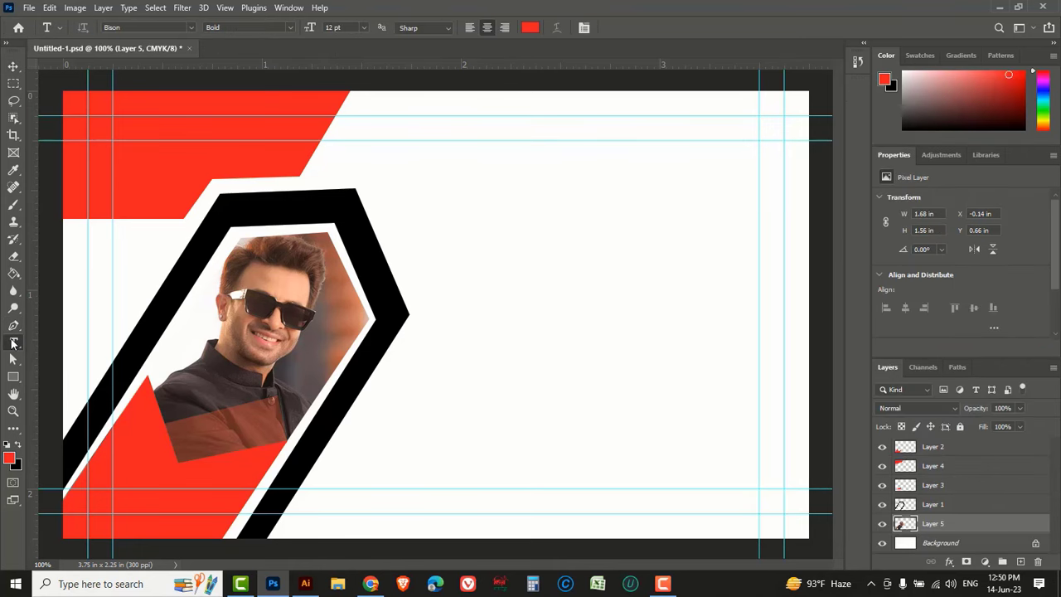
{"action": "right_click", "coordinate": [13, 342]}
{"action": "left_click", "coordinate": [72, 346]}
{"action": "left_click", "coordinate": [190, 29]}
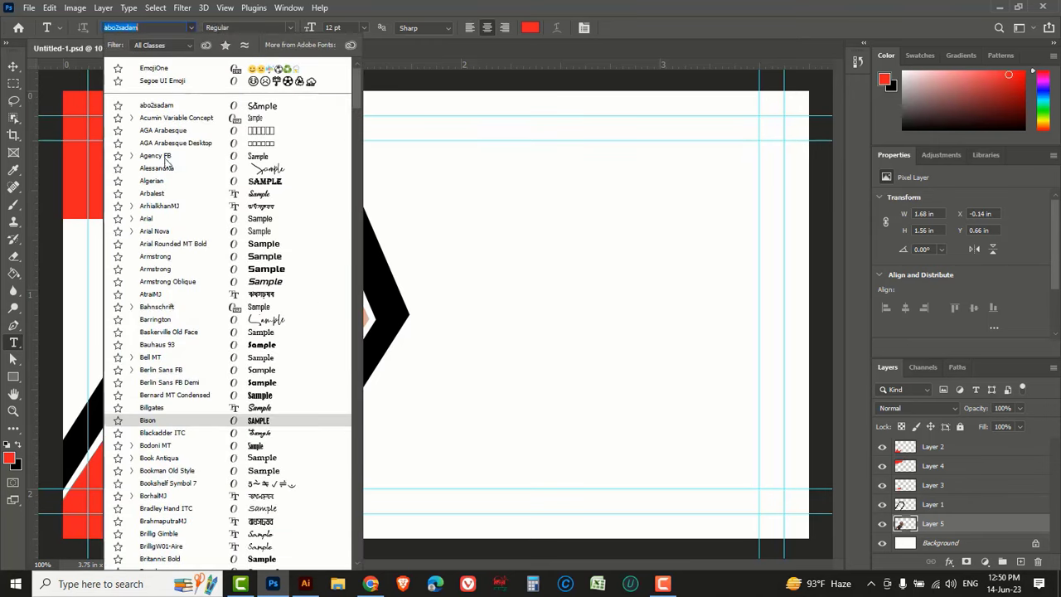
{"action": "left_click", "coordinate": [153, 258]}
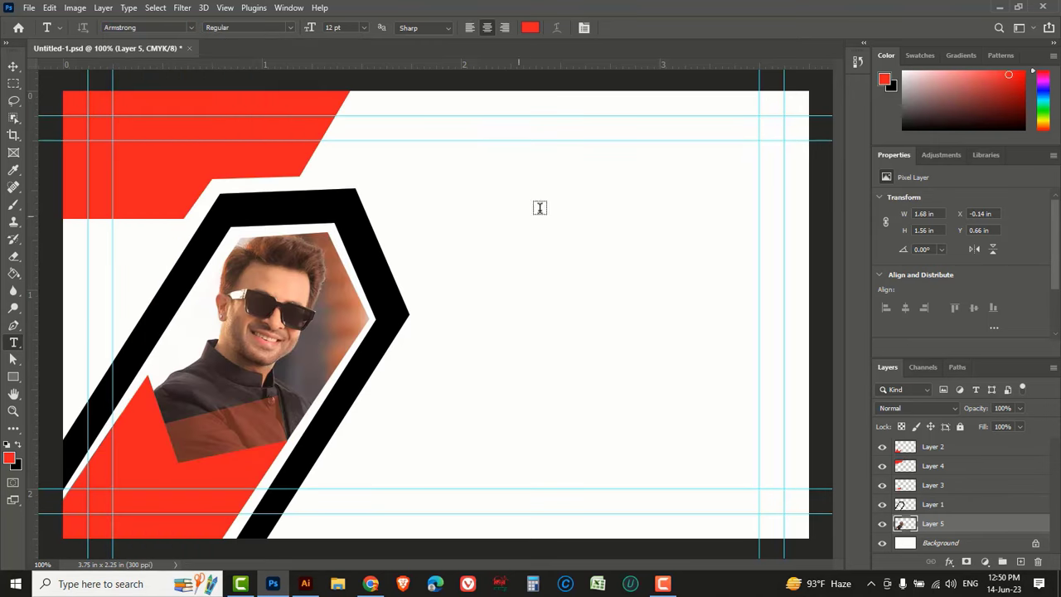
{"action": "left_click", "coordinate": [521, 234]}
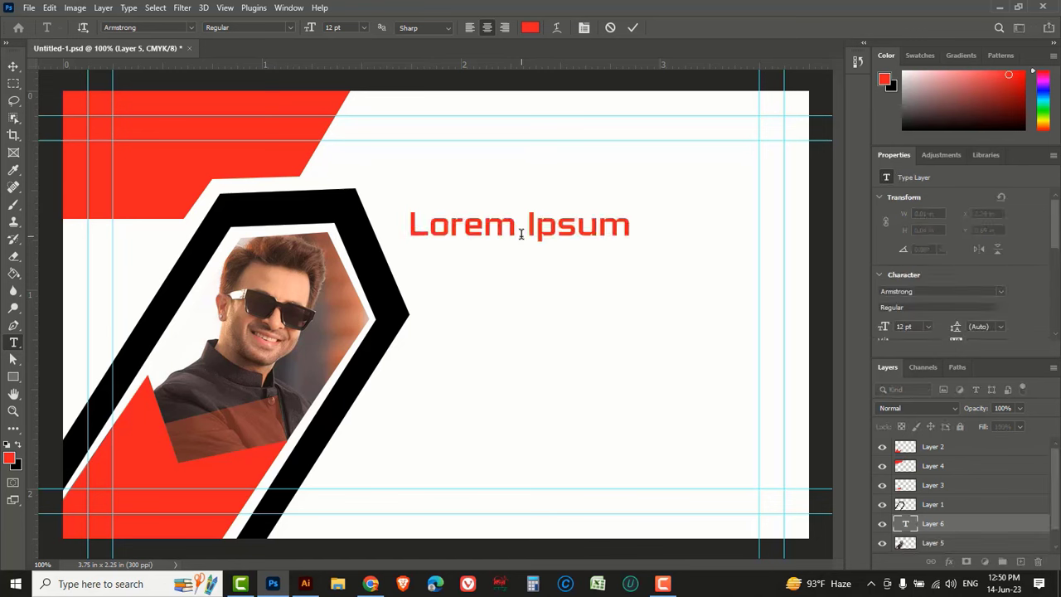
{"action": "type", "text": "Sha"}
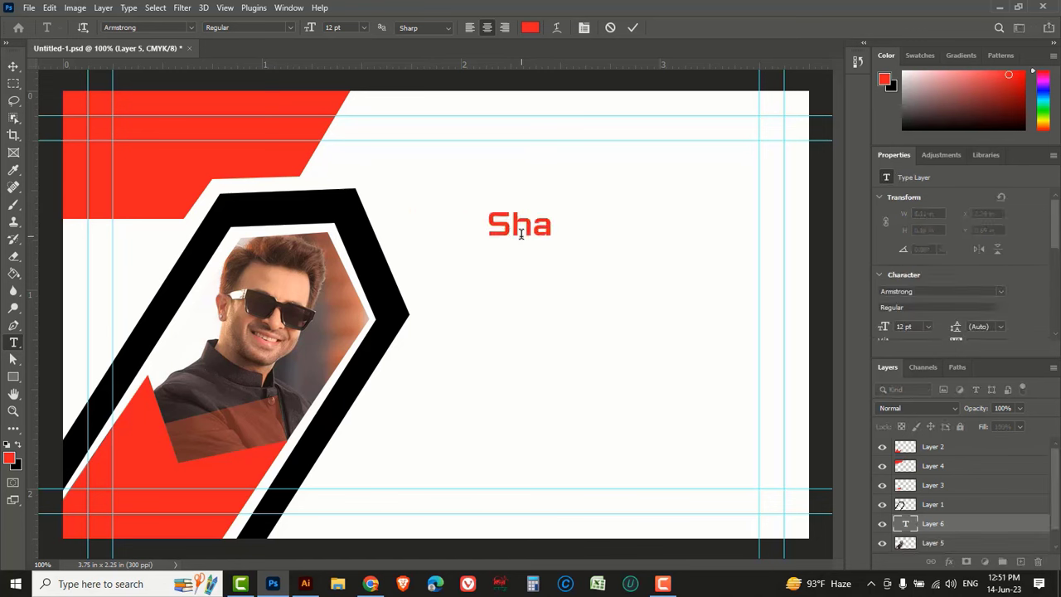
{"action": "type", "text": "kib"}
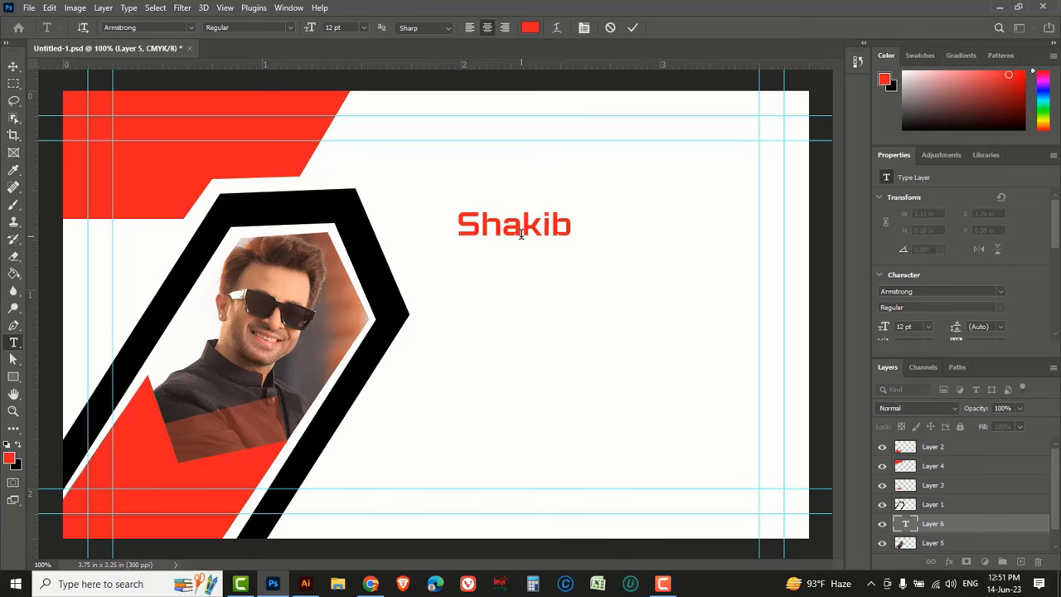
{"action": "type", "text": " Khan"}
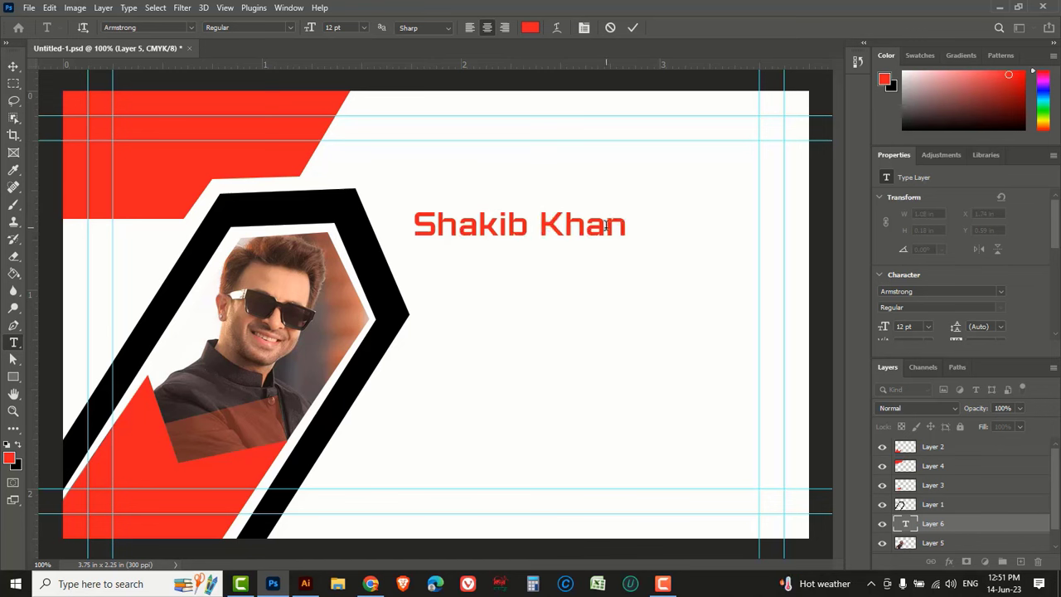
{"action": "left_click_drag", "start_coordinate": [562, 224], "coordinate": [539, 219]}
Switch the document to RGB Color mode, choosing Don't Flatten to keep the layers.
{"action": "left_click", "coordinate": [74, 9]}
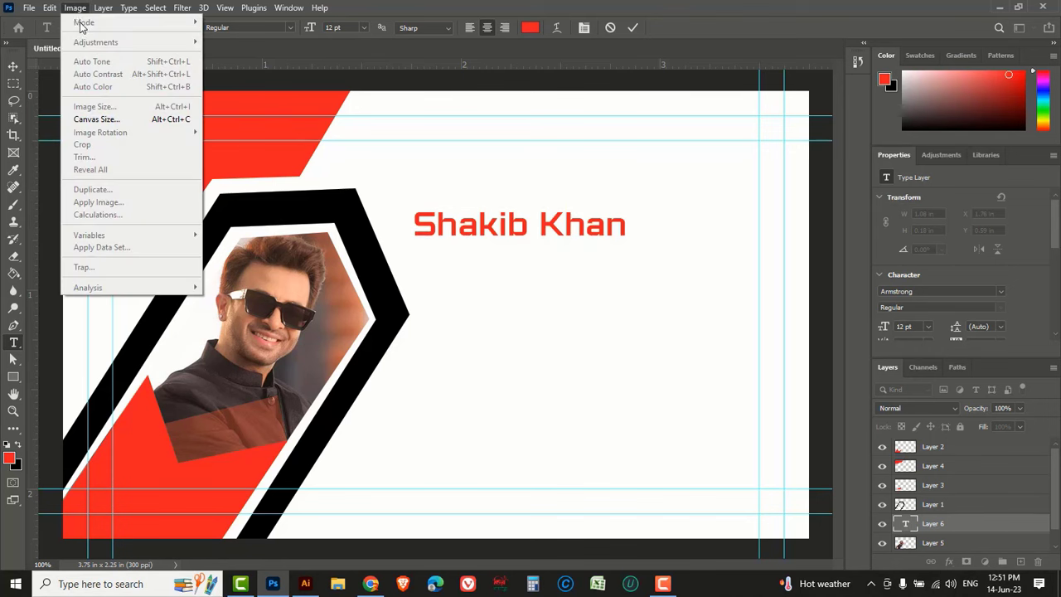
{"action": "left_click", "coordinate": [13, 70]}
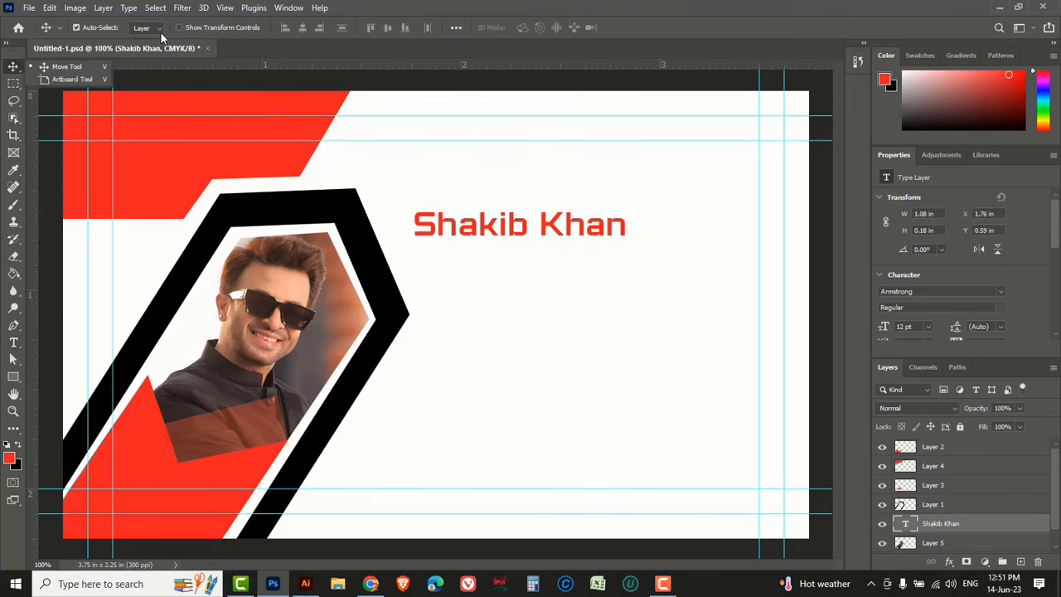
{"action": "left_click", "coordinate": [79, 10]}
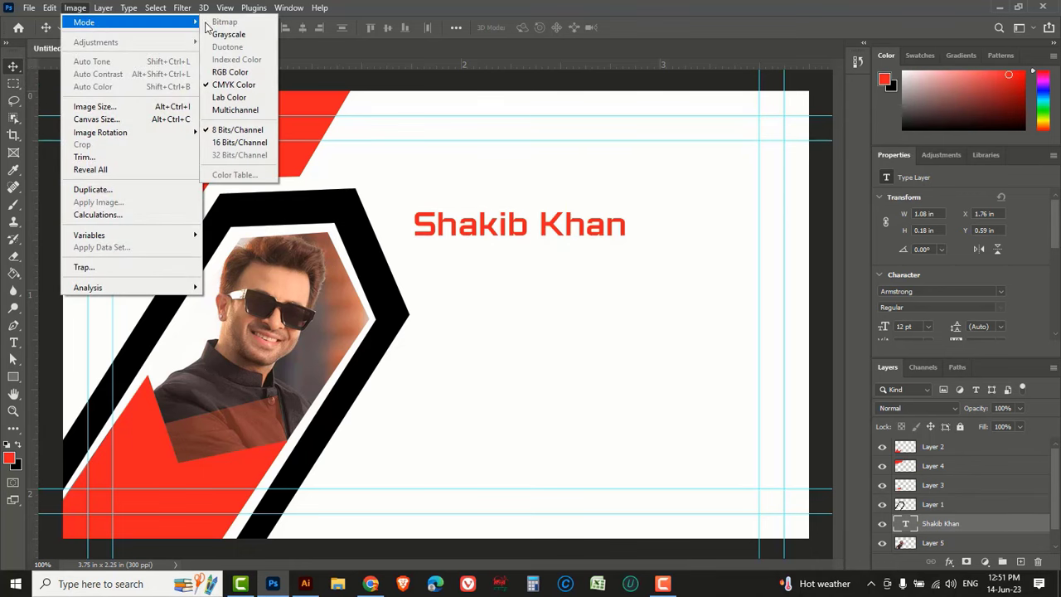
{"action": "mouse_move", "coordinate": [84, 22]}
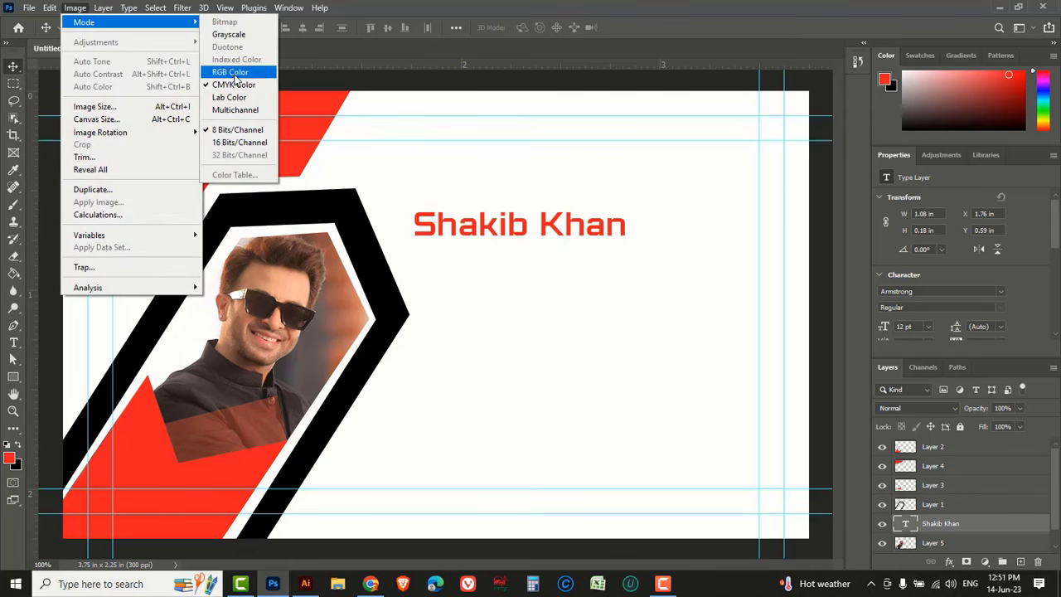
{"action": "left_click", "coordinate": [235, 73]}
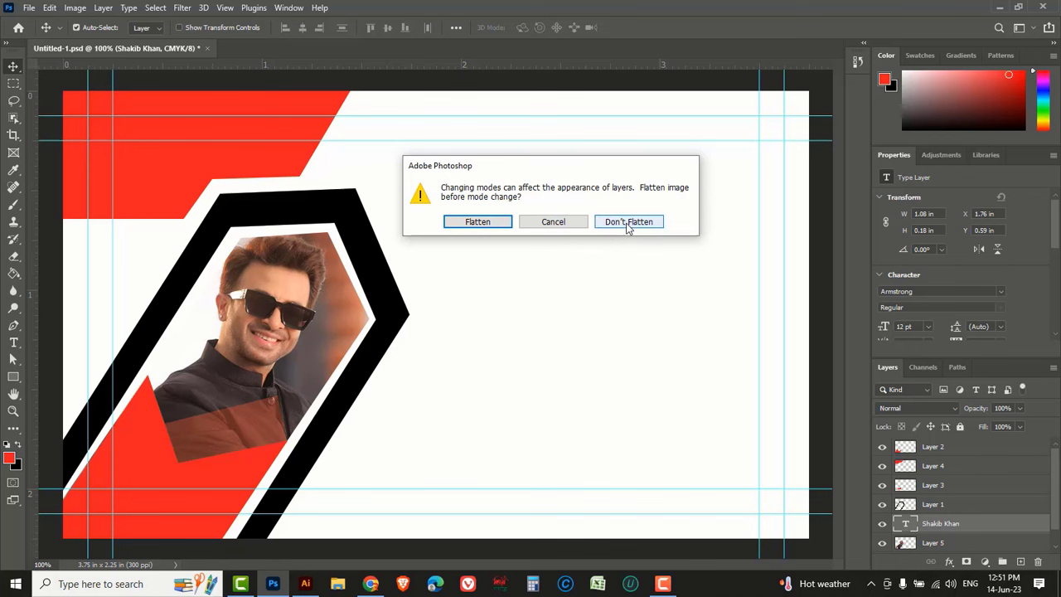
{"action": "left_click", "coordinate": [628, 224]}
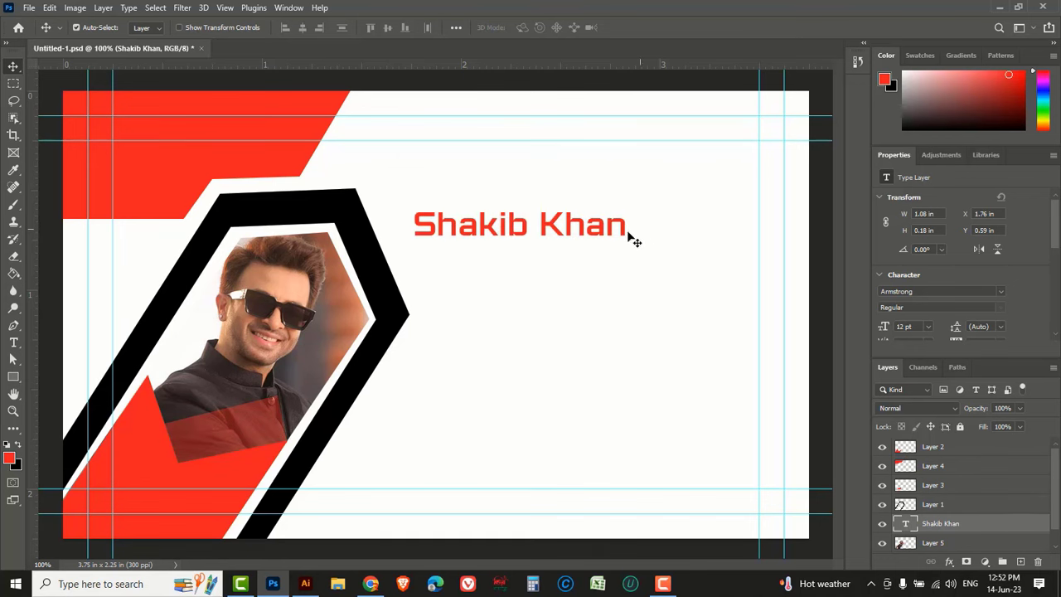
{"action": "left_click", "coordinate": [13, 344]}
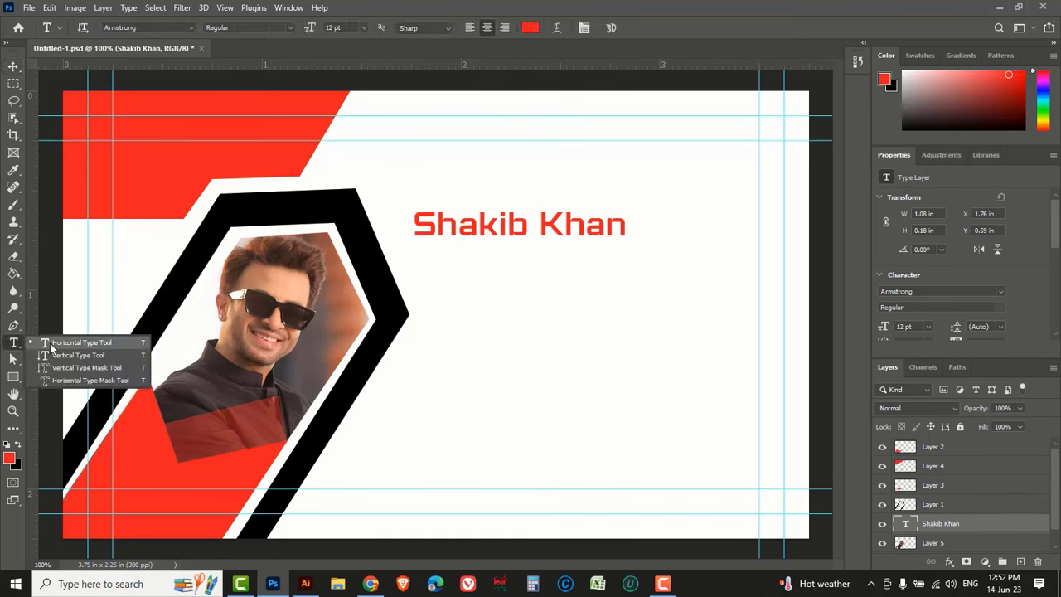
Recolour the surname in the name text to black.
{"action": "left_click", "coordinate": [51, 343]}
{"action": "left_click_drag", "start_coordinate": [541, 228], "coordinate": [624, 229]}
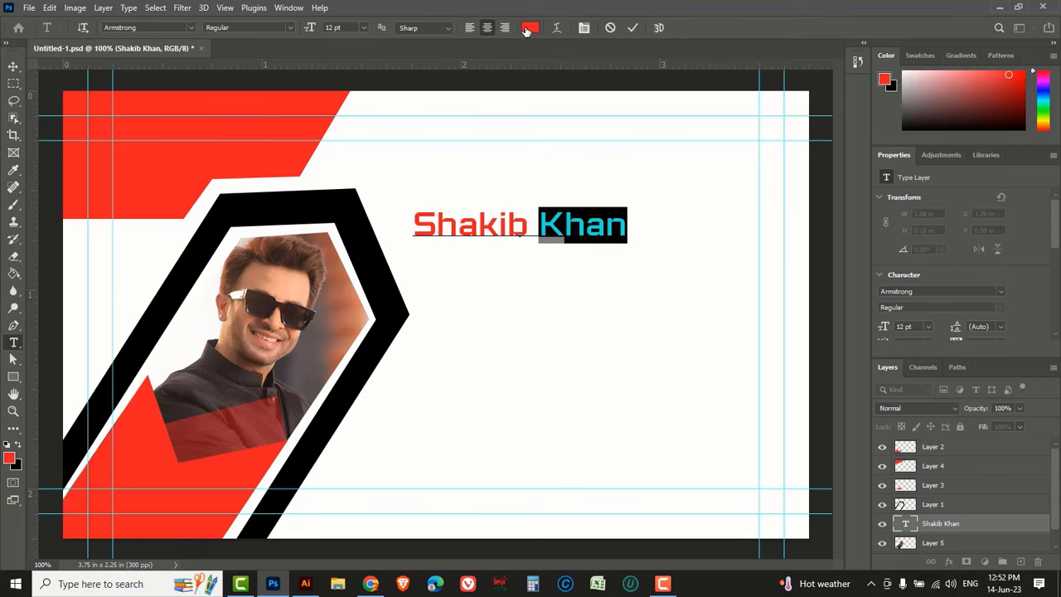
{"action": "left_click", "coordinate": [528, 29]}
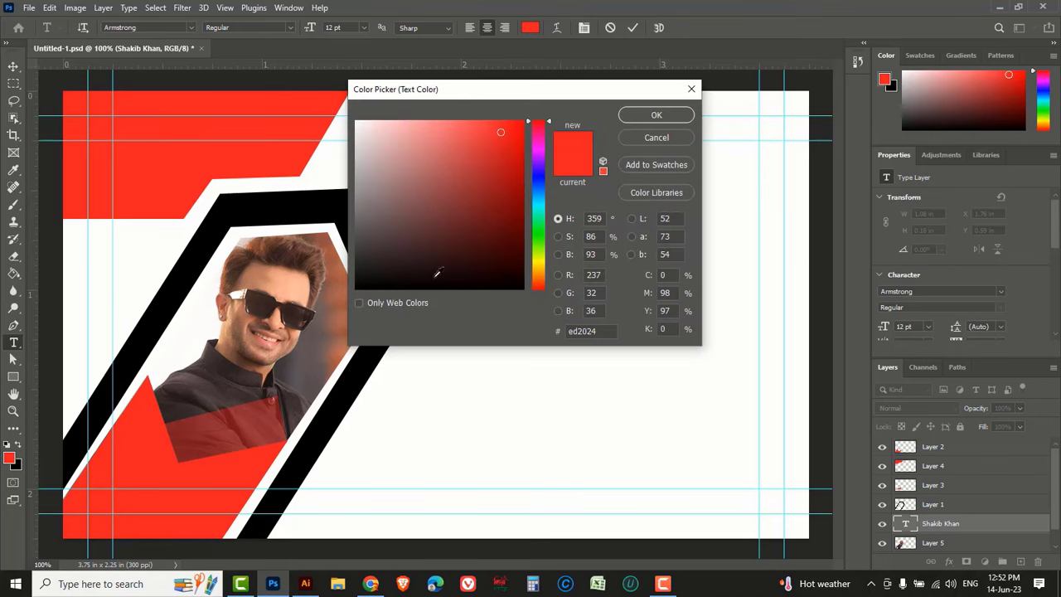
{"action": "left_click", "coordinate": [361, 286]}
{"action": "left_click", "coordinate": [633, 117]}
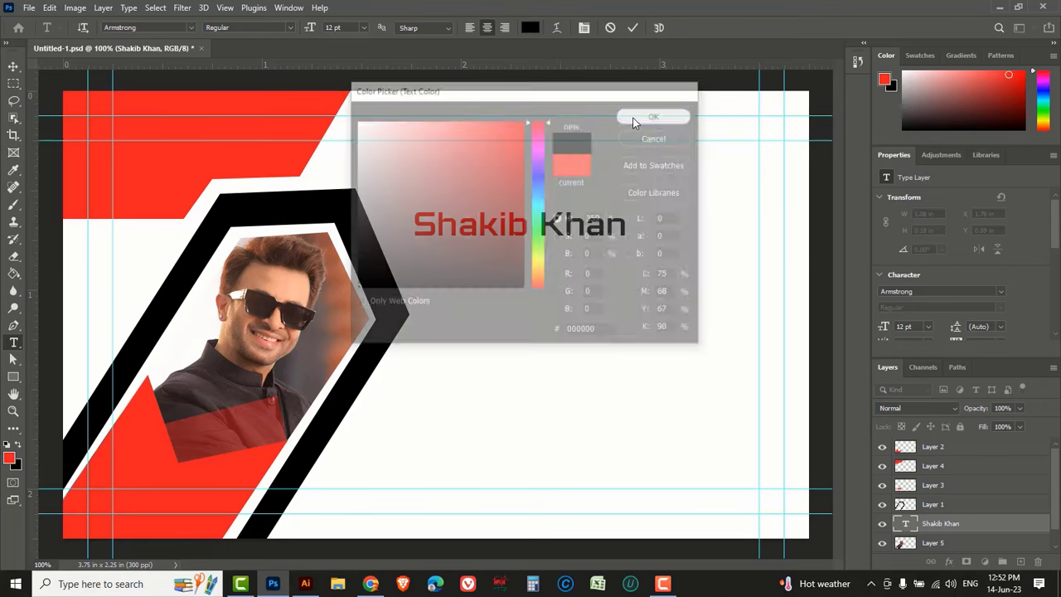
Move the name text higher and to the right on the card.
{"action": "left_click", "coordinate": [14, 66]}
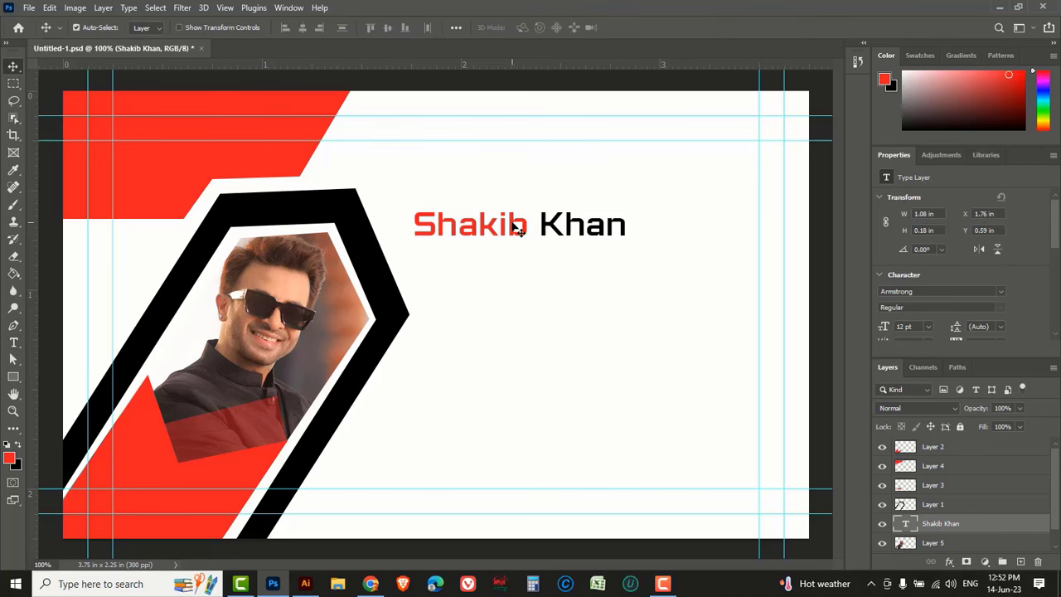
{"action": "left_click_drag", "start_coordinate": [518, 230], "coordinate": [589, 202]}
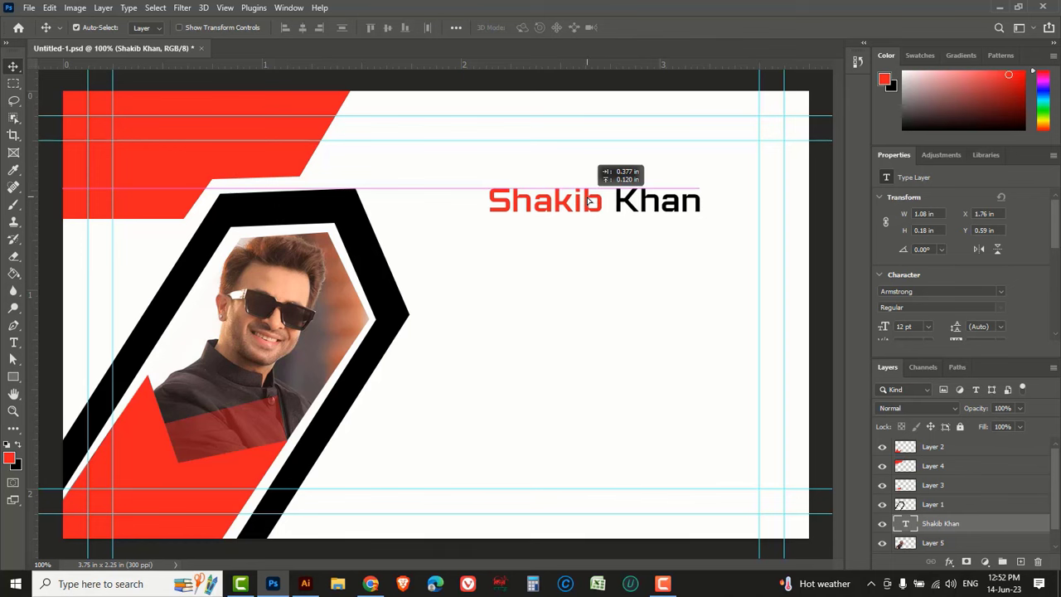
{"action": "mouse_move", "coordinate": [589, 202]}
{"action": "left_mouse_down"}
{"action": "mouse_move", "coordinate": [599, 196]}
{"action": "mouse_move", "coordinate": [578, 238]}
{"action": "left_mouse_up"}
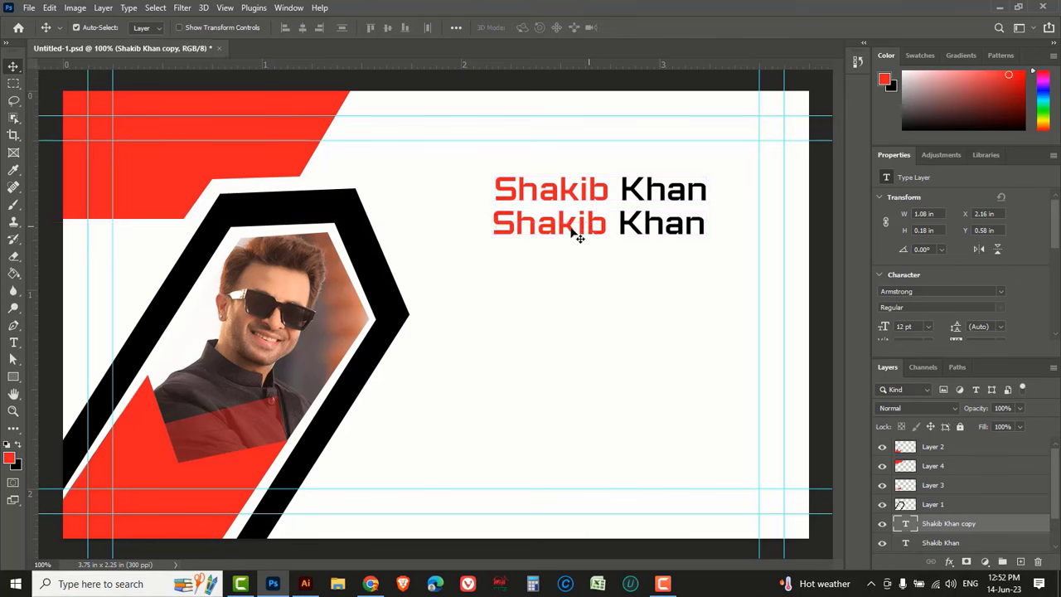
Replace the duplicated name line with 'Film Actor' in black (000000).
{"action": "left_click", "coordinate": [14, 344]}
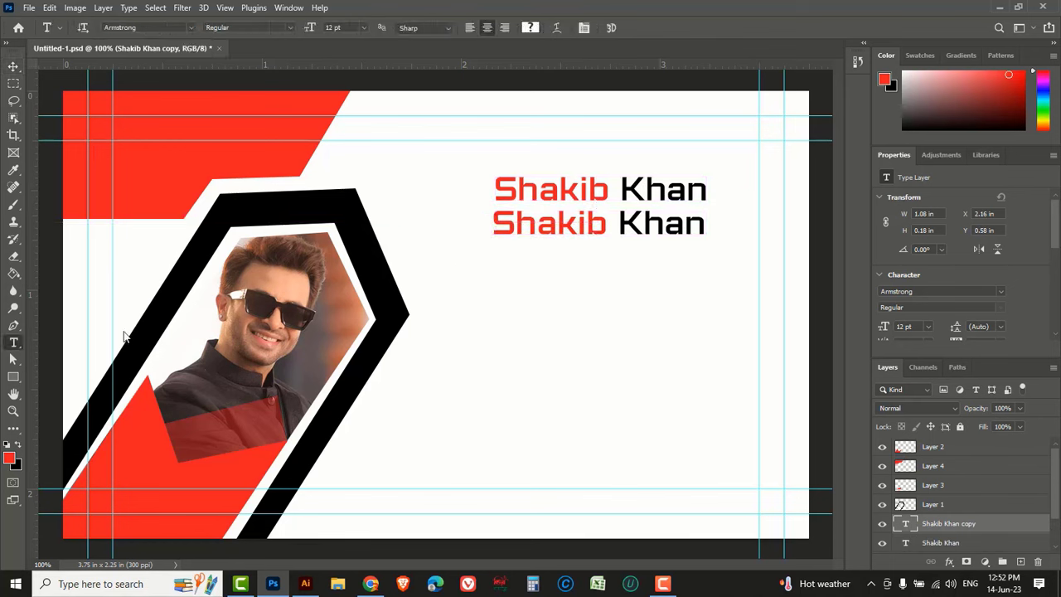
{"action": "triple_click", "coordinate": [557, 229]}
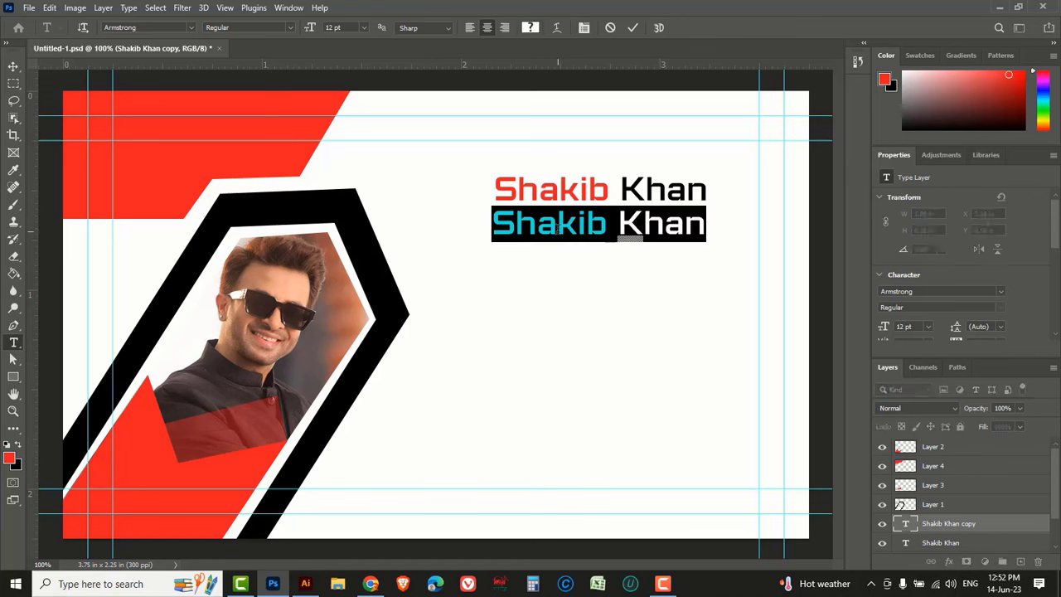
{"action": "type", "text": "Film"}
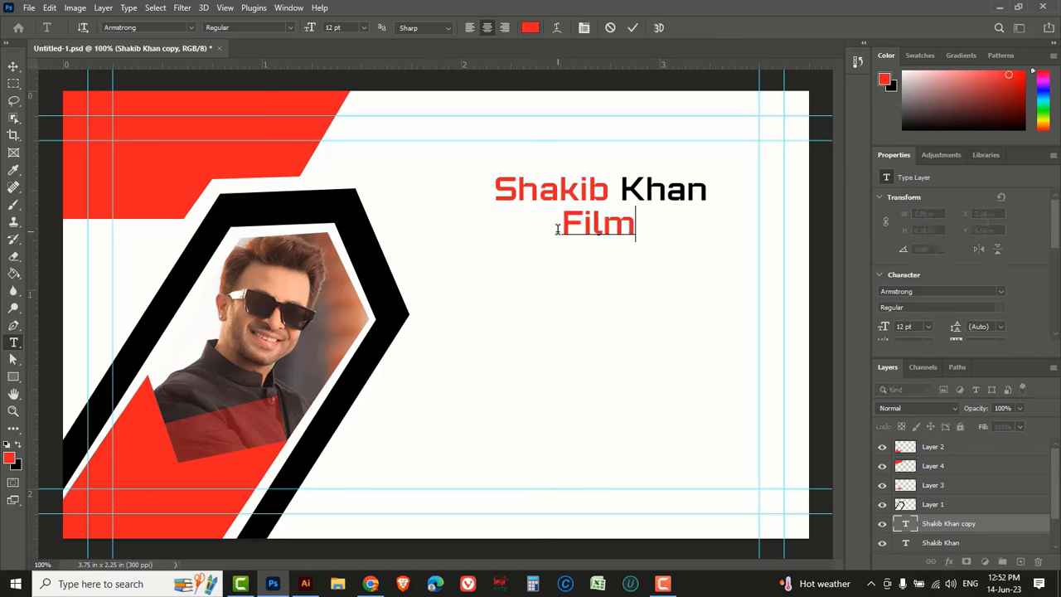
{"action": "type", "text": " A"}
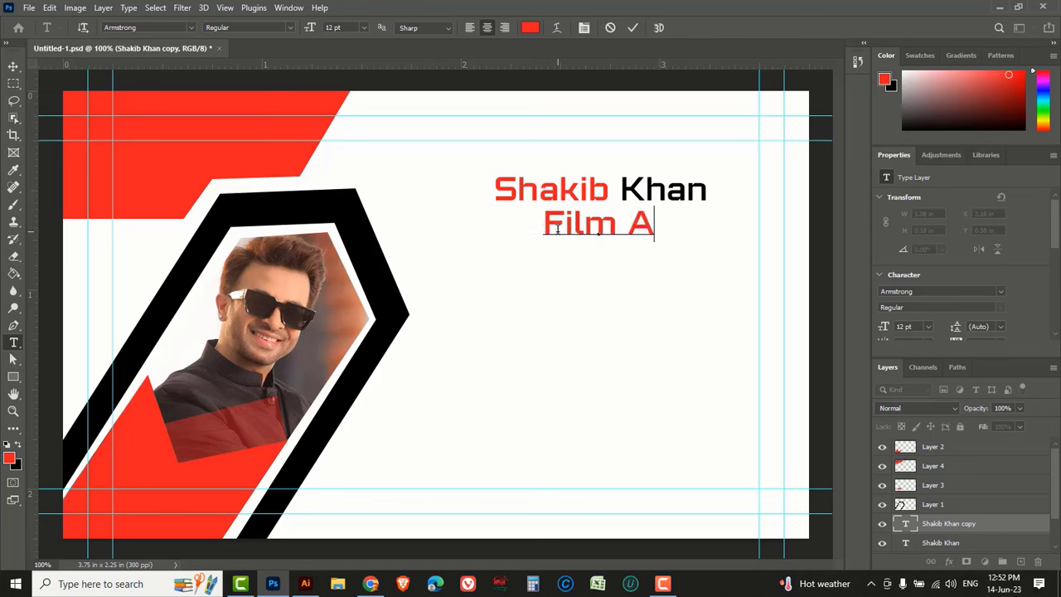
{"action": "type", "text": "ctor"}
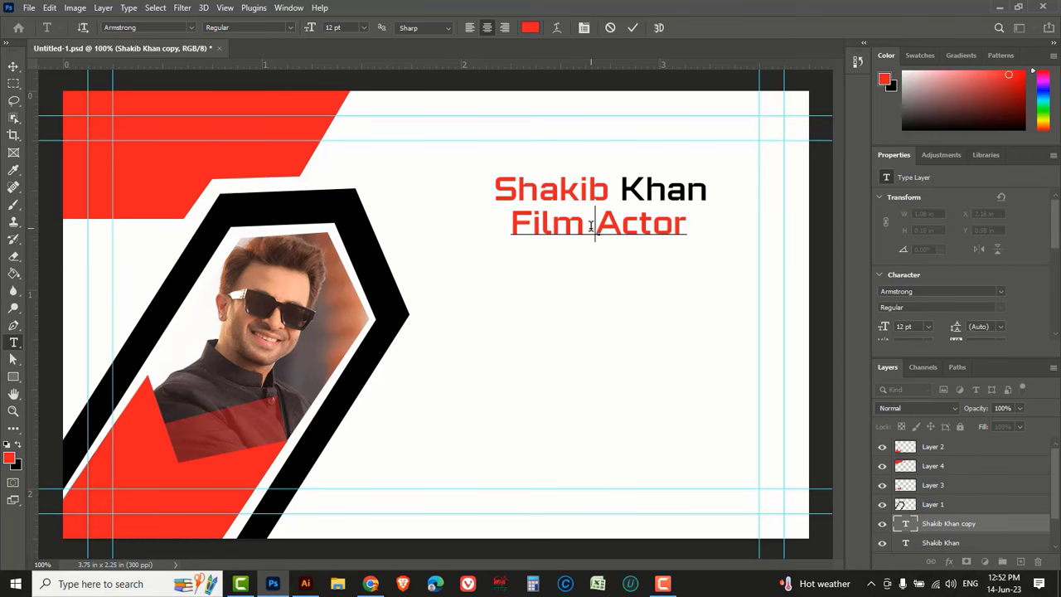
{"action": "double_click", "coordinate": [580, 228]}
{"action": "key", "text": "ctrl+a"}
{"action": "left_click", "coordinate": [530, 27]}
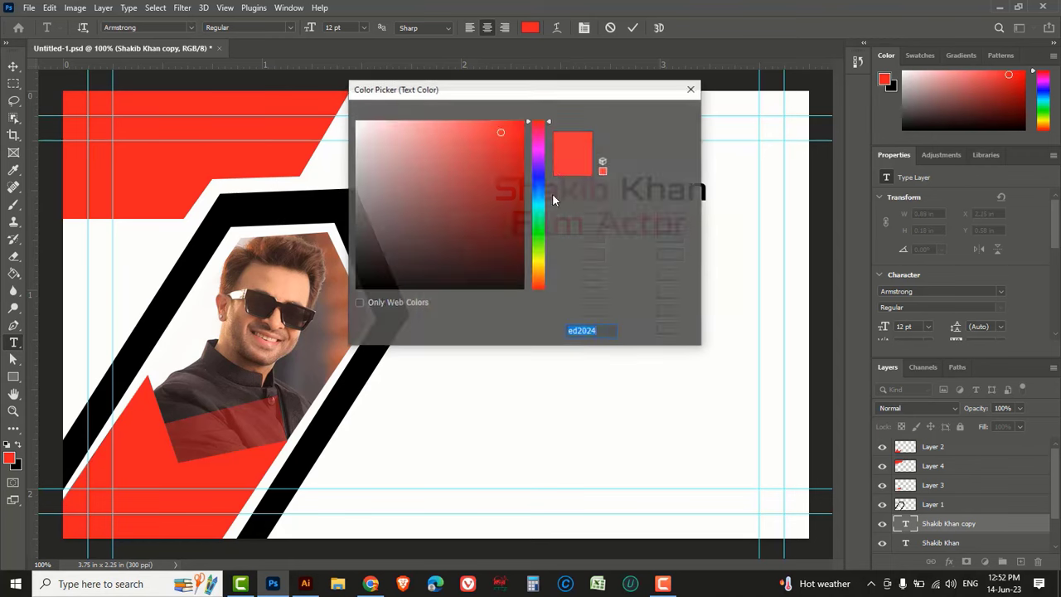
{"action": "type", "text": "000000"}
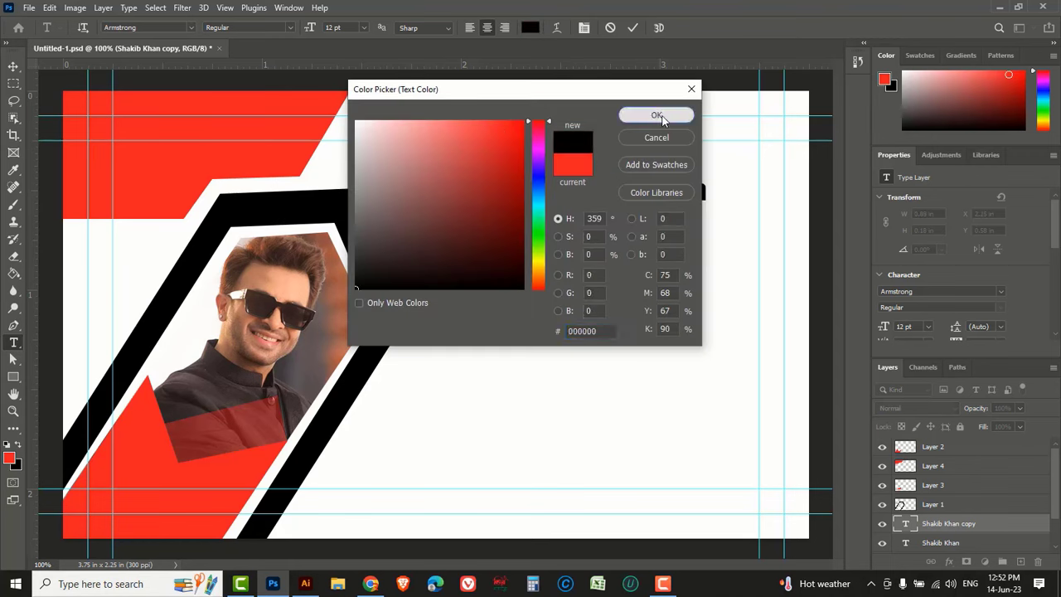
{"action": "left_click", "coordinate": [657, 116]}
{"action": "key", "text": "ctrl+Return"}
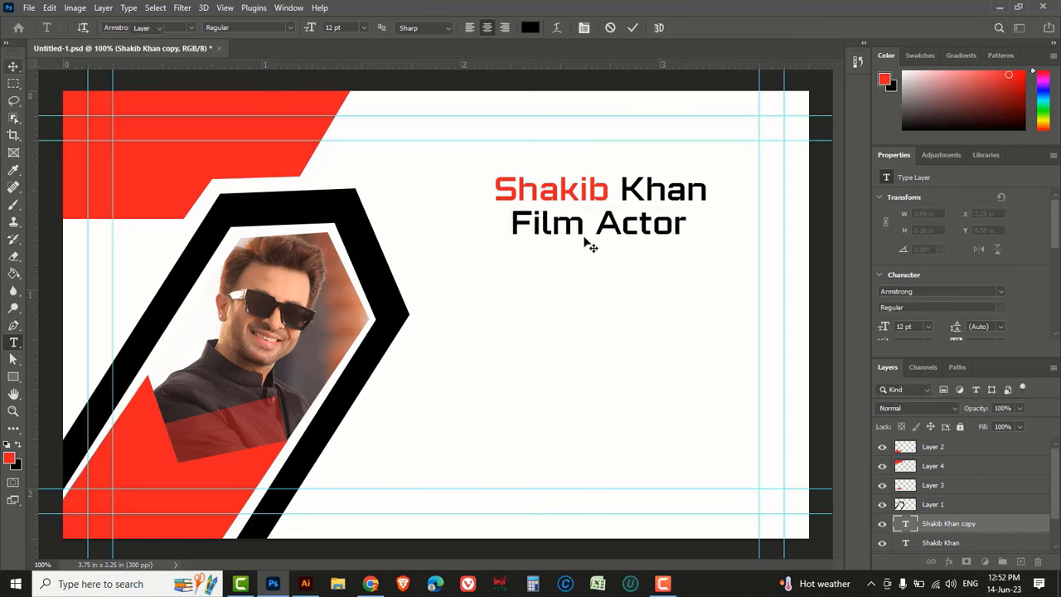
{"action": "key", "text": "v"}
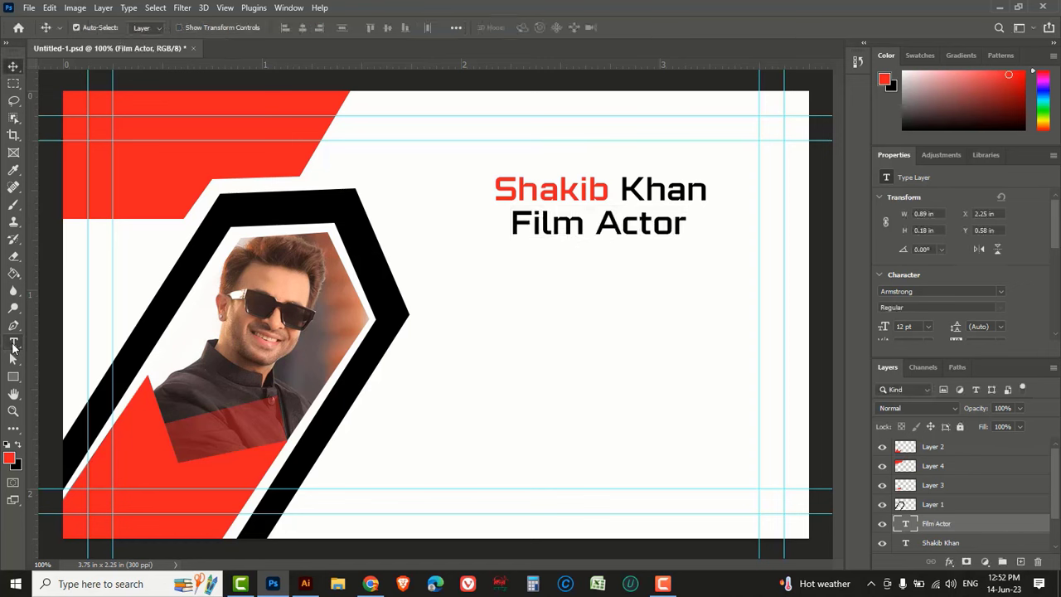
Set 'Film Actor' to 10 pt and move it right, under the name's right edge.
{"action": "left_click", "coordinate": [13, 344]}
{"action": "left_click", "coordinate": [50, 344]}
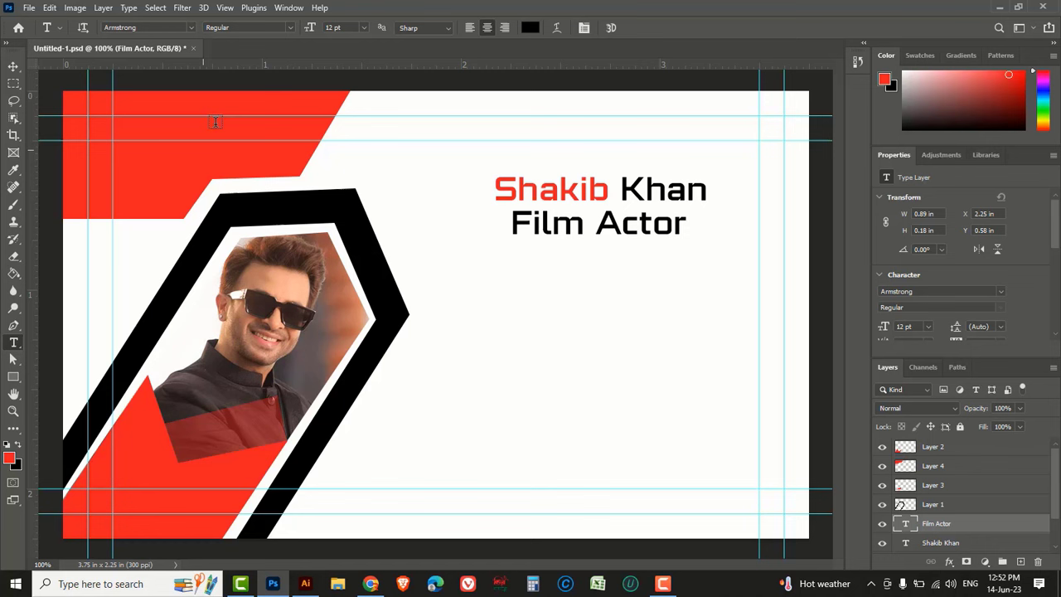
{"action": "left_click", "coordinate": [362, 28]}
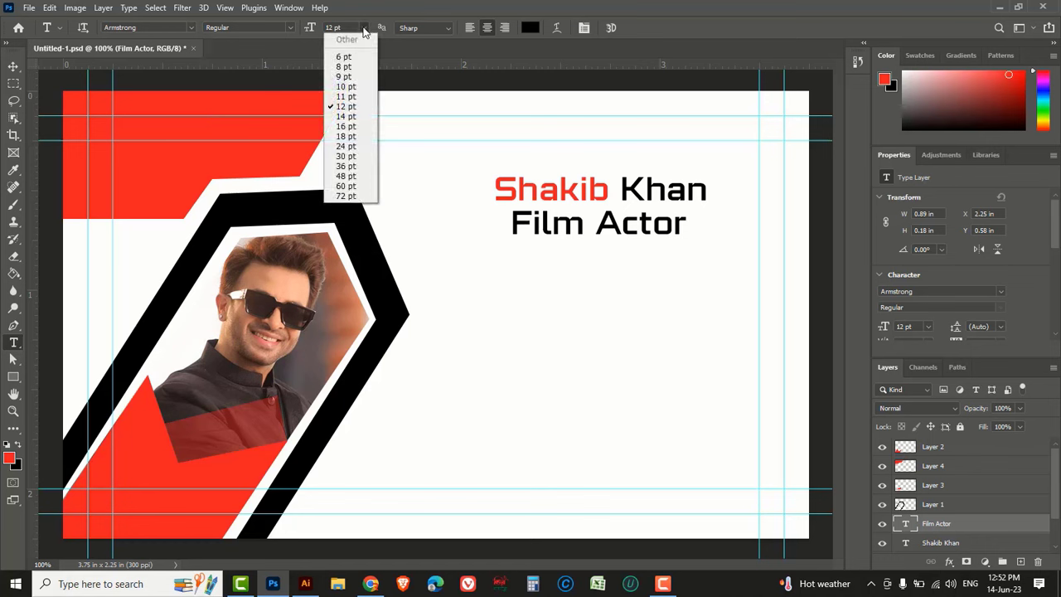
{"action": "left_click", "coordinate": [349, 87]}
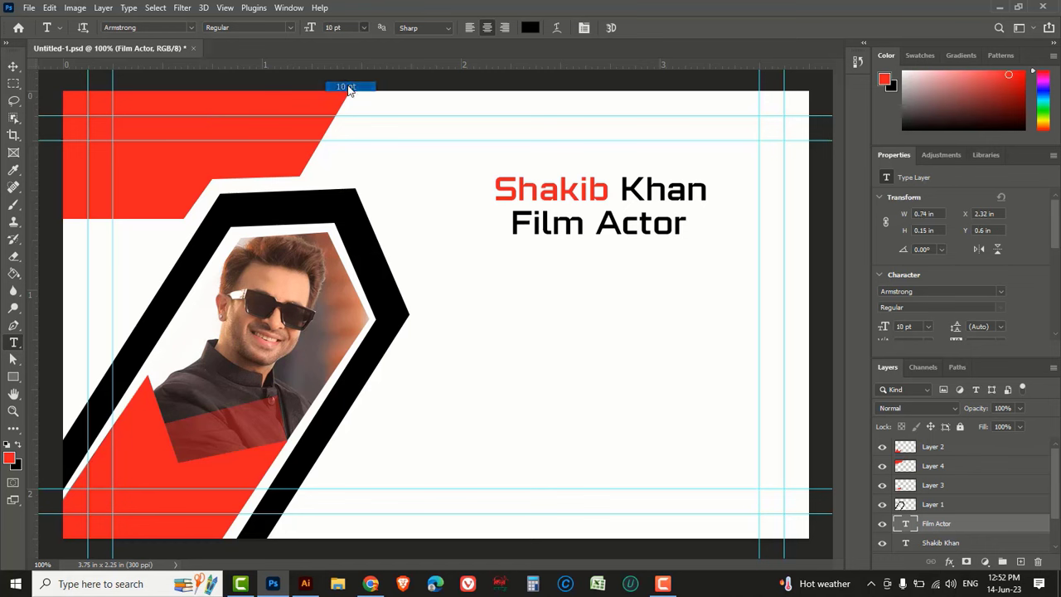
{"action": "left_click", "coordinate": [12, 70]}
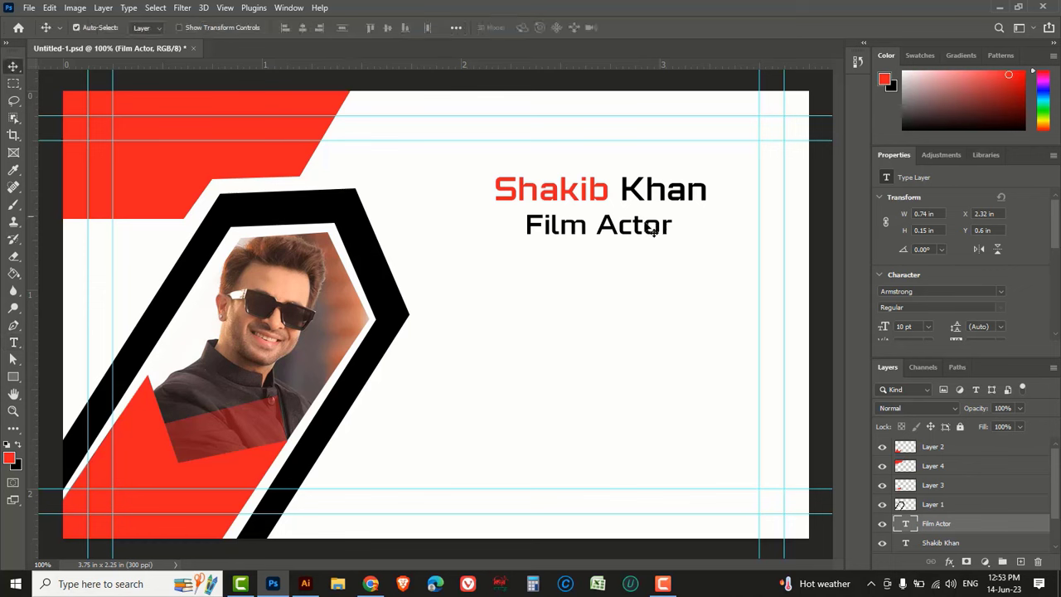
{"action": "left_click_drag", "start_coordinate": [606, 225], "coordinate": [639, 222]}
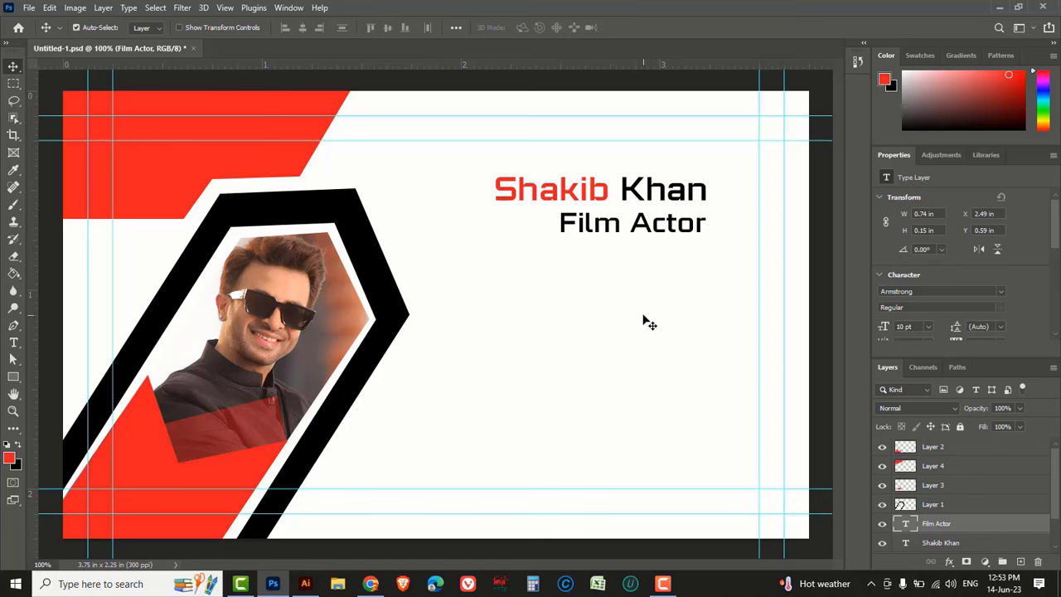
Scale the name text to about 115%, making it 13.77 pt.
{"action": "left_click", "coordinate": [520, 201]}
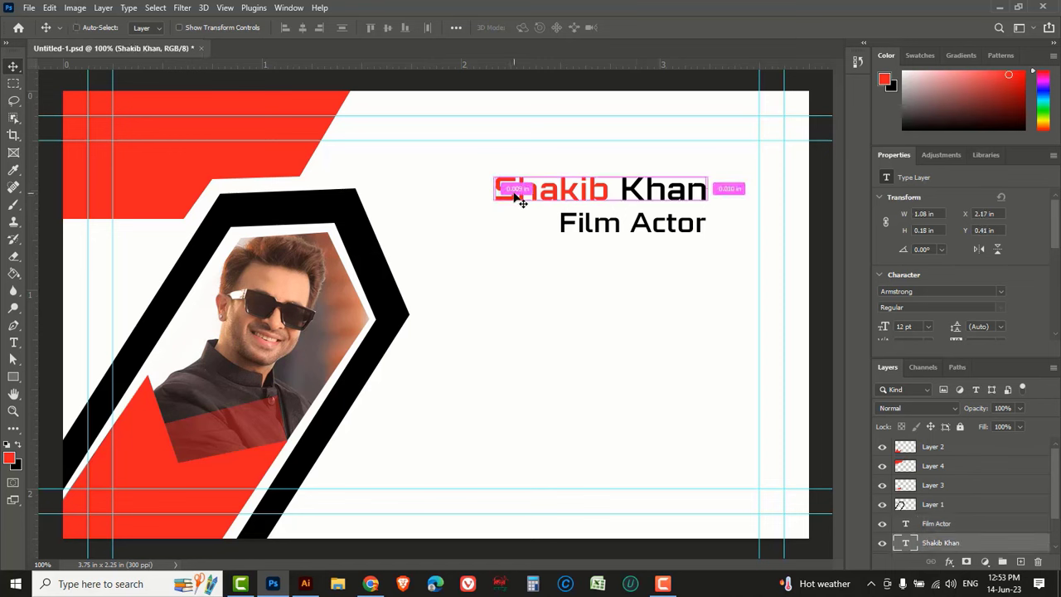
{"action": "key", "text": "ctrl+t"}
{"action": "left_click_drag", "start_coordinate": [495, 178], "coordinate": [466, 160]}
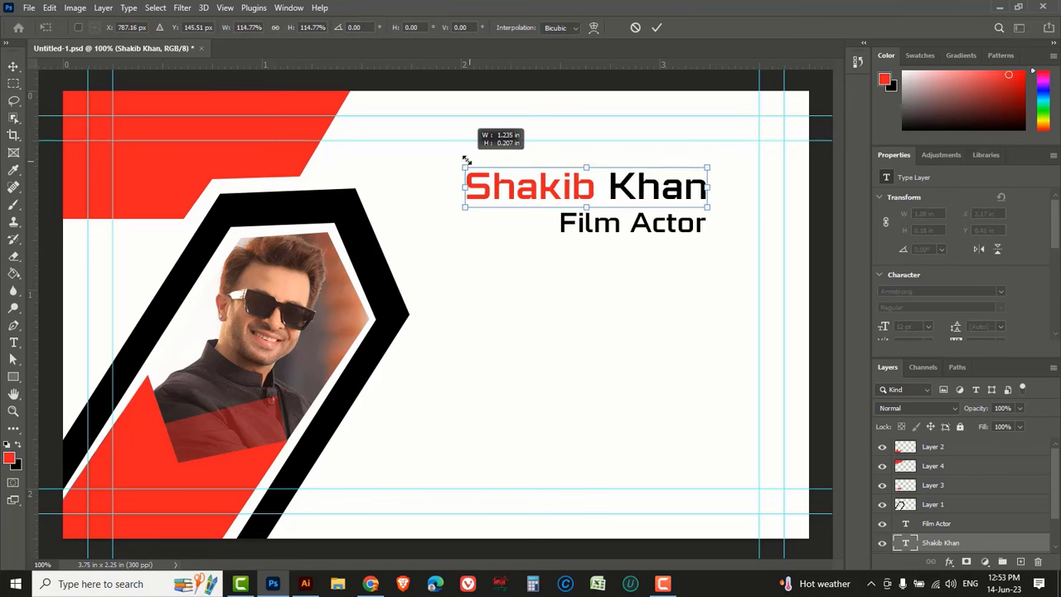
{"action": "left_click", "coordinate": [657, 29]}
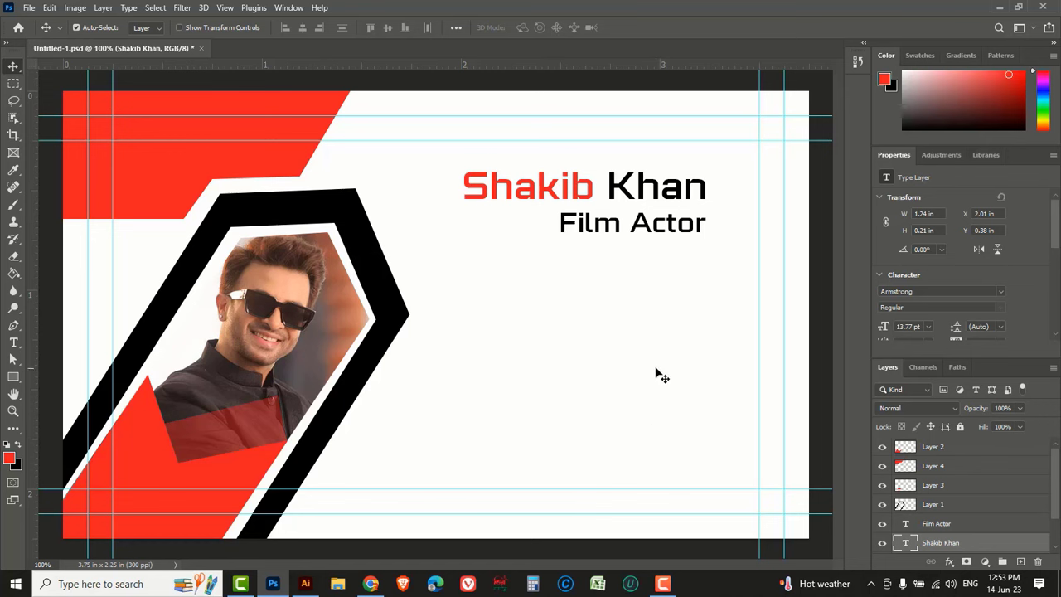
{"action": "left_click", "coordinate": [625, 228]}
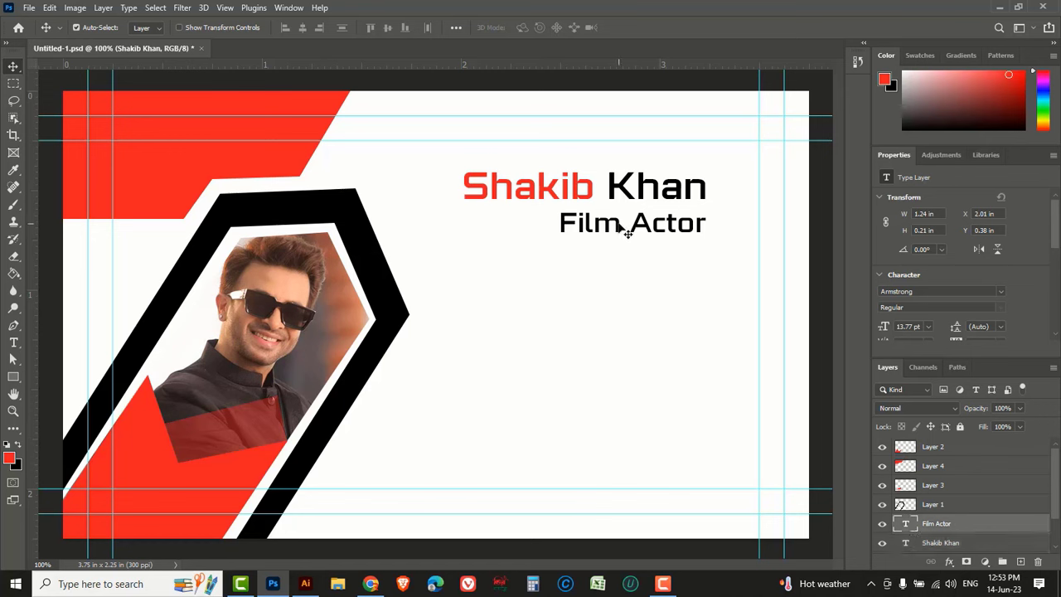
{"action": "left_click_drag", "start_coordinate": [626, 229], "coordinate": [621, 305], "text": "alt"}
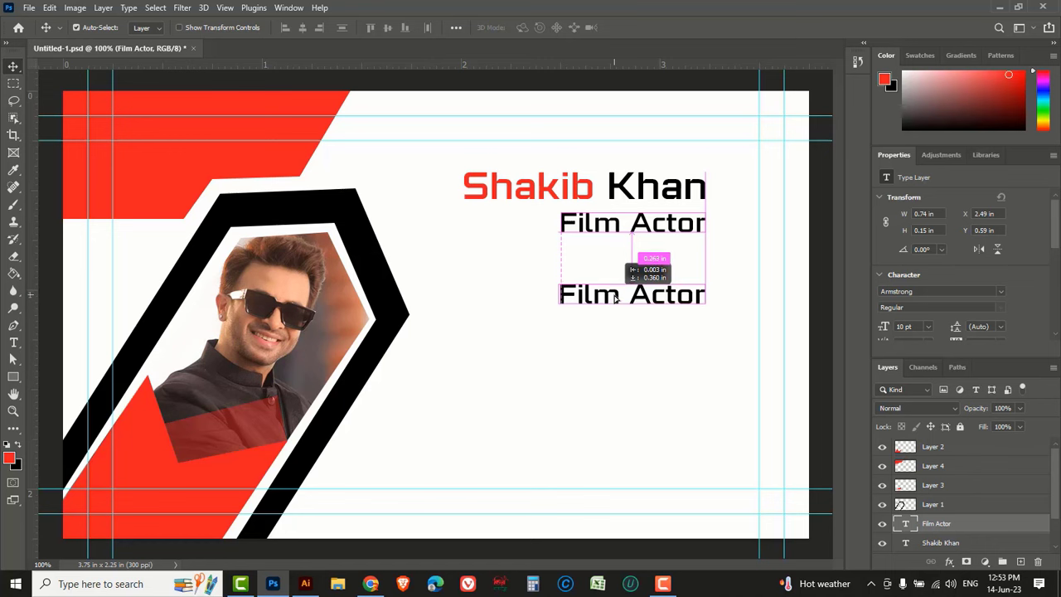
{"action": "key", "text": "t"}
{"action": "left_click", "coordinate": [614, 294]}
{"action": "double_click", "coordinate": [613, 295]}
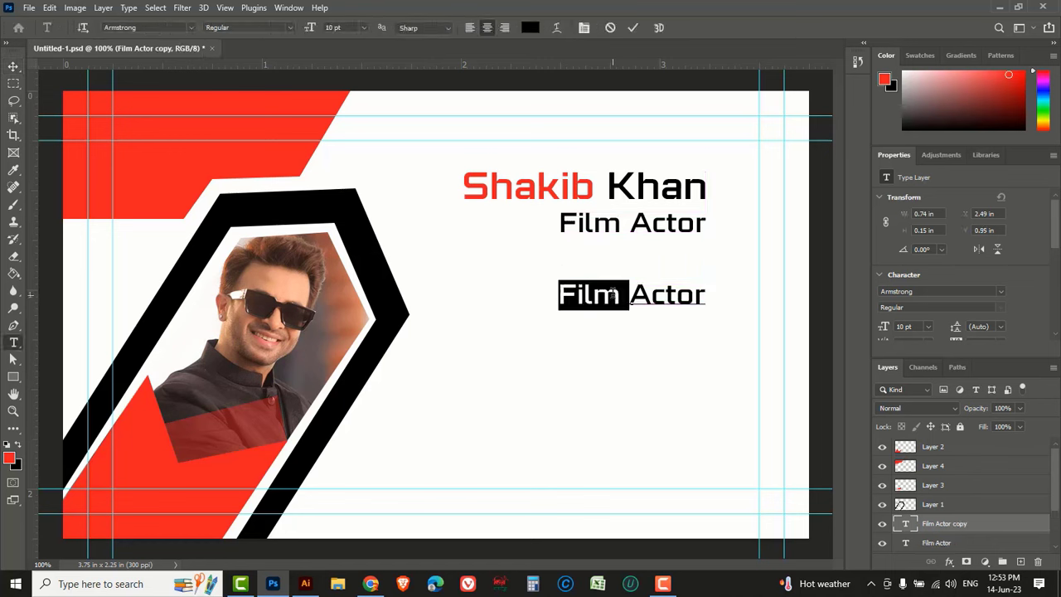
{"action": "key", "text": "ctrl+a"}
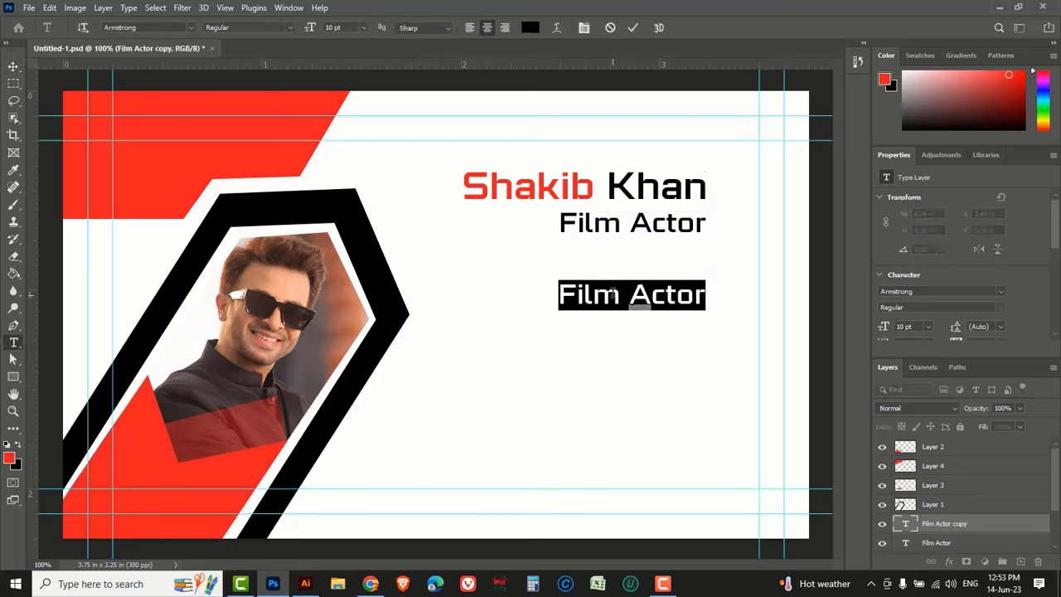
{"action": "type", "text": "00 123 "}
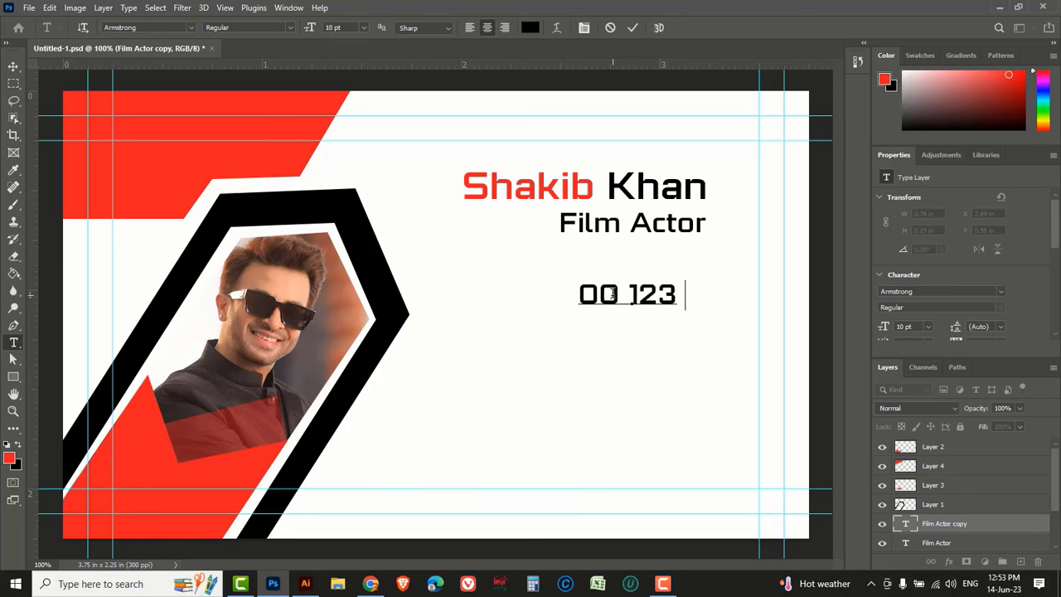
{"action": "type", "text": "456 789"}
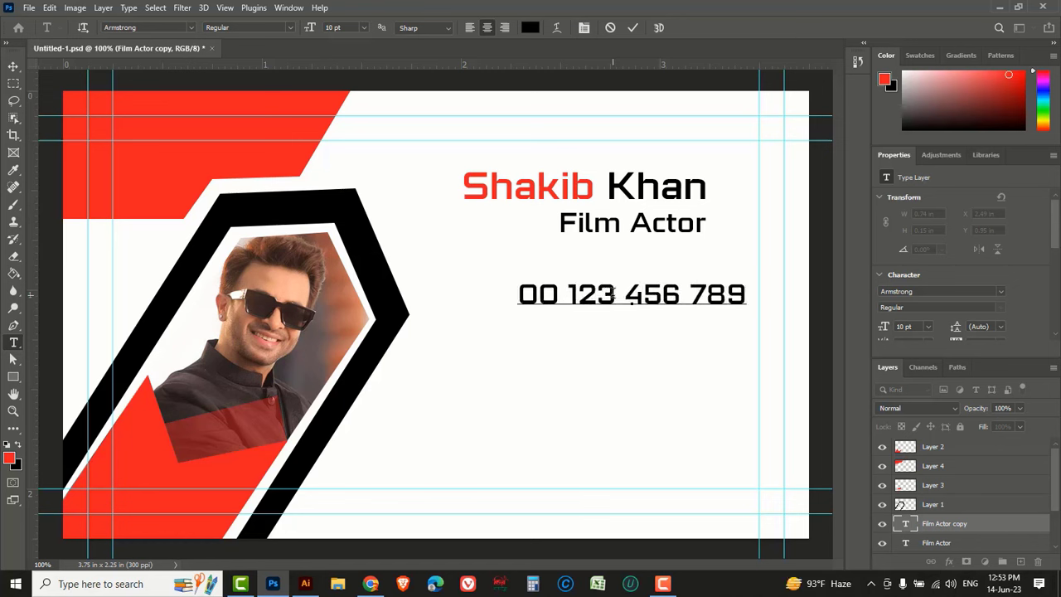
{"action": "key", "text": "Return"}
{"action": "type", "text": "00 "}
{"action": "type", "text": "12"}
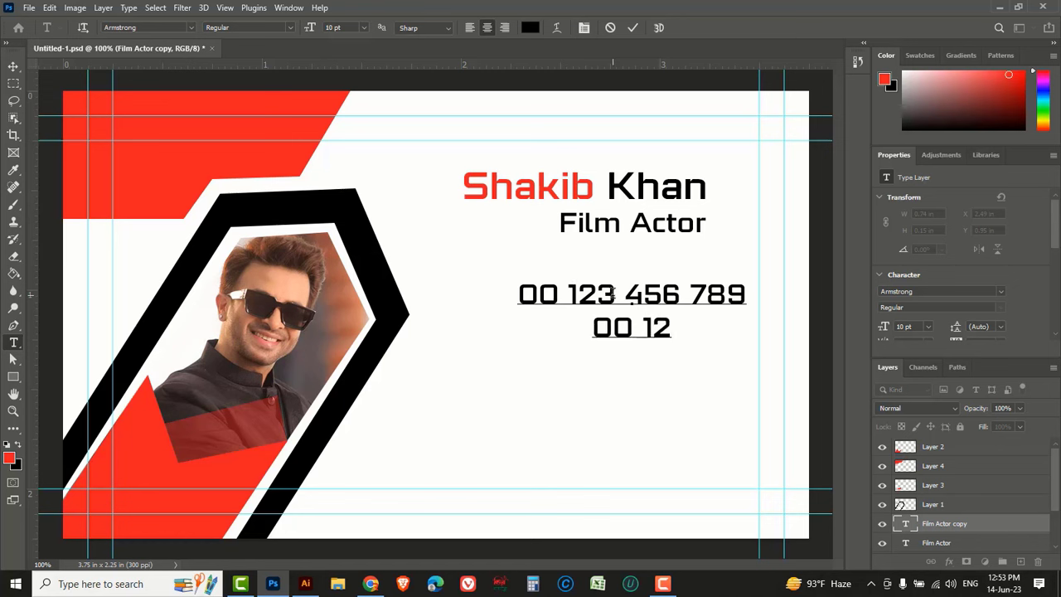
{"action": "type", "text": "3 456 "}
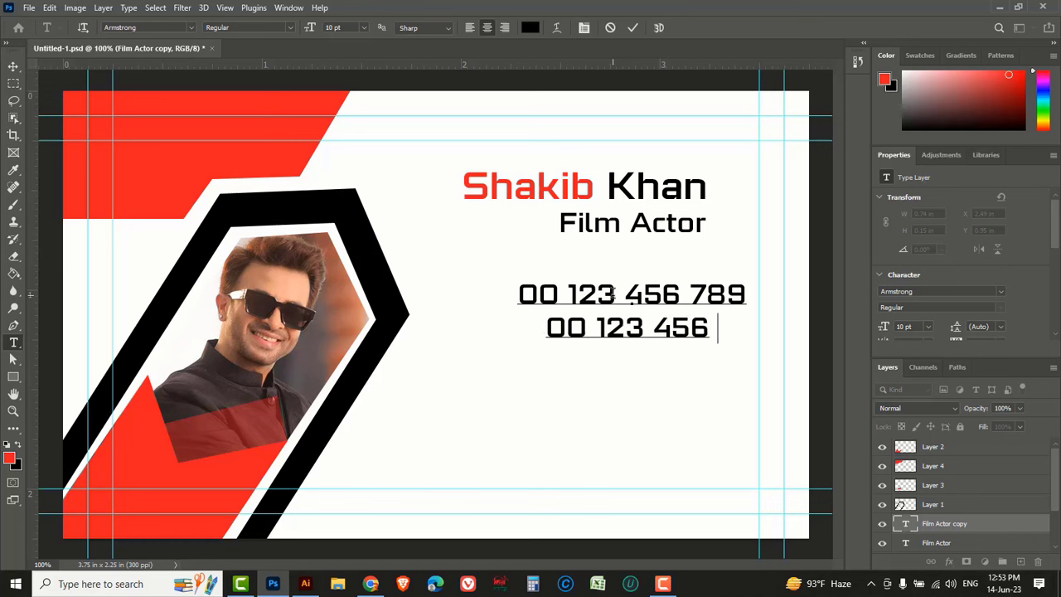
{"action": "type", "text": "789"}
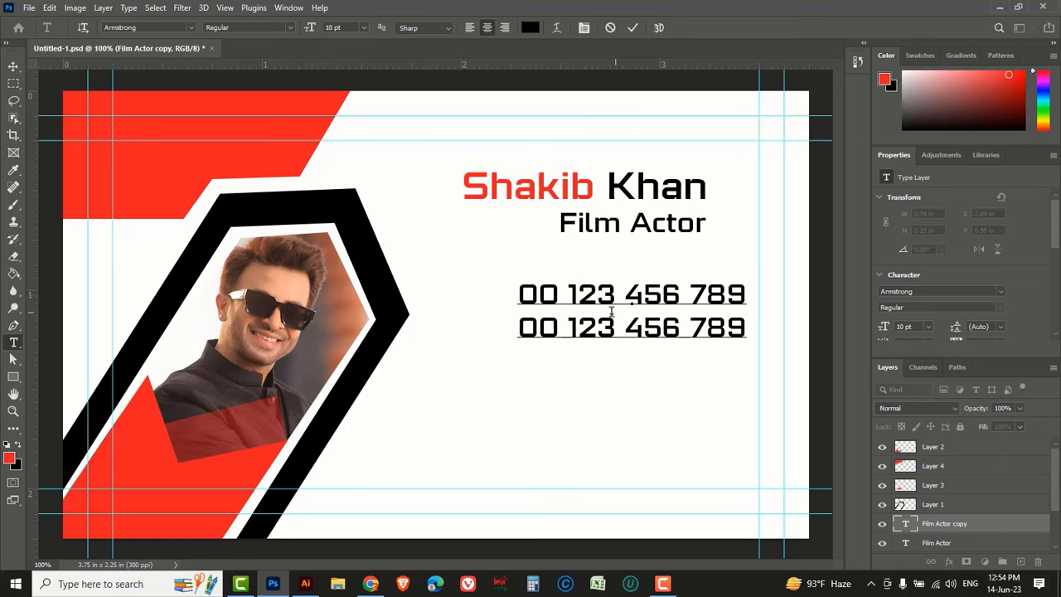
{"action": "left_click", "coordinate": [13, 67]}
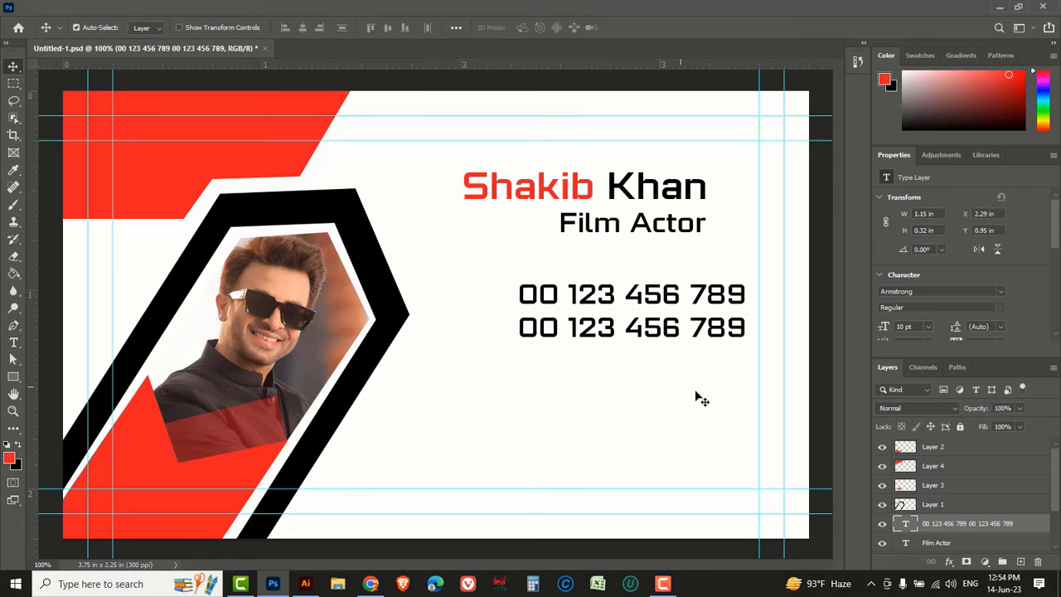
Scale the phone number block down to about 72% and shift it slightly left and down.
{"action": "key", "text": "ctrl"}
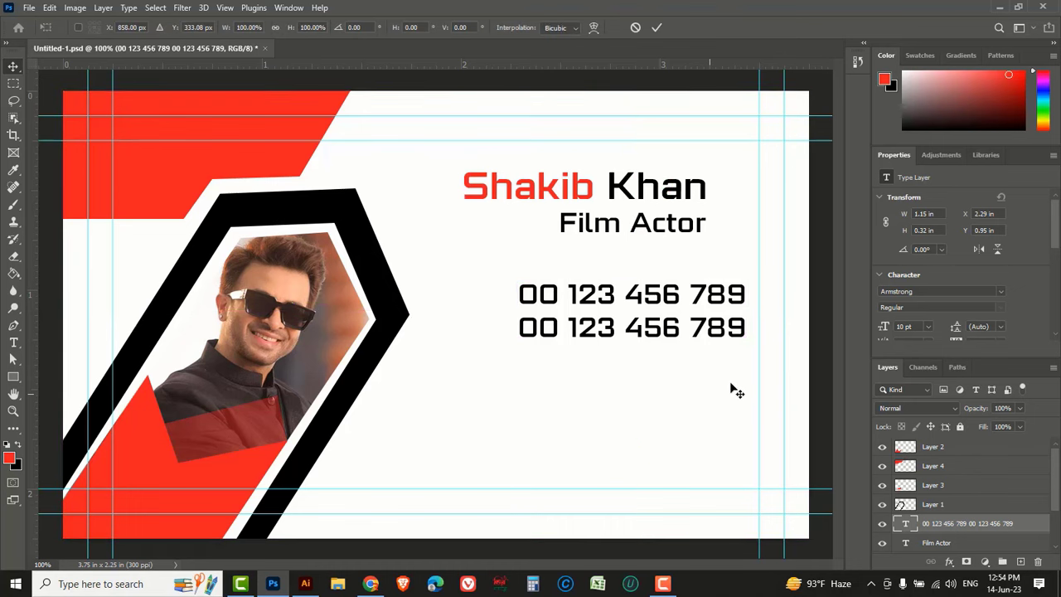
{"action": "key", "text": "ctrl+t"}
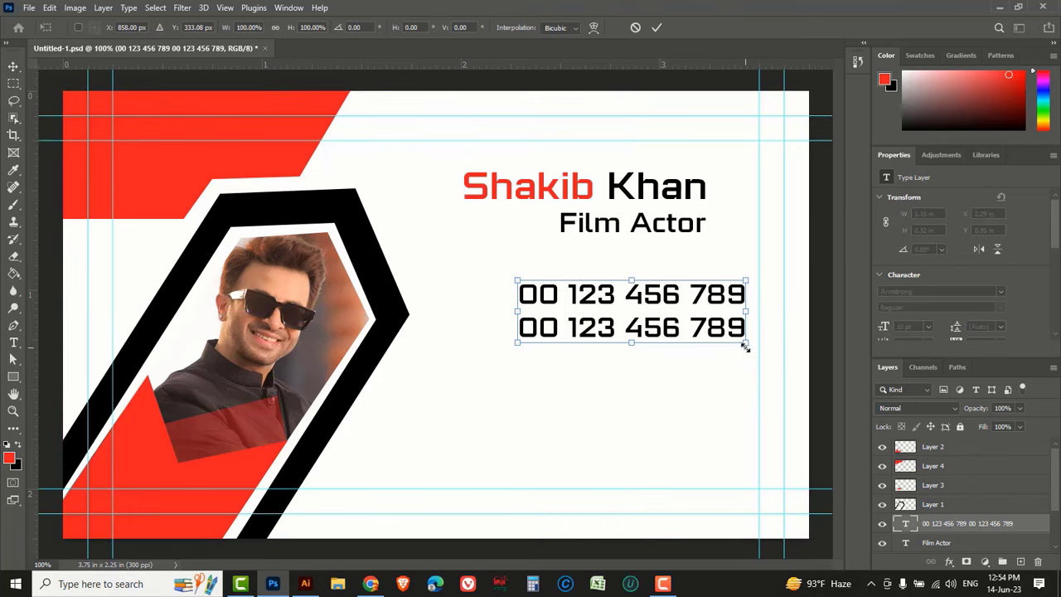
{"action": "left_click_drag", "start_coordinate": [745, 348], "coordinate": [687, 324]}
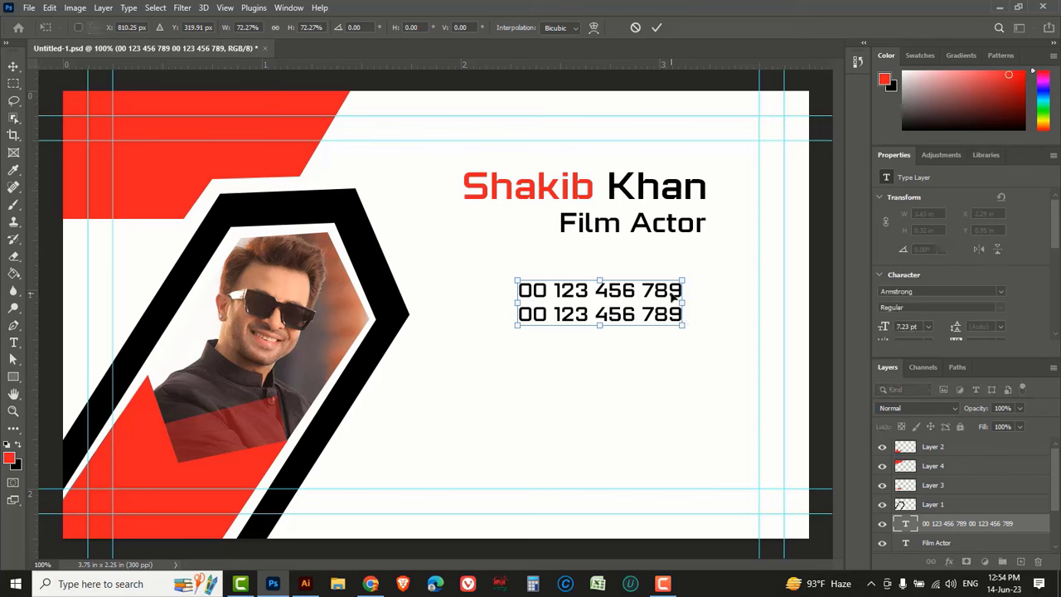
{"action": "left_click_drag", "start_coordinate": [673, 296], "coordinate": [661, 303]}
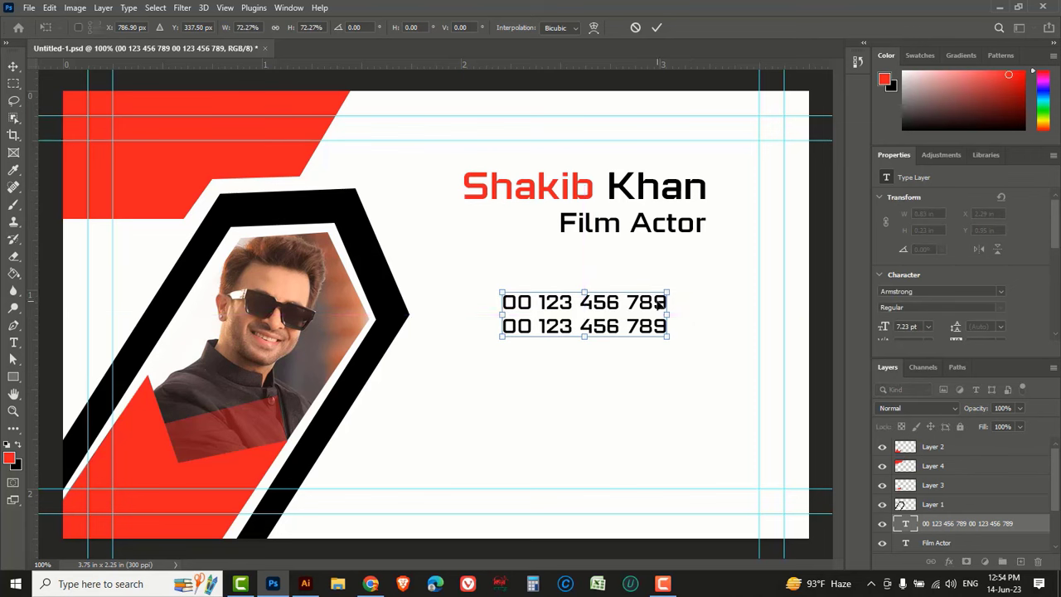
{"action": "left_click", "coordinate": [657, 30]}
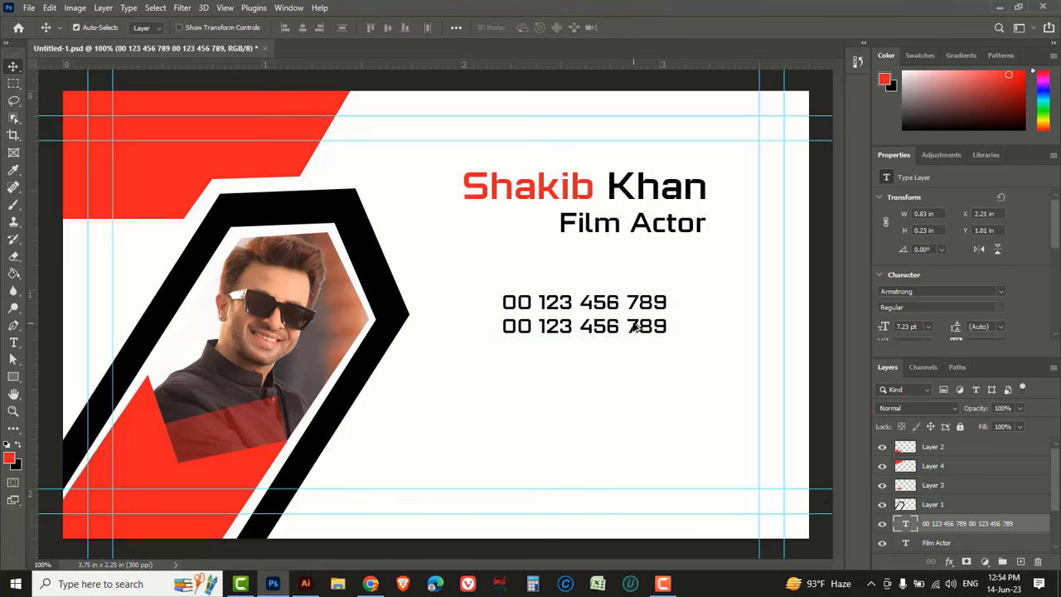
Duplicate the phone block below and replace its text with two e-mail addresses.
{"action": "left_click_drag", "start_coordinate": [630, 327], "coordinate": [631, 387]}
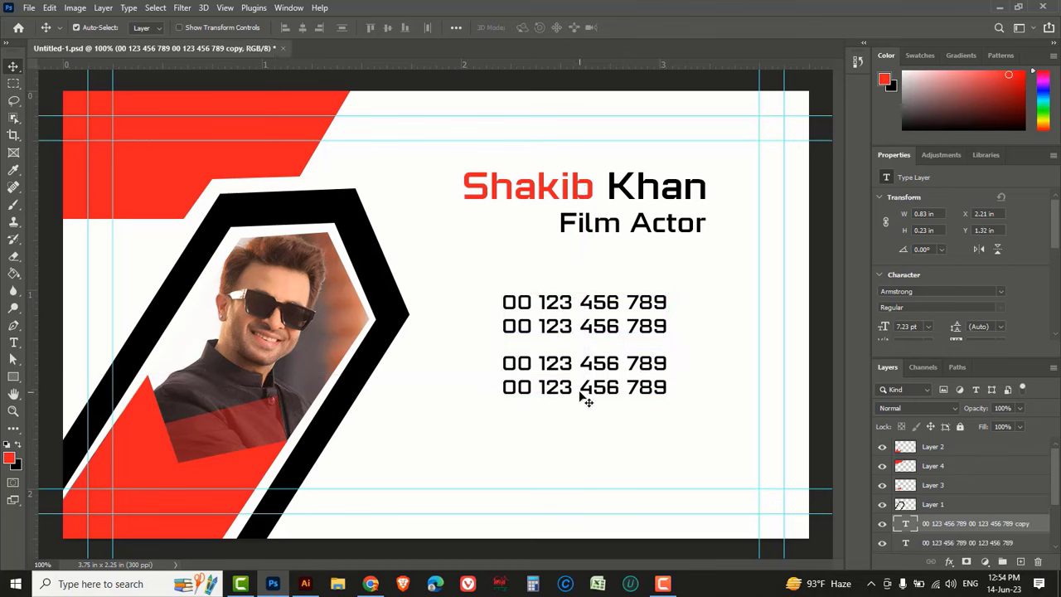
{"action": "left_click", "coordinate": [16, 343]}
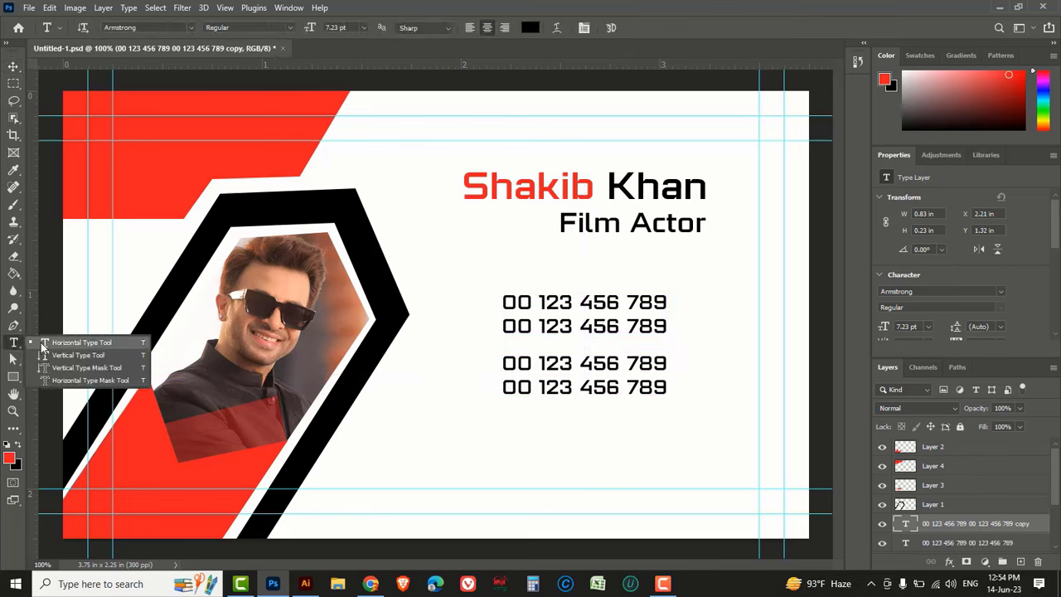
{"action": "left_click", "coordinate": [43, 346]}
{"action": "left_click_drag", "start_coordinate": [503, 364], "coordinate": [677, 401]}
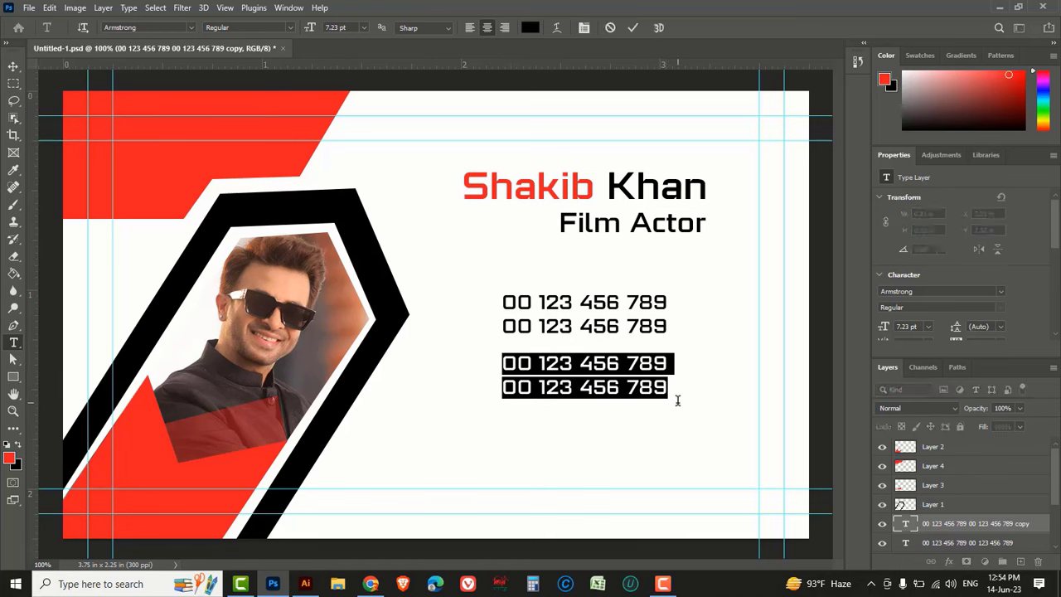
{"action": "key", "text": "BackSpace"}
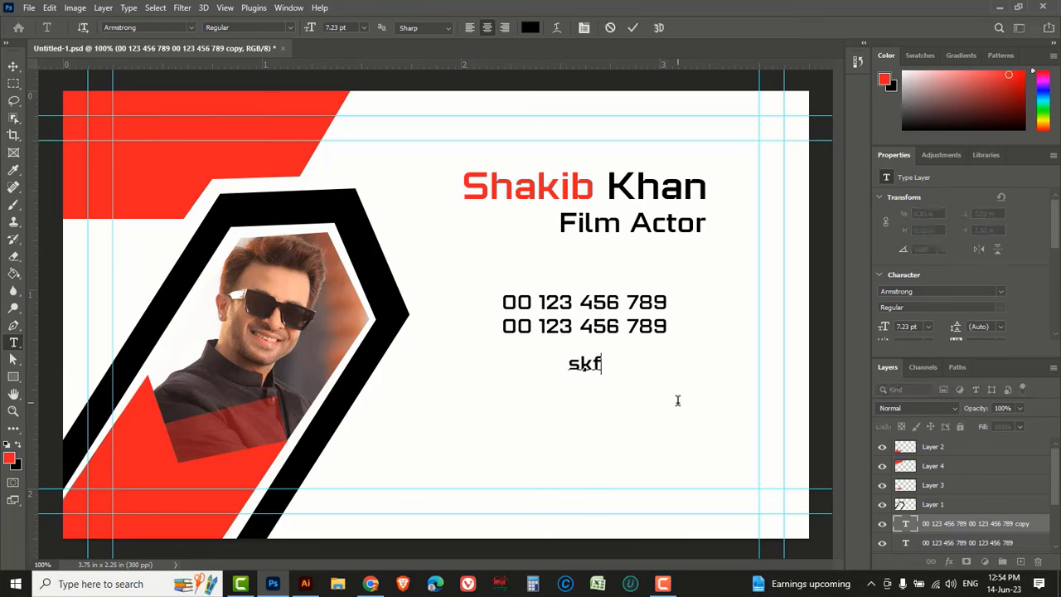
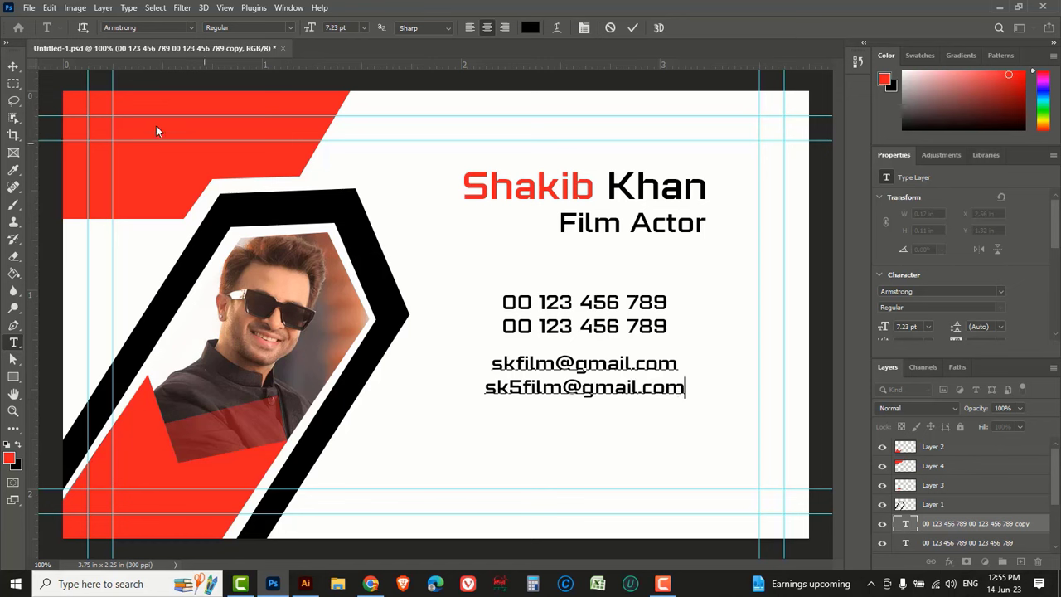
{"action": "left_click", "coordinate": [13, 66]}
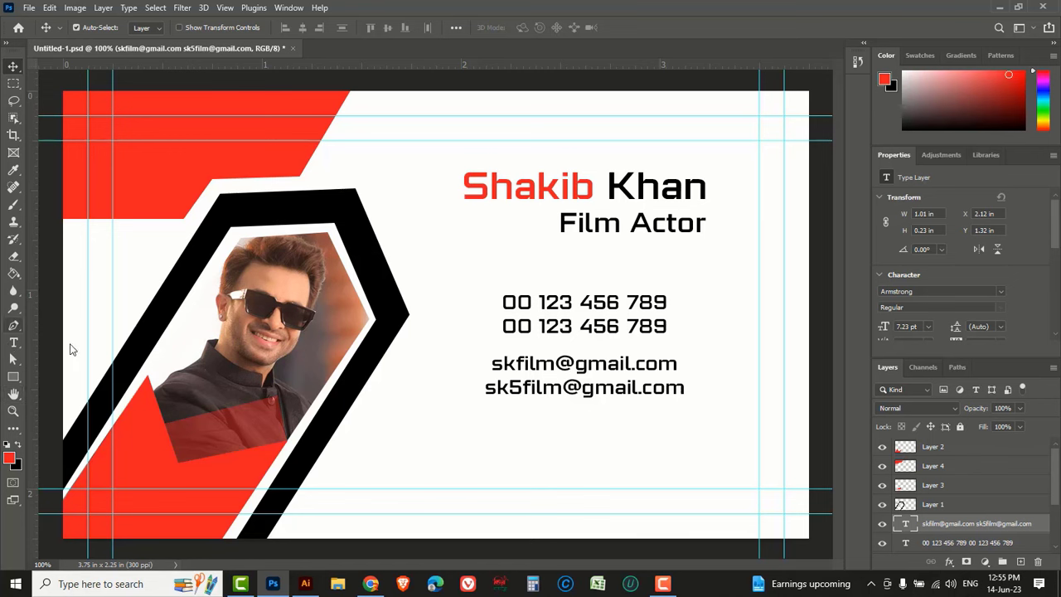
Right-align the two e-mail lines and move them flush under the phone numbers.
{"action": "right_click", "coordinate": [13, 325]}
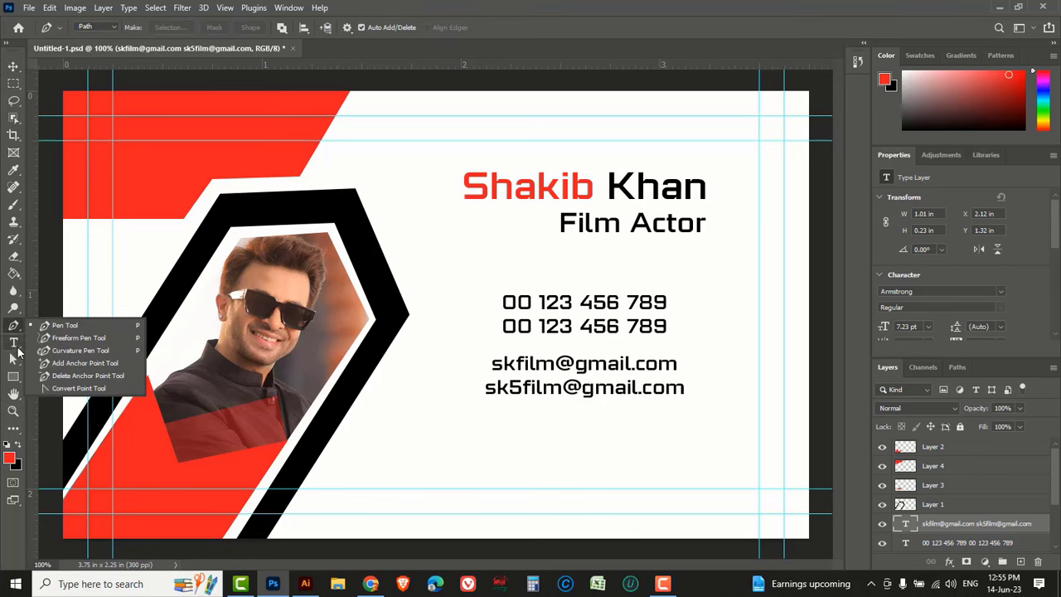
{"action": "left_click", "coordinate": [17, 347]}
{"action": "right_click", "coordinate": [18, 351]}
{"action": "left_click", "coordinate": [91, 343]}
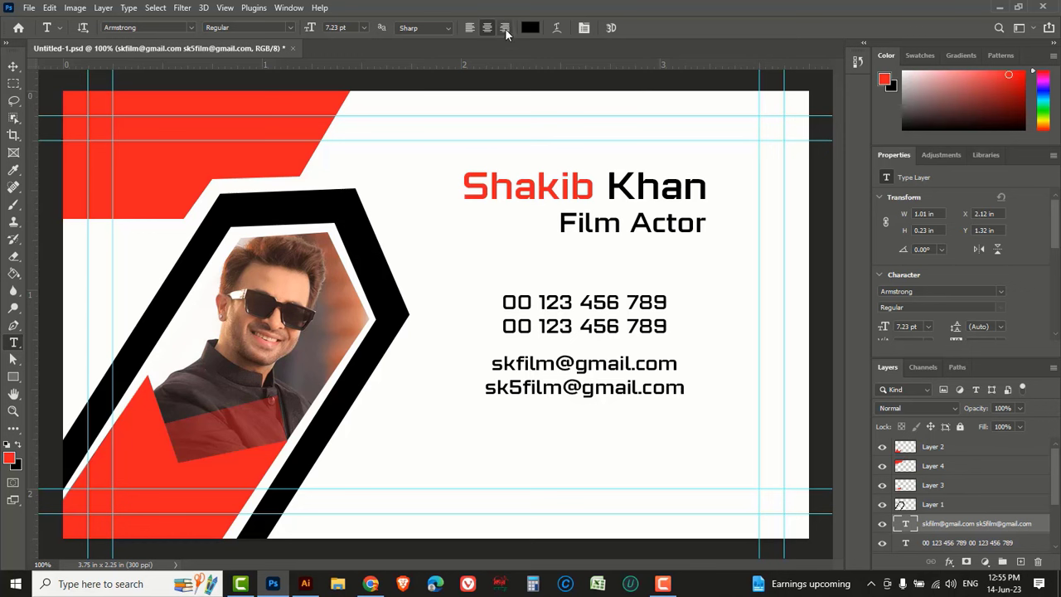
{"action": "left_click", "coordinate": [505, 28]}
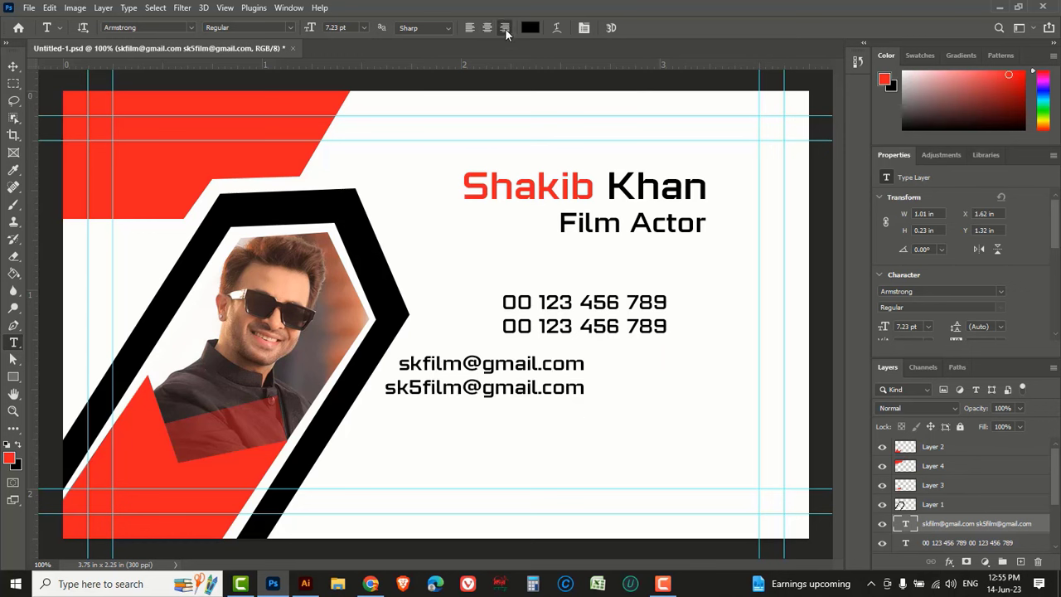
{"action": "left_click", "coordinate": [13, 67]}
{"action": "mouse_move", "coordinate": [582, 371]}
{"action": "left_mouse_down"}
{"action": "mouse_move", "coordinate": [659, 366]}
{"action": "mouse_move", "coordinate": [646, 431]}
{"action": "left_mouse_up"}
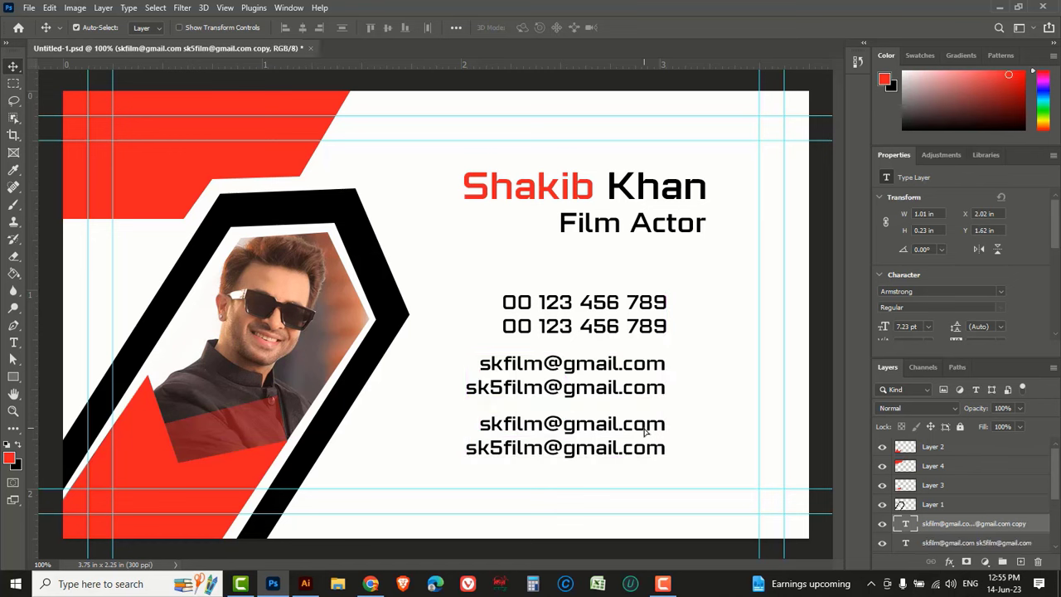
Replace the copied lines with the placeholder address '12 Street Address Here' and 'Country Name, 1234'.
{"action": "left_click", "coordinate": [14, 343]}
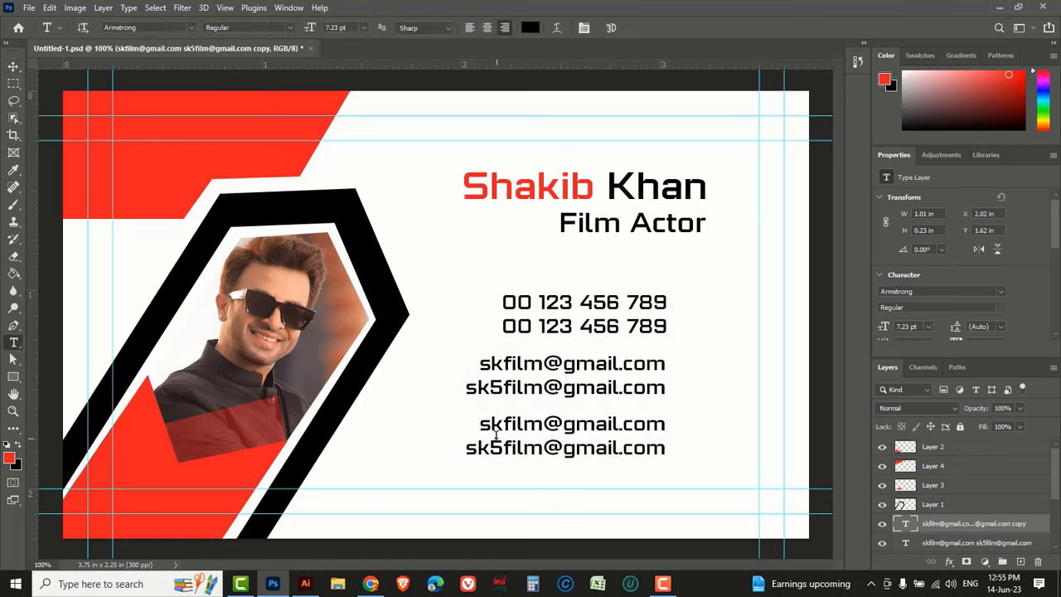
{"action": "left_click_drag", "start_coordinate": [483, 426], "coordinate": [699, 457]}
{"action": "type", "text": "12"}
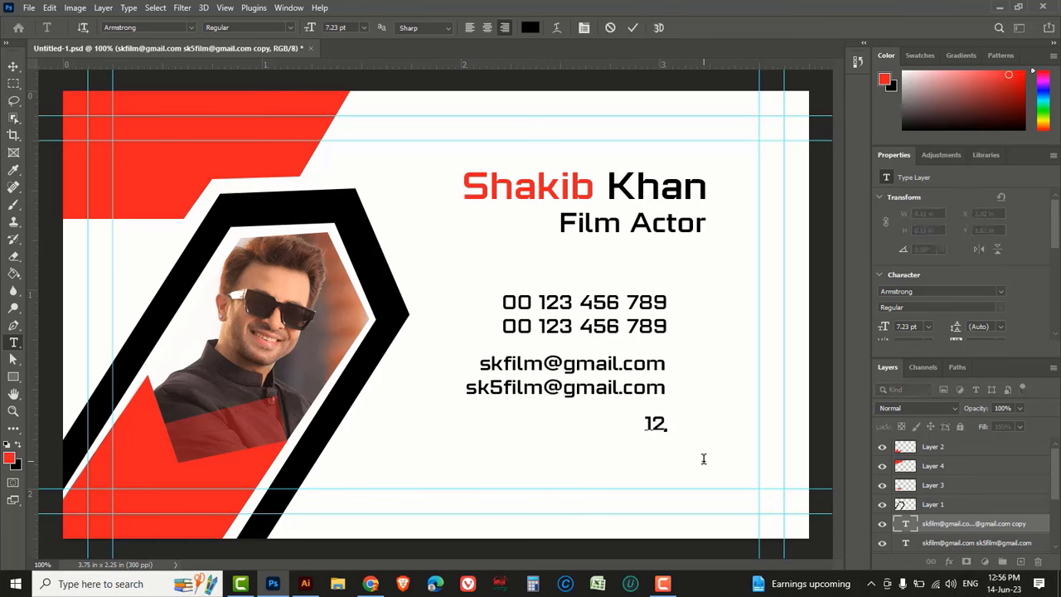
{"action": "type", "text": " Street A"}
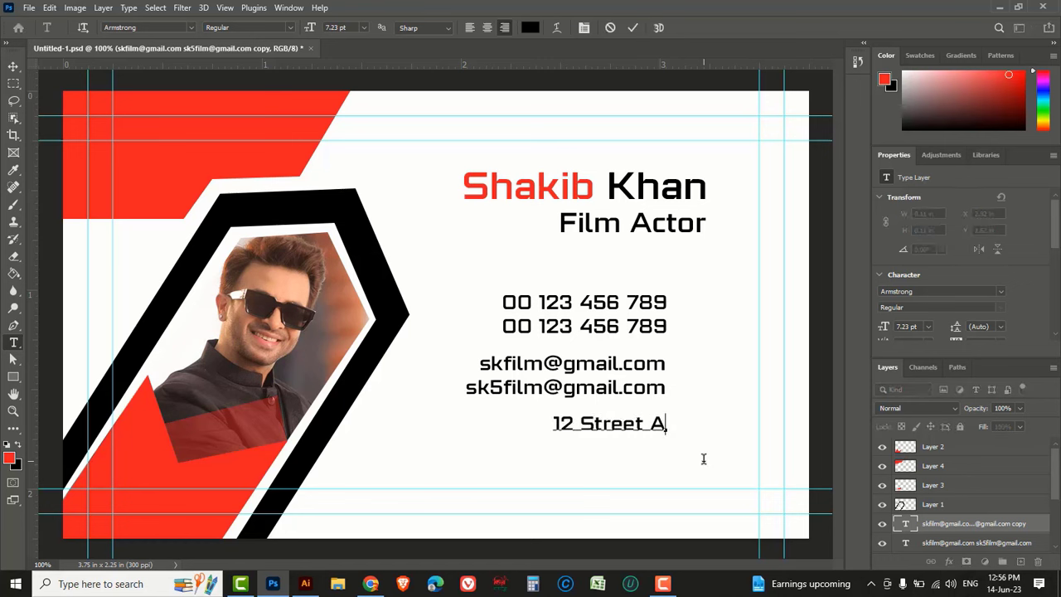
{"action": "type", "text": "ddress Here, C"}
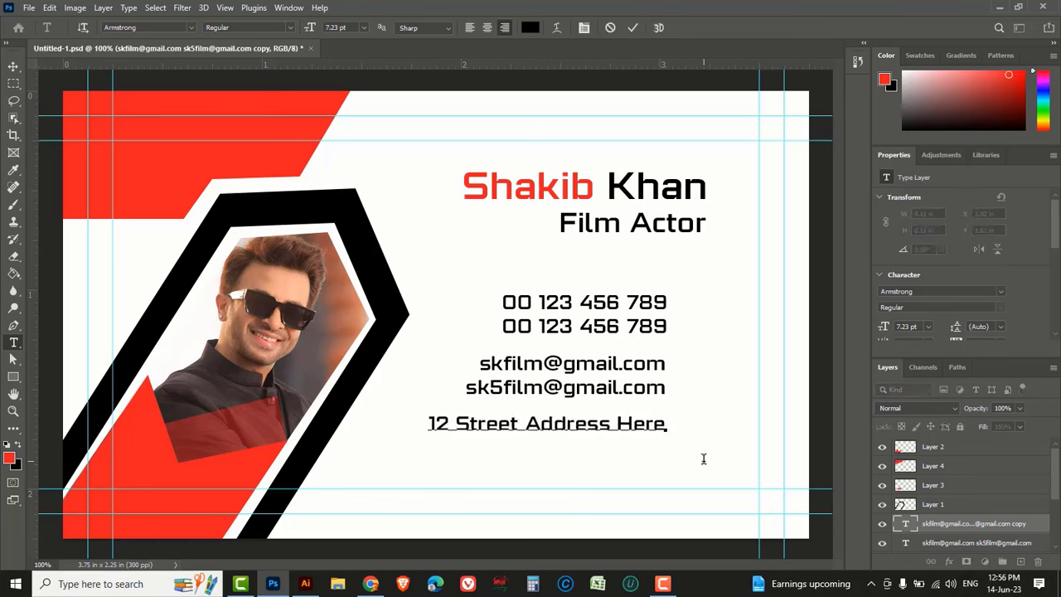
{"action": "type", "text": "ountry"}
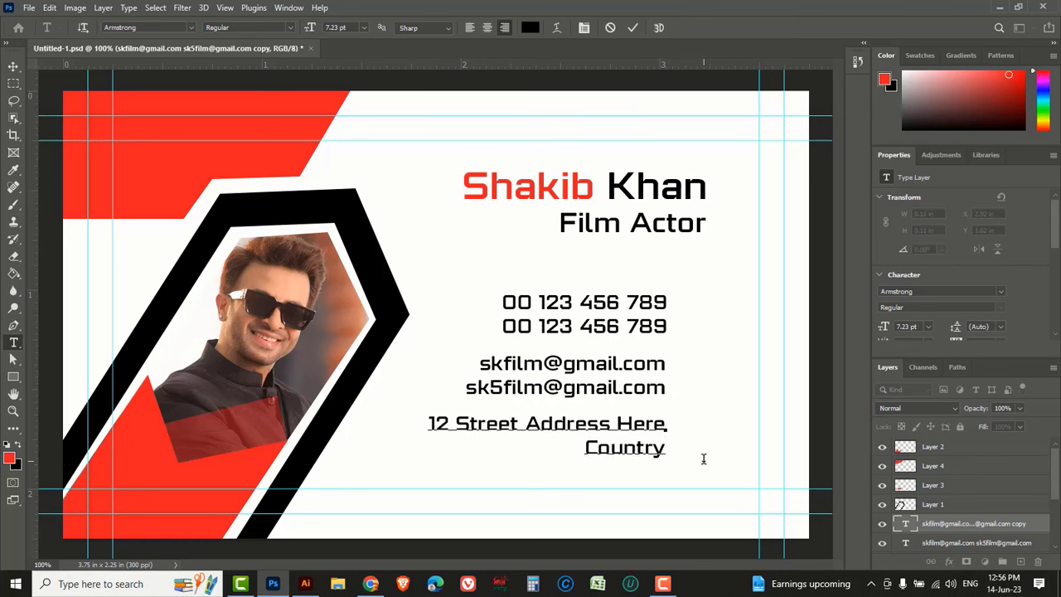
{"action": "type", "text": " Name"}
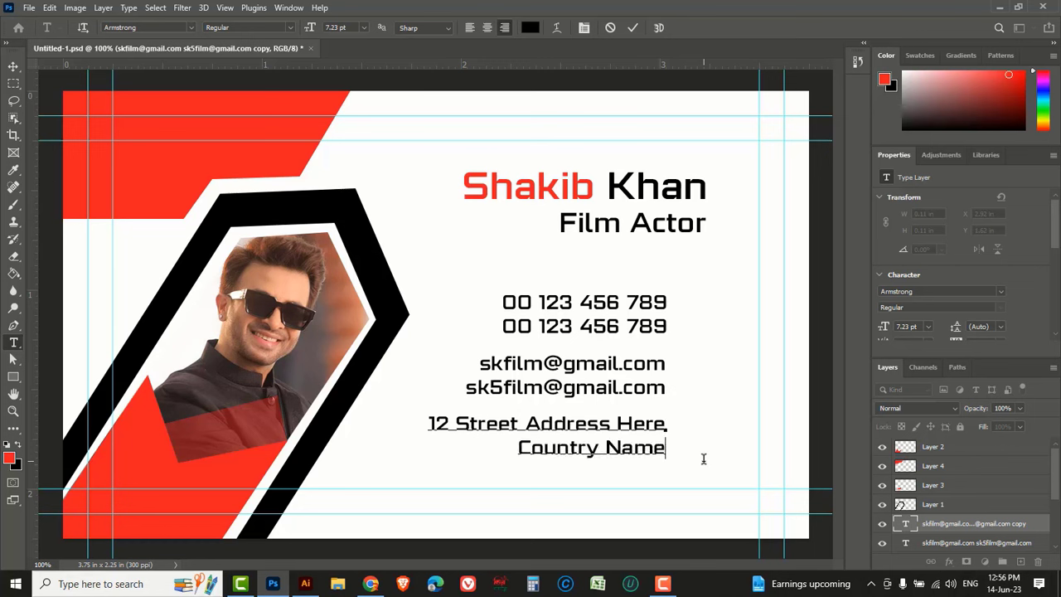
{"action": "type", "text": ", 1"}
{"action": "type", "text": "2"}
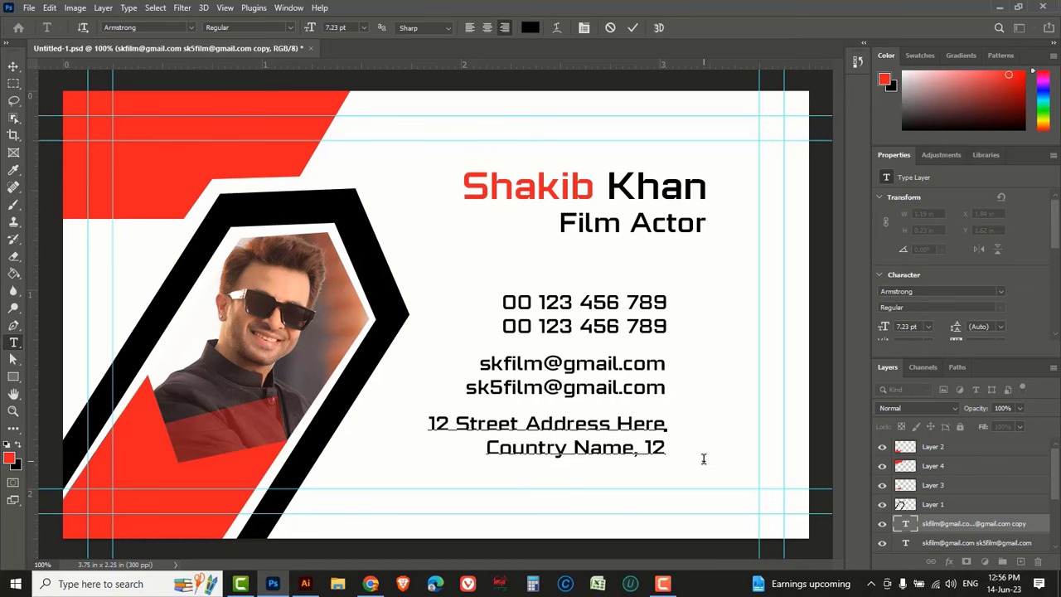
{"action": "type", "text": "34"}
{"action": "key", "text": "ctrl+Return"}
{"action": "key", "text": "v"}
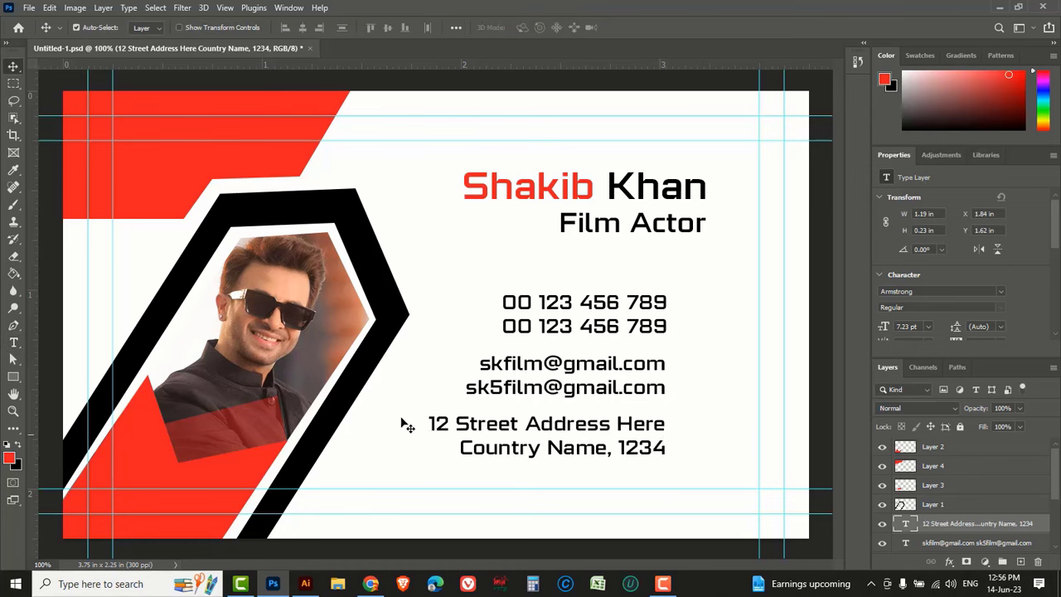
{"action": "left_click", "coordinate": [361, 390]}
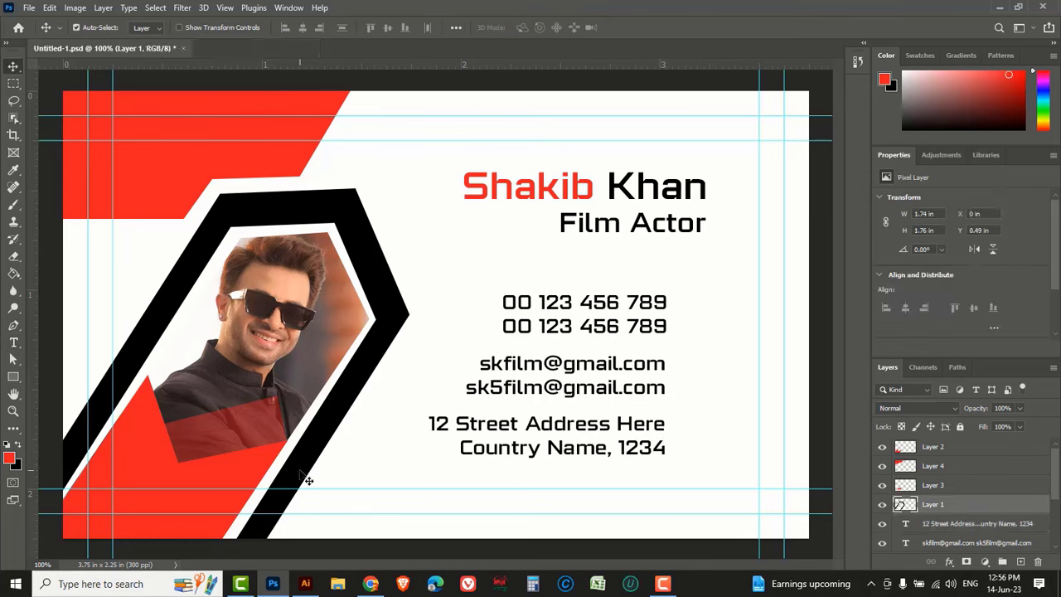
Delete the black stripe's bottom end below the address and add a horizontal guide at about 1.9 in.
{"action": "left_click", "coordinate": [13, 84]}
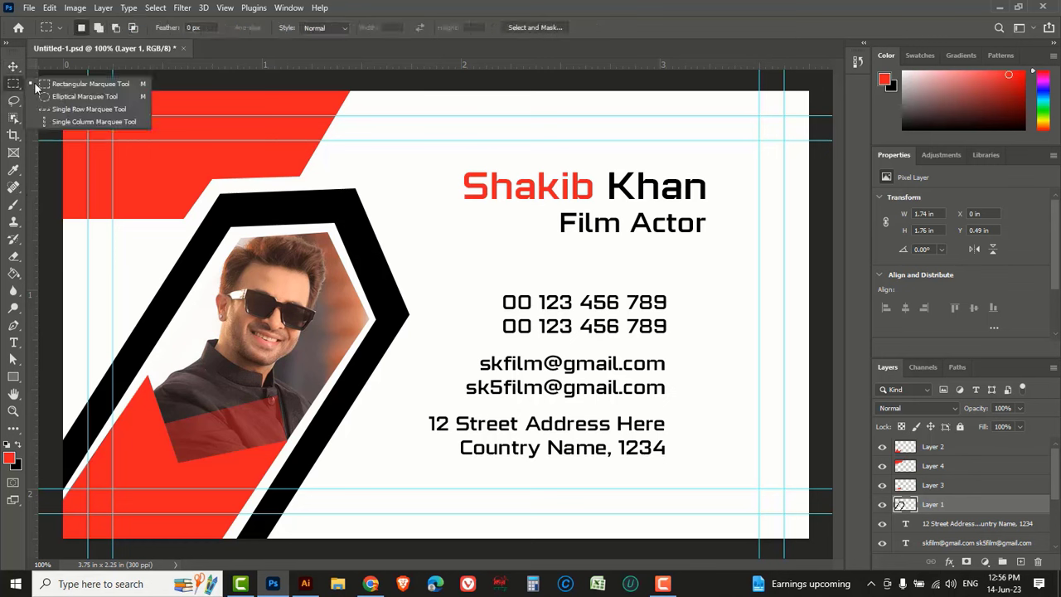
{"action": "left_click", "coordinate": [69, 85]}
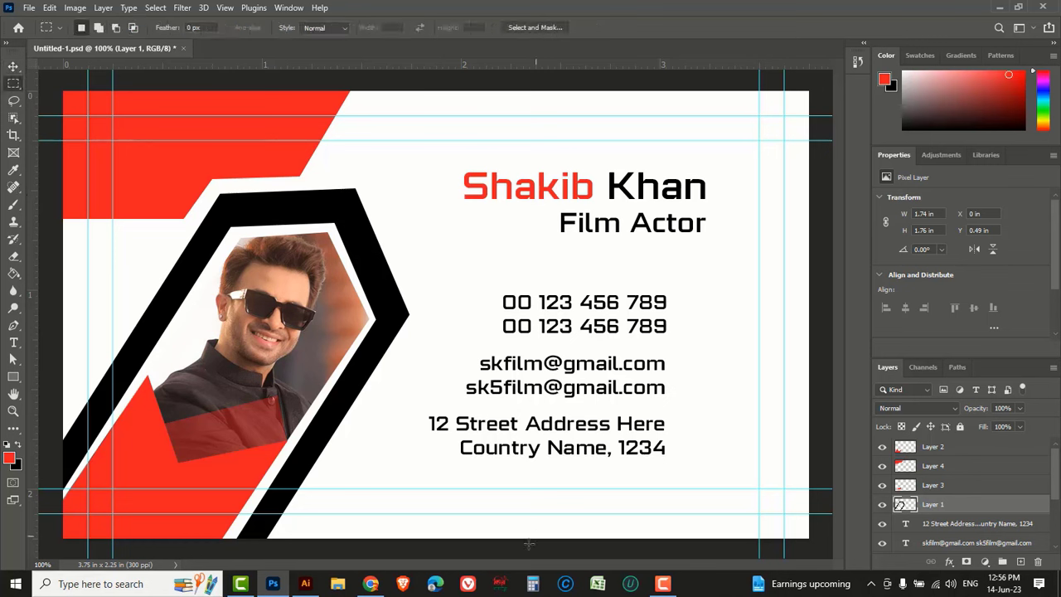
{"action": "mouse_move", "coordinate": [536, 539]}
{"action": "left_mouse_down"}
{"action": "mouse_move", "coordinate": [213, 458]}
{"action": "mouse_move", "coordinate": [210, 465]}
{"action": "left_mouse_up"}
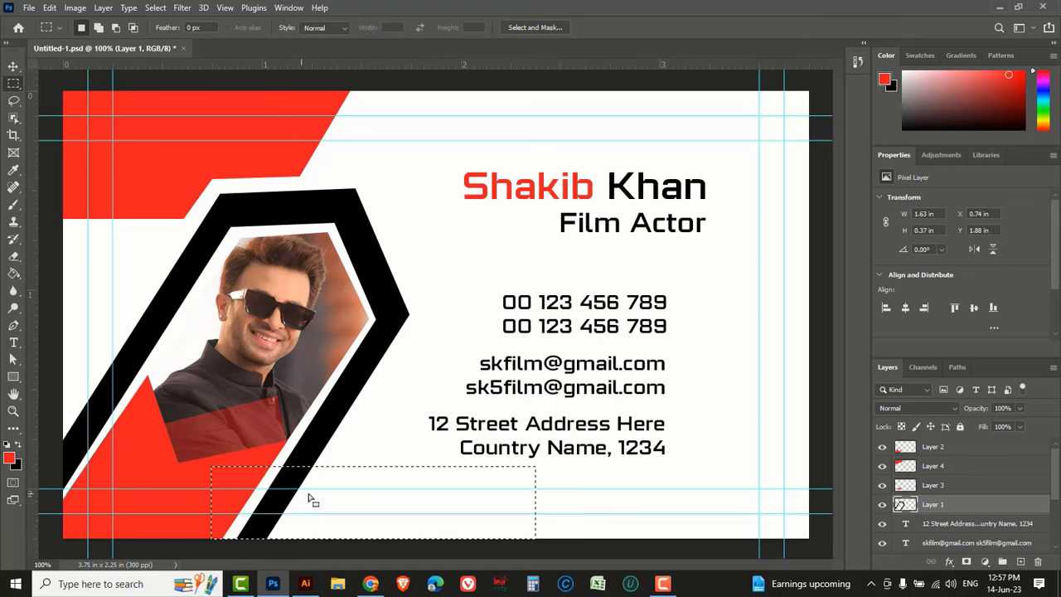
{"action": "left_click", "coordinate": [882, 504]}
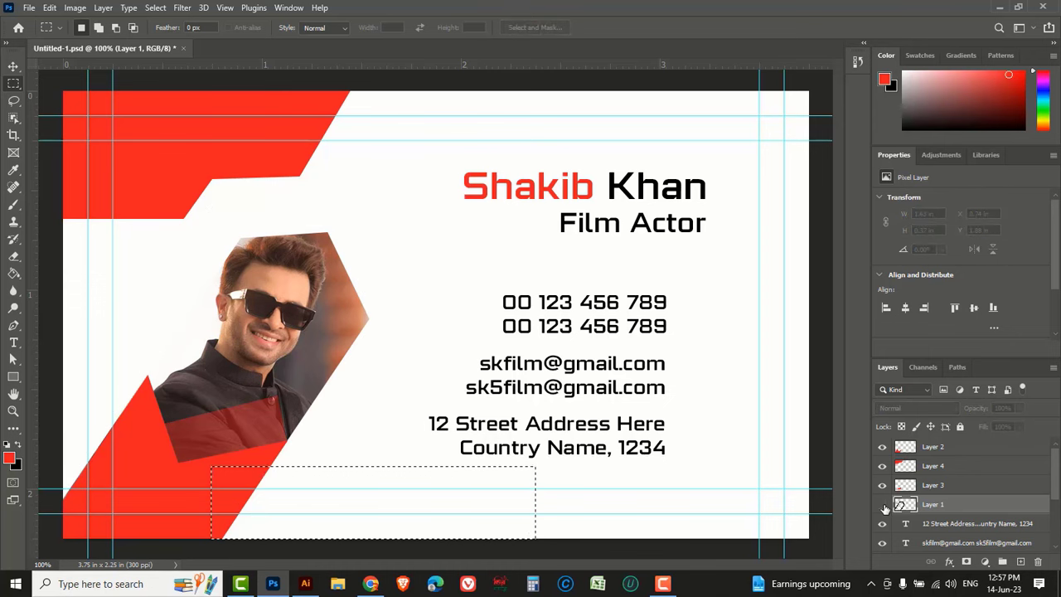
{"action": "left_click", "coordinate": [882, 505]}
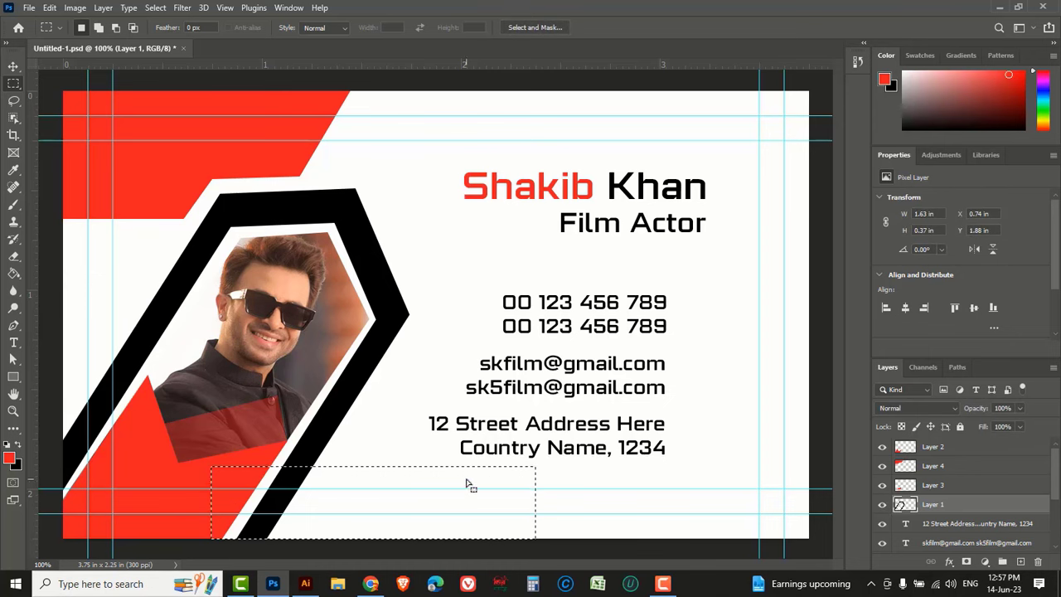
{"action": "key", "text": "Delete"}
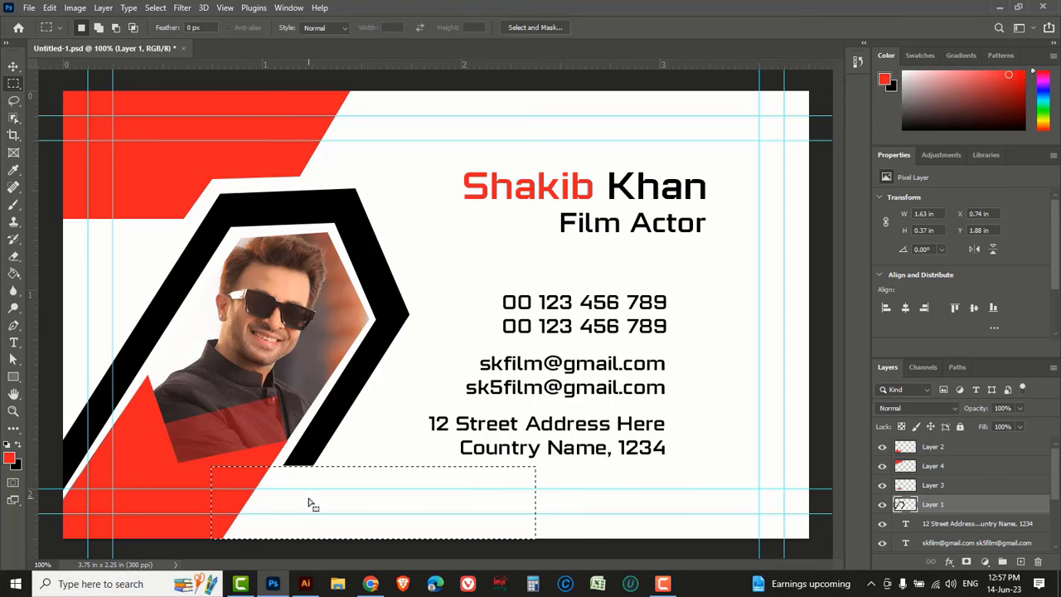
{"action": "key", "text": "ctrl+d"}
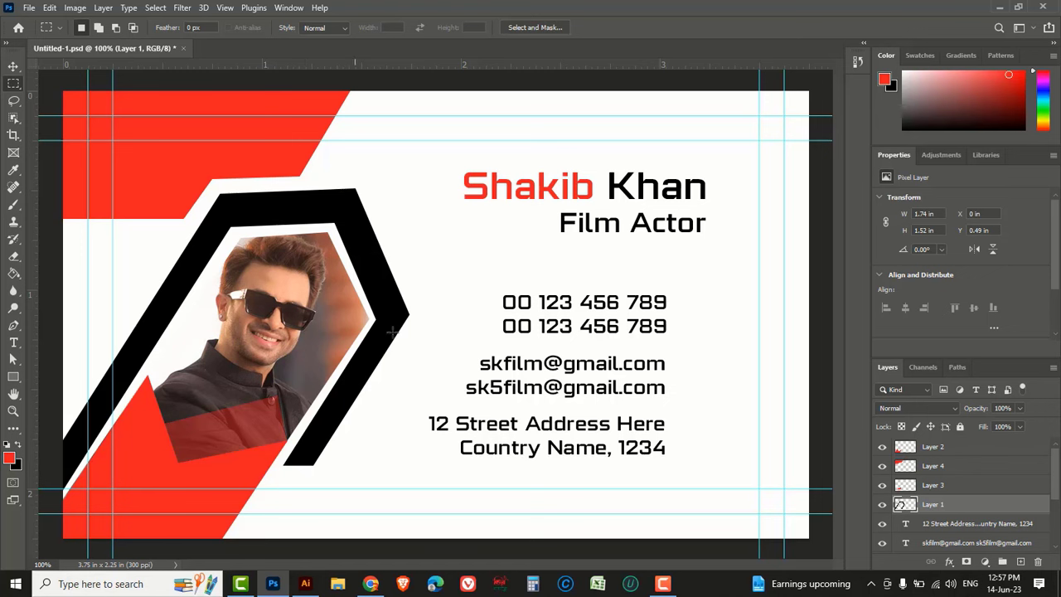
{"action": "left_click_drag", "start_coordinate": [410, 63], "coordinate": [354, 465]}
Nudge the address block and the e-mail lines each slightly down.
{"action": "left_click", "coordinate": [14, 66]}
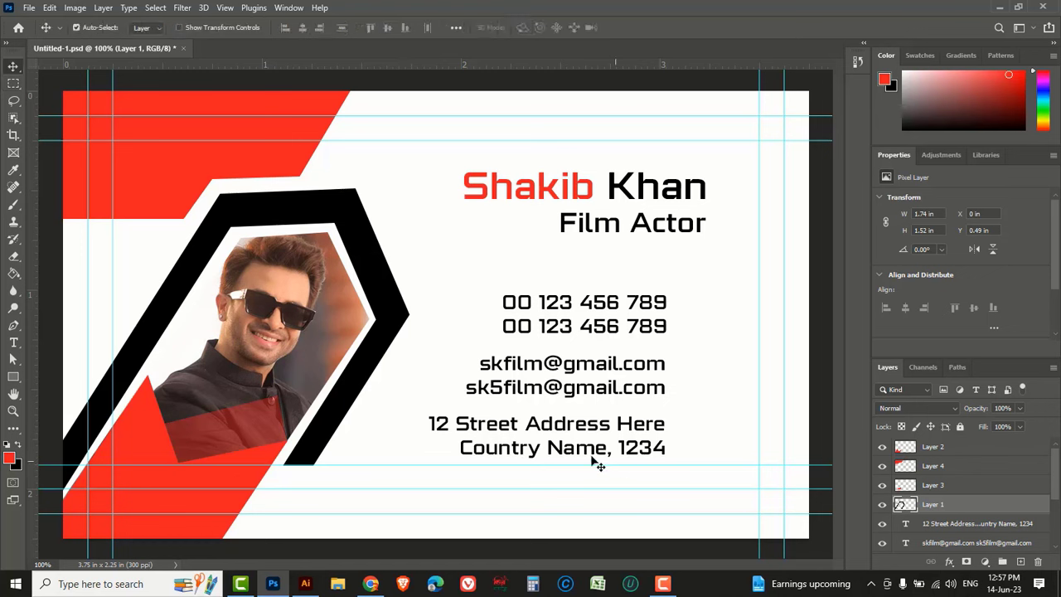
{"action": "left_click", "coordinate": [572, 428]}
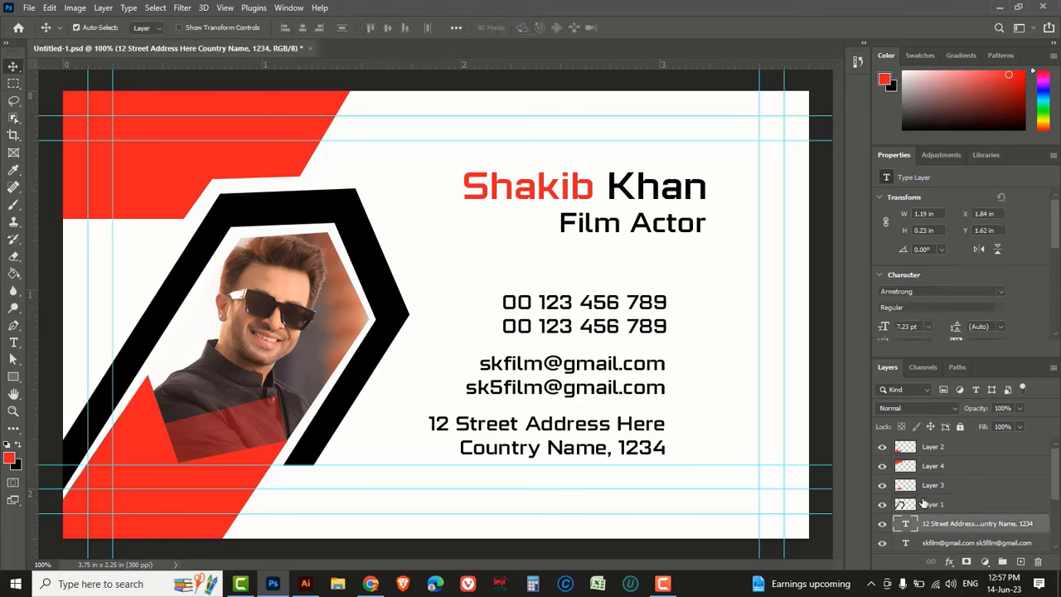
{"action": "key", "text": "Down"}
{"action": "key", "text": "Down"}
{"action": "key", "text": "Down"}
{"action": "key", "text": "Down"}
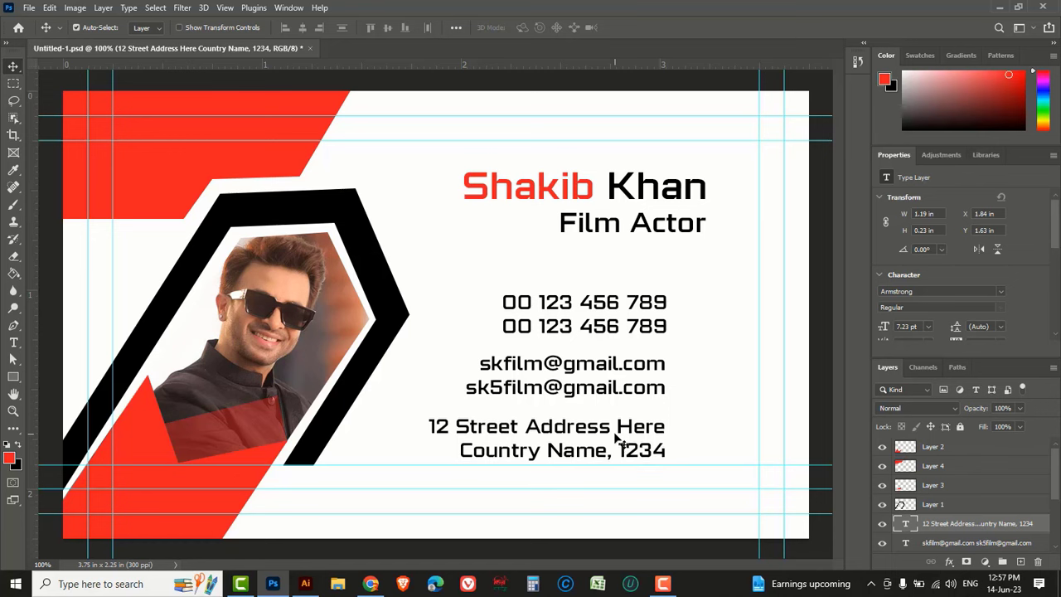
{"action": "key", "text": "Down"}
{"action": "key", "text": "Down"}
{"action": "key", "text": "Down"}
{"action": "key", "text": "Down"}
{"action": "key", "text": "Down"}
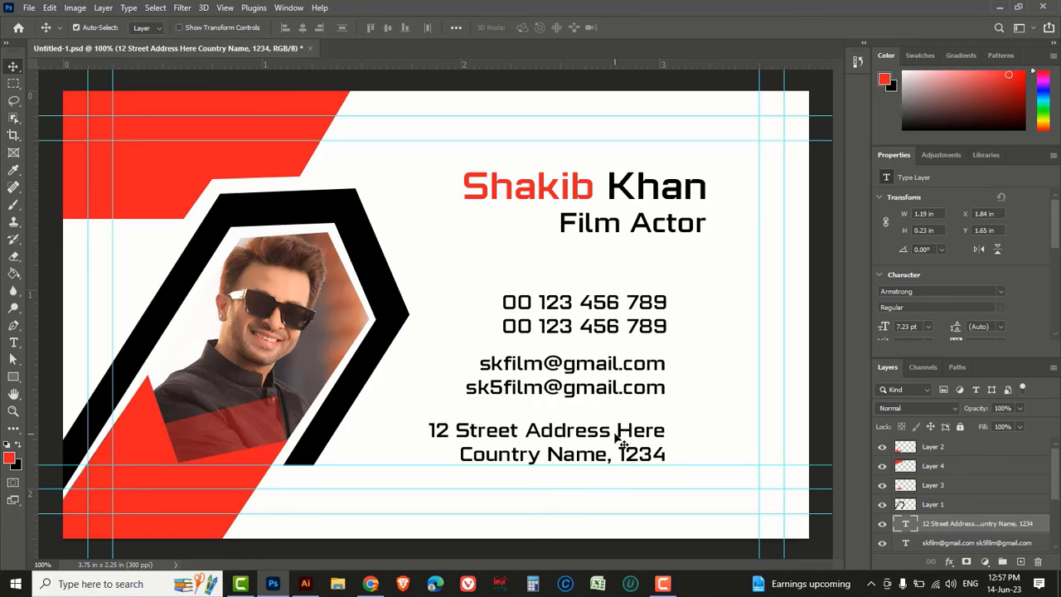
{"action": "left_click", "coordinate": [651, 398]}
{"action": "key", "text": "Down"}
{"action": "key", "text": "Down"}
{"action": "key", "text": "Down"}
{"action": "key", "text": "Down"}
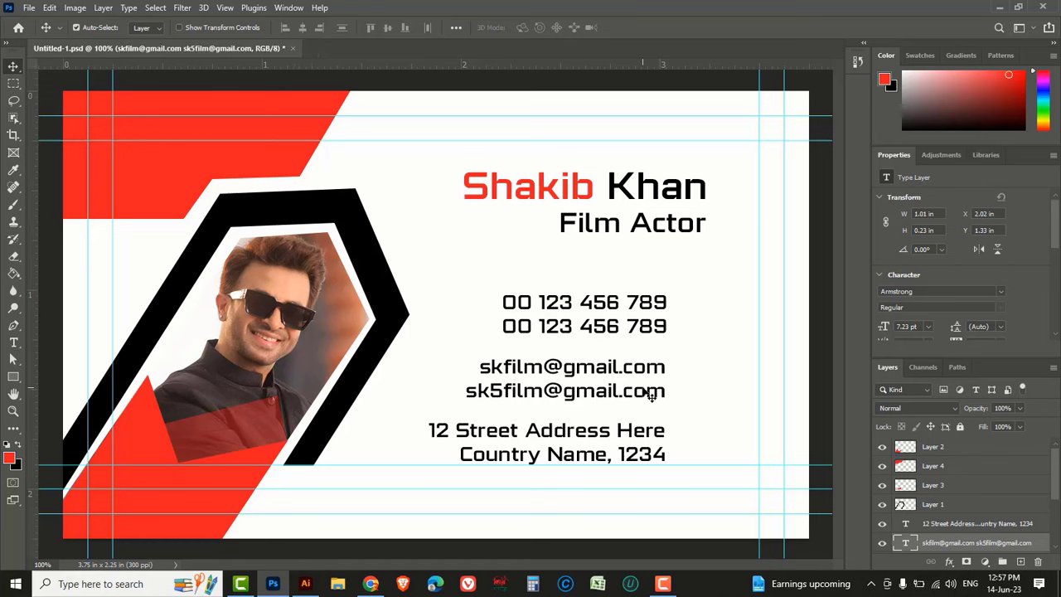
{"action": "key", "text": "Down"}
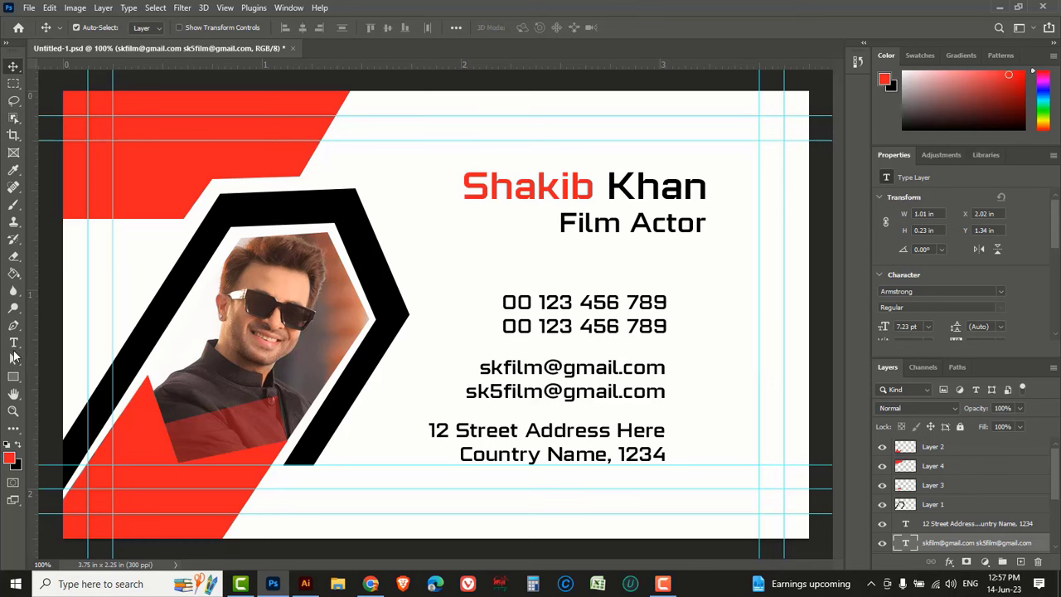
Draw a pointed tab outline beside the phone numbers with the Pen tool and load it as a selection.
{"action": "left_click_drag", "start_coordinate": [13, 325], "coordinate": [64, 331]}
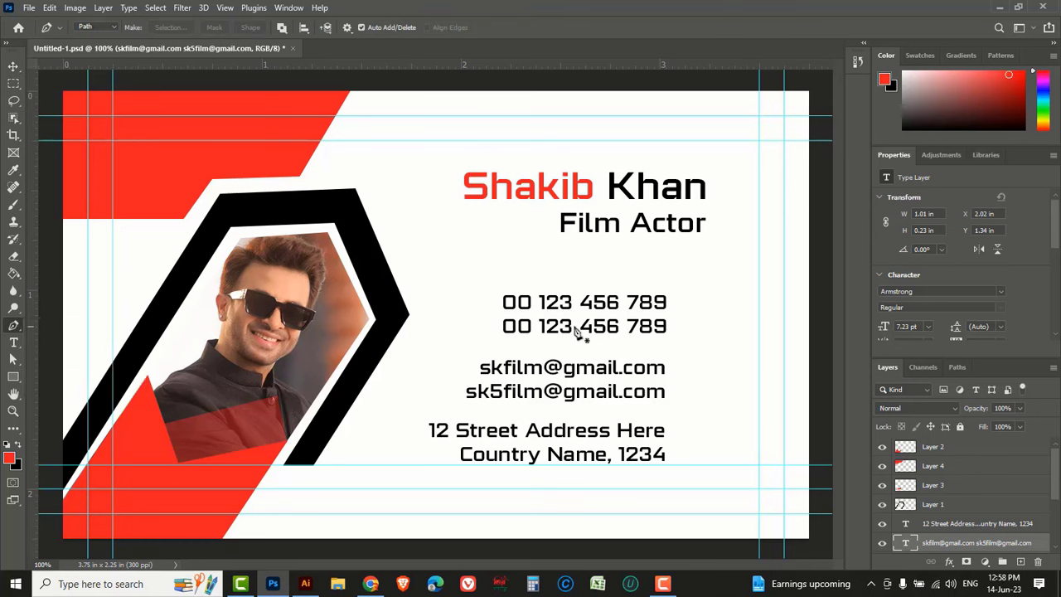
{"action": "left_click", "coordinate": [809, 293]}
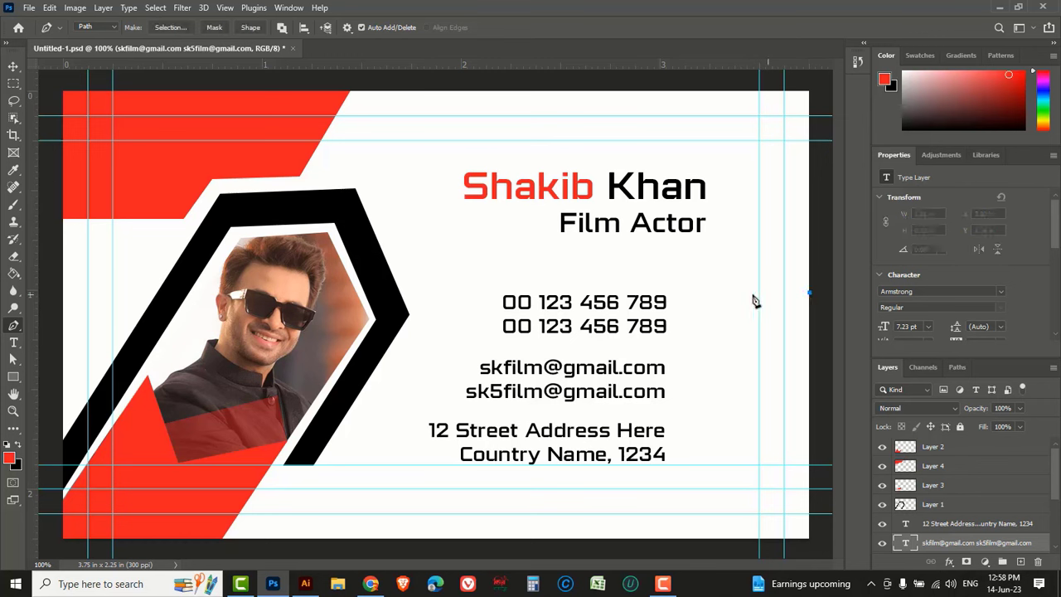
{"action": "left_click", "coordinate": [695, 294]}
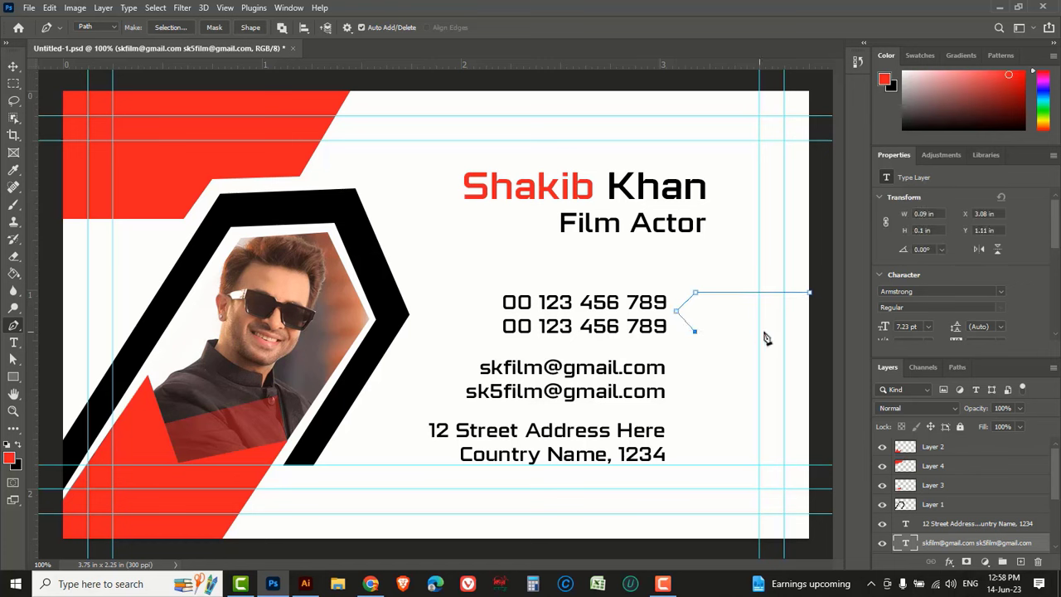
{"action": "left_click", "coordinate": [810, 330]}
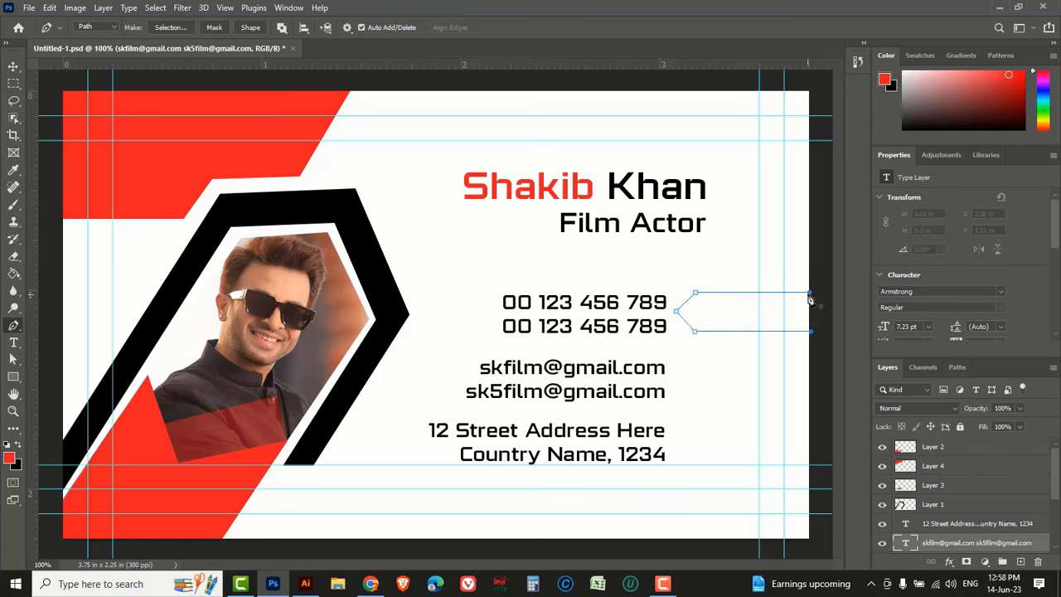
{"action": "left_click", "coordinate": [809, 296]}
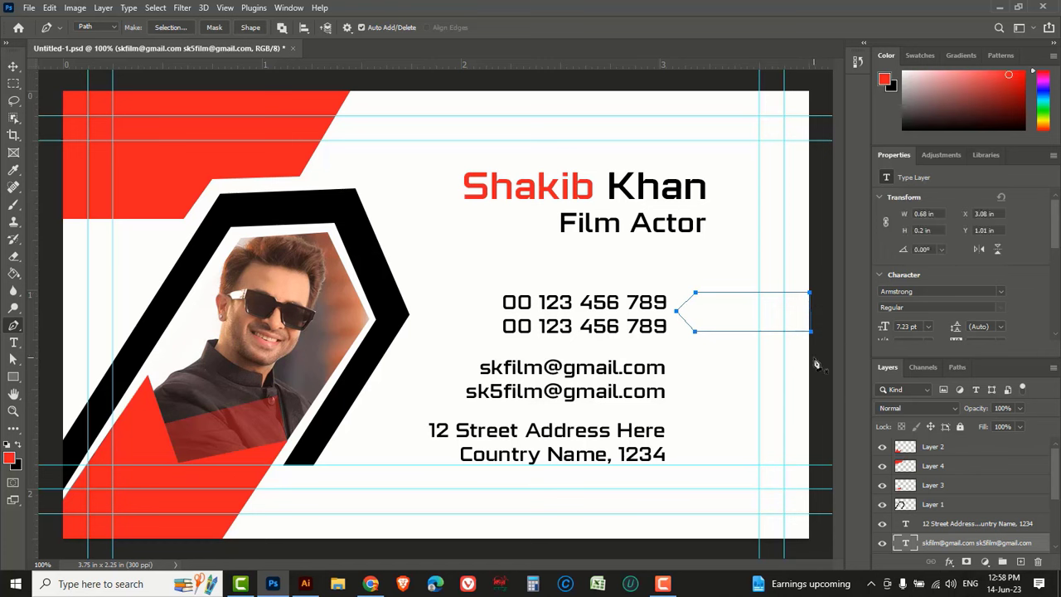
{"action": "key", "text": "ctrl+Return"}
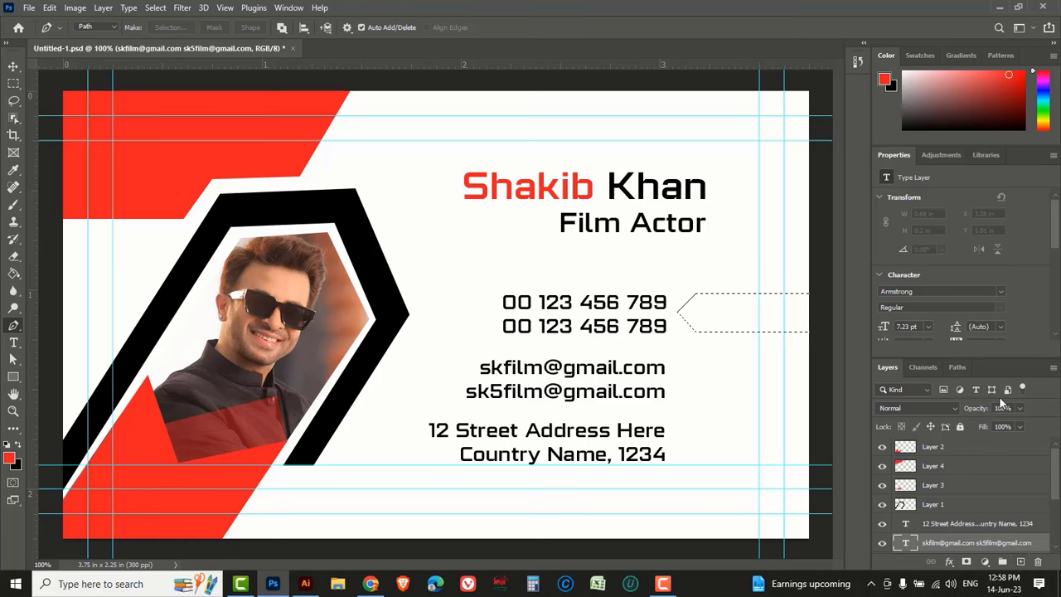
Fill the tab selection with black on a new layer, then deselect.
{"action": "left_click_drag", "start_coordinate": [999, 364], "coordinate": [964, 197]}
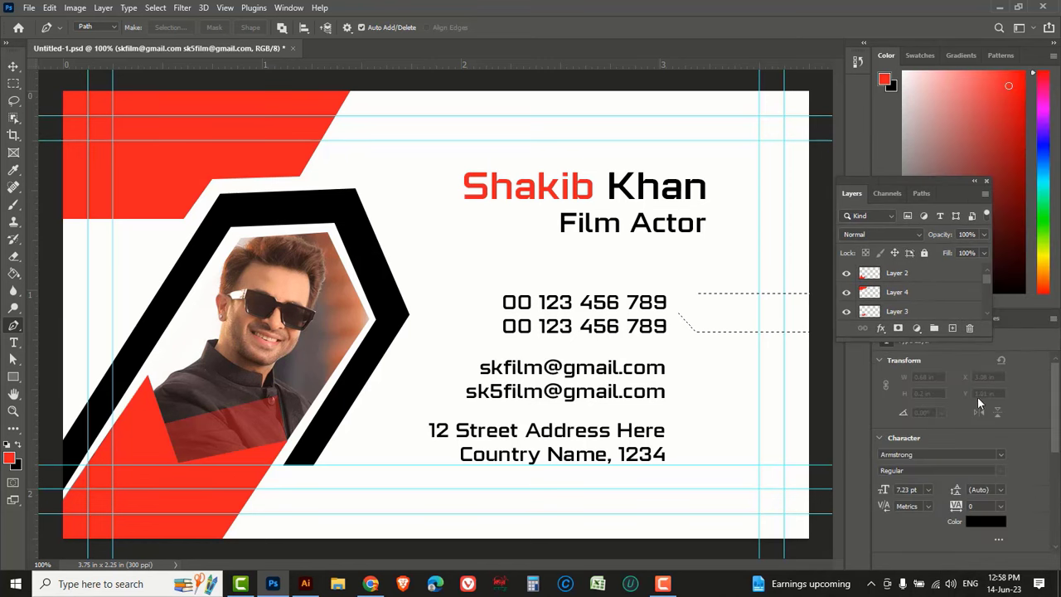
{"action": "left_click_drag", "start_coordinate": [943, 339], "coordinate": [952, 479]}
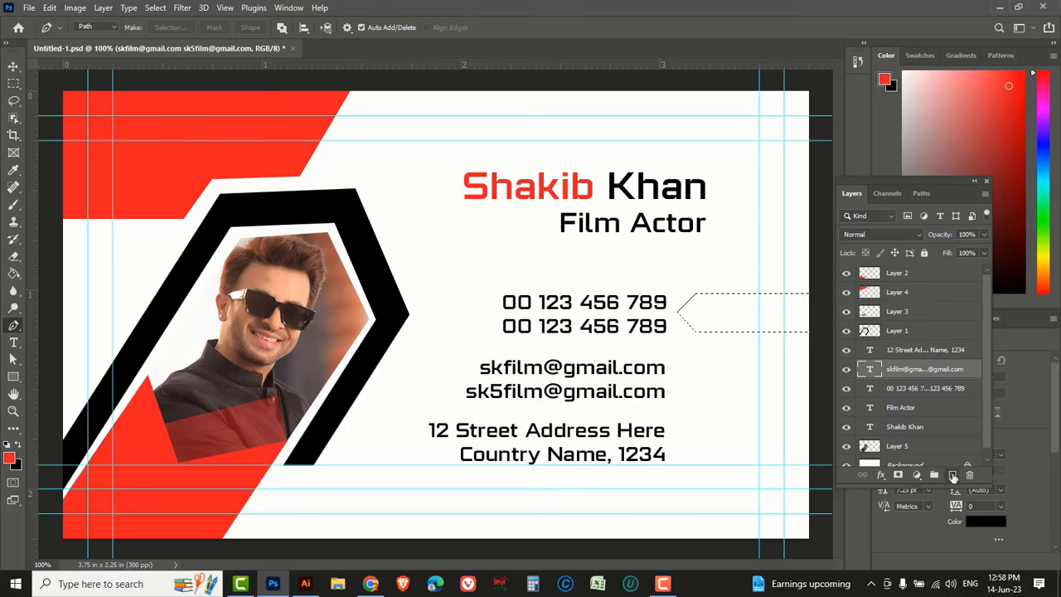
{"action": "left_click", "coordinate": [952, 474]}
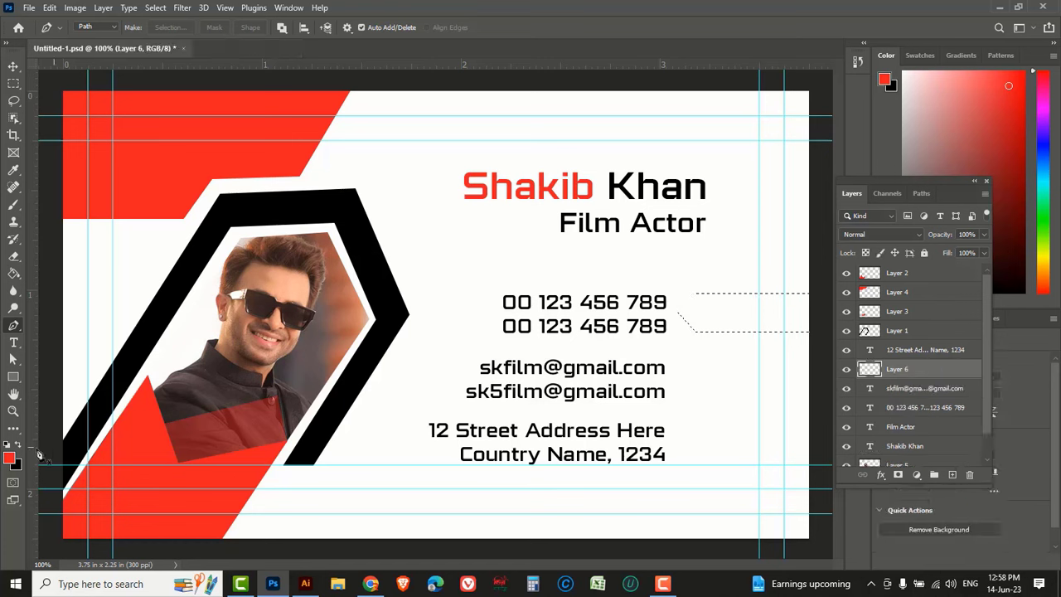
{"action": "key", "text": "x"}
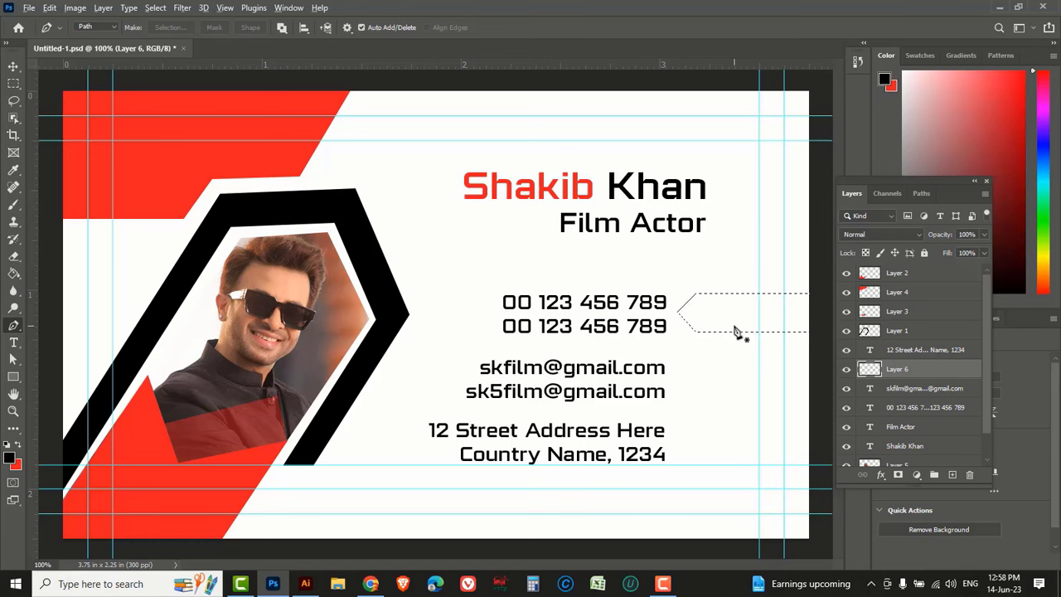
{"action": "key", "text": "alt+BackSpace"}
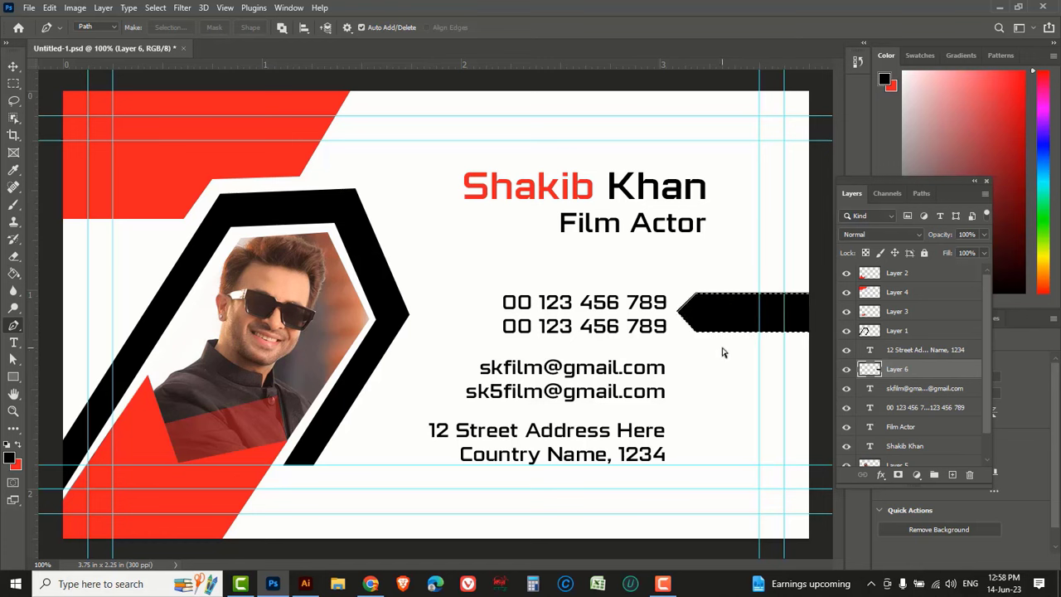
{"action": "key", "text": "ctrl+d"}
{"action": "left_click", "coordinate": [13, 69]}
Make two copies of the black tab beside the e-mail and address lines.
{"action": "left_click", "coordinate": [58, 67]}
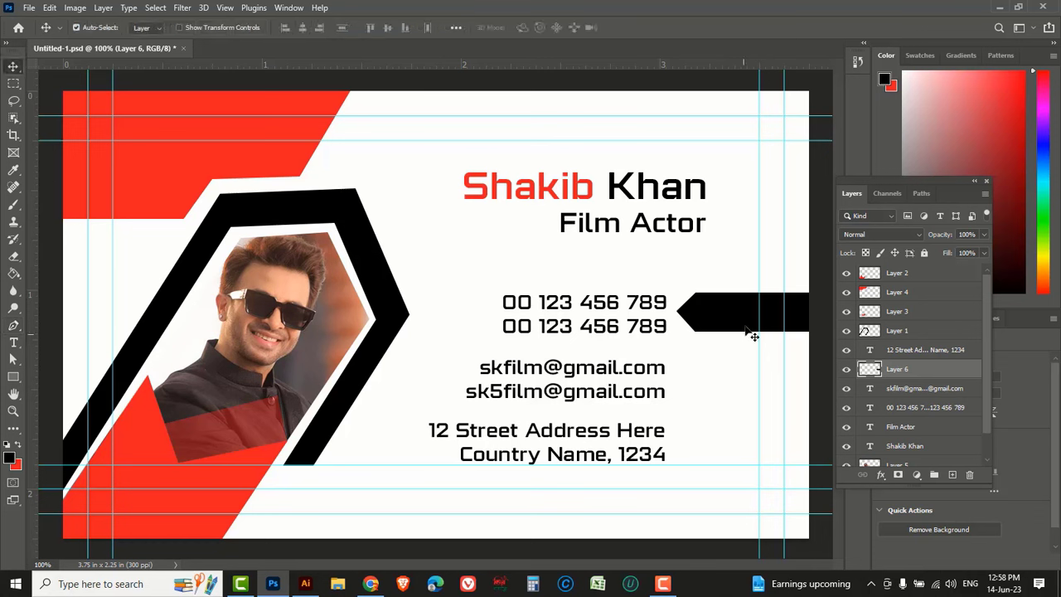
{"action": "left_click_drag", "start_coordinate": [723, 317], "coordinate": [722, 386]}
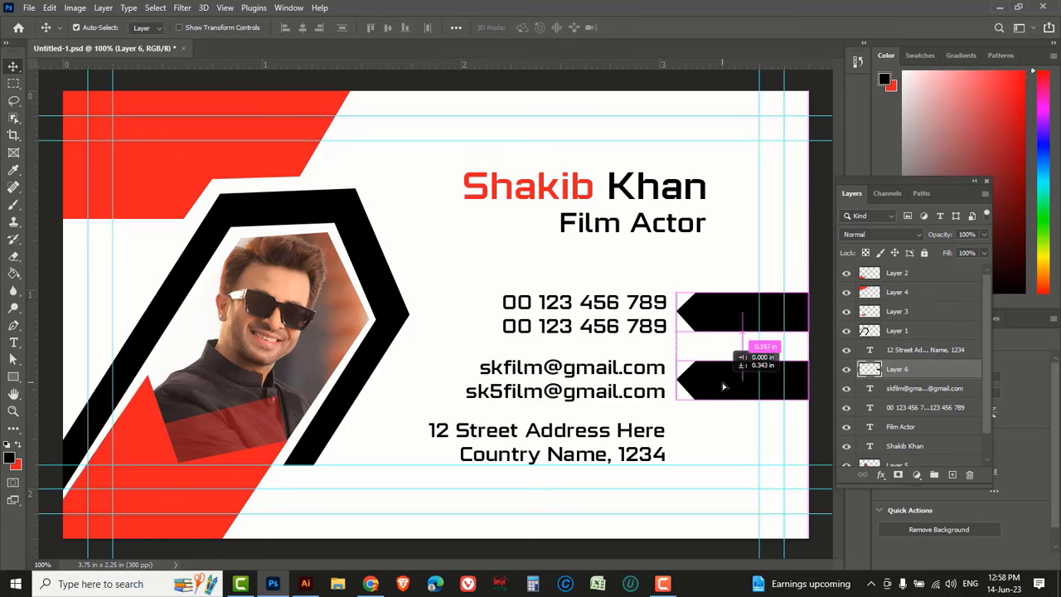
{"action": "left_click_drag", "start_coordinate": [723, 386], "coordinate": [724, 418]}
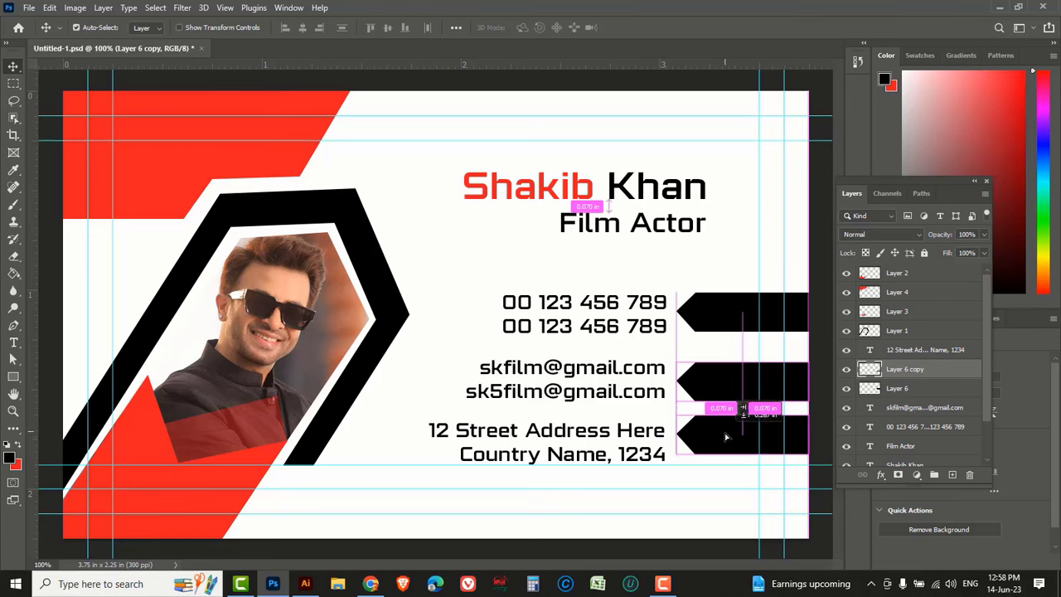
{"action": "left_click_drag", "start_coordinate": [725, 419], "coordinate": [730, 439]}
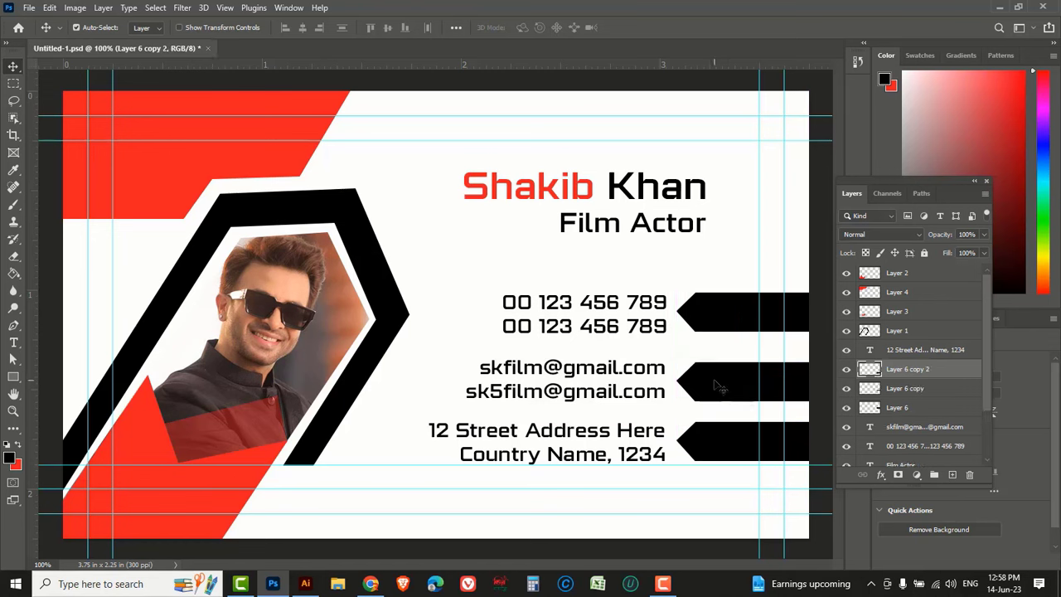
Fill the middle tab with red.
{"action": "left_click", "coordinate": [719, 385]}
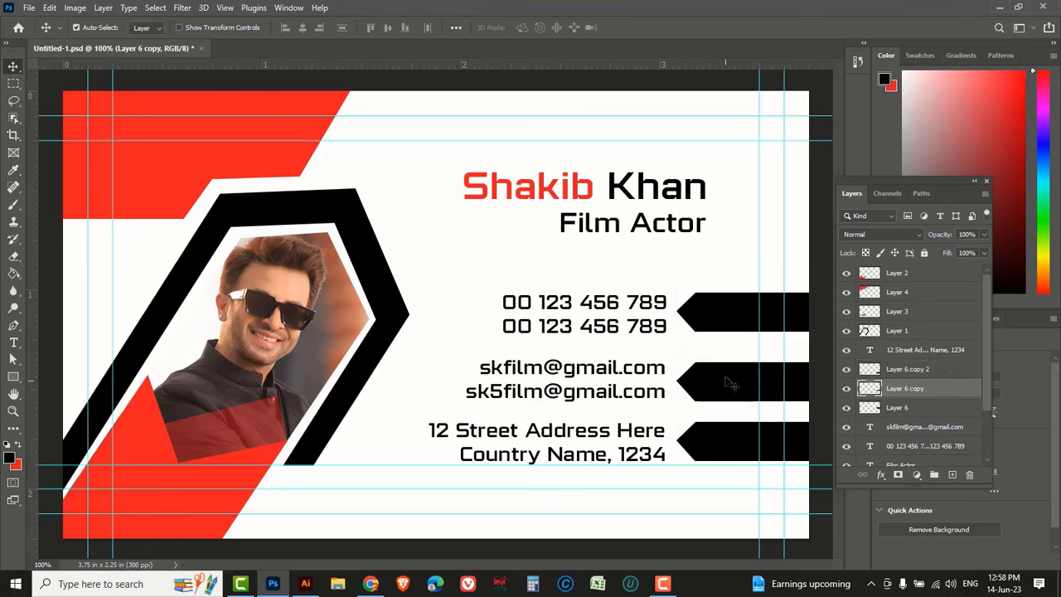
{"action": "left_click", "coordinate": [847, 389]}
{"action": "key", "text": "ctrl+z"}
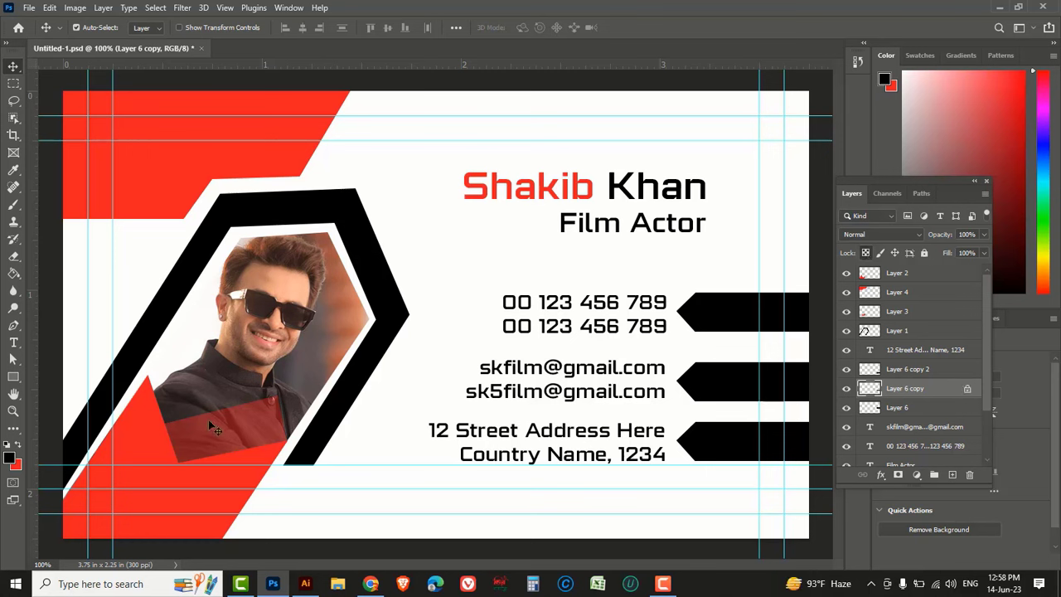
{"action": "left_click", "coordinate": [19, 446]}
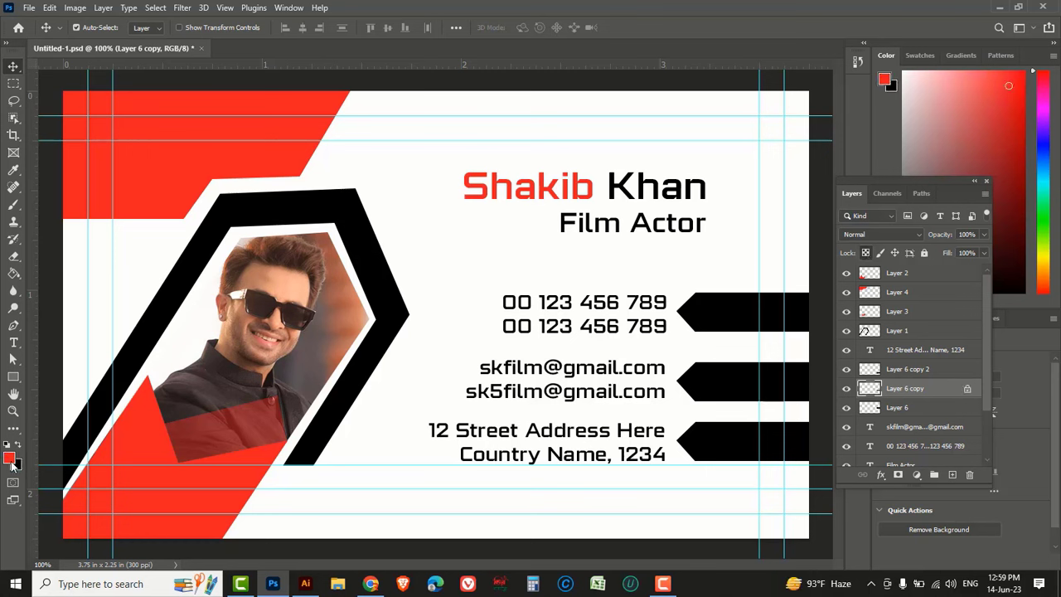
{"action": "key", "text": "alt+Delete"}
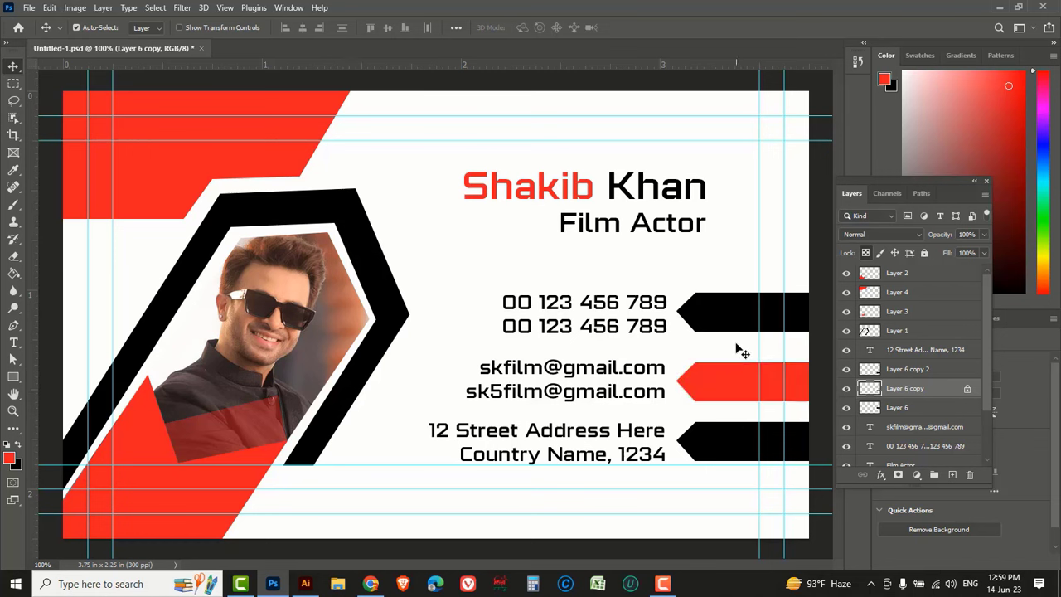
Distribute the three tabs' vertical centers evenly and nudge the e-mail lines up.
{"action": "left_click", "coordinate": [723, 316]}
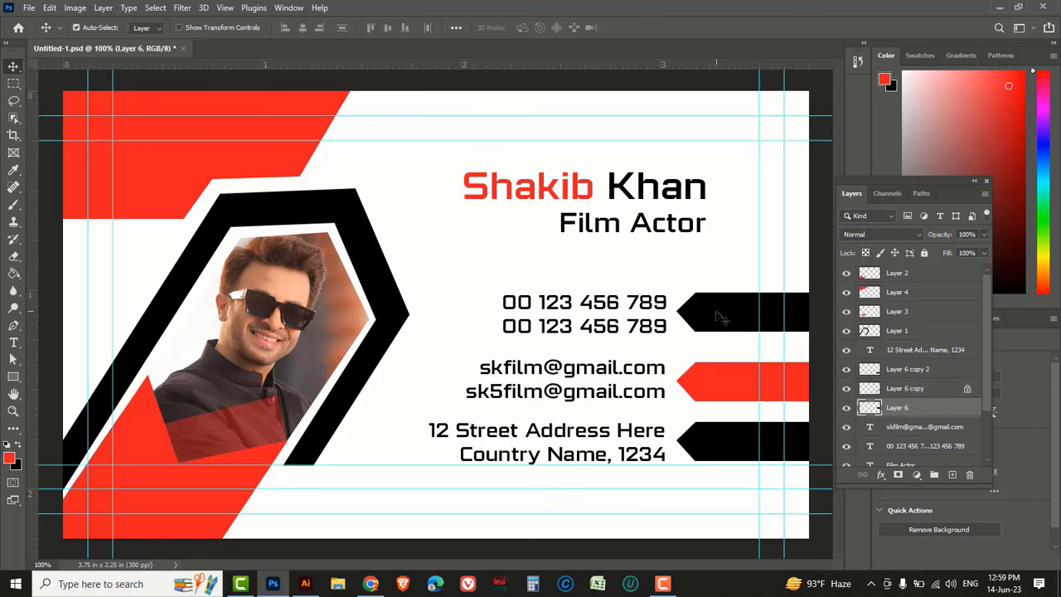
{"action": "left_click", "coordinate": [924, 372], "text": "shift"}
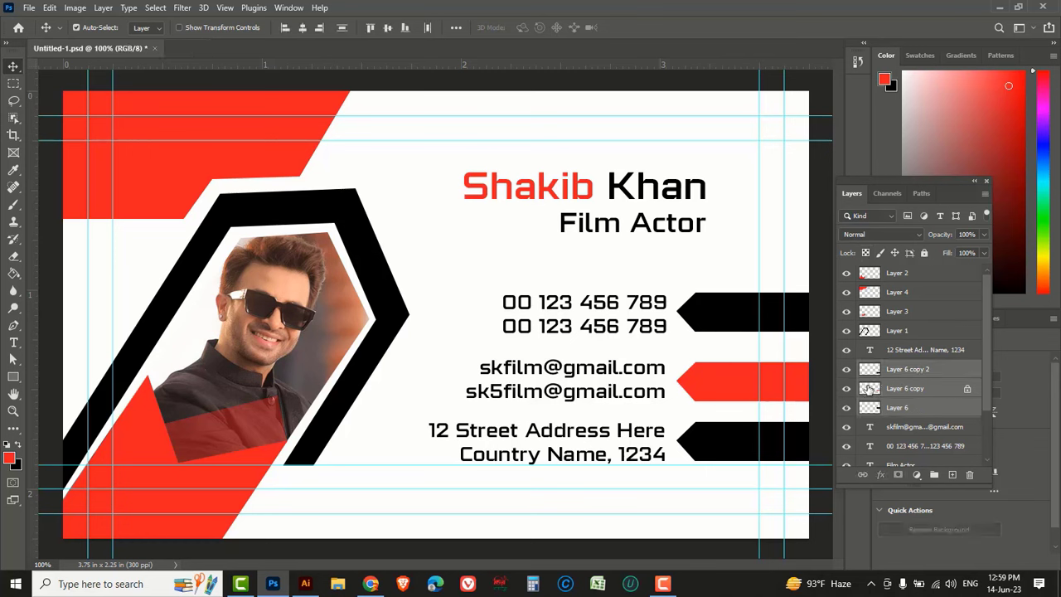
{"action": "left_click", "coordinate": [343, 29]}
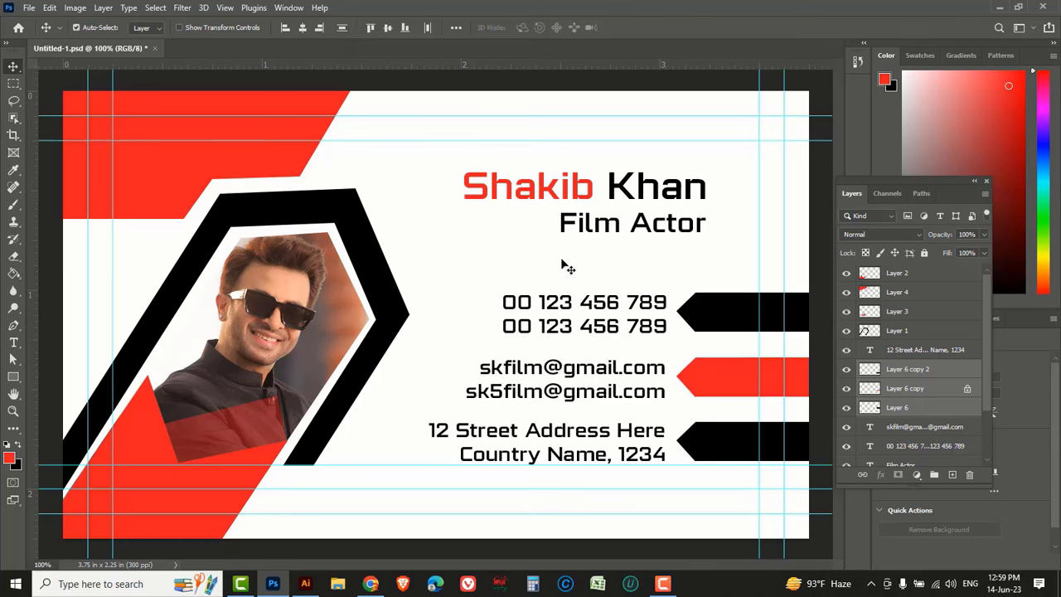
{"action": "left_click", "coordinate": [651, 378]}
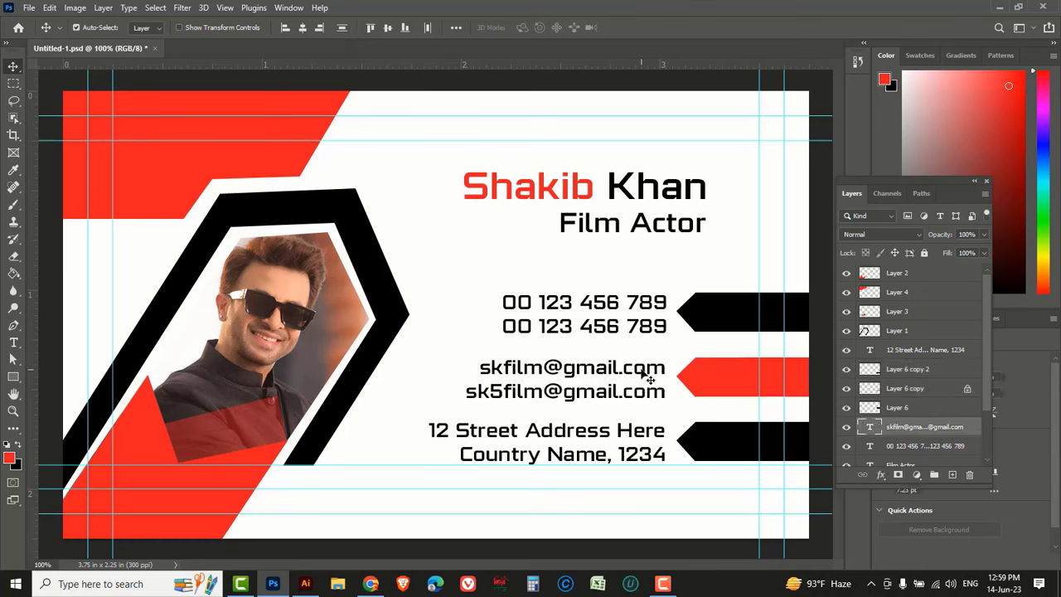
{"action": "key", "text": "Up"}
{"action": "key", "text": "Up"}
{"action": "key", "text": "Up"}
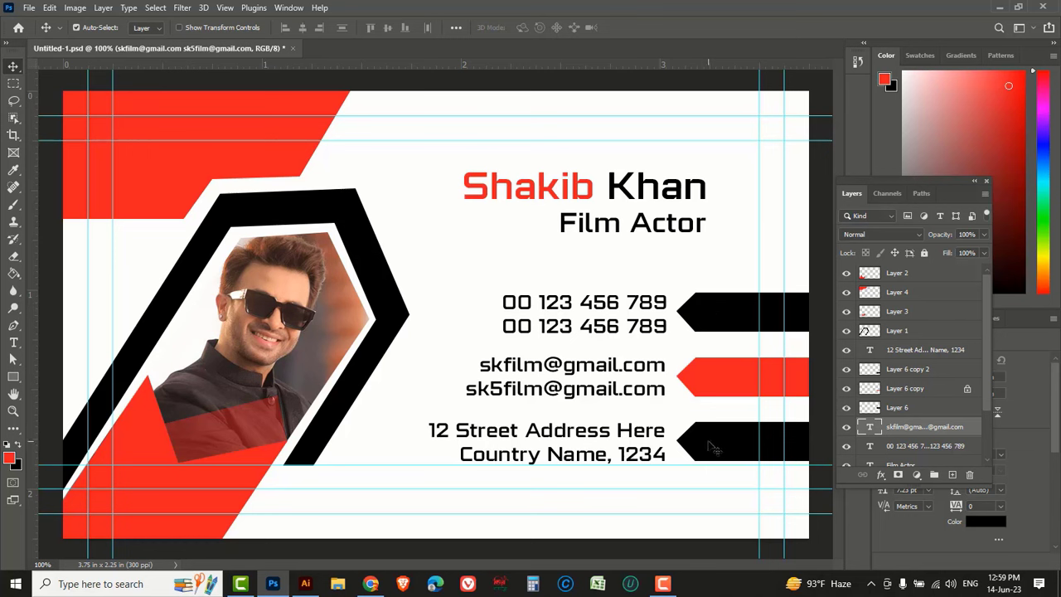
In Illustrator, select the blue phone icon and show the Color panel.
{"action": "left_click", "coordinate": [306, 585]}
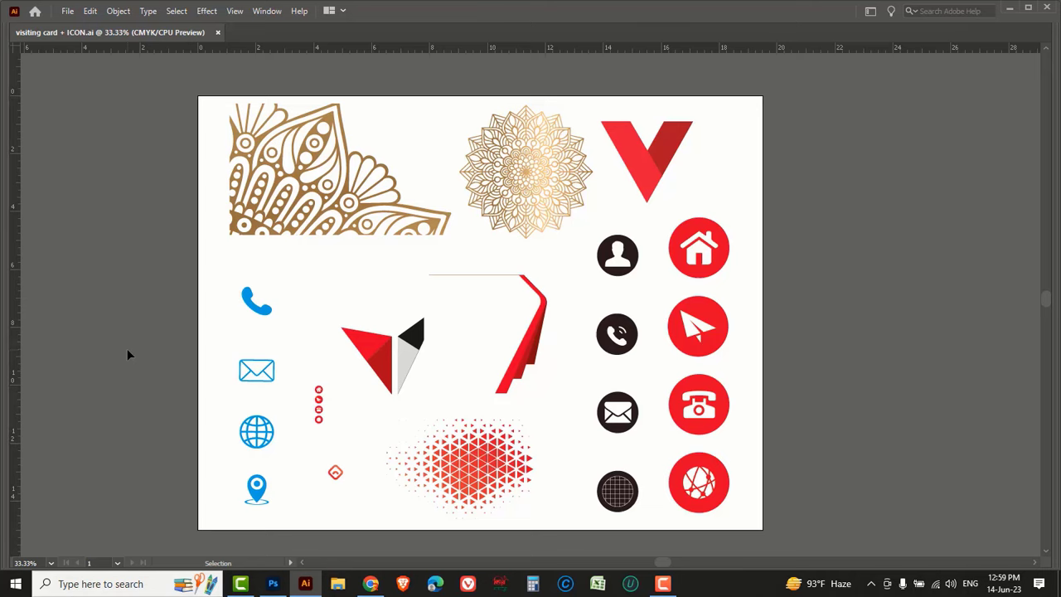
{"action": "mouse_move", "coordinate": [263, 241]}
{"action": "left_mouse_down"}
{"action": "mouse_move", "coordinate": [328, 307]}
{"action": "mouse_move", "coordinate": [303, 286]}
{"action": "left_mouse_up"}
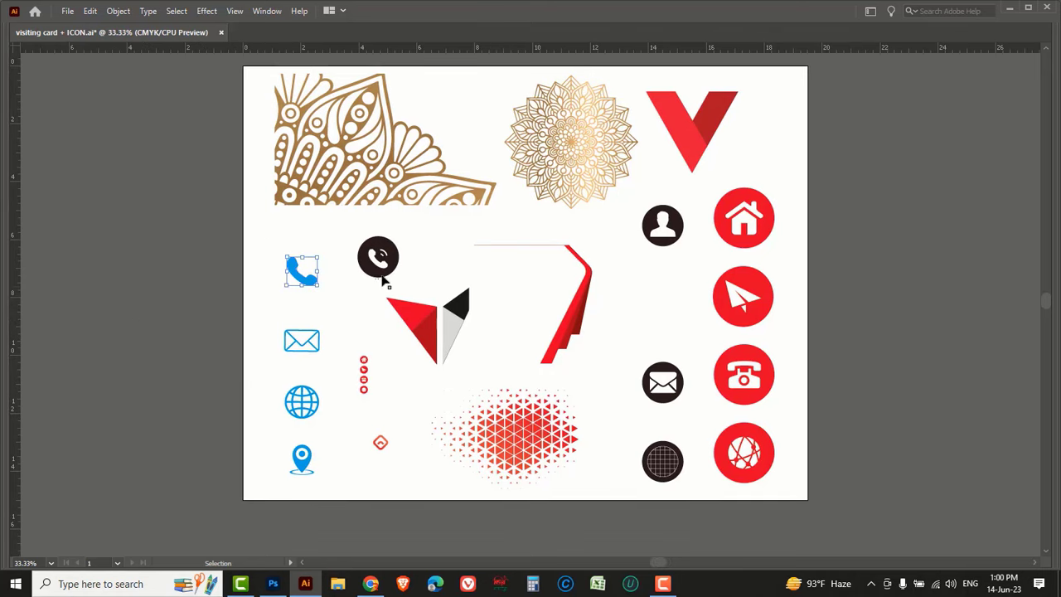
{"action": "key", "text": "Tab"}
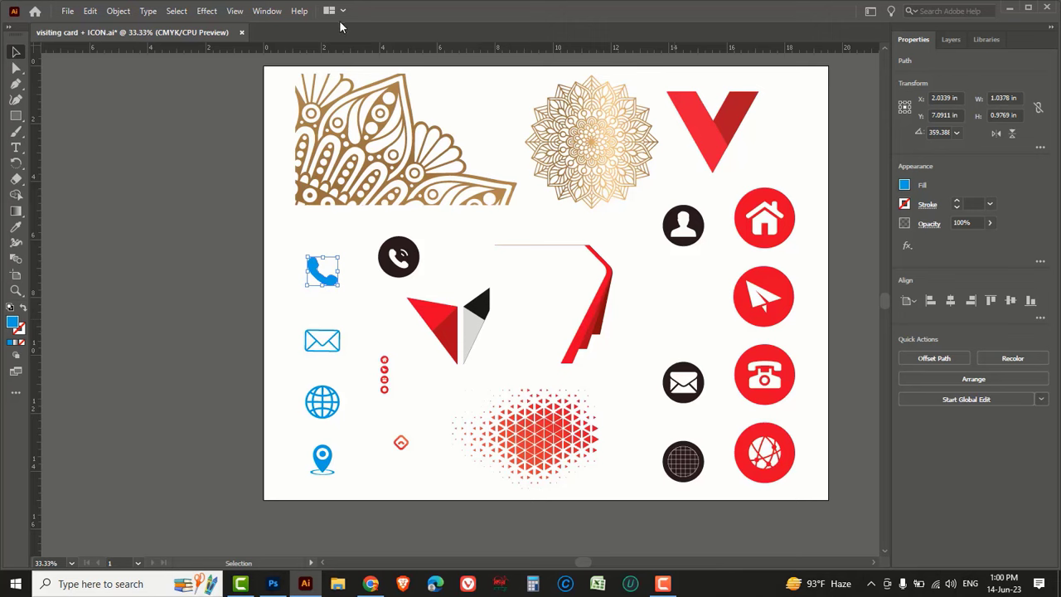
{"action": "left_click", "coordinate": [268, 13]}
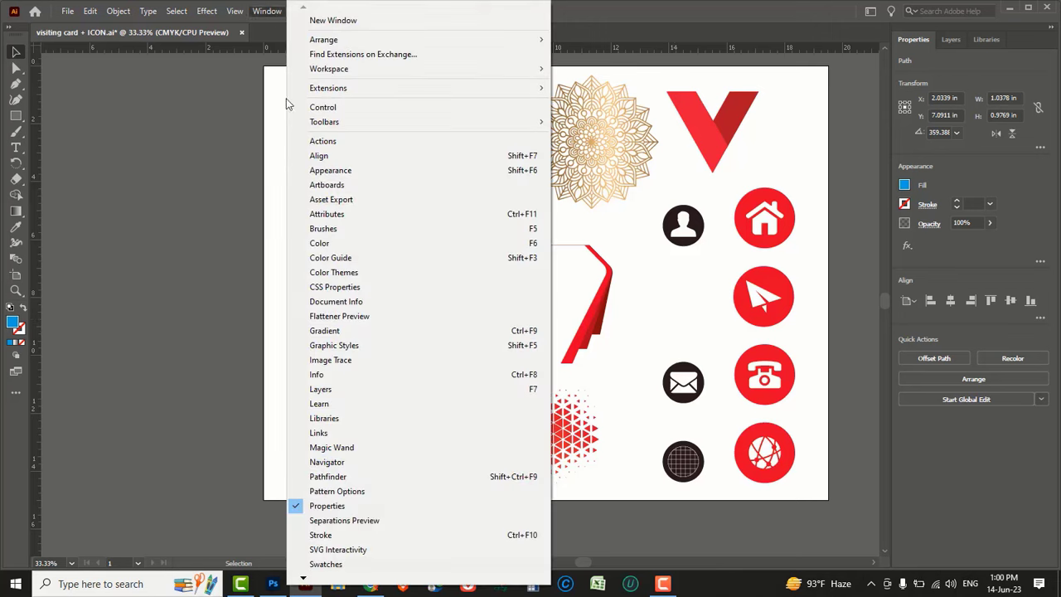
{"action": "left_click", "coordinate": [320, 243]}
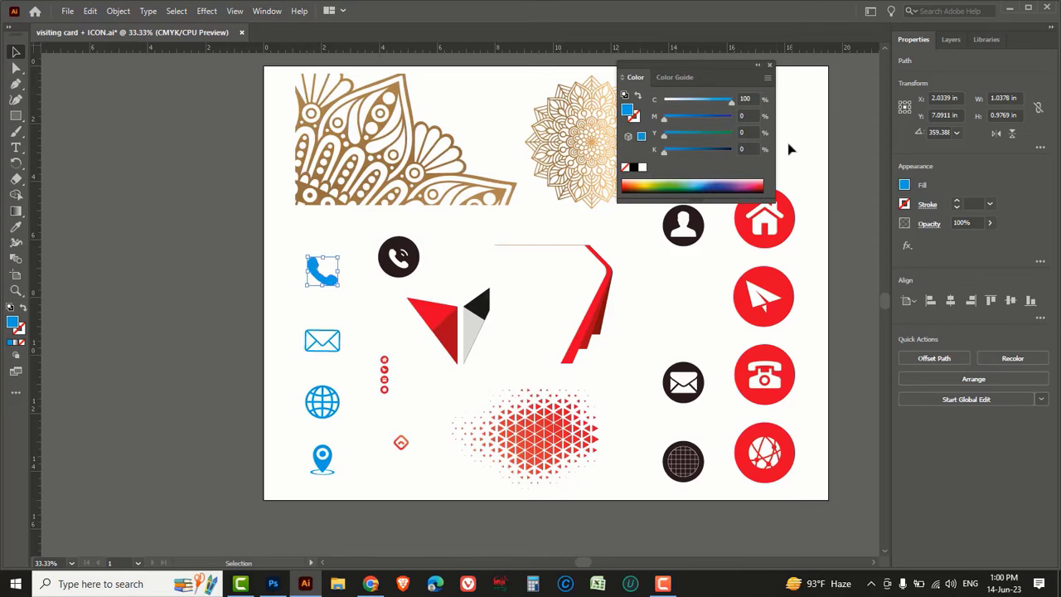
Fill the phone icon white, copy it, and return to Photoshop.
{"action": "left_click", "coordinate": [643, 168]}
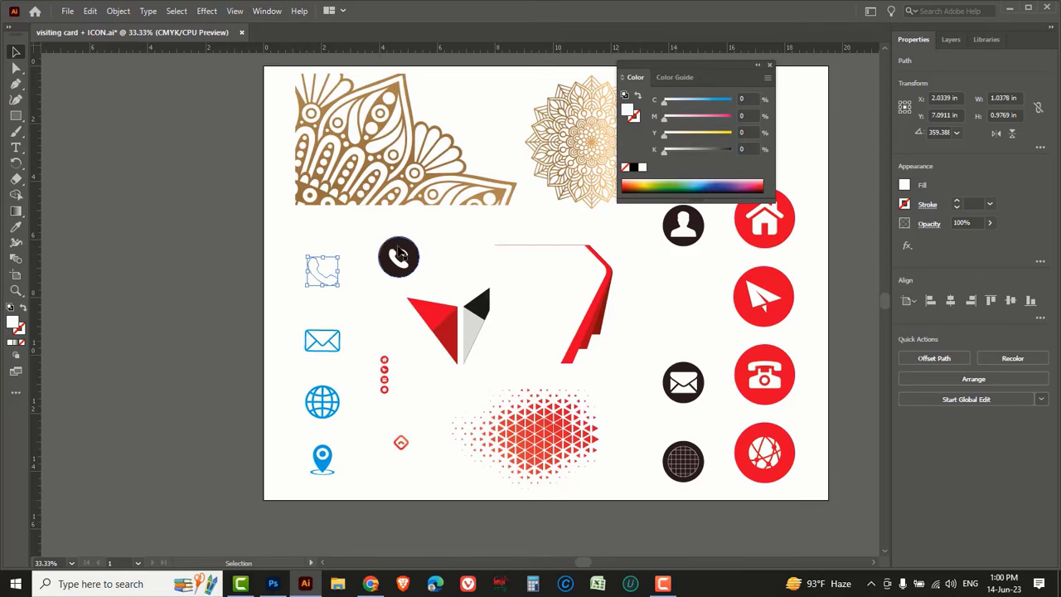
{"action": "key", "text": "a"}
{"action": "key", "text": "v"}
{"action": "left_click", "coordinate": [278, 583]}
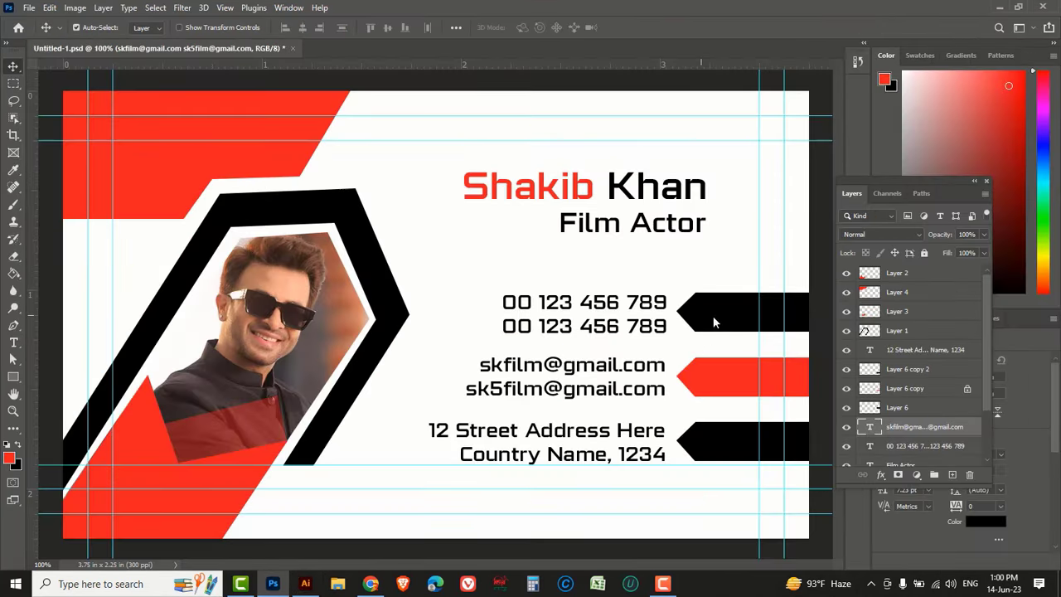
Paste the phone icon into the card as pixels and shrink it down.
{"action": "key", "text": "ctrl+v"}
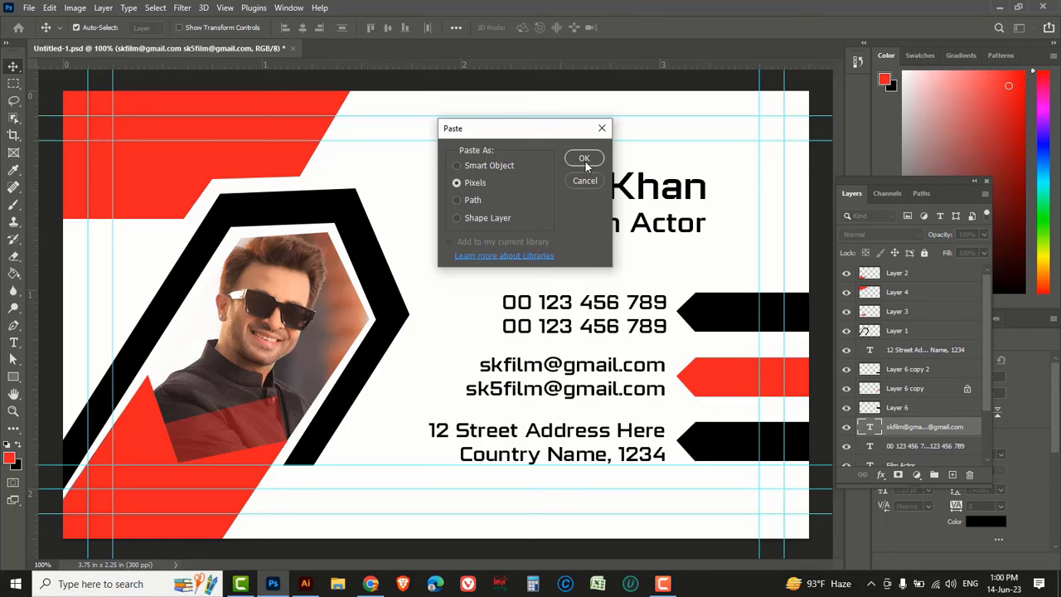
{"action": "left_click", "coordinate": [584, 163]}
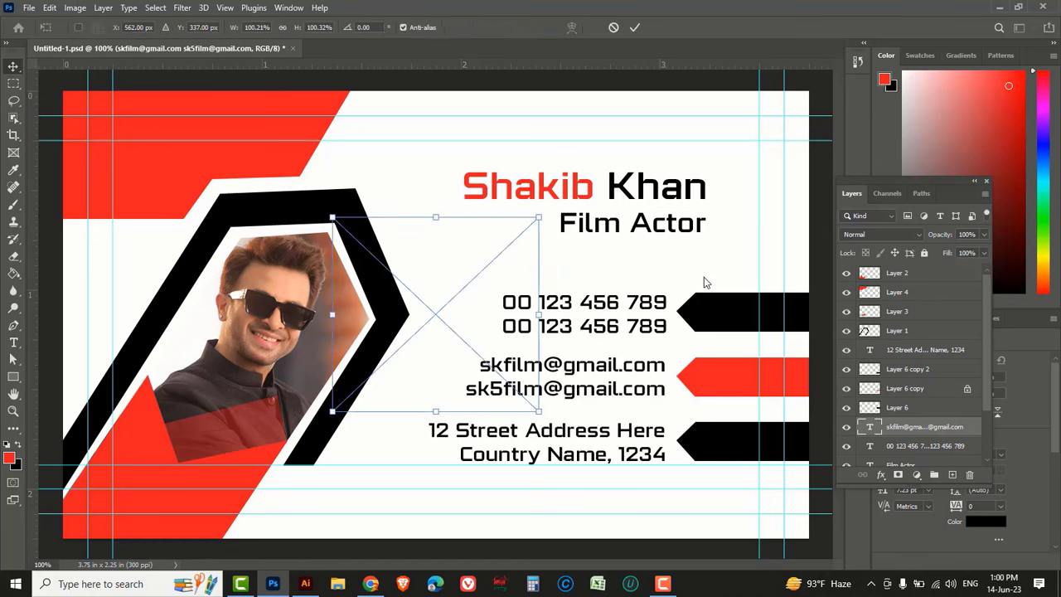
{"action": "mouse_move", "coordinate": [539, 412]}
{"action": "left_mouse_down"}
{"action": "mouse_move", "coordinate": [452, 329]}
{"action": "mouse_move", "coordinate": [723, 311]}
{"action": "left_mouse_up"}
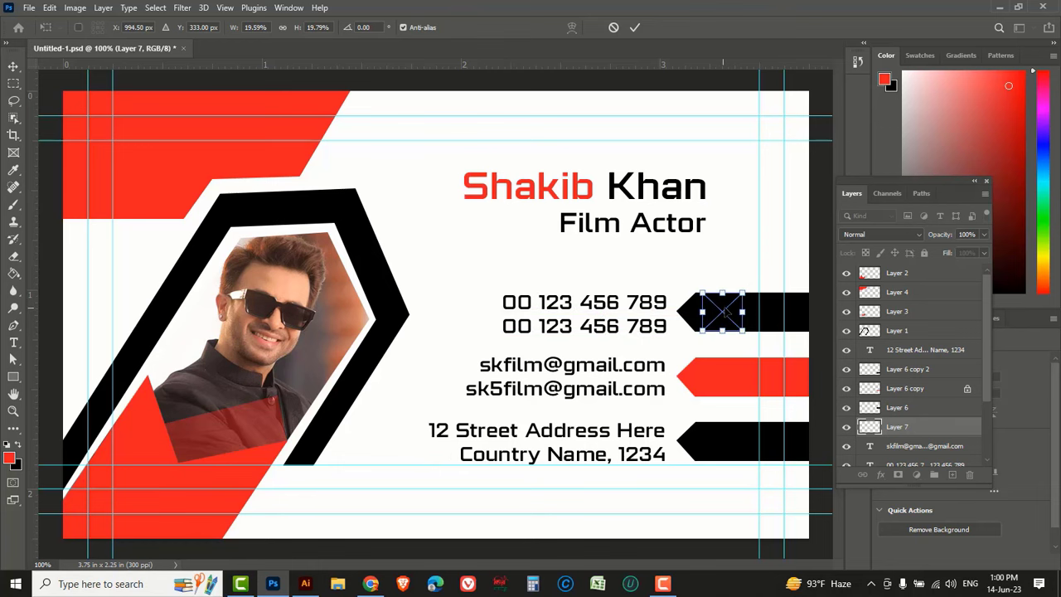
{"action": "scroll", "coordinate": [727, 304], "scroll_direction": "up", "scroll_amount": 1}
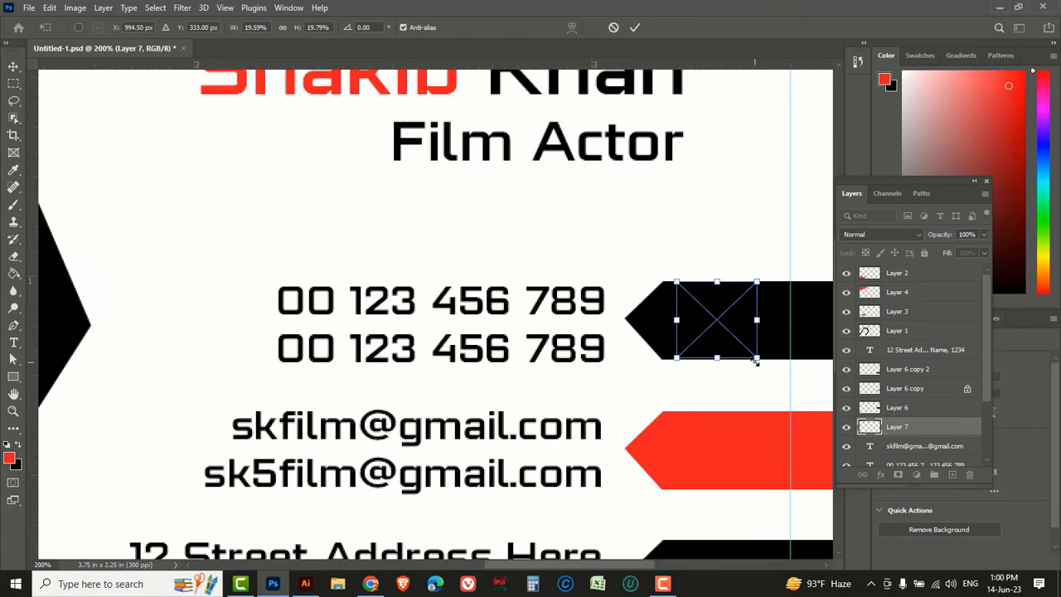
{"action": "left_click_drag", "start_coordinate": [756, 359], "coordinate": [750, 350]}
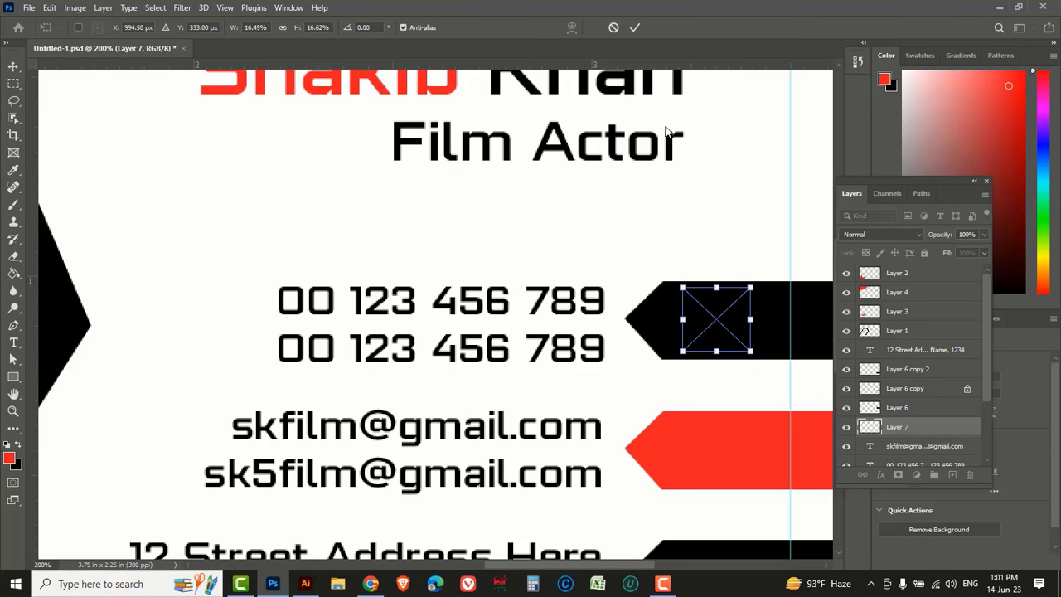
{"action": "left_click", "coordinate": [635, 28]}
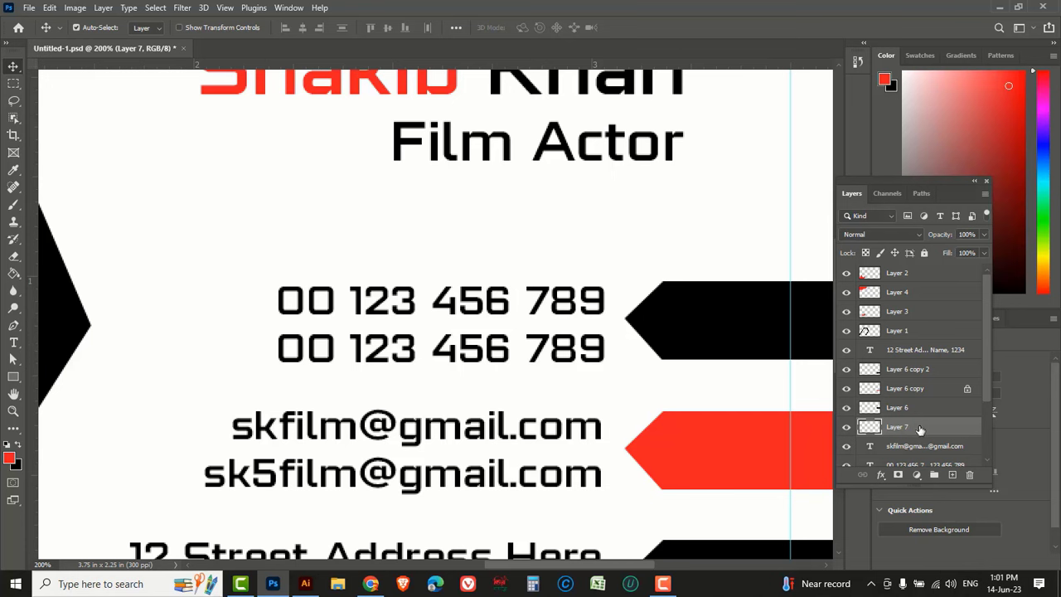
Move Layer 7 above Layer 6 copy 2 and scale the phone icon to about 69%.
{"action": "left_click_drag", "start_coordinate": [921, 429], "coordinate": [921, 368]}
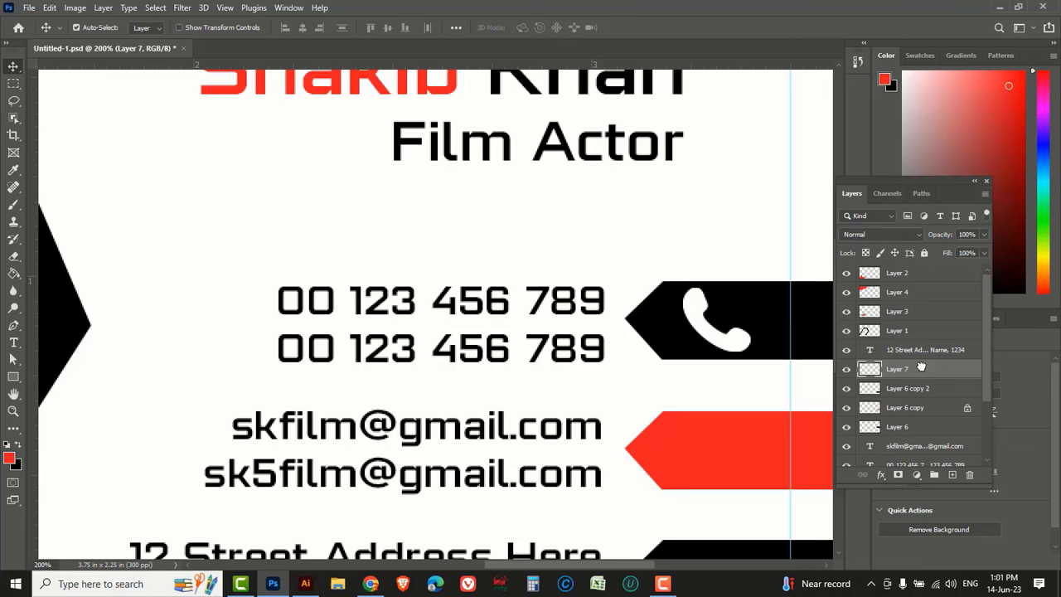
{"action": "key", "text": "ctrl"}
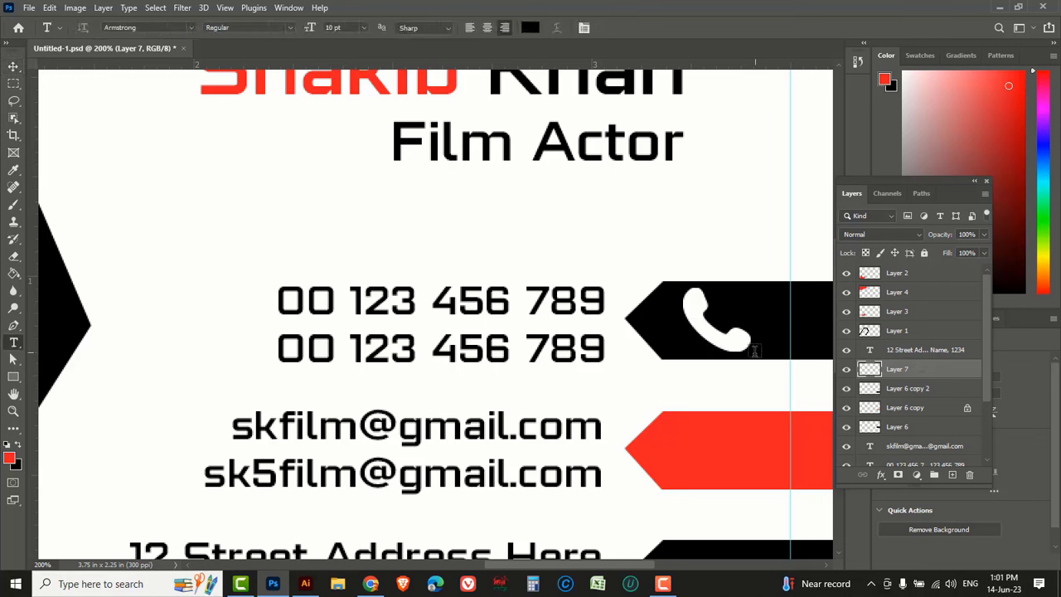
{"action": "key", "text": "ctrl+t"}
{"action": "left_click_drag", "start_coordinate": [756, 357], "coordinate": [744, 347]}
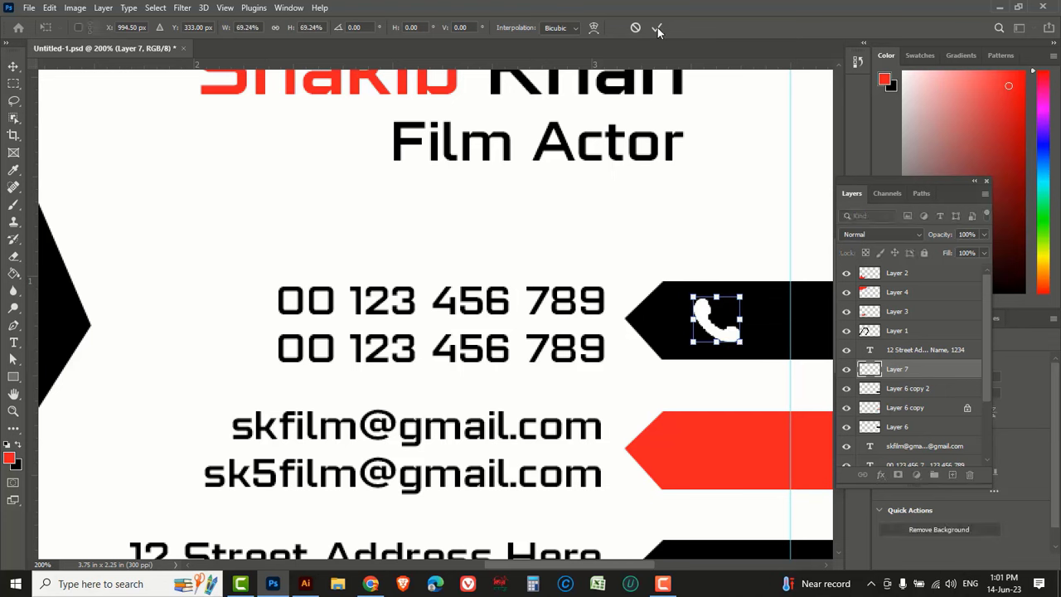
{"action": "left_click", "coordinate": [657, 31]}
{"action": "key", "text": "t"}
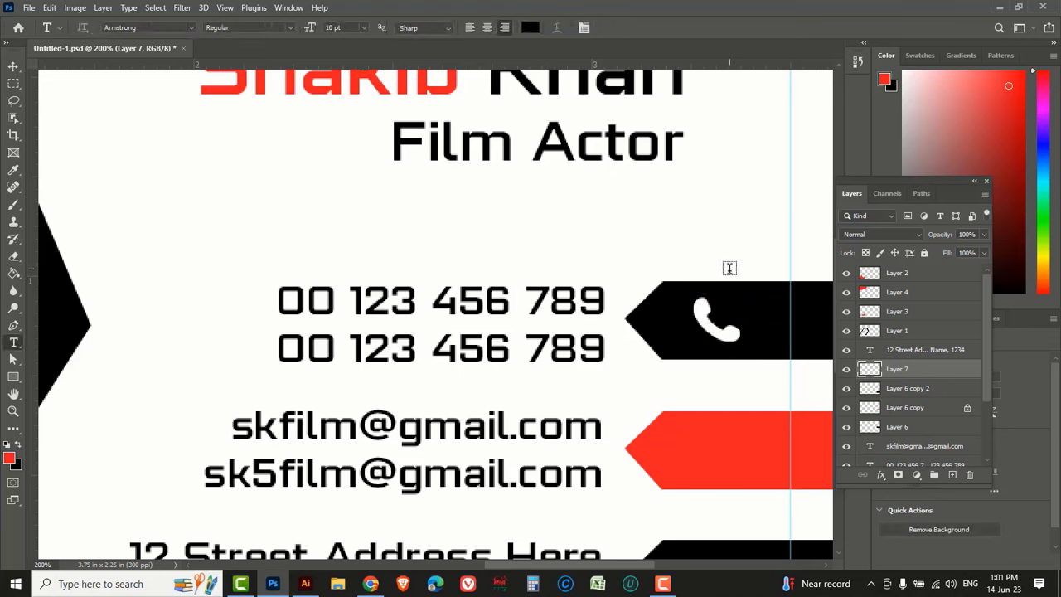
In Illustrator, select the blue envelope icon and fill it white.
{"action": "left_click", "coordinate": [305, 583]}
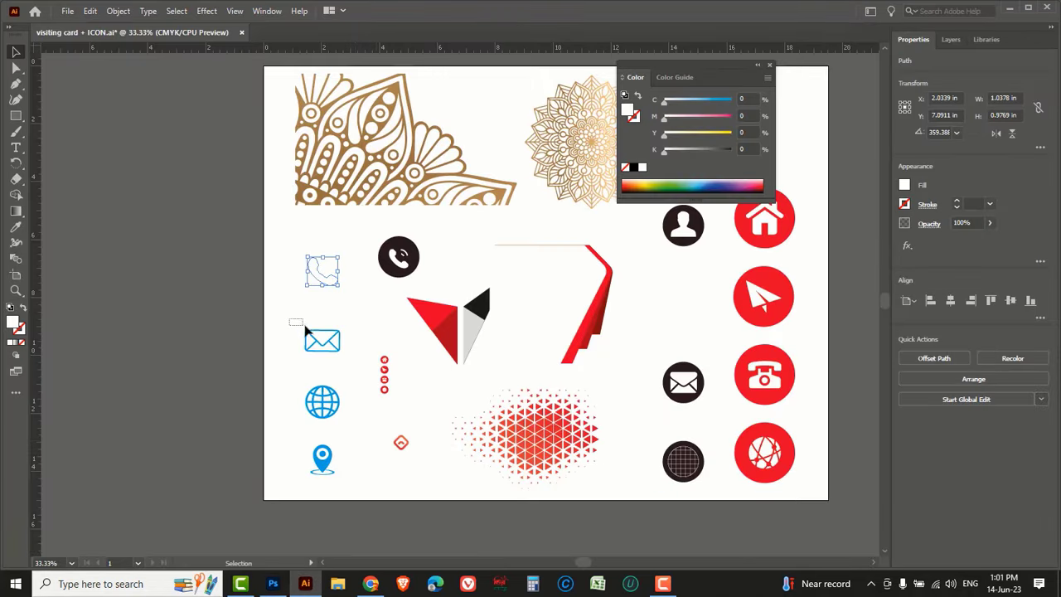
{"action": "left_click_drag", "start_coordinate": [305, 330], "coordinate": [342, 359]}
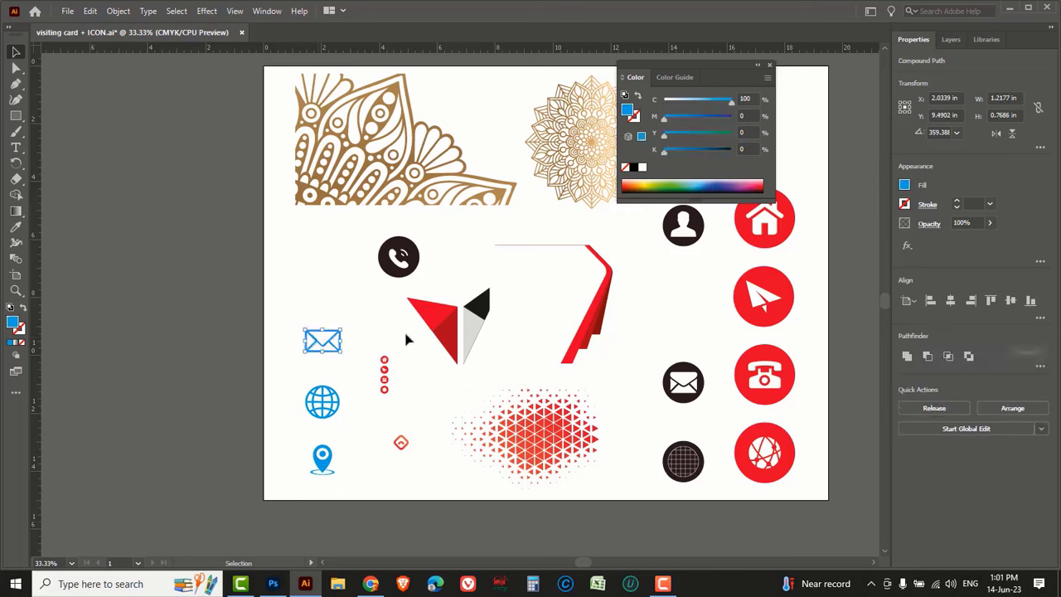
{"action": "left_click", "coordinate": [642, 168]}
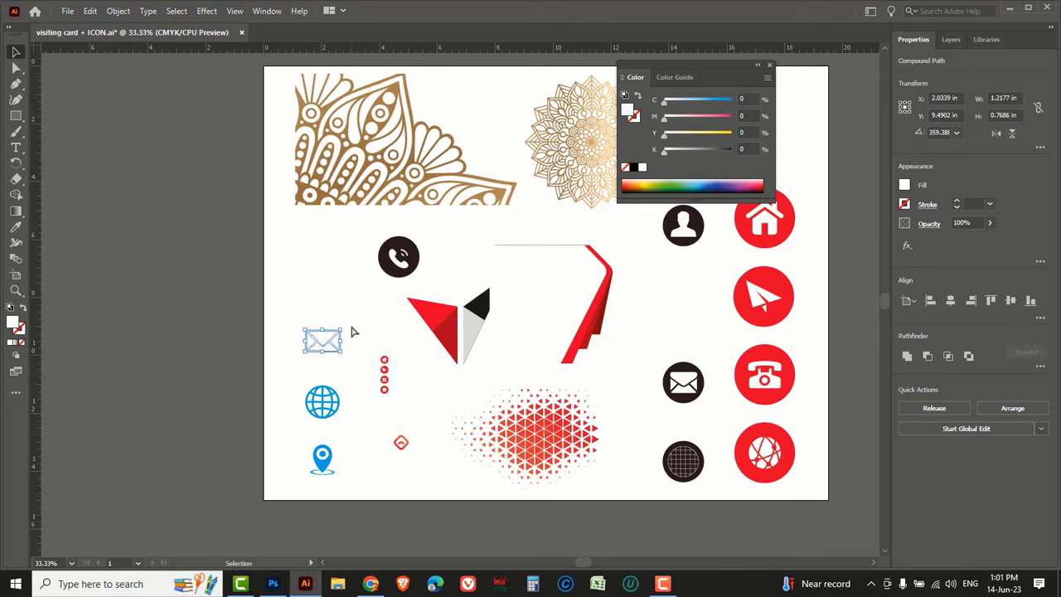
Paste the envelope icon as pixels and shrink it onto the red email tab.
{"action": "left_click", "coordinate": [272, 583]}
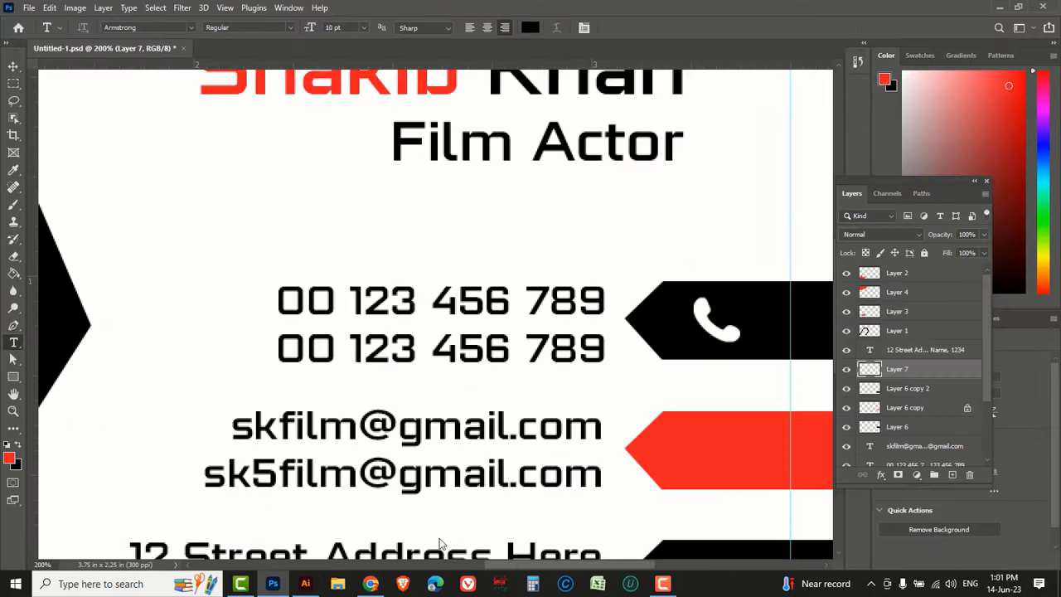
{"action": "key", "text": "ctrl+v"}
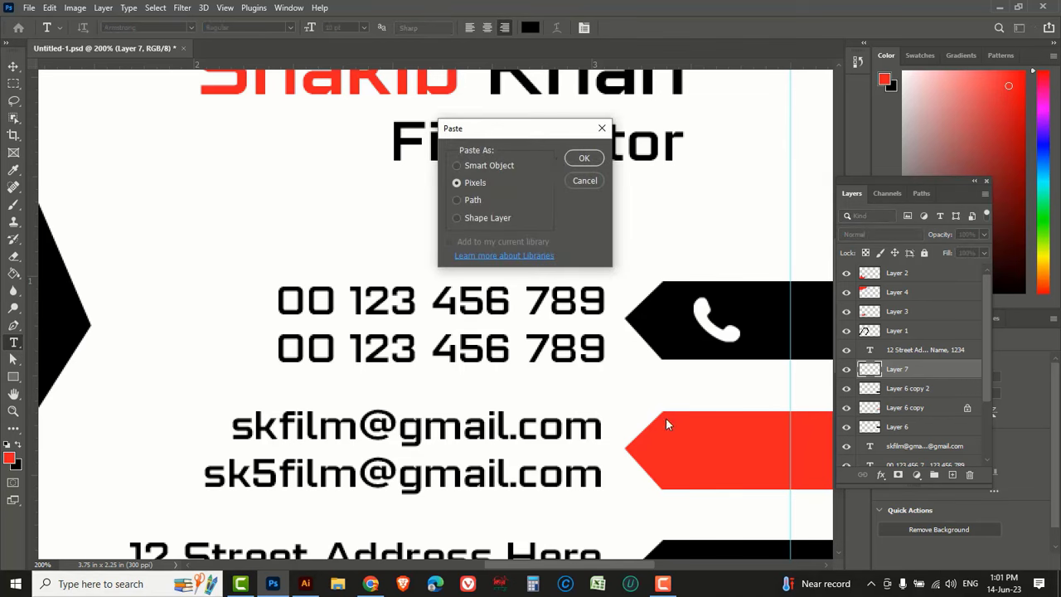
{"action": "left_click", "coordinate": [583, 157]}
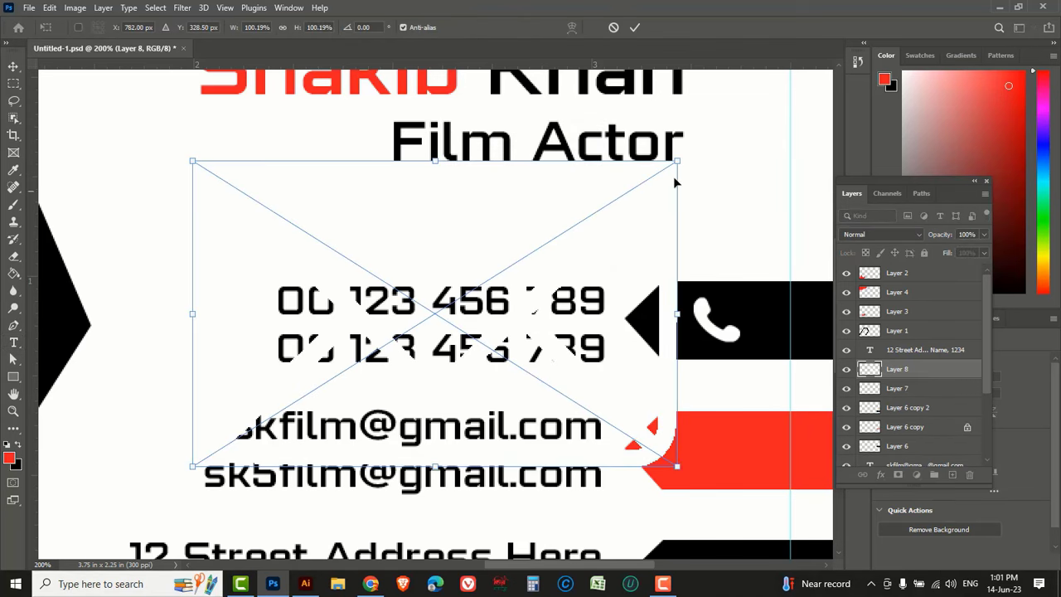
{"action": "mouse_move", "coordinate": [677, 158]}
{"action": "left_mouse_down"}
{"action": "mouse_move", "coordinate": [488, 276]}
{"action": "mouse_move", "coordinate": [744, 452]}
{"action": "mouse_move", "coordinate": [750, 432]}
{"action": "mouse_move", "coordinate": [721, 446]}
{"action": "mouse_move", "coordinate": [748, 471]}
{"action": "left_mouse_up"}
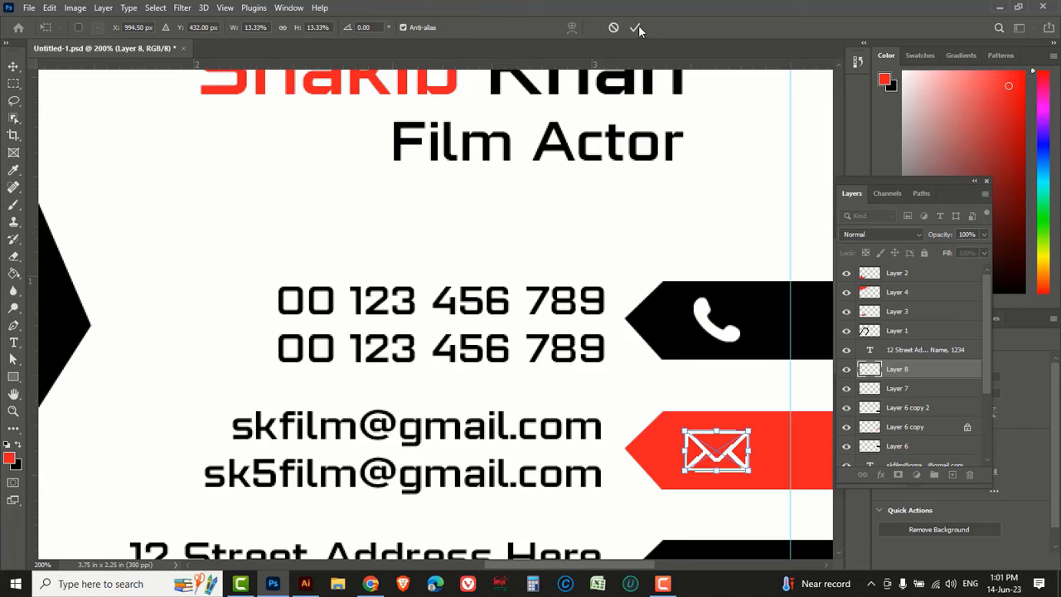
{"action": "left_click", "coordinate": [639, 29]}
{"action": "key", "text": "t"}
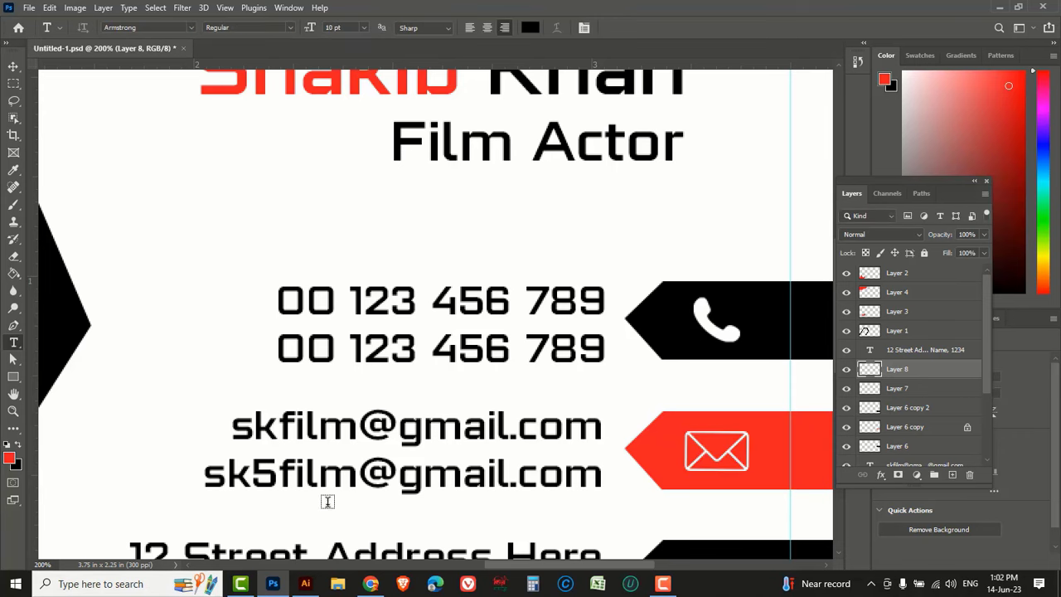
{"action": "left_click", "coordinate": [305, 584]}
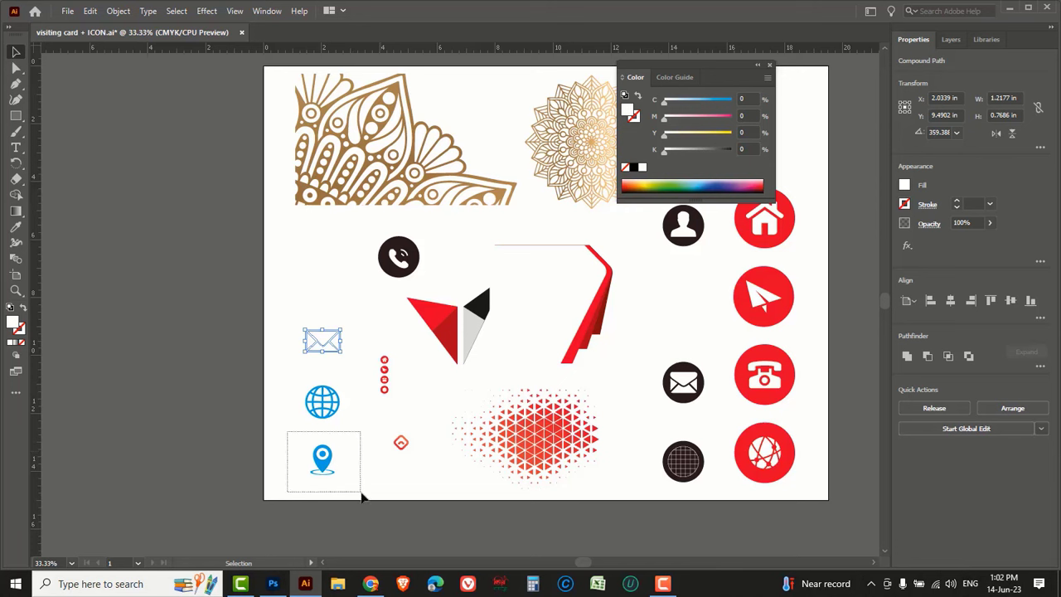
Fill the location pin icon white in Illustrator and return to Photoshop.
{"action": "left_click_drag", "start_coordinate": [302, 446], "coordinate": [355, 484]}
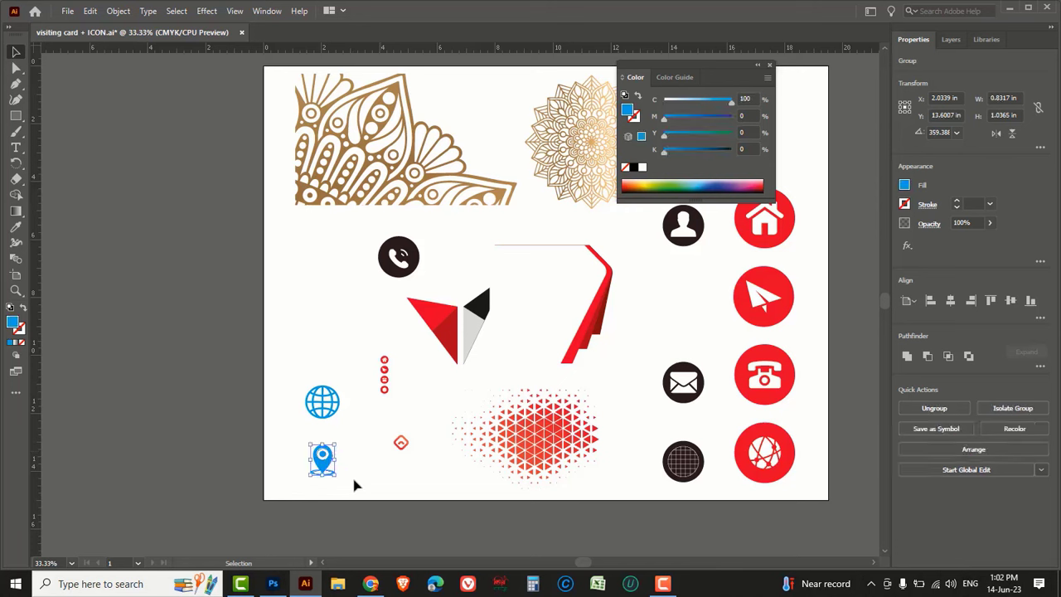
{"action": "left_click", "coordinate": [642, 168]}
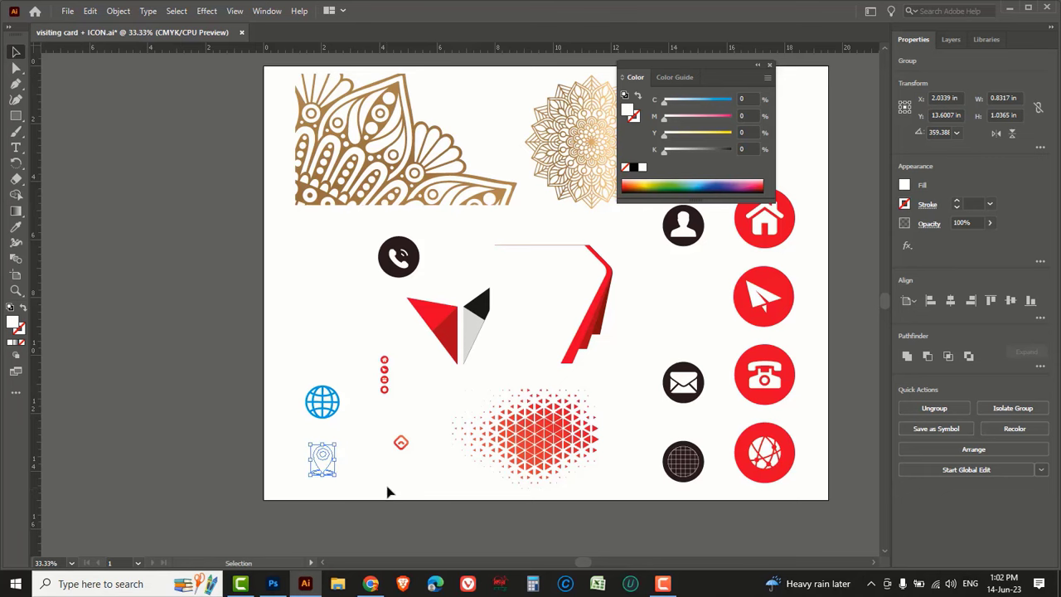
{"action": "left_click", "coordinate": [272, 584]}
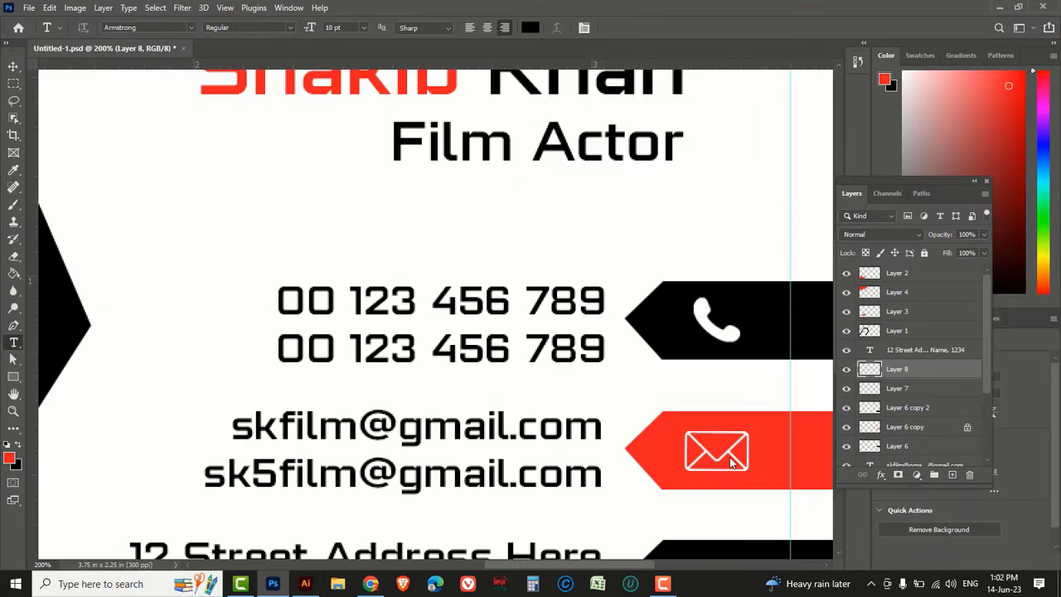
Paste the location pin as pixels, shrink it to about 17%, and move it onto the black address arrow.
{"action": "scroll", "coordinate": [820, 398], "scroll_direction": "down", "scroll_amount": 2}
{"action": "scroll", "coordinate": [823, 411], "scroll_direction": "down", "scroll_amount": 2}
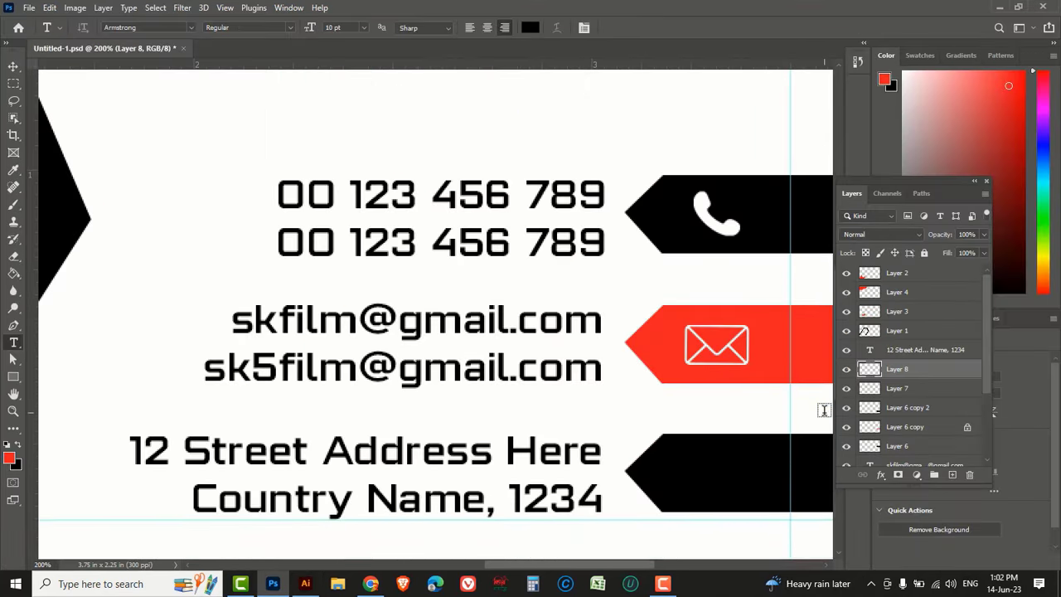
{"action": "scroll", "coordinate": [821, 410], "scroll_direction": "down", "scroll_amount": 1}
{"action": "key", "text": "ctrl+v"}
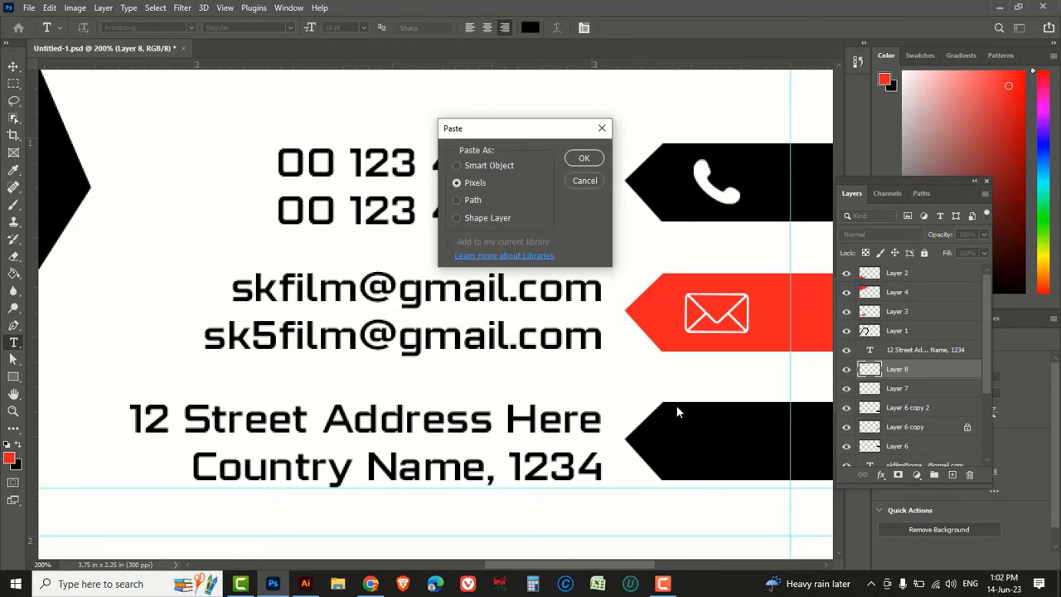
{"action": "left_click", "coordinate": [583, 158]}
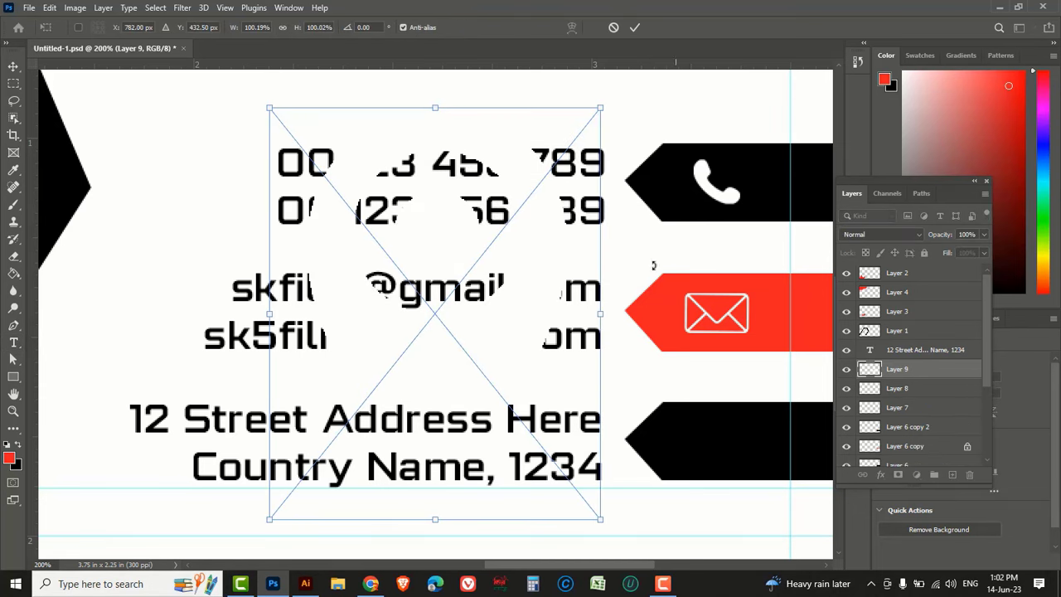
{"action": "left_click_drag", "start_coordinate": [602, 108], "coordinate": [463, 279]}
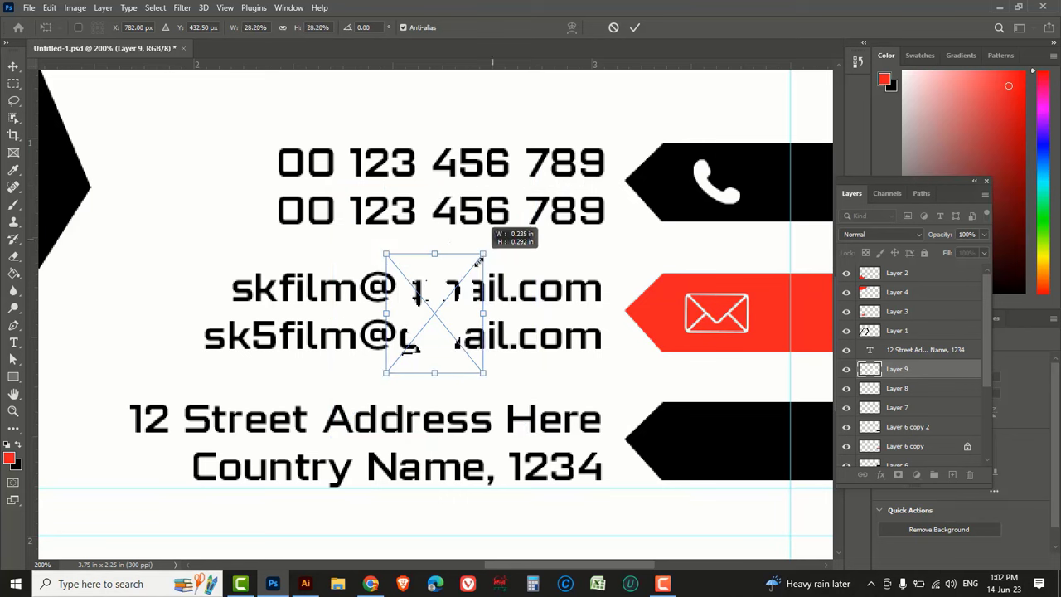
{"action": "mouse_move", "coordinate": [446, 325]}
{"action": "left_mouse_down"}
{"action": "mouse_move", "coordinate": [714, 452]}
{"action": "mouse_move", "coordinate": [737, 417]}
{"action": "left_mouse_up"}
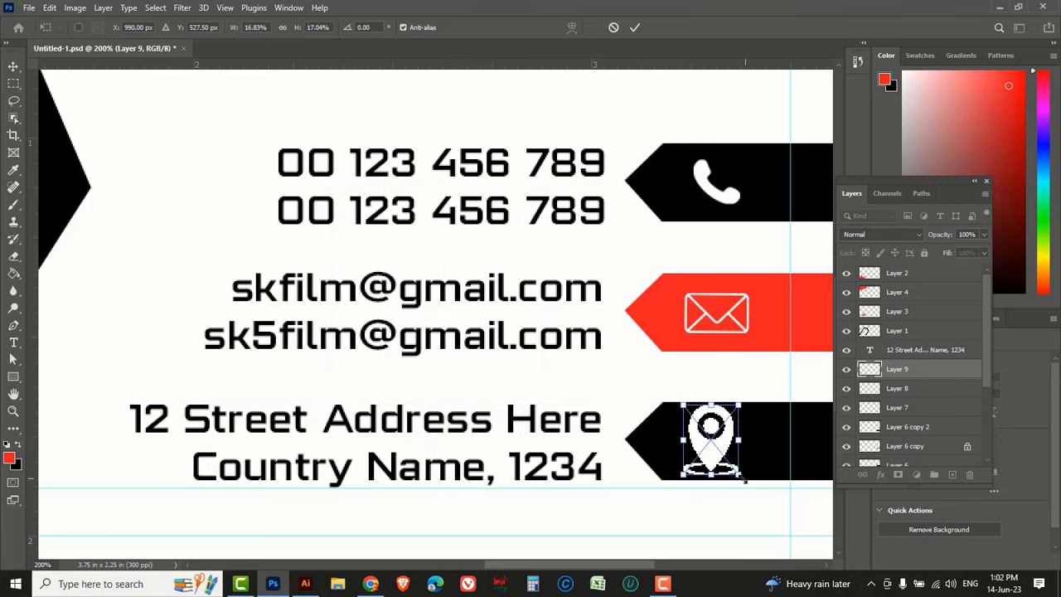
{"action": "left_click_drag", "start_coordinate": [740, 478], "coordinate": [735, 467]}
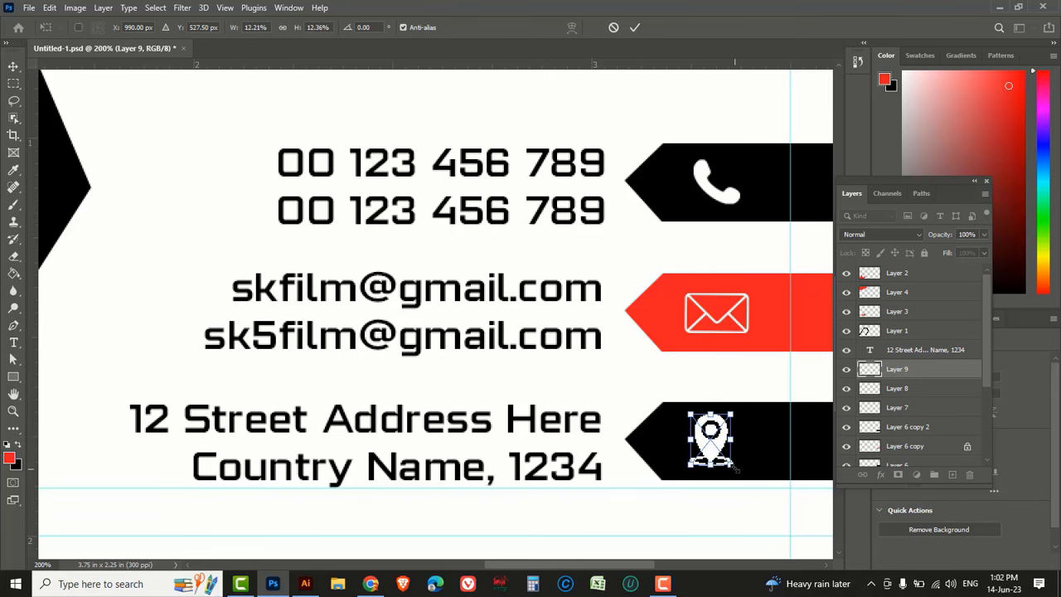
Commit the pin's placement and add a vertical guide through the icon arrows.
{"action": "left_click", "coordinate": [632, 30]}
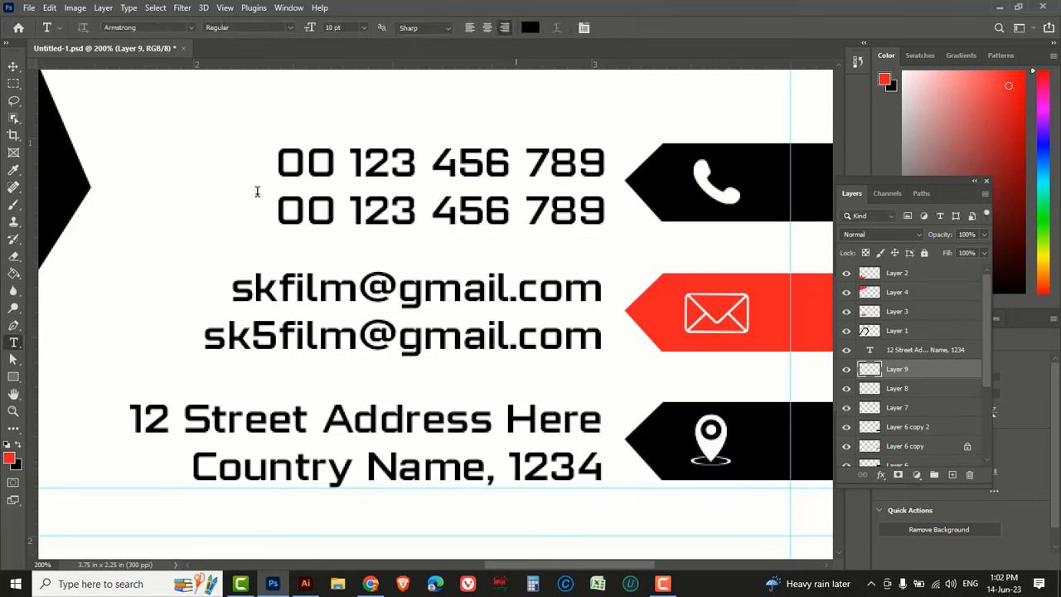
{"action": "left_click_drag", "start_coordinate": [75, 242], "coordinate": [685, 347]}
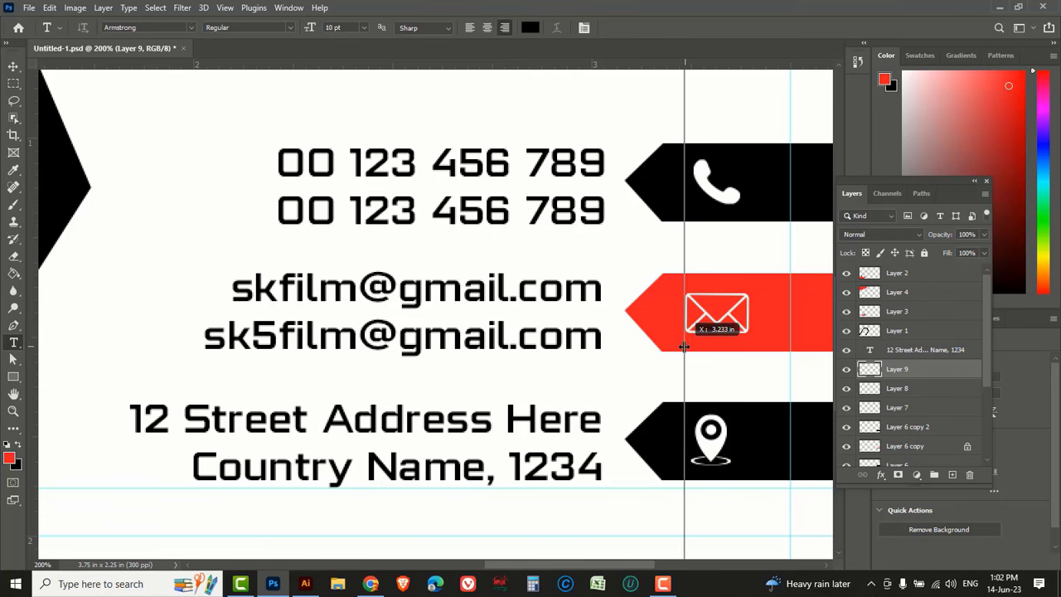
{"action": "left_click_drag", "start_coordinate": [686, 347], "coordinate": [683, 343]}
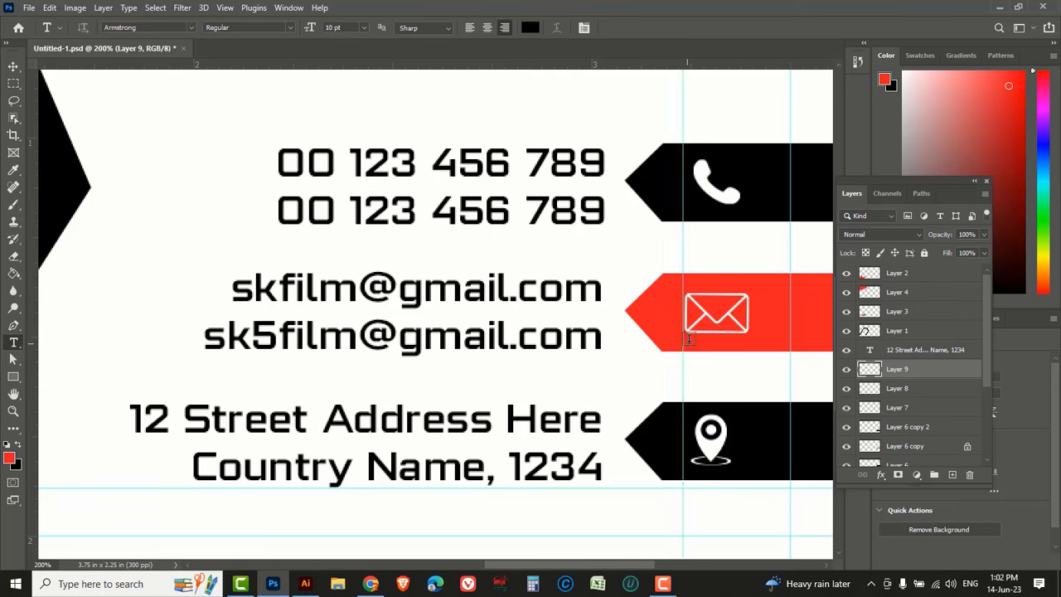
Snap the phone and location icons to the guide, nudging the phone icon right twice.
{"action": "left_click", "coordinate": [13, 66]}
{"action": "left_click", "coordinate": [728, 199]}
{"action": "left_click_drag", "start_coordinate": [728, 199], "coordinate": [717, 200]}
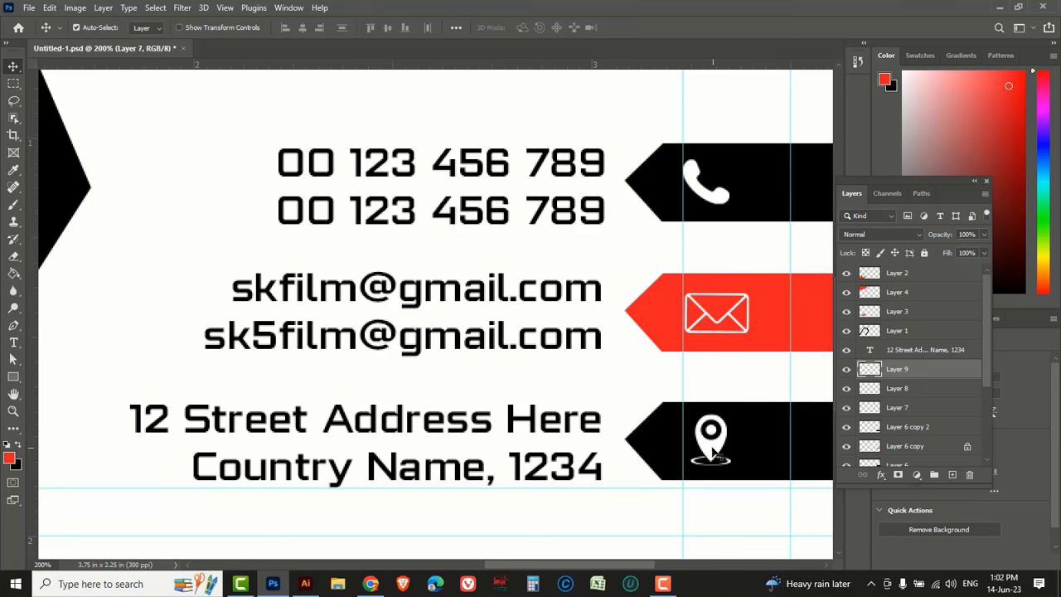
{"action": "left_click_drag", "start_coordinate": [718, 452], "coordinate": [717, 452]}
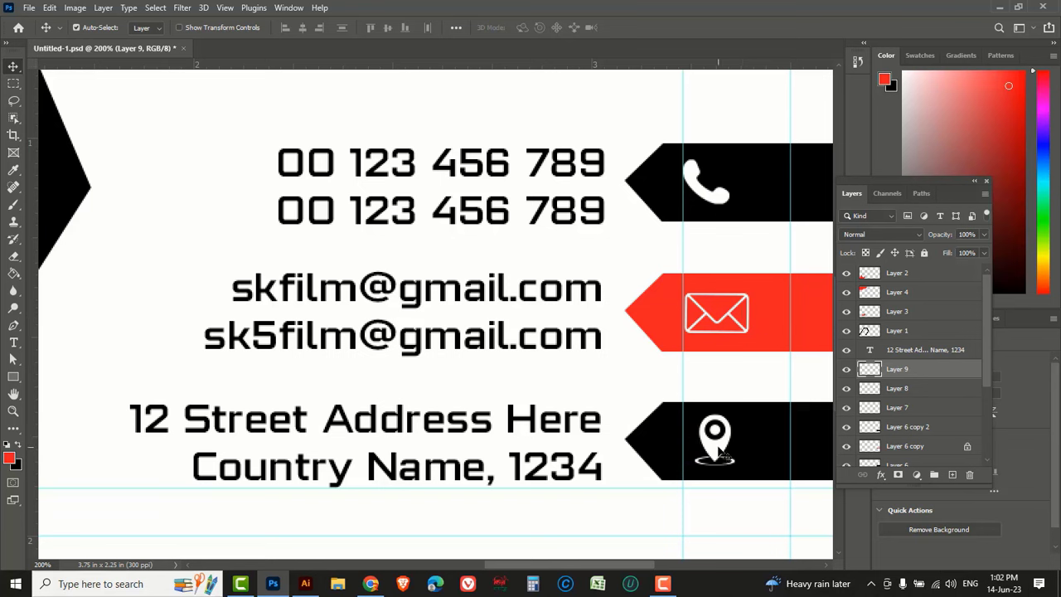
{"action": "left_click", "coordinate": [724, 197]}
{"action": "key", "text": "Right"}
{"action": "key", "text": "Right"}
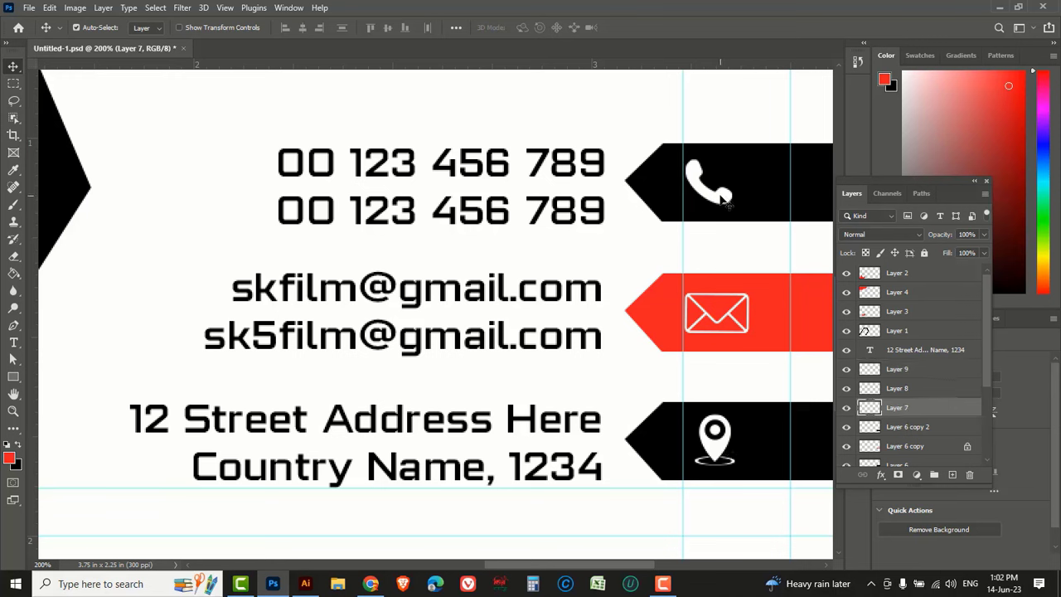
{"action": "key", "text": "Right"}
{"action": "key", "text": "Right"}
{"action": "key", "text": "Right"}
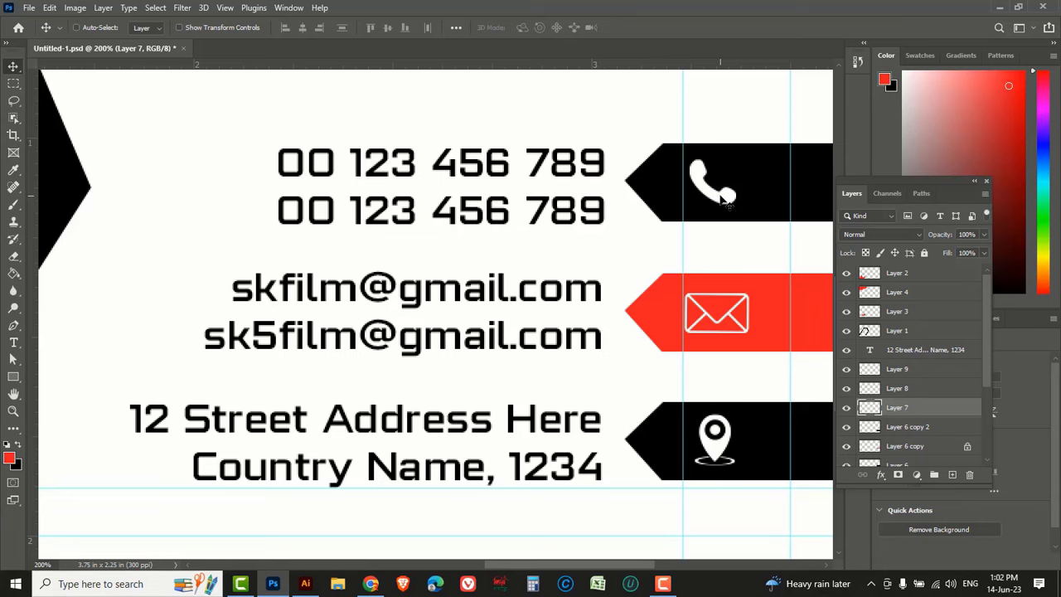
{"action": "key", "text": "ctrl+minus"}
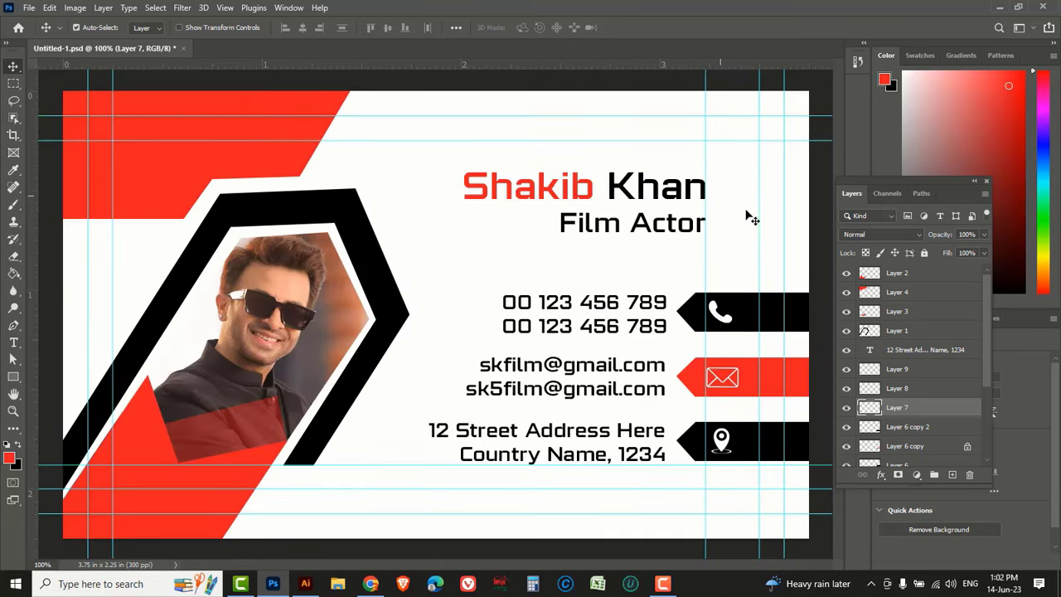
Save the card as 'business card font part.psd' in Photoshop format.
{"action": "left_click", "coordinate": [29, 8]}
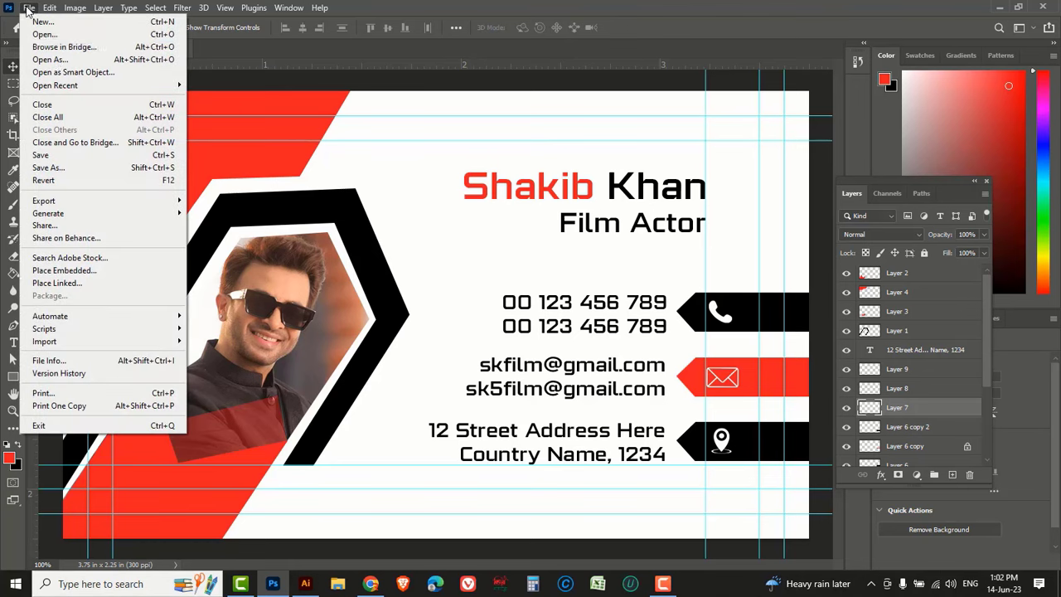
{"action": "left_click", "coordinate": [66, 167]}
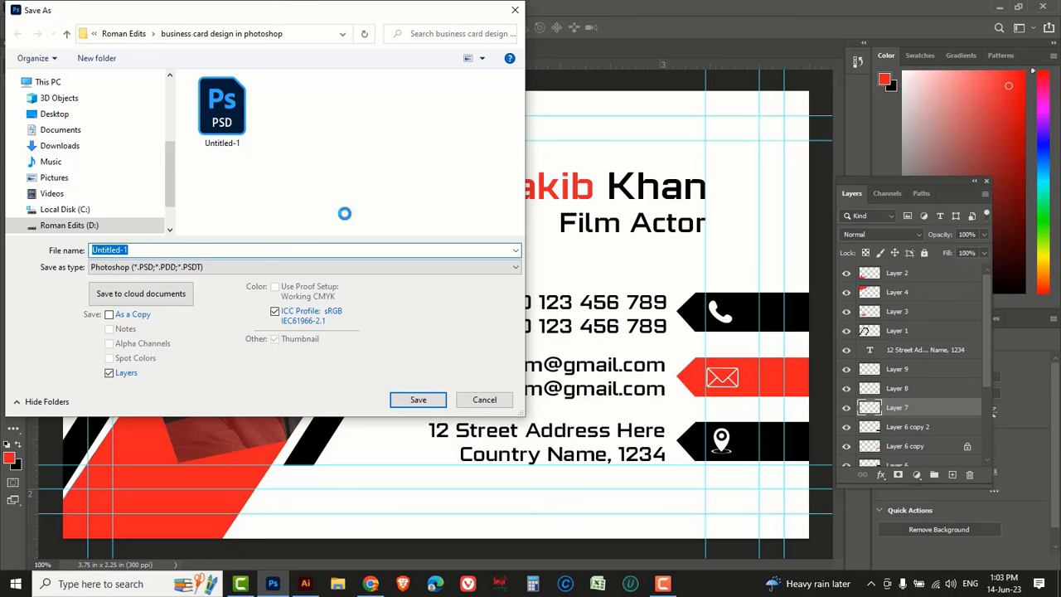
{"action": "type", "text": "bu"}
{"action": "type", "text": "siness card font part"}
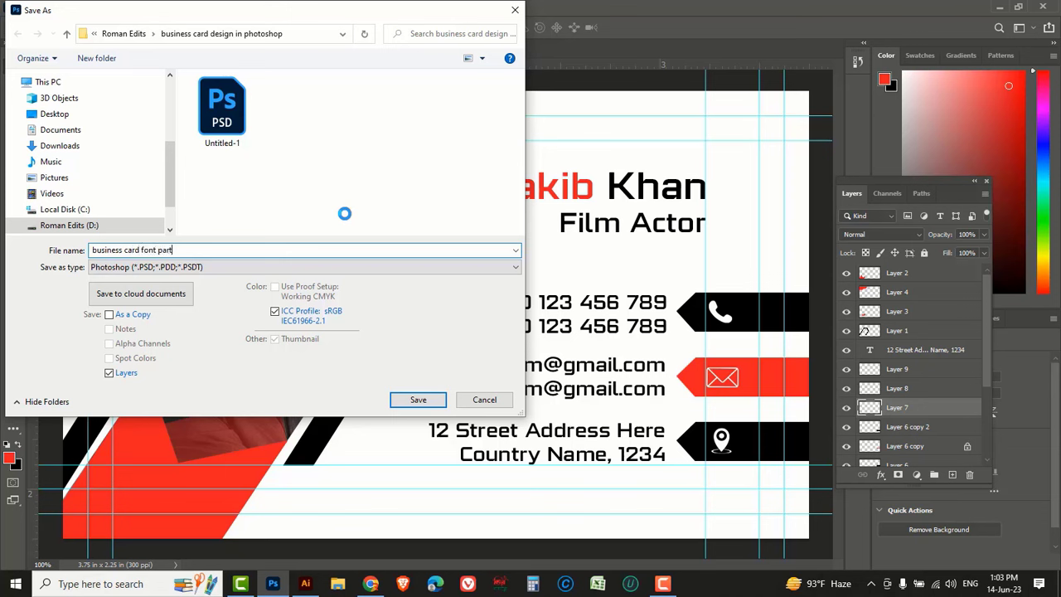
{"action": "left_click", "coordinate": [415, 400]}
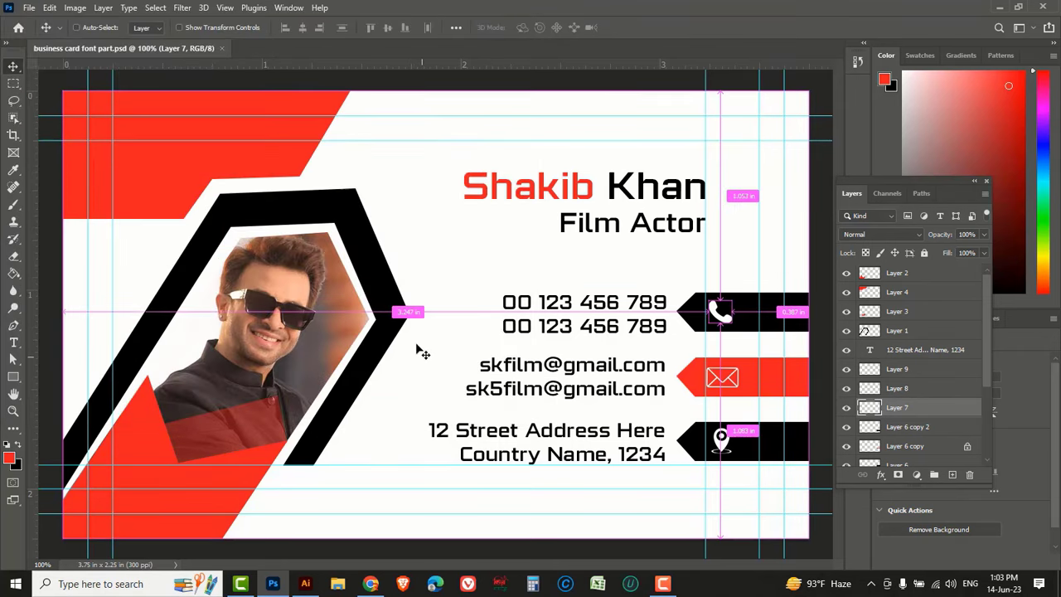
Delete the phone-number text layer.
{"action": "key", "text": "ctrl+minus"}
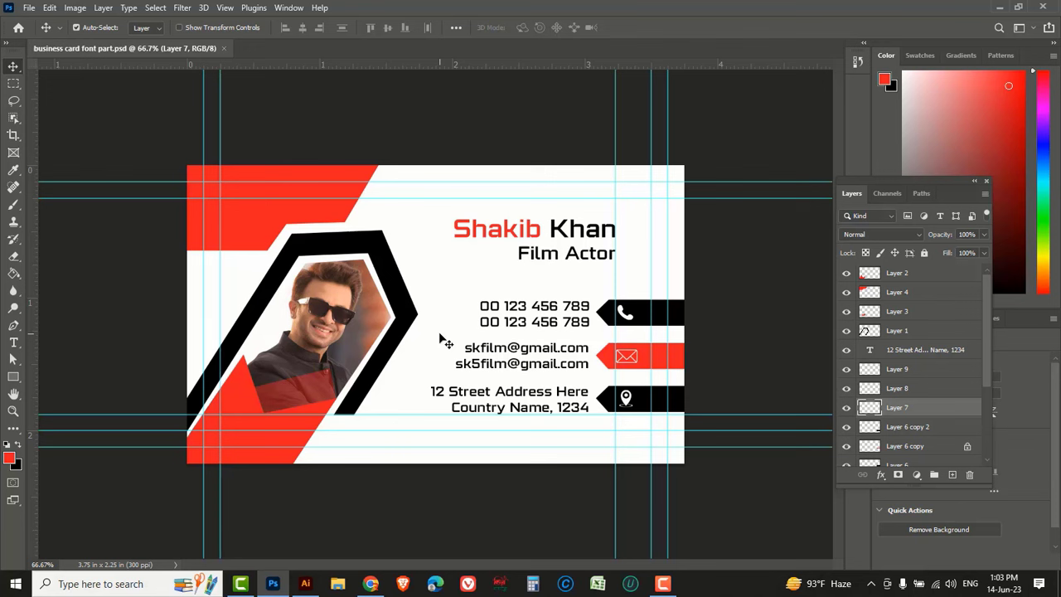
{"action": "left_click", "coordinate": [531, 317]}
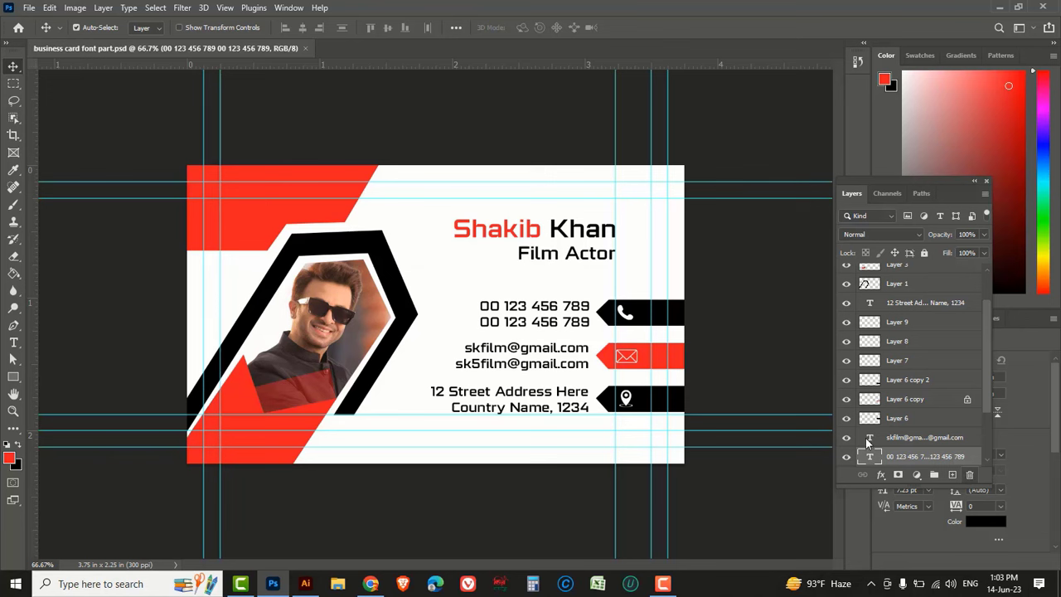
{"action": "left_click", "coordinate": [969, 474]}
{"action": "left_click", "coordinate": [492, 222]}
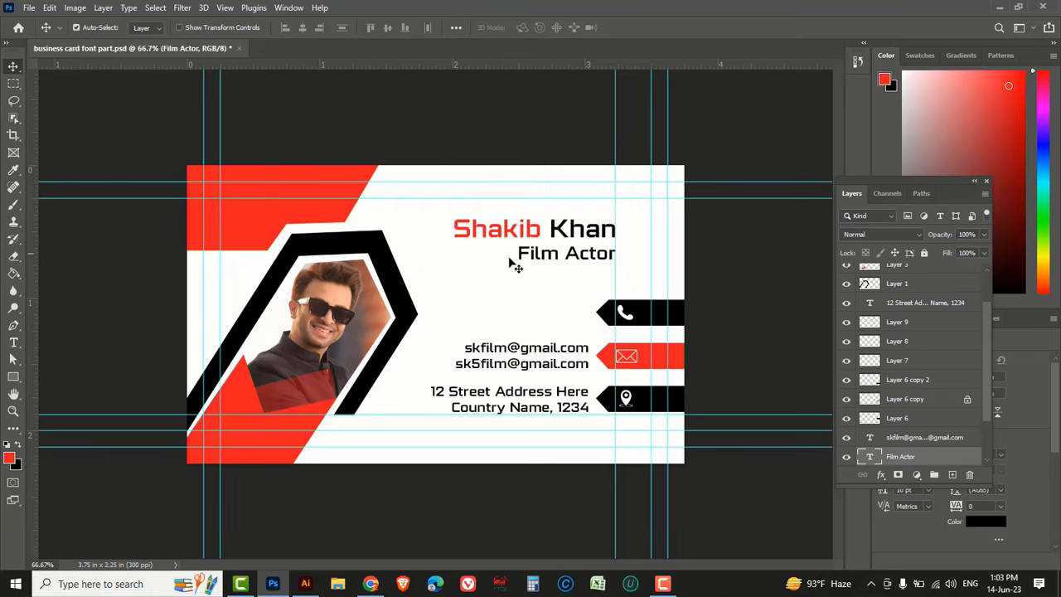
Delete the black phone-icon bar and the other icon shape layers.
{"action": "left_click", "coordinate": [643, 326]}
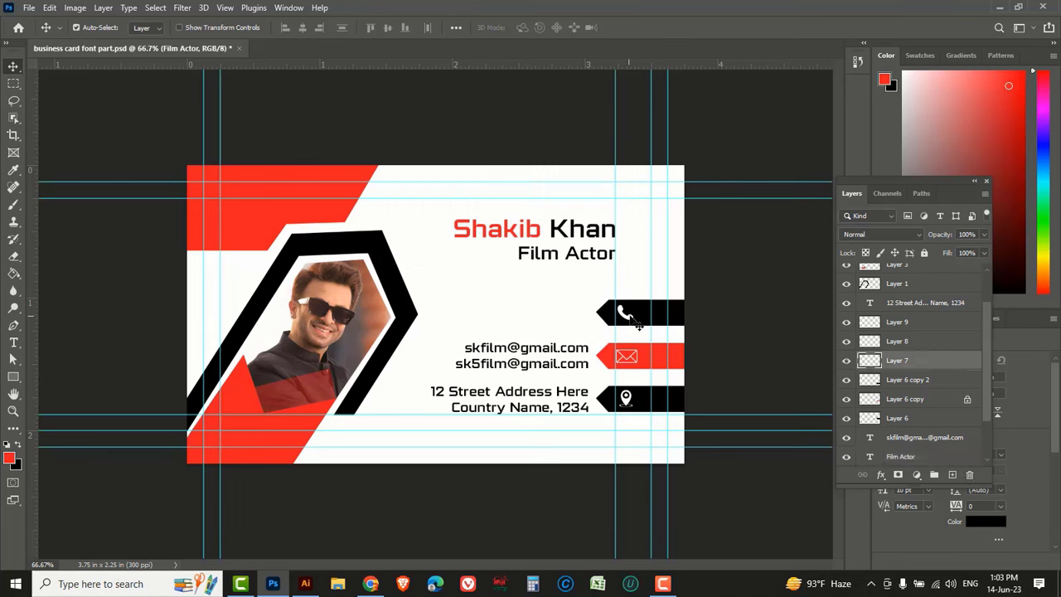
{"action": "left_click", "coordinate": [627, 357], "text": "shift"}
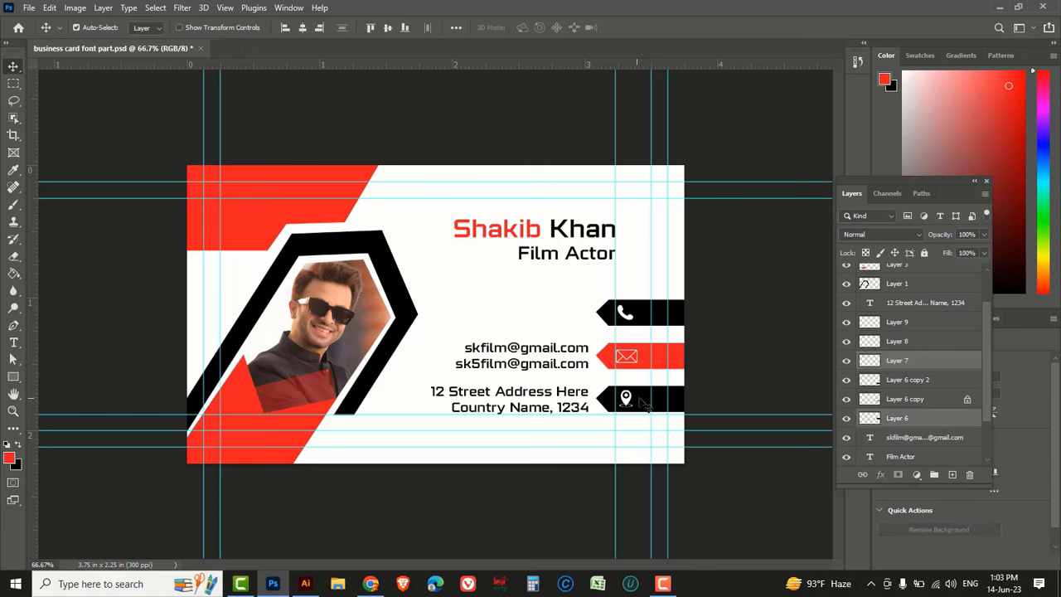
{"action": "left_click", "coordinate": [637, 404], "text": "shift"}
{"action": "left_click", "coordinate": [970, 474]}
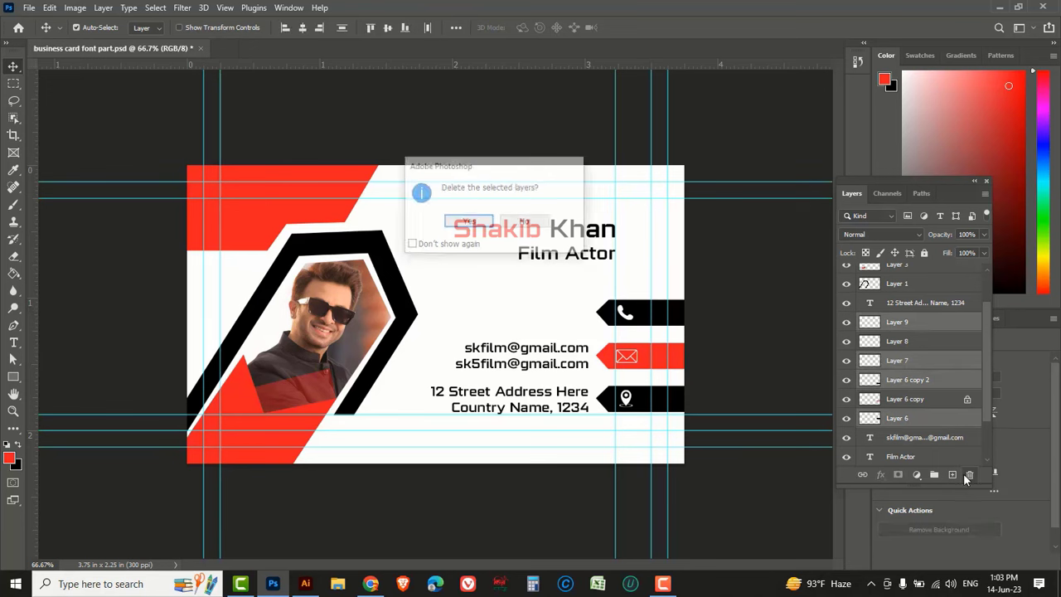
{"action": "left_click", "coordinate": [469, 222]}
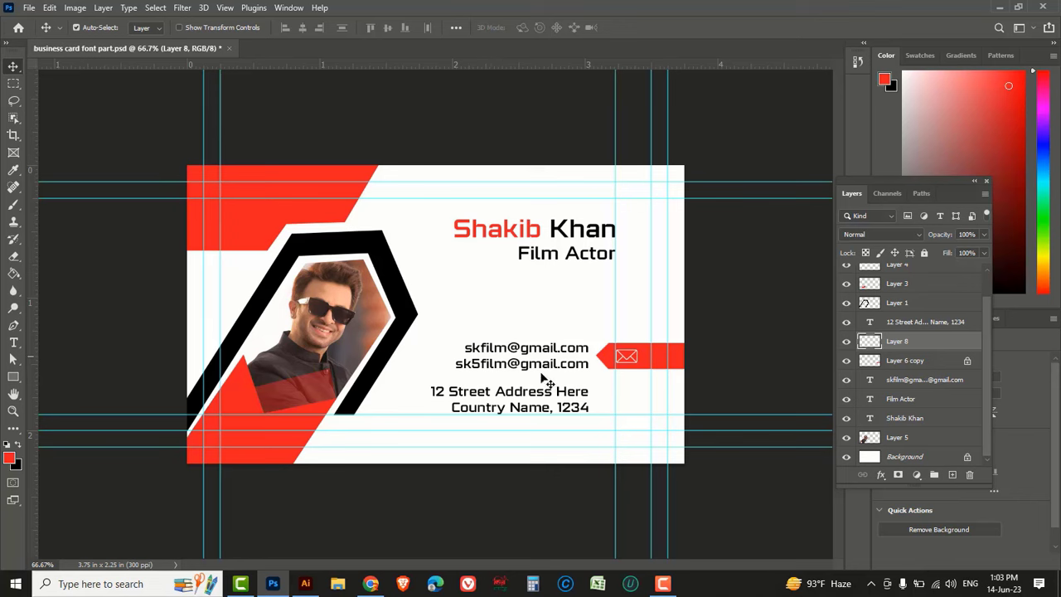
Delete the envelope bar shape and the Layer 8 icon.
{"action": "key", "text": "ctrl+plus"}
{"action": "left_click", "coordinate": [580, 373]}
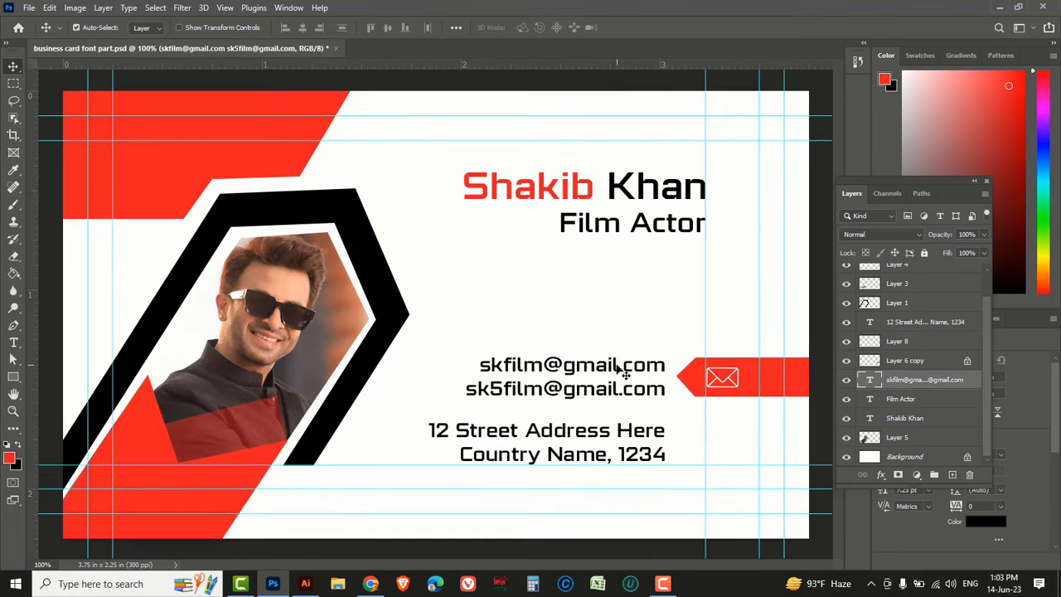
{"action": "left_click", "coordinate": [732, 380]}
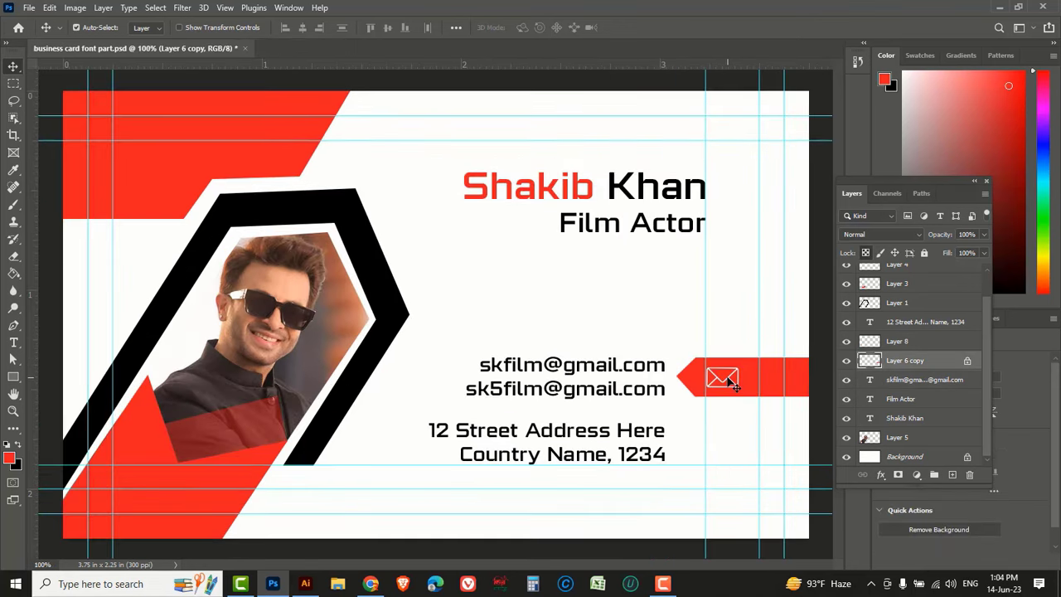
{"action": "left_click", "coordinate": [911, 341], "text": "ctrl"}
{"action": "left_click", "coordinate": [970, 475]}
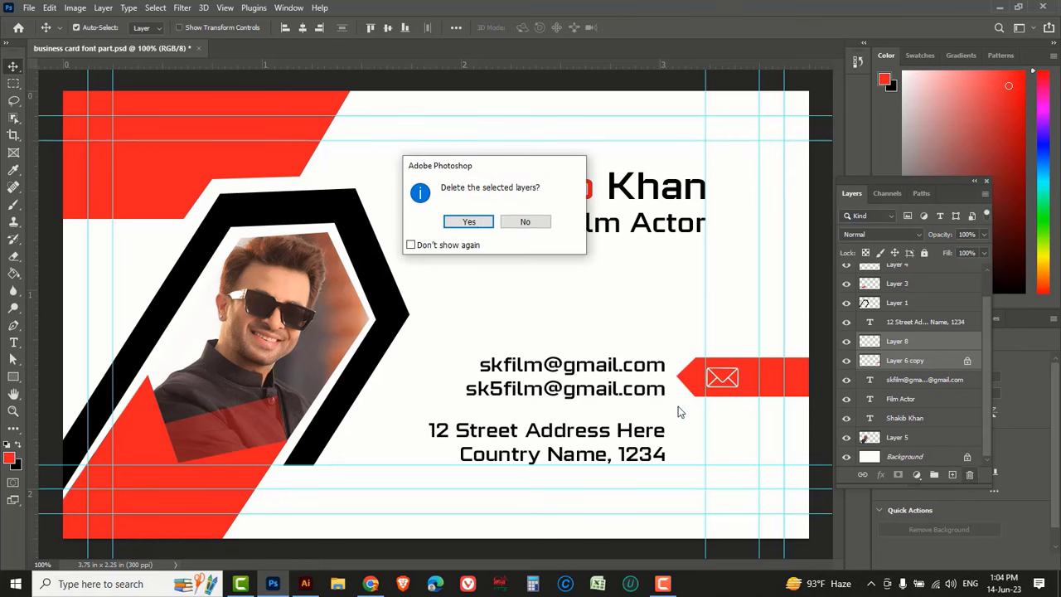
{"action": "left_click", "coordinate": [471, 220]}
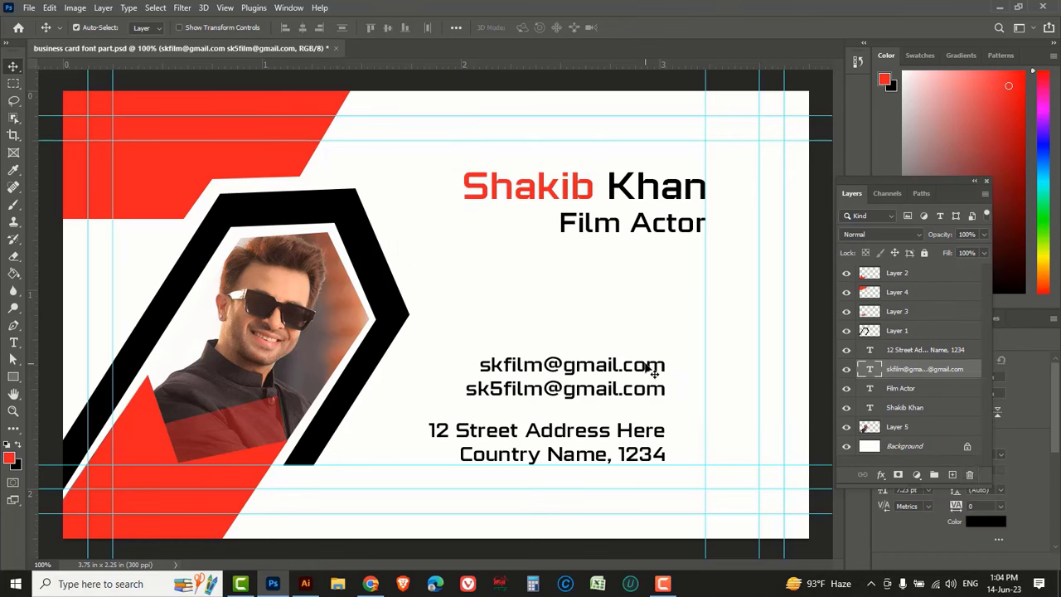
Delete the e-mail and address text layers.
{"action": "left_click", "coordinate": [644, 440], "text": "shift"}
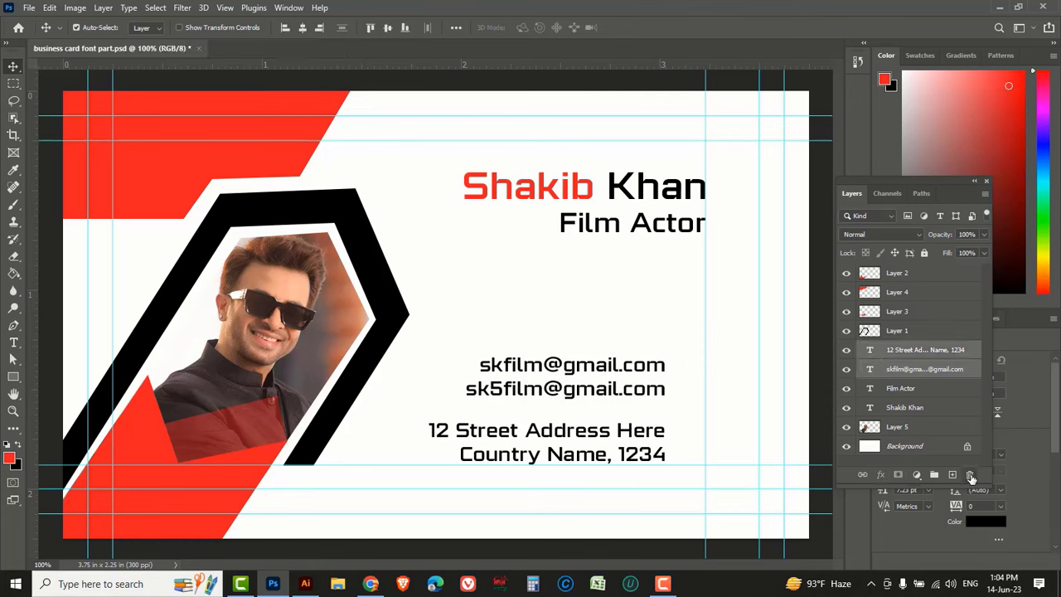
{"action": "left_click", "coordinate": [969, 475]}
{"action": "left_click", "coordinate": [471, 222]}
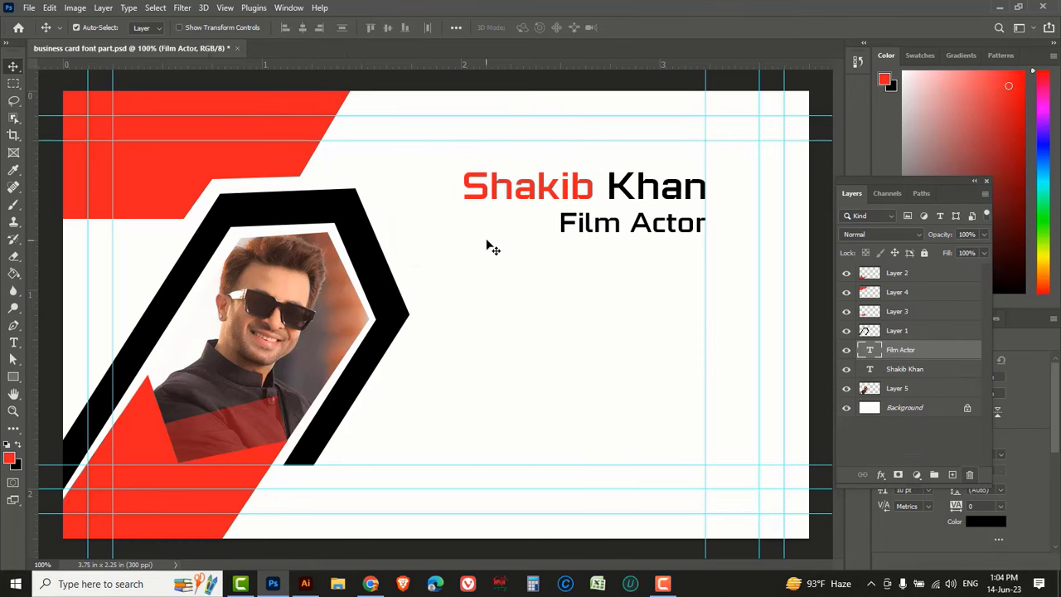
{"action": "left_click", "coordinate": [506, 263], "text": "alt"}
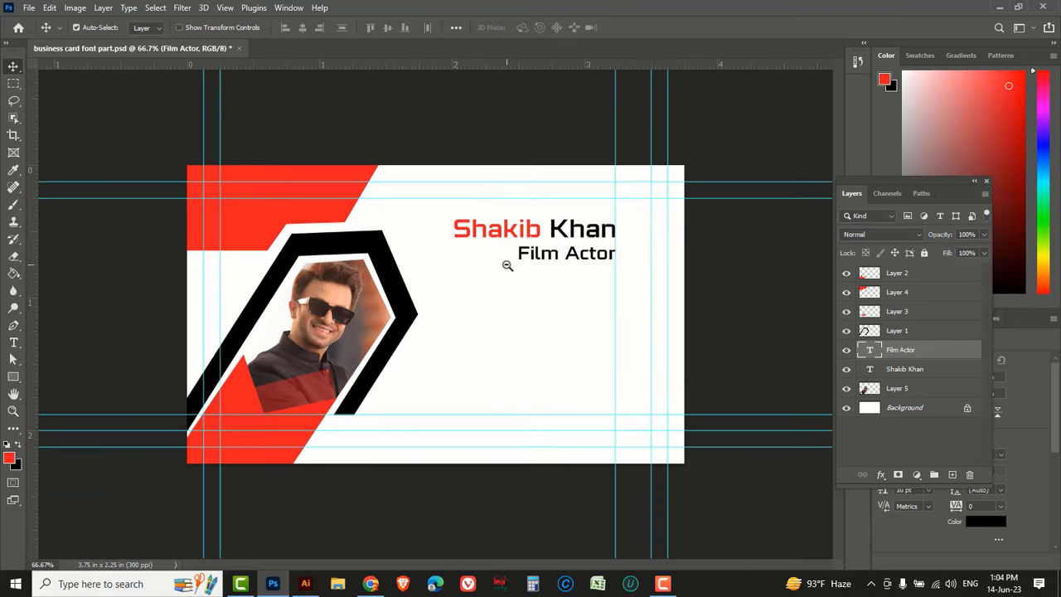
Move the name text layers to the top and select Layers 2–5.
{"action": "left_click", "coordinate": [932, 370], "text": "shift"}
{"action": "mouse_move", "coordinate": [934, 370]}
{"action": "left_mouse_down"}
{"action": "mouse_move", "coordinate": [926, 271]}
{"action": "mouse_move", "coordinate": [915, 274]}
{"action": "left_mouse_up"}
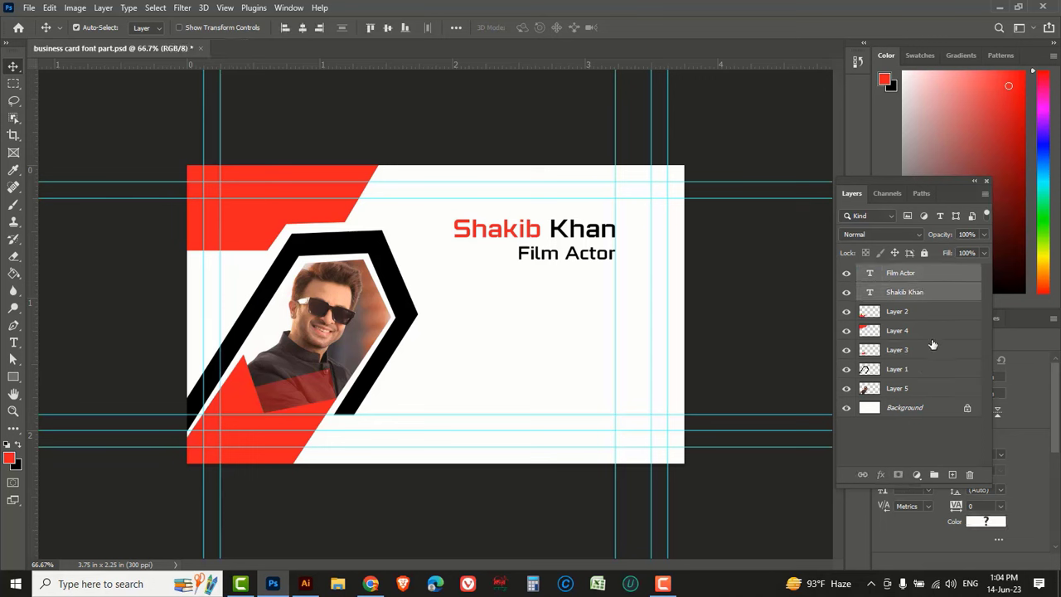
{"action": "left_click", "coordinate": [914, 313]}
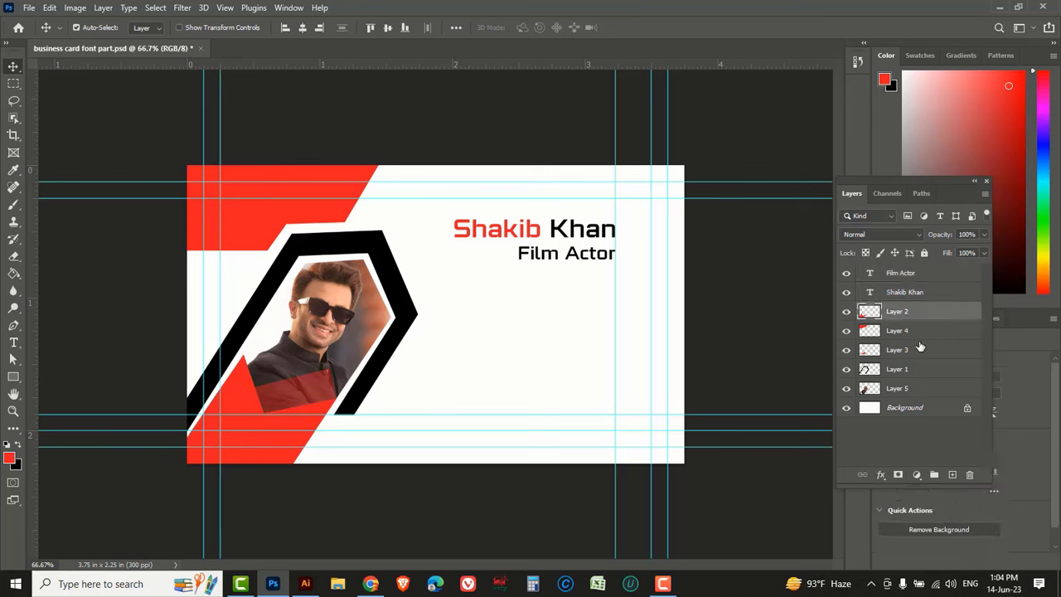
{"action": "left_click", "coordinate": [909, 390], "text": "shift"}
Flip the photo frame and red-and-black shapes horizontally and move them to the card's right.
{"action": "key", "text": "ctrl+t"}
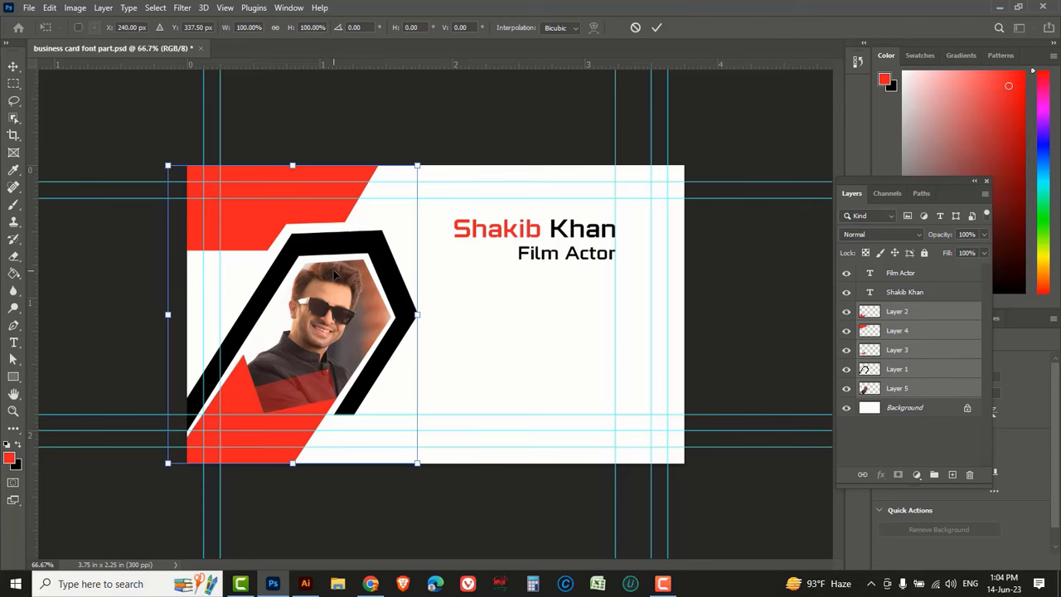
{"action": "right_click", "coordinate": [334, 275]}
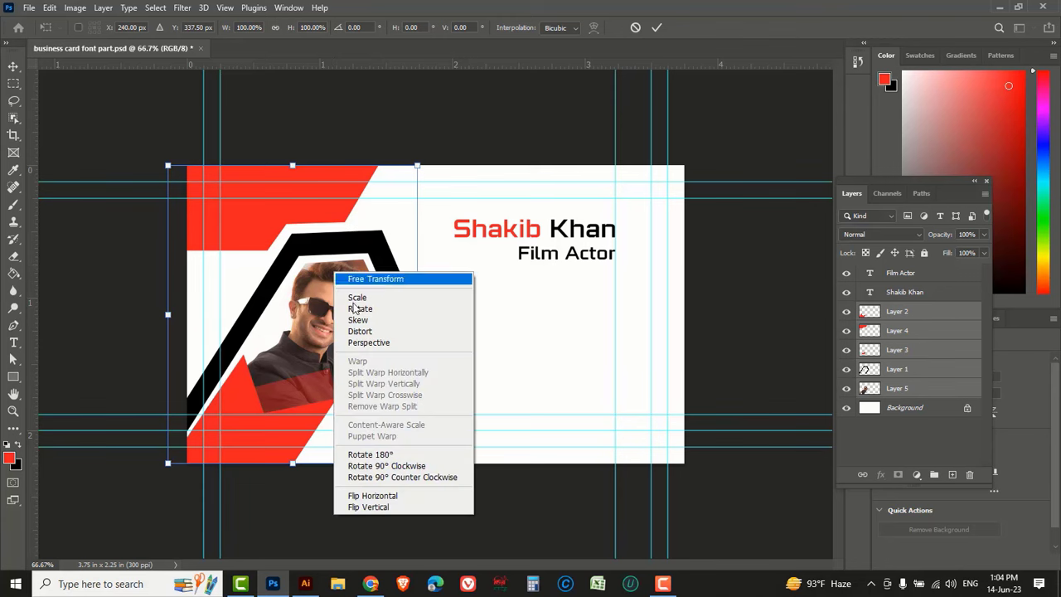
{"action": "left_click", "coordinate": [383, 496]}
{"action": "left_click_drag", "start_coordinate": [320, 330], "coordinate": [606, 357]}
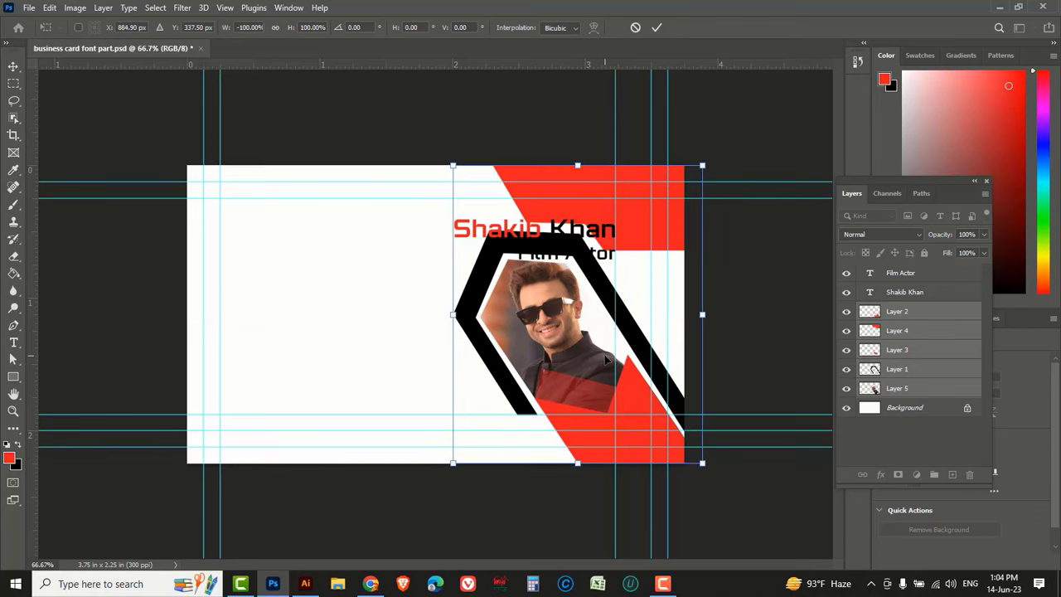
{"action": "left_click", "coordinate": [655, 29]}
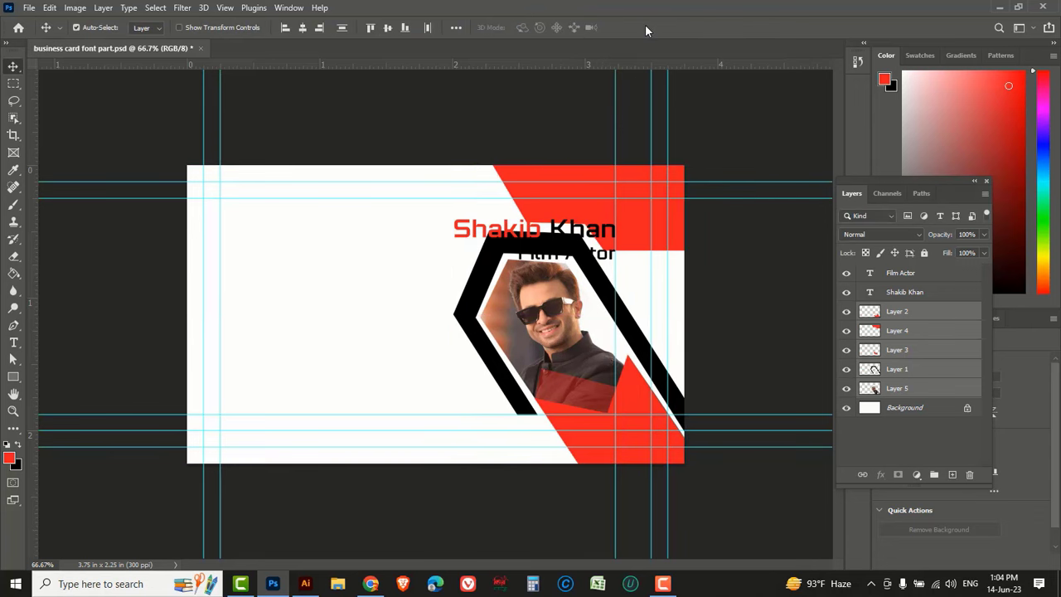
Move the Shakib Khan name and Film Actor title to the card's left side.
{"action": "left_click", "coordinate": [390, 287]}
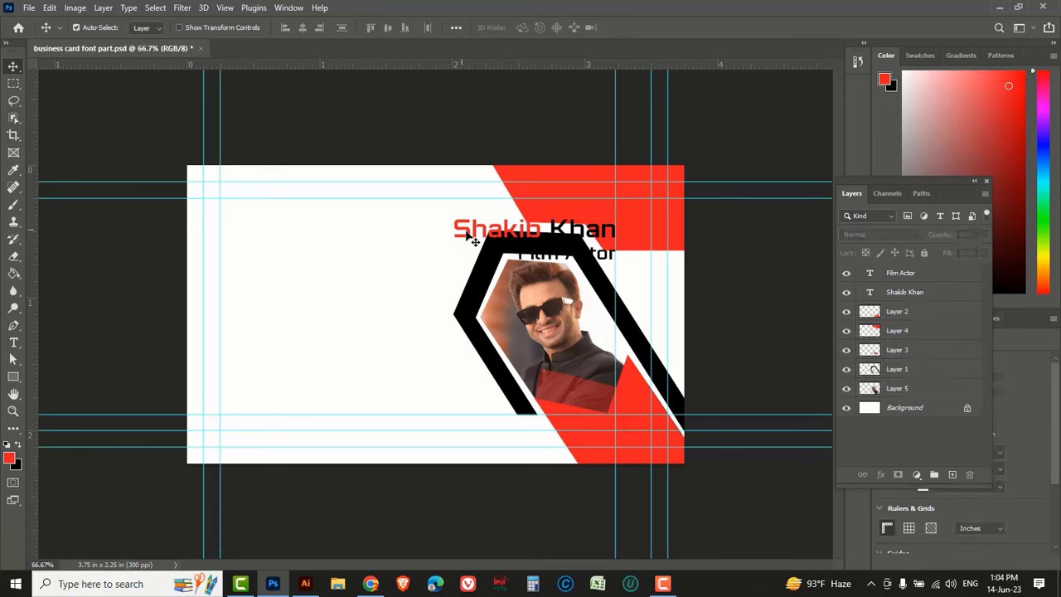
{"action": "left_click", "coordinate": [915, 294]}
{"action": "left_click", "coordinate": [920, 275], "text": "shift"}
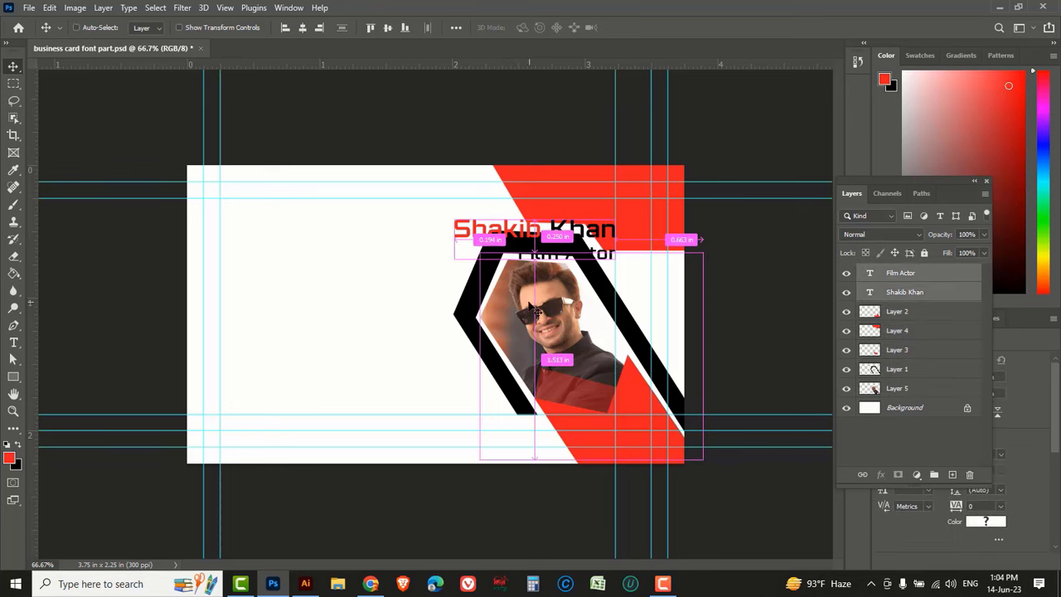
{"action": "key", "text": "ctrl+t"}
{"action": "left_click_drag", "start_coordinate": [565, 249], "coordinate": [349, 329]}
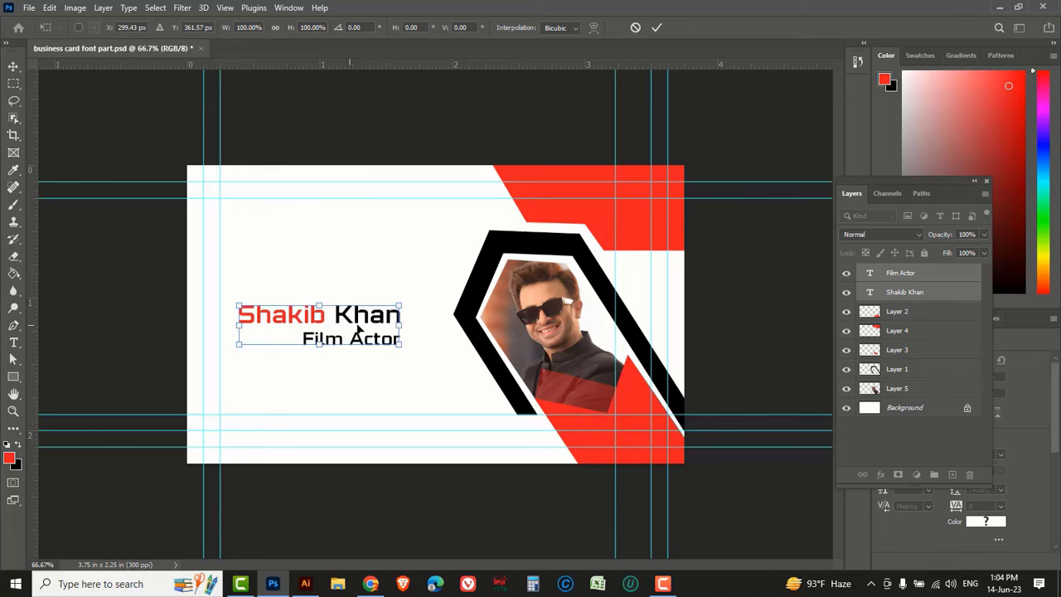
{"action": "left_click", "coordinate": [657, 27]}
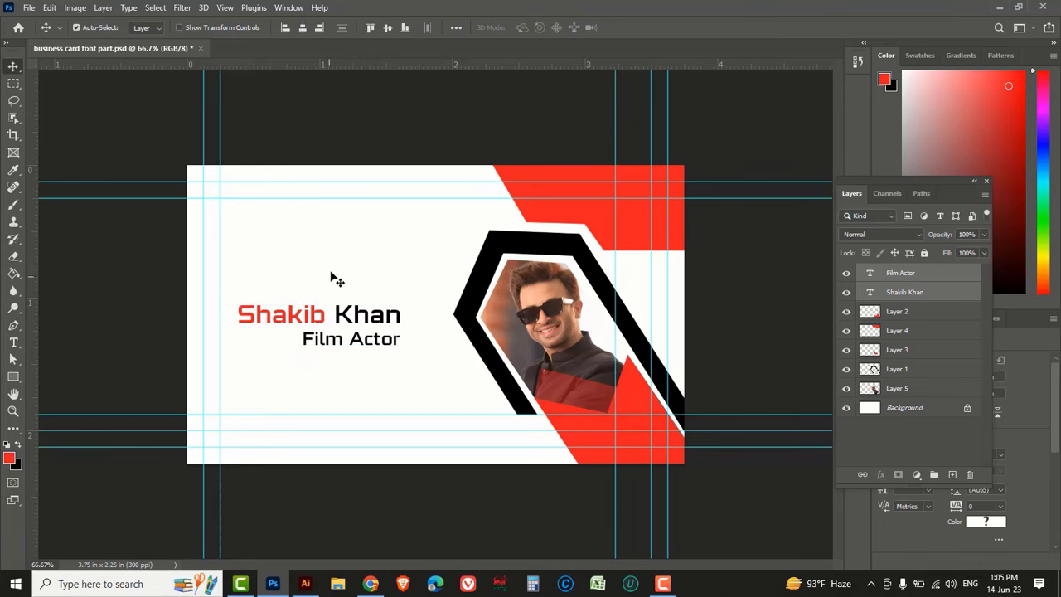
Copy the red-and-black arrow logo from Illustrator.
{"action": "mouse_move", "coordinate": [305, 584]}
{"action": "left_click", "coordinate": [320, 479]}
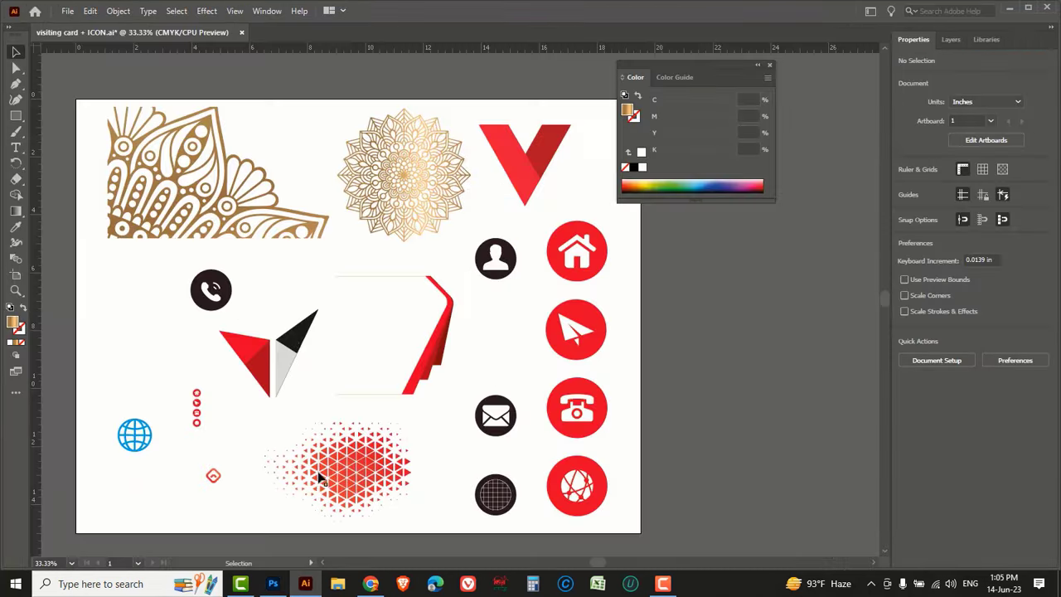
{"action": "left_click", "coordinate": [301, 373]}
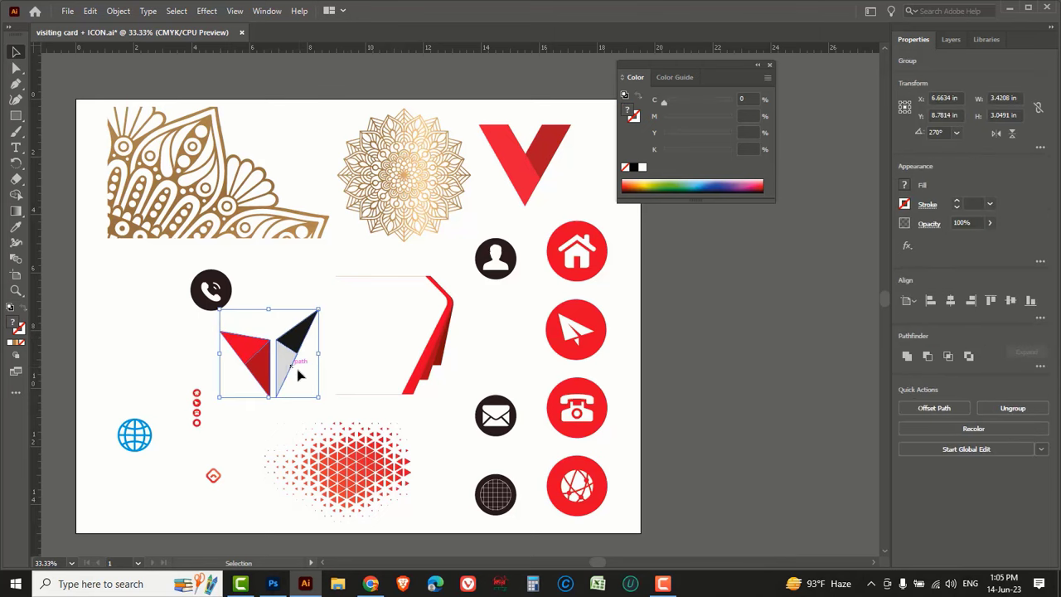
{"action": "key", "text": "ctrl+c"}
Paste the logo as pixels, shrink it, and place it above the Shakib Khan name.
{"action": "left_click", "coordinate": [311, 571]}
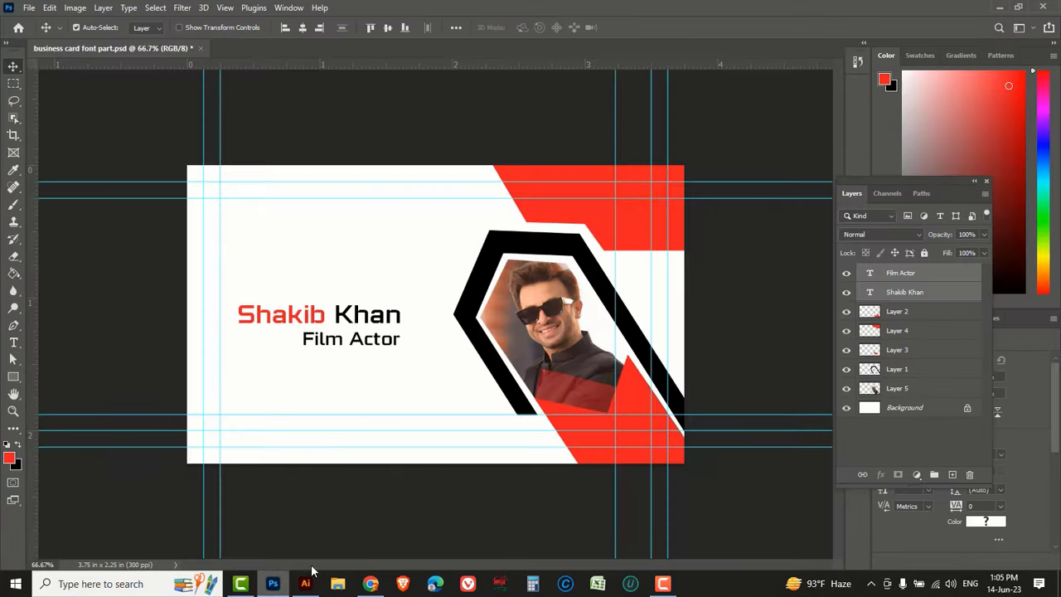
{"action": "key", "text": "ctrl+v"}
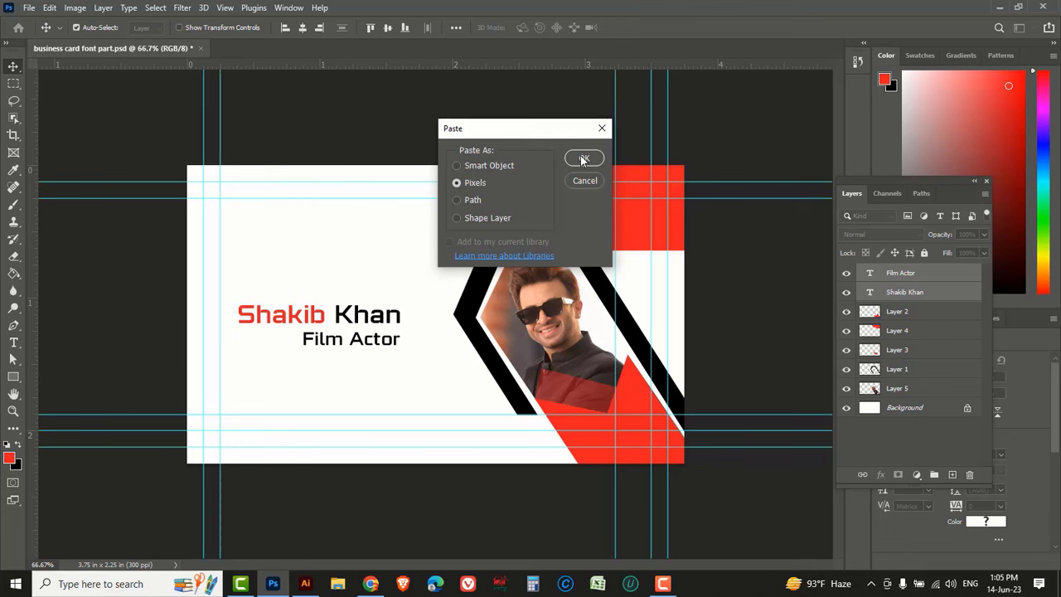
{"action": "left_click", "coordinate": [583, 159]}
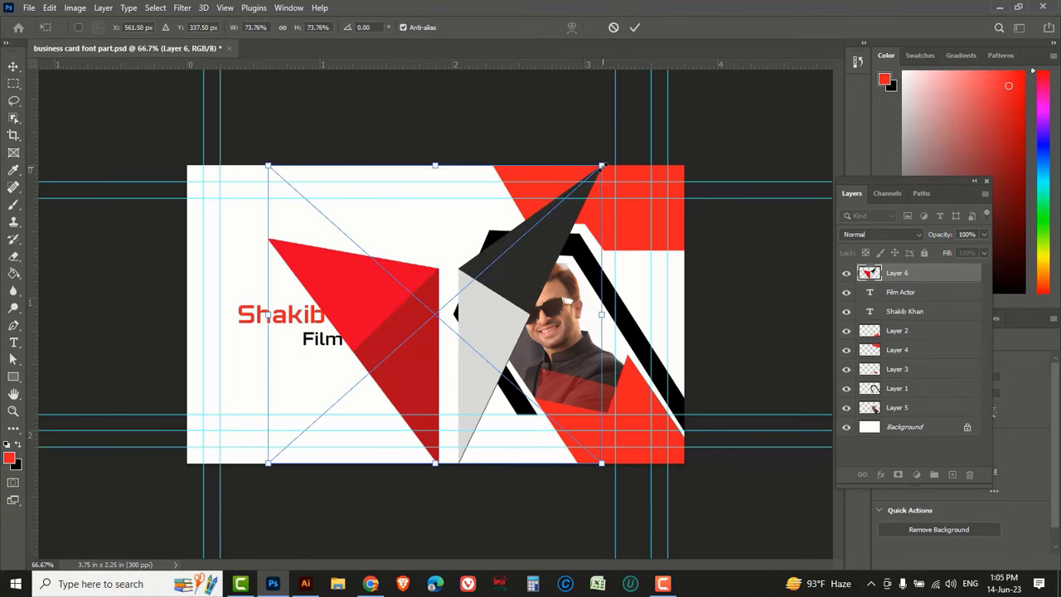
{"action": "left_click_drag", "start_coordinate": [602, 166], "coordinate": [380, 284]}
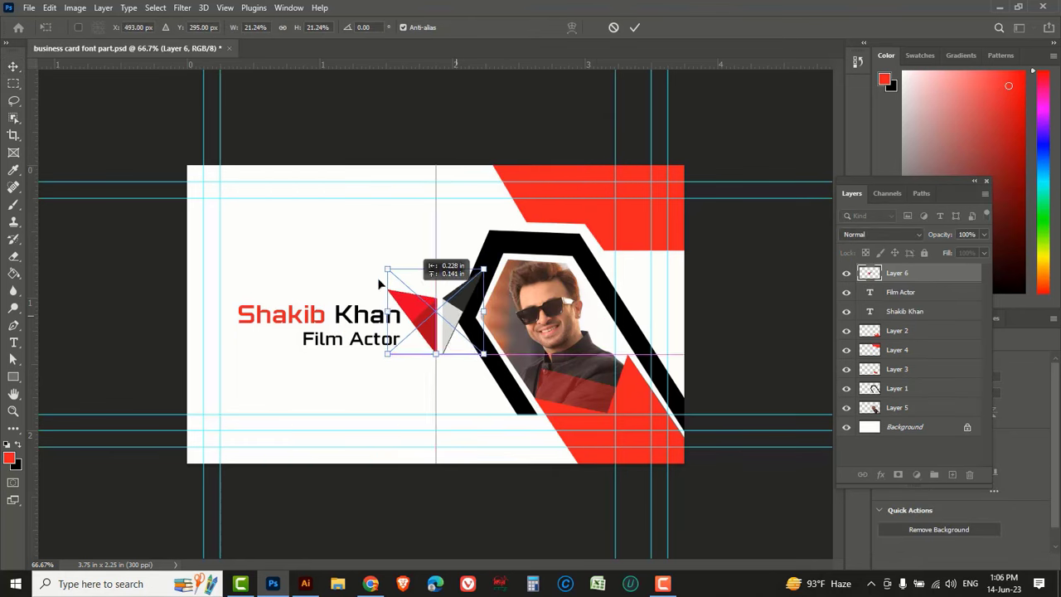
{"action": "left_click_drag", "start_coordinate": [483, 278], "coordinate": [374, 220]}
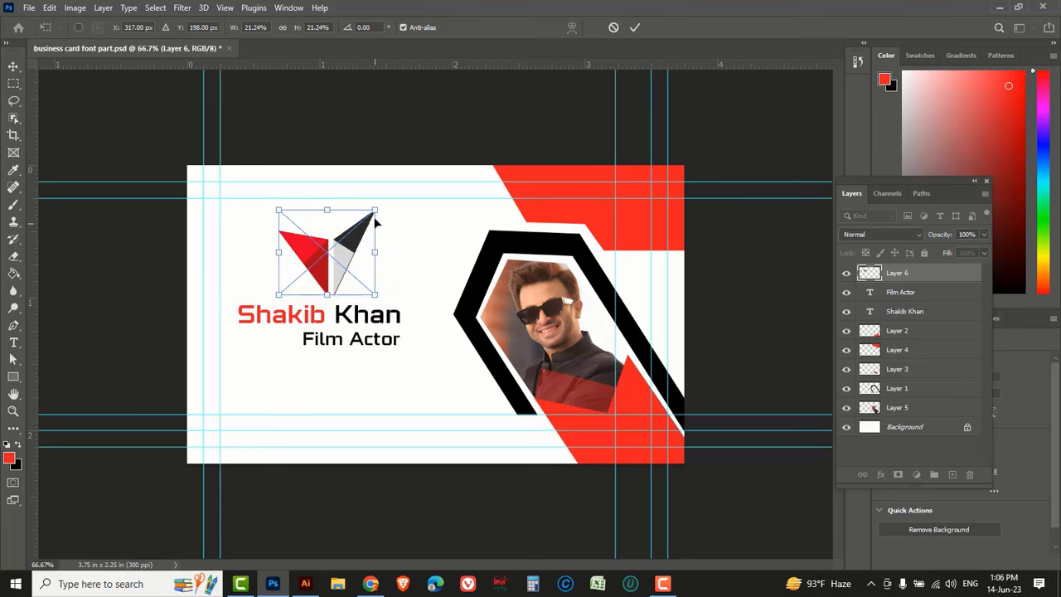
{"action": "left_click_drag", "start_coordinate": [375, 210], "coordinate": [349, 262]}
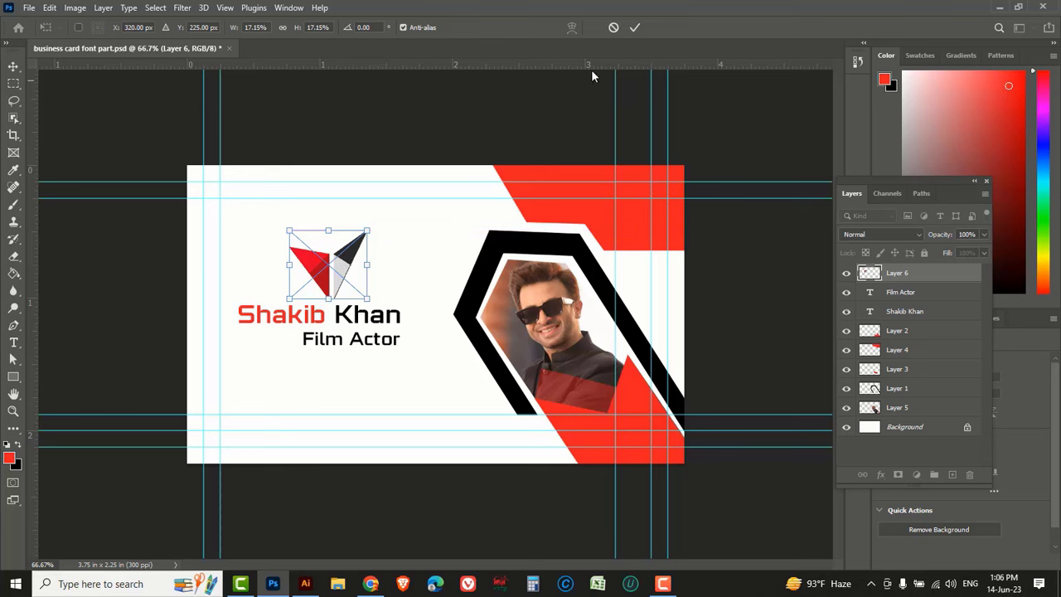
{"action": "left_click", "coordinate": [635, 28]}
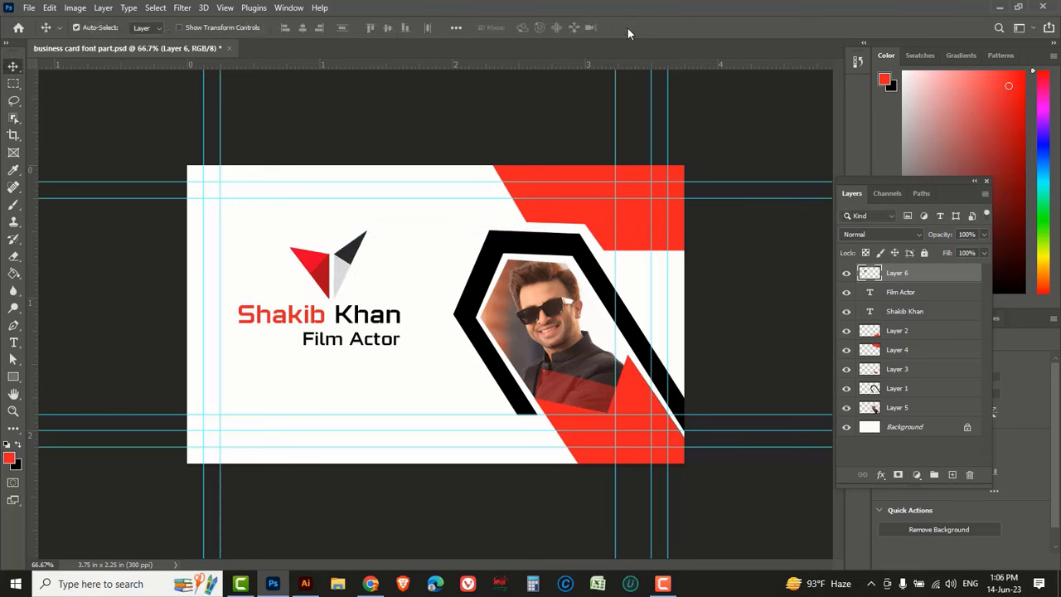
Scale the logo, name and title down slightly together and nudge them left.
{"action": "left_click", "coordinate": [926, 315], "text": "shift"}
{"action": "key", "text": "ctrl+t"}
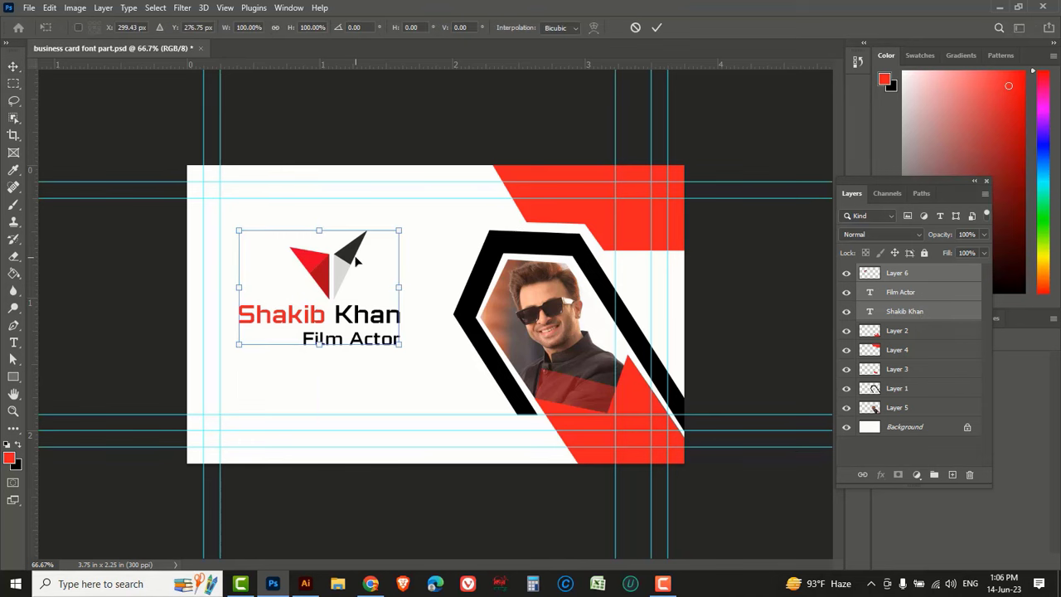
{"action": "left_click_drag", "start_coordinate": [355, 260], "coordinate": [352, 270]}
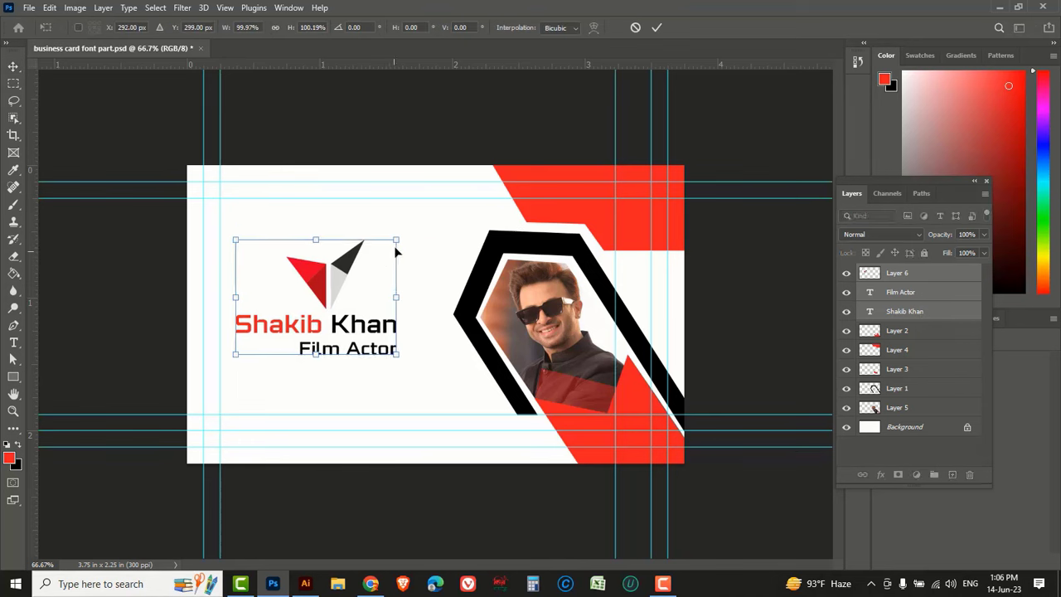
{"action": "left_click_drag", "start_coordinate": [396, 241], "coordinate": [385, 247]}
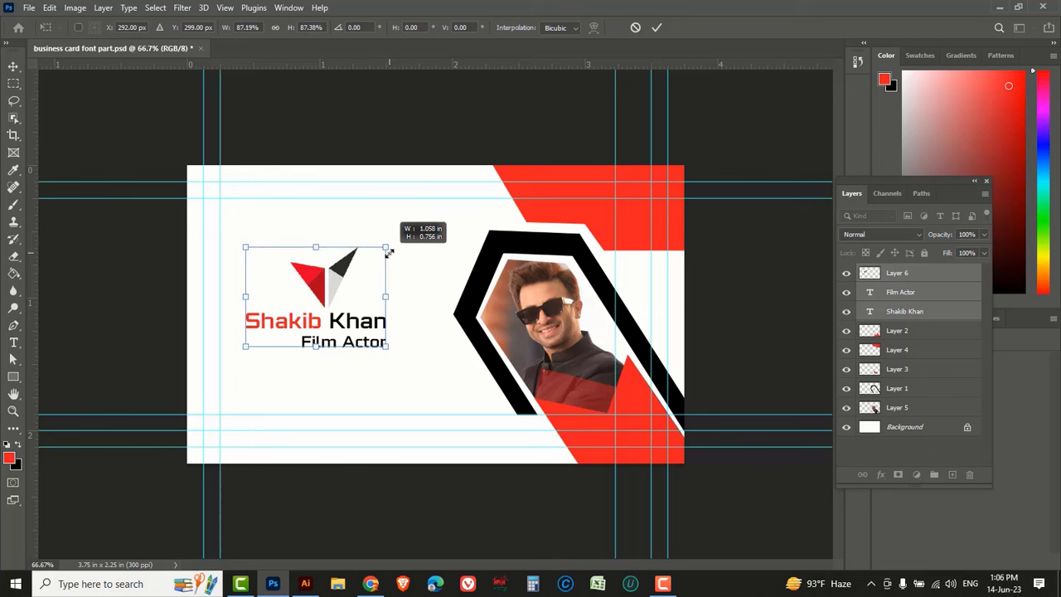
{"action": "left_click", "coordinate": [658, 28]}
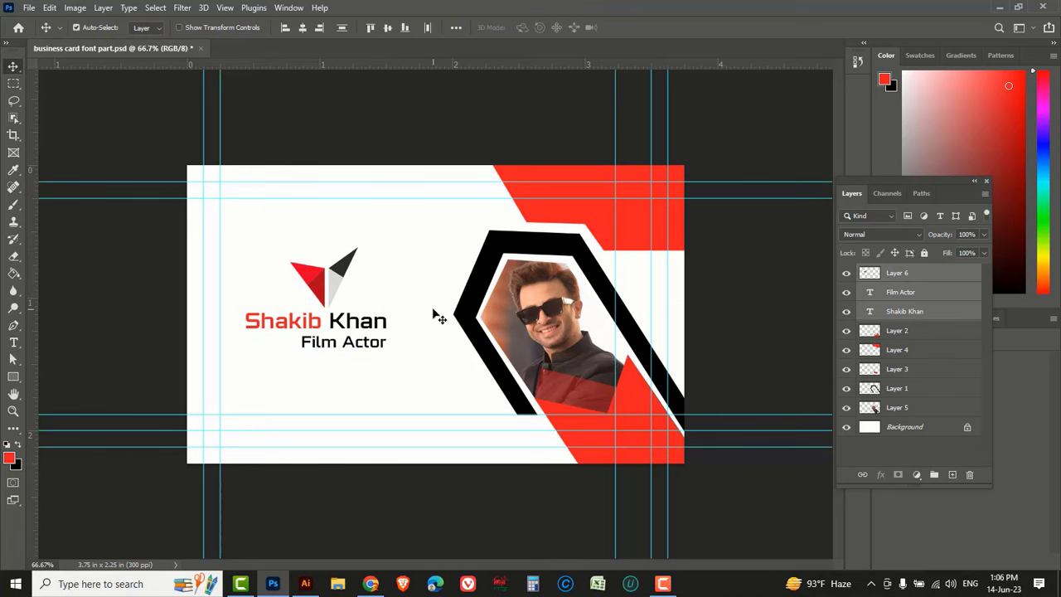
Save a copy as 'business card 2nd part.psd' by replacing 'font' with '2nd'.
{"action": "left_click", "coordinate": [28, 7]}
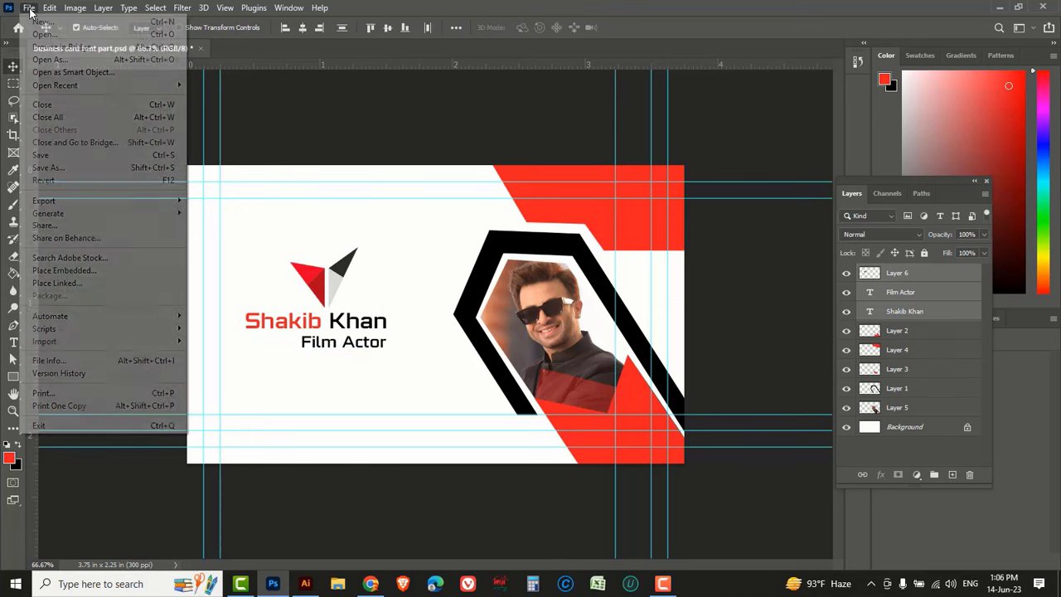
{"action": "left_click", "coordinate": [56, 169]}
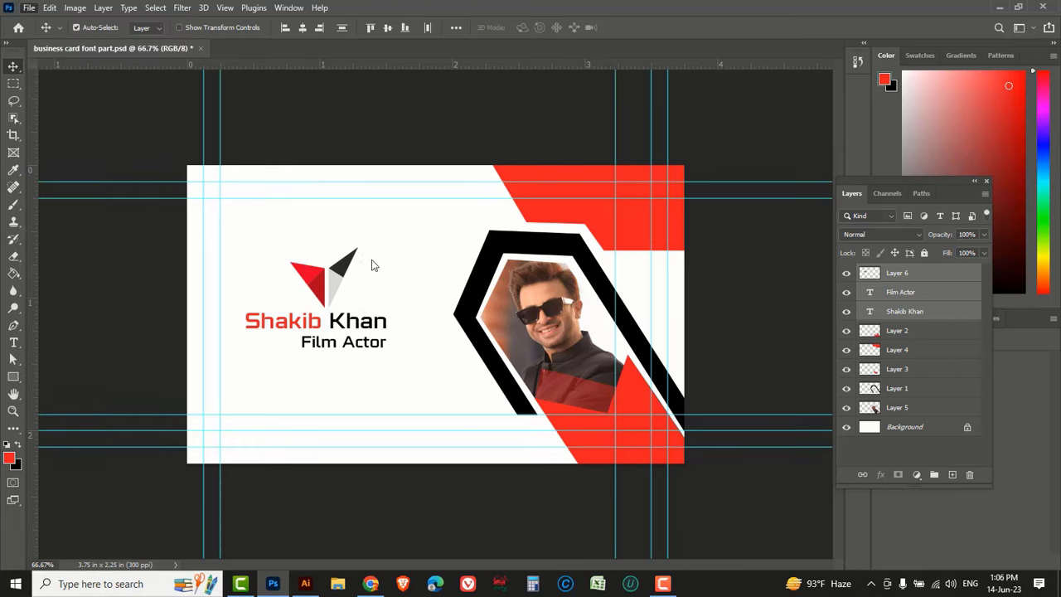
{"action": "left_click", "coordinate": [157, 250]}
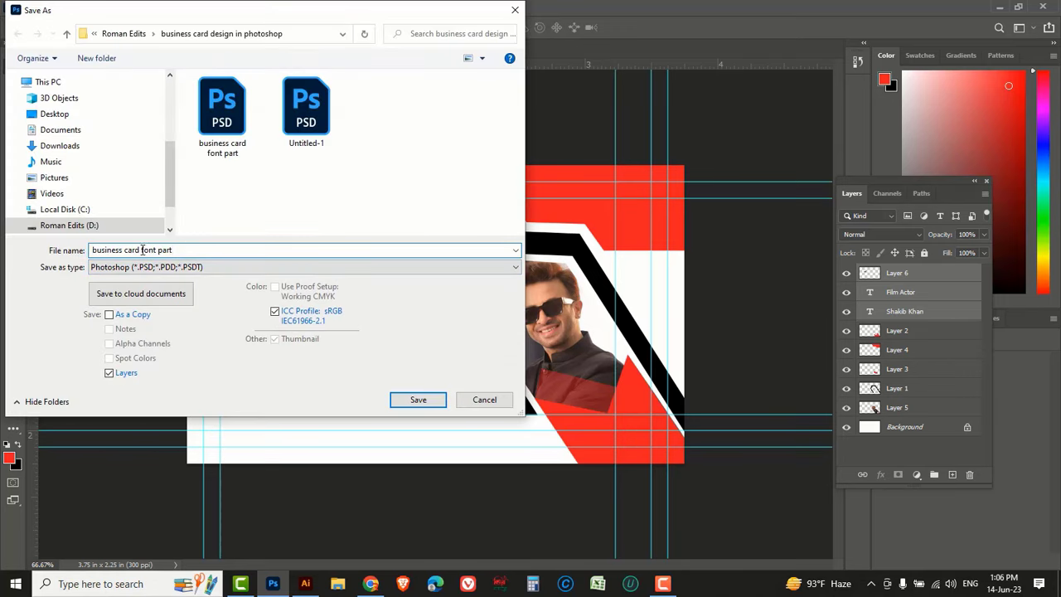
{"action": "left_click_drag", "start_coordinate": [142, 250], "coordinate": [157, 249]}
{"action": "type", "text": "2nd"}
{"action": "left_click", "coordinate": [418, 399]}
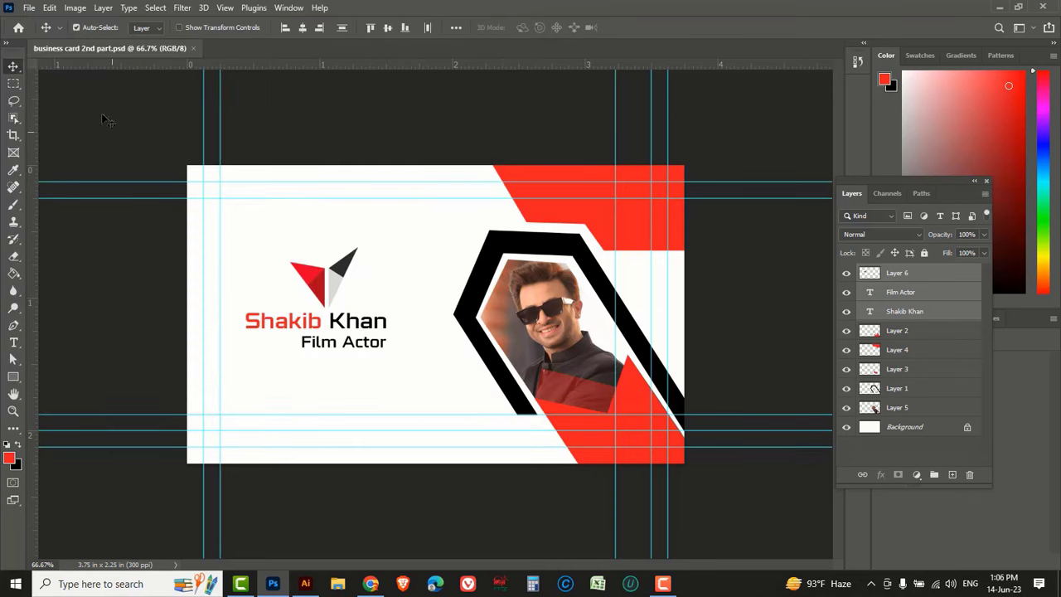
Open business card font part.psd at 100% zoom with the panels hidden.
{"action": "left_click", "coordinate": [30, 8]}
{"action": "left_click", "coordinate": [50, 29]}
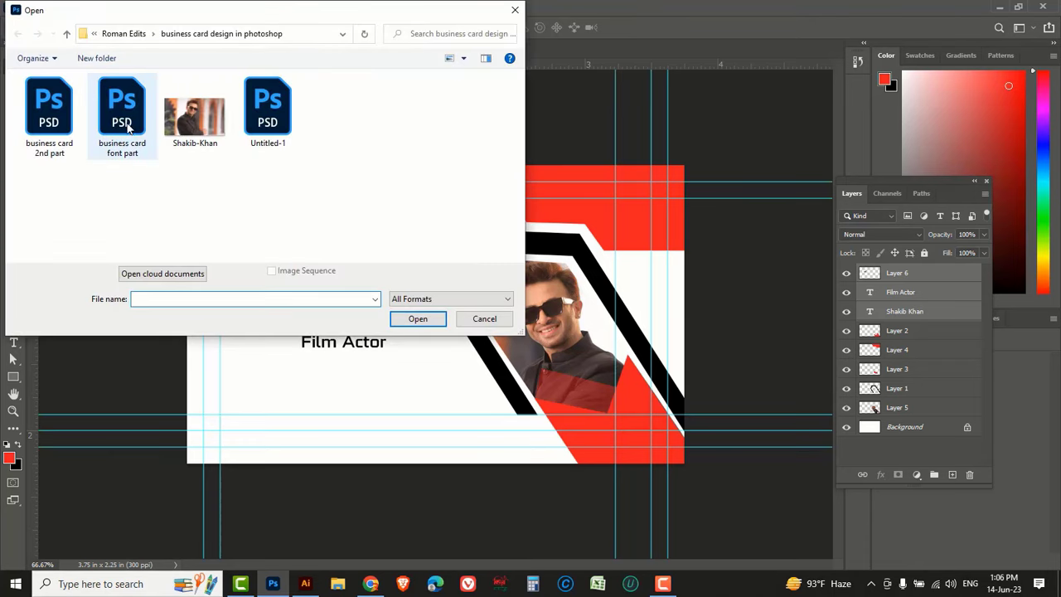
{"action": "left_click", "coordinate": [126, 129]}
{"action": "left_click", "coordinate": [417, 319]}
{"action": "key", "text": "ctrl+1"}
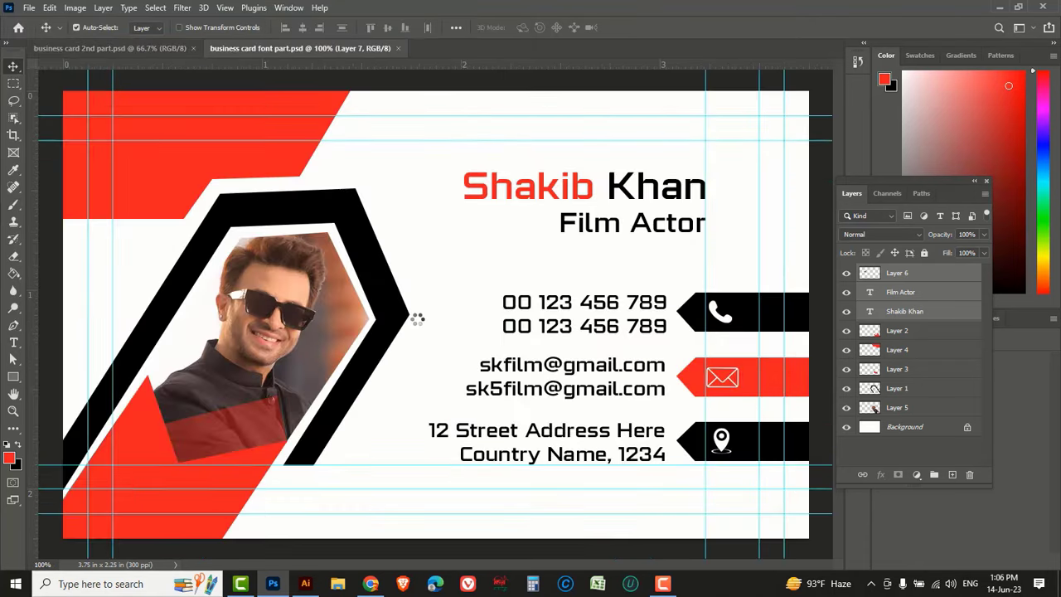
{"action": "key", "text": "Tab"}
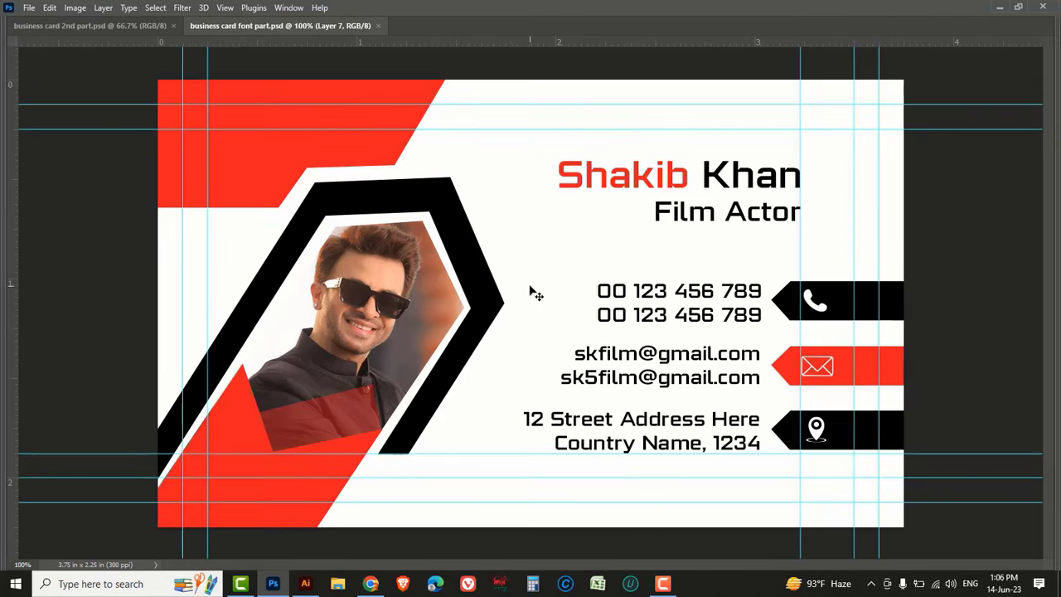
Set the back side to 100% zoom and compare both card sides across document tabs.
{"action": "left_click", "coordinate": [124, 26]}
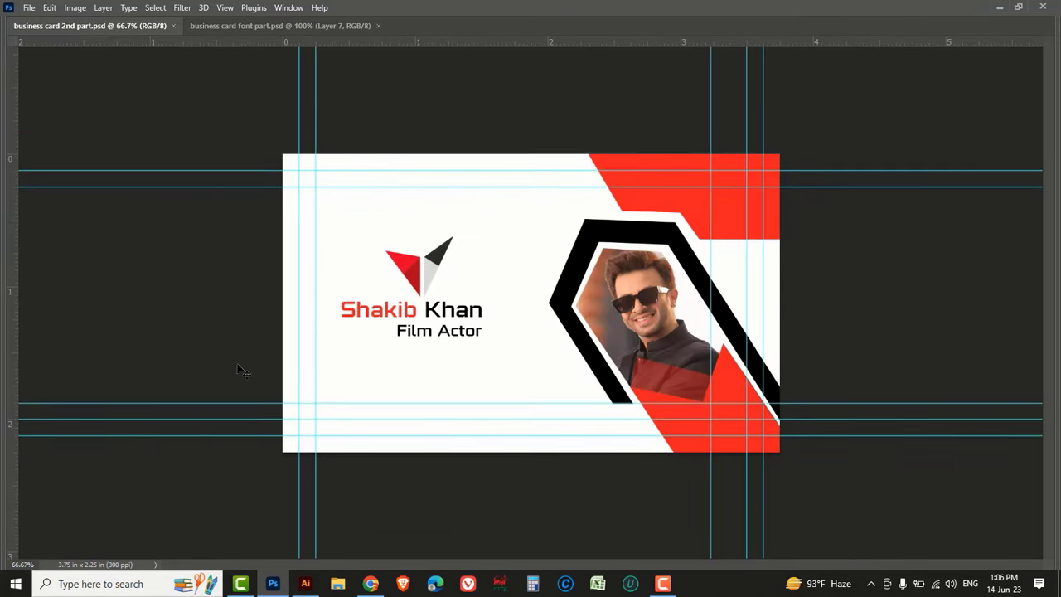
{"action": "double_click", "coordinate": [22, 565]}
{"action": "type", "text": "1"}
{"action": "type", "text": "00"}
{"action": "key", "text": "Return"}
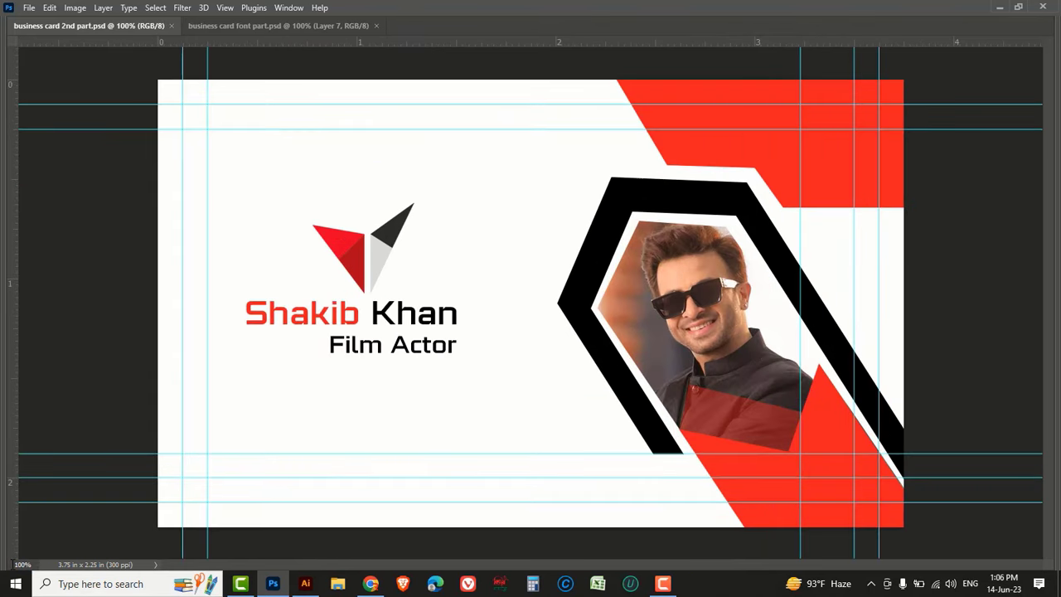
{"action": "left_click", "coordinate": [258, 29]}
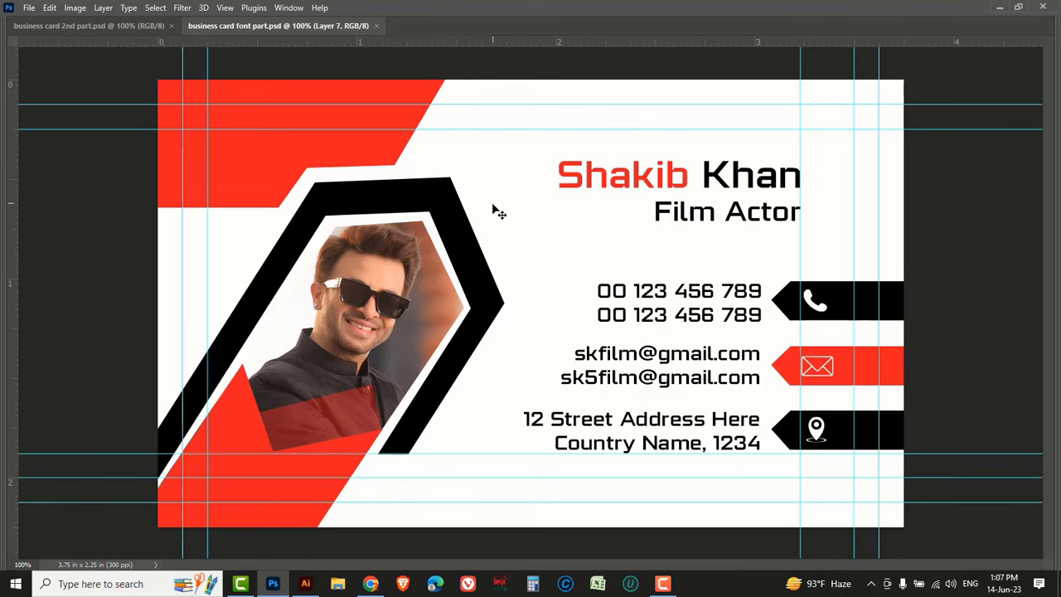
{"action": "left_click", "coordinate": [116, 26]}
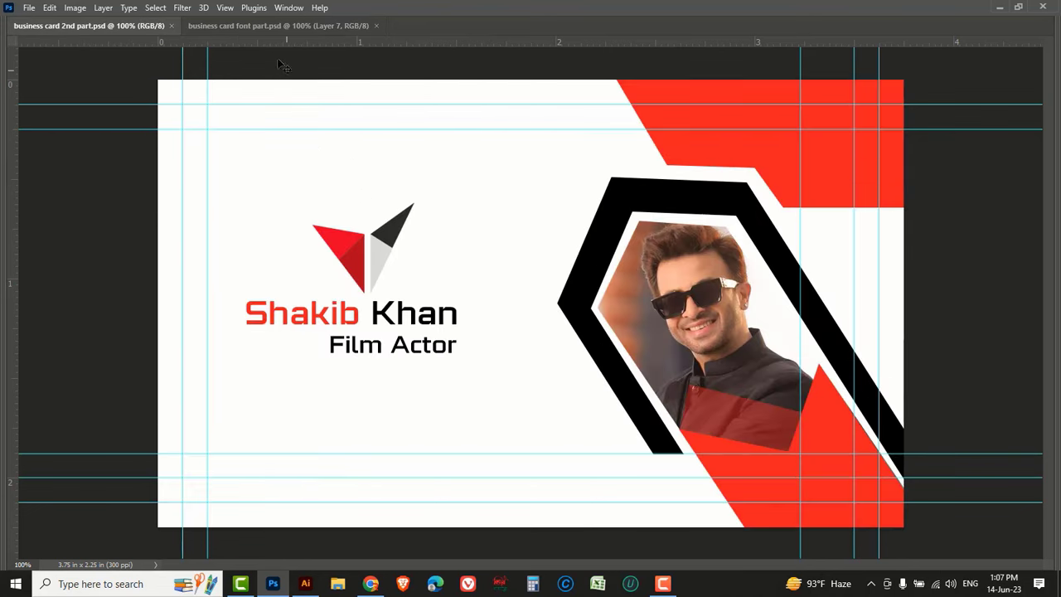
{"action": "left_click", "coordinate": [277, 26]}
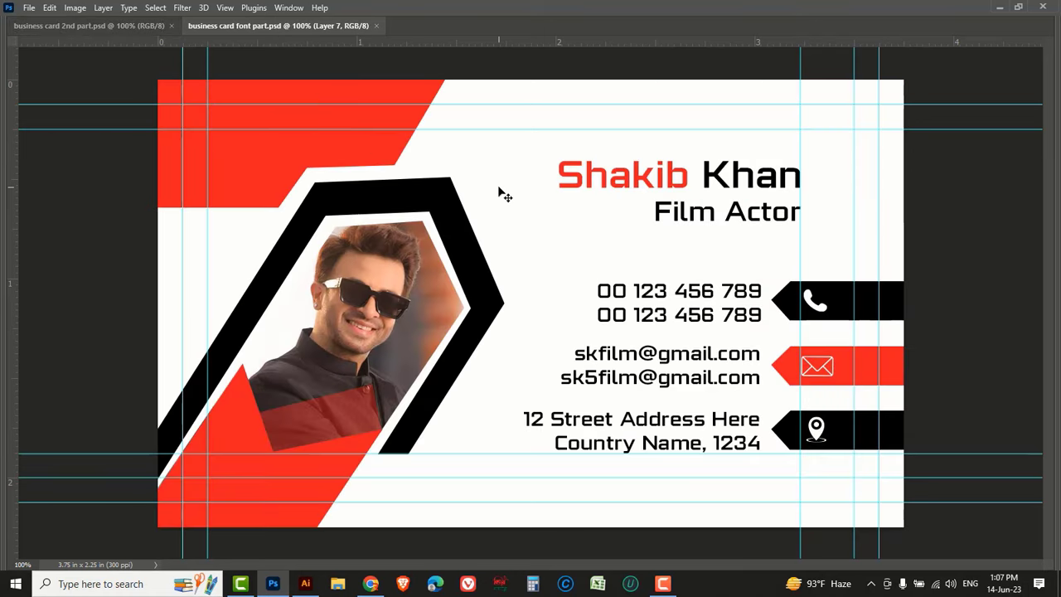